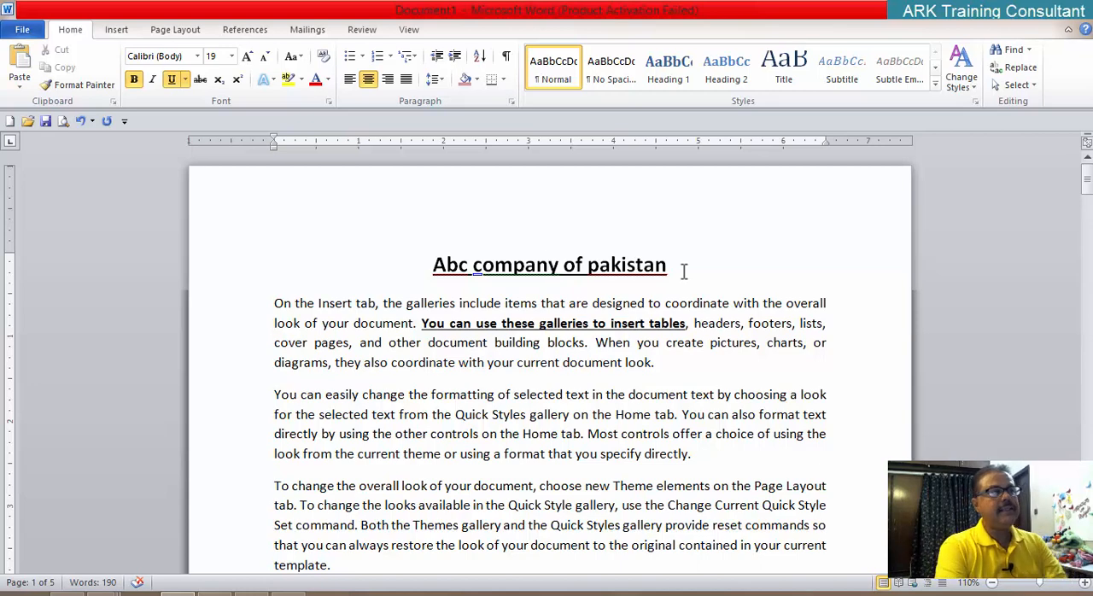
Step: View the available font sizes for the title and append "(1-1638)" to the end of the title text
{"action": "left_click", "coordinate": [236, 56]}
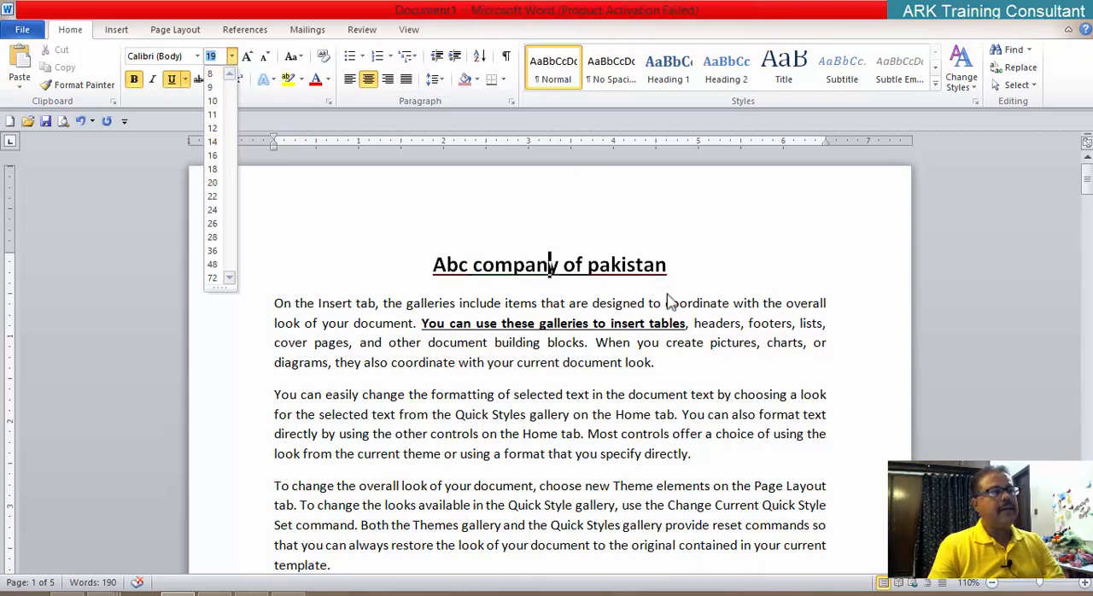
{"action": "left_click", "coordinate": [742, 272]}
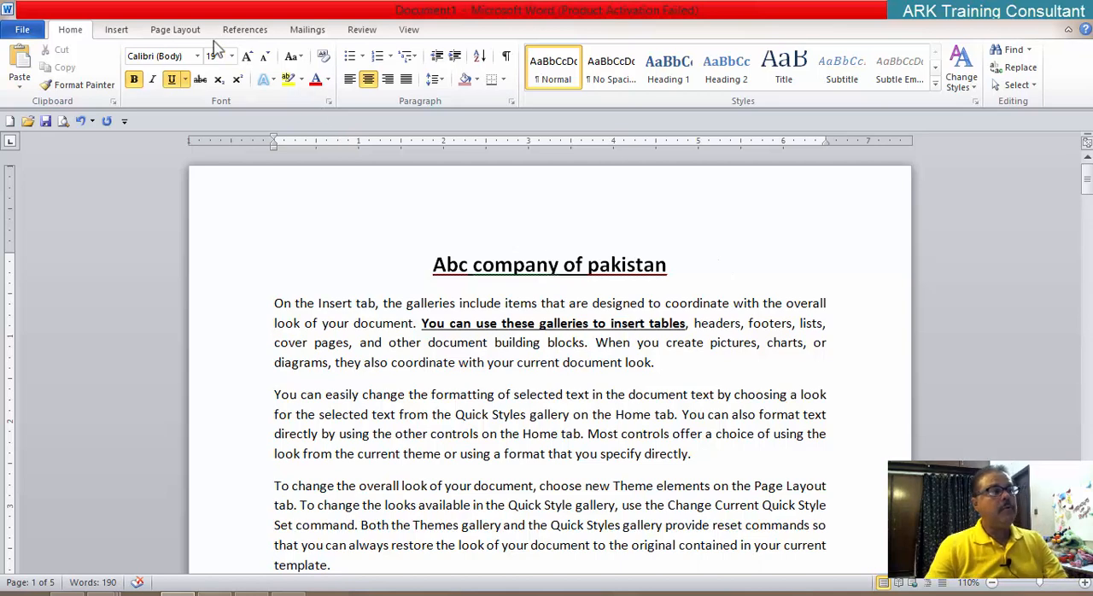
{"action": "left_click", "coordinate": [687, 266]}
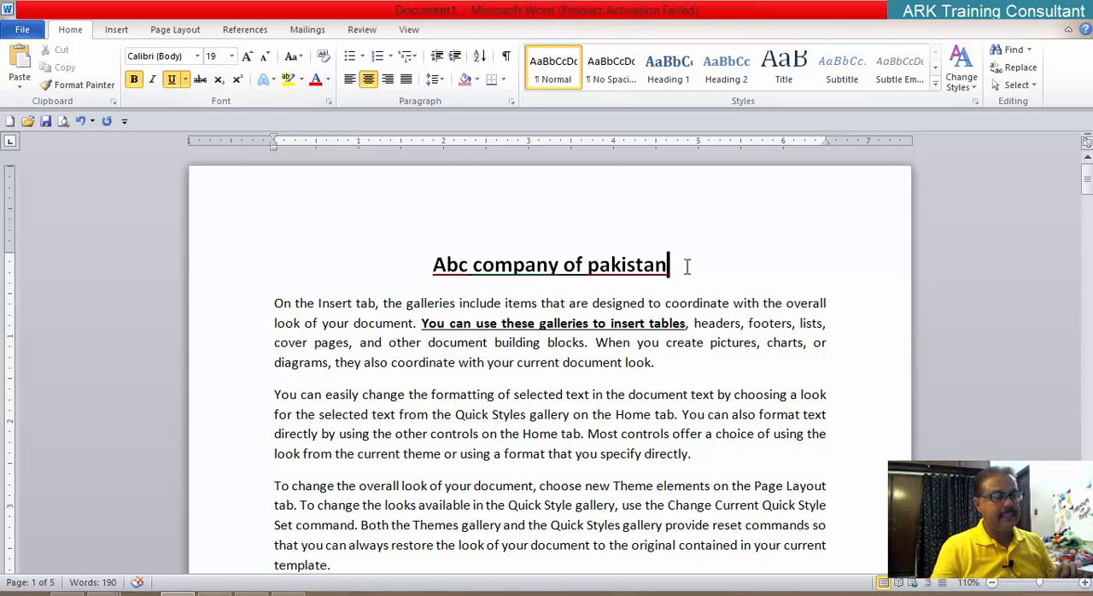
{"action": "type", "text": "(1"}
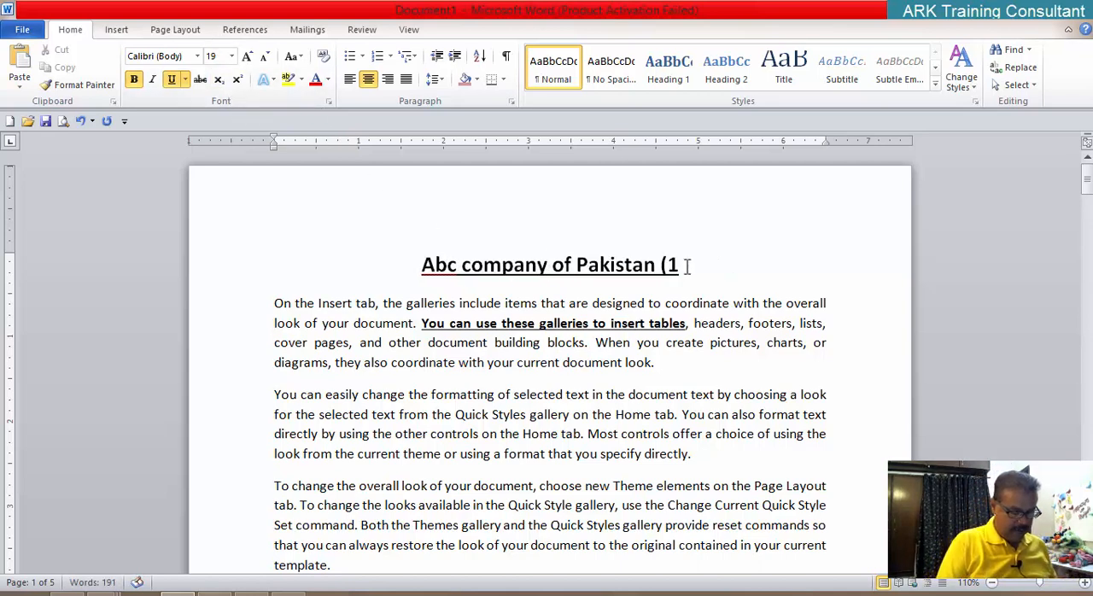
{"action": "type", "text": "-16"}
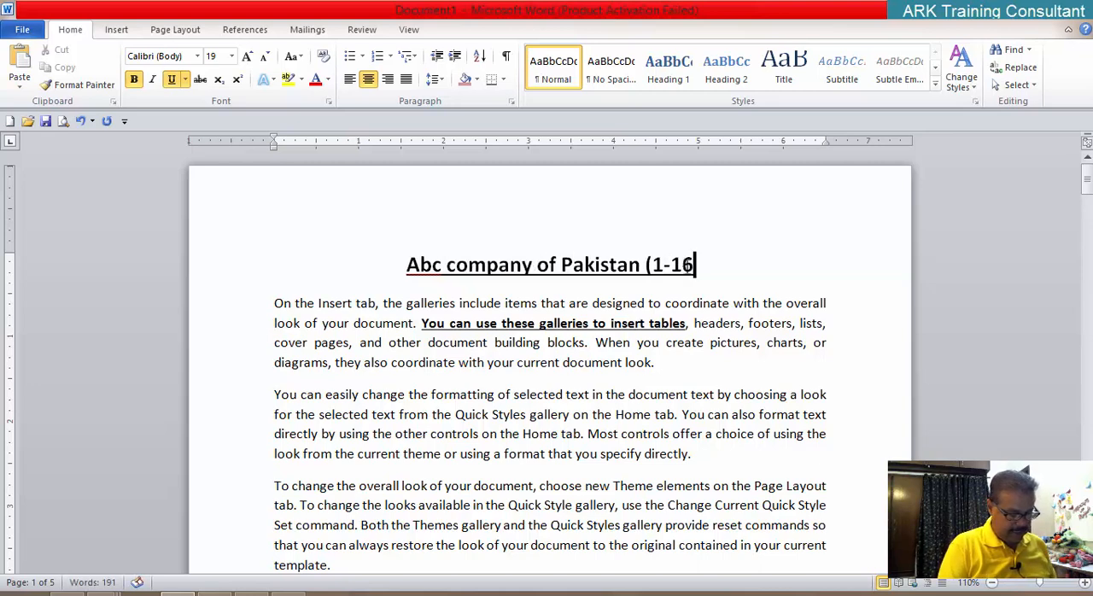
{"action": "type", "text": "38)"}
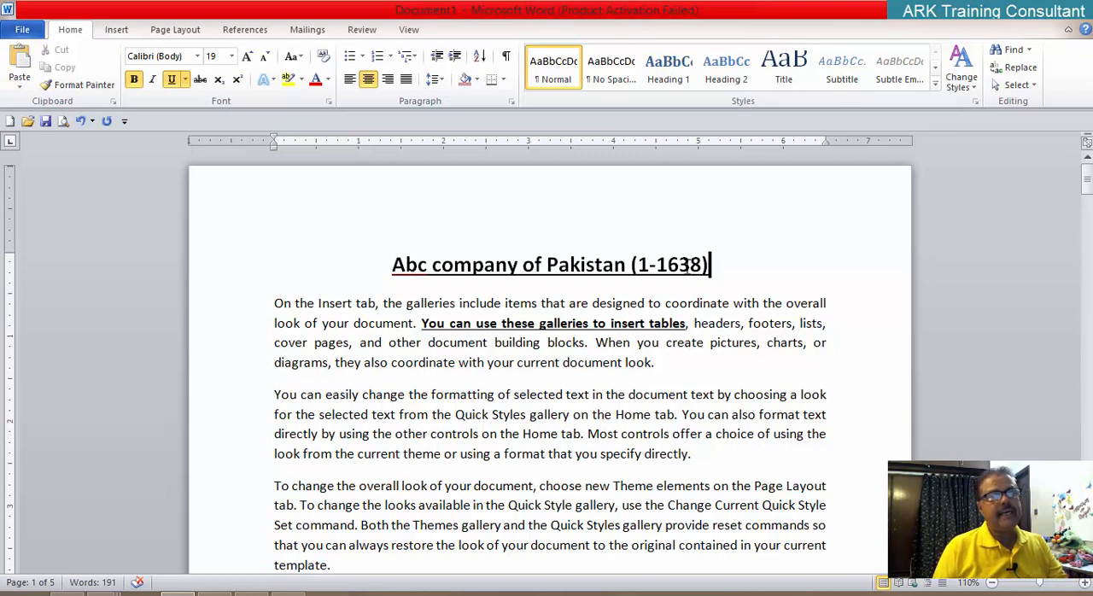
Step: Delete "(1-1638)" from the end of the title and view the available font sizes again
{"action": "key", "text": "BackSpace"}
{"action": "key", "text": "BackSpace"}
{"action": "key", "text": "BackSpace"}
{"action": "key", "text": "BackSpace"}
{"action": "key", "text": "BackSpace"}
{"action": "key", "text": "BackSpace"}
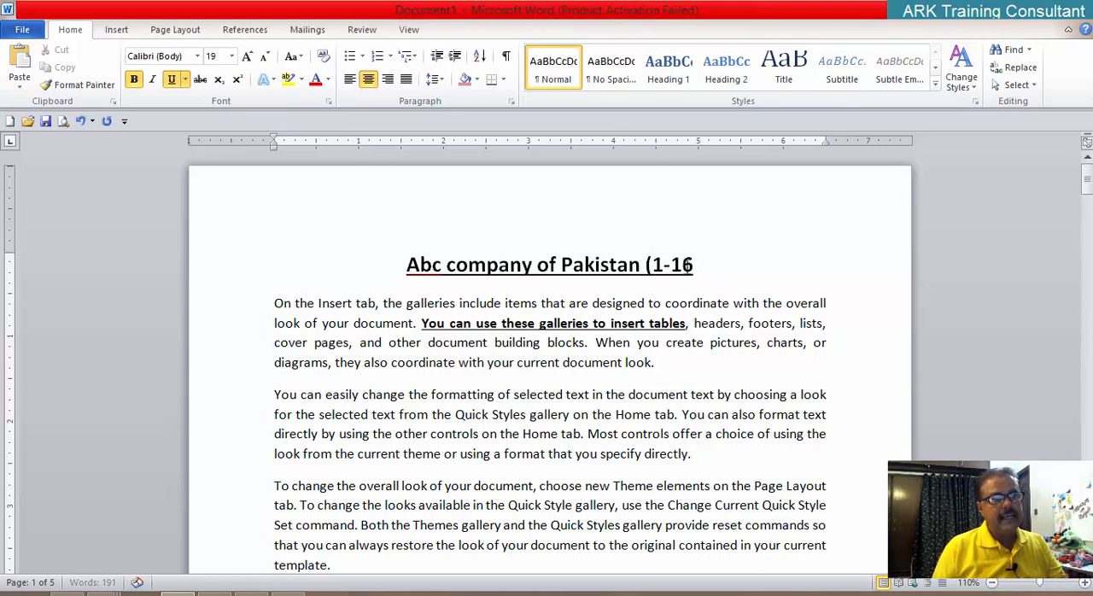
{"action": "key", "text": "BackSpace"}
{"action": "key", "text": "BackSpace"}
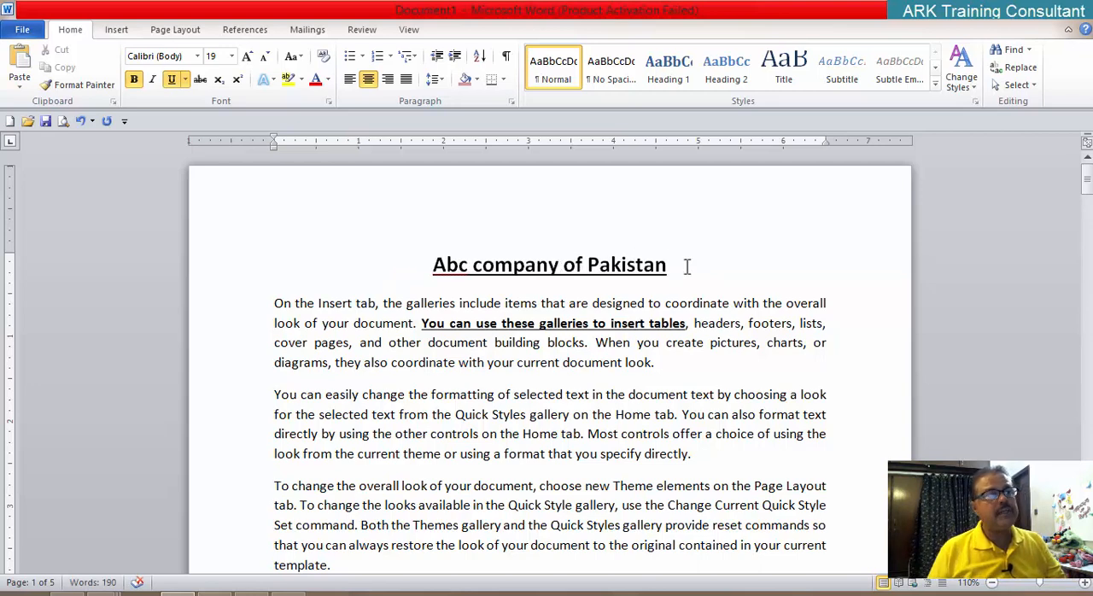
{"action": "left_click", "coordinate": [231, 55]}
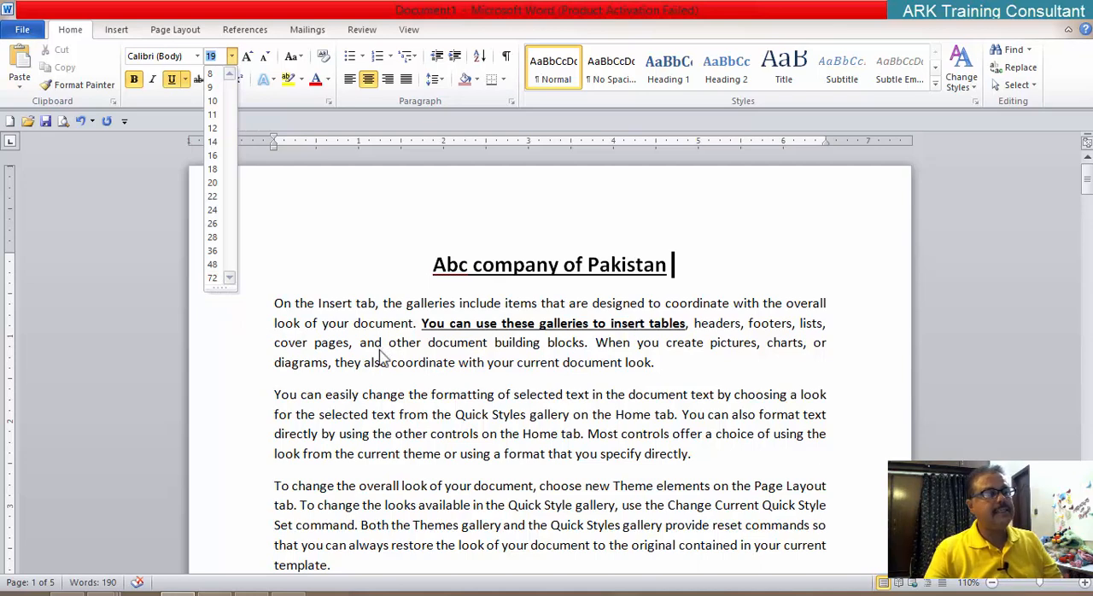
{"action": "left_click", "coordinate": [611, 335]}
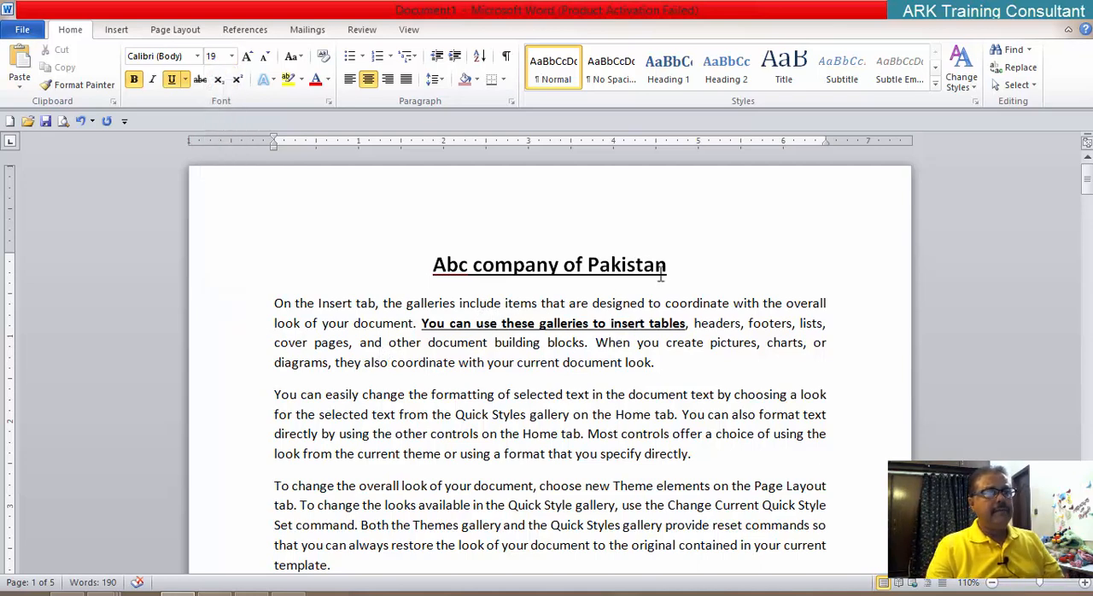
Step: Select the title "Abc company of Pakistan" and try several standard underline colors from the extended palette, ending with a pinkish red
{"action": "left_click_drag", "start_coordinate": [668, 268], "coordinate": [456, 271]}
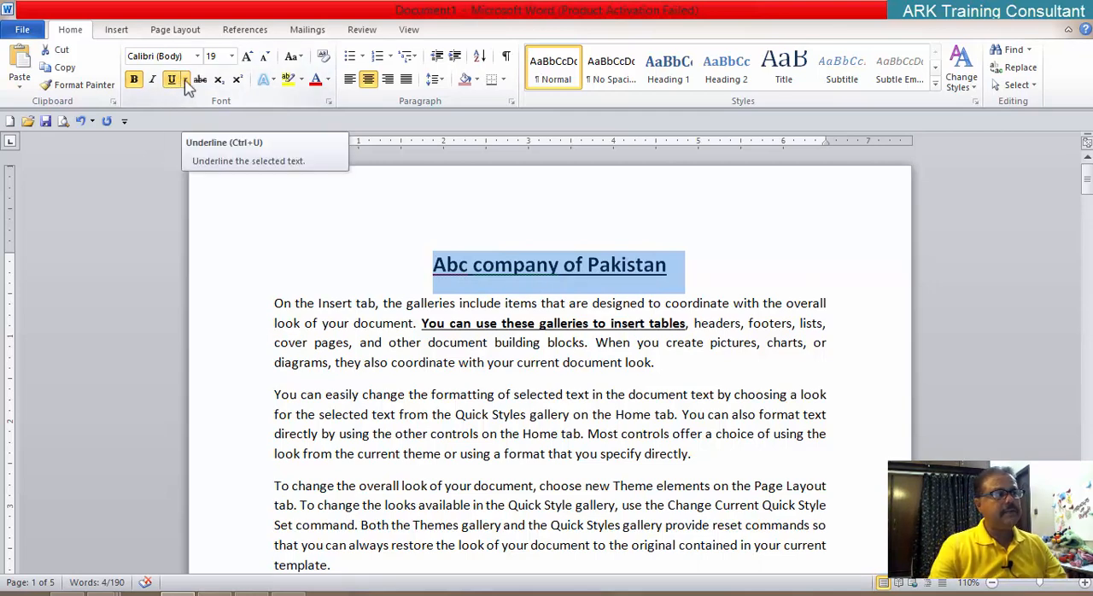
{"action": "left_click", "coordinate": [185, 81]}
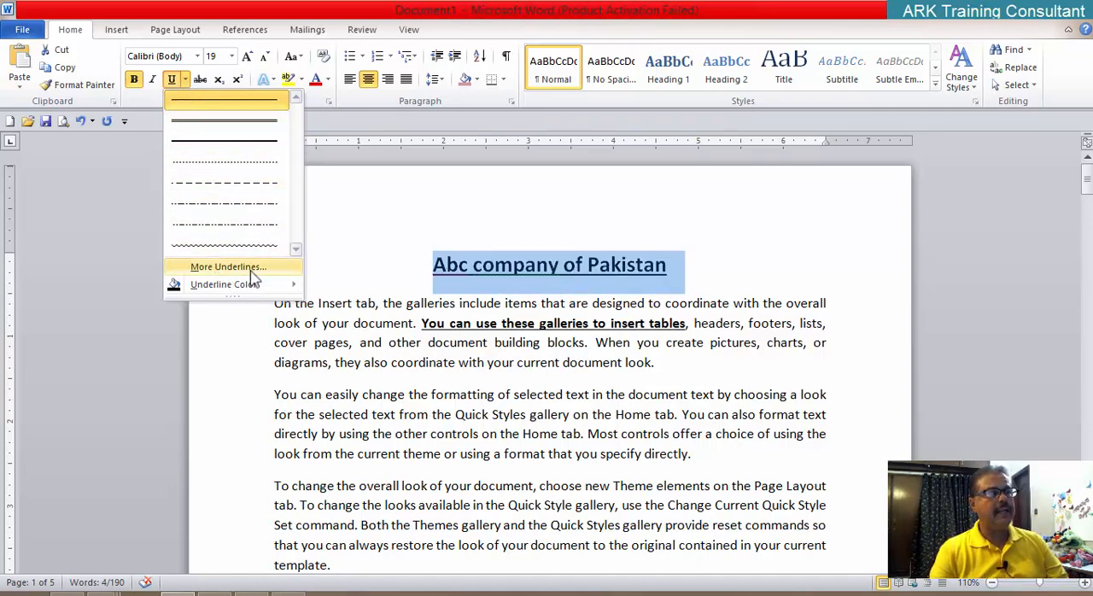
{"action": "mouse_move", "coordinate": [249, 287]}
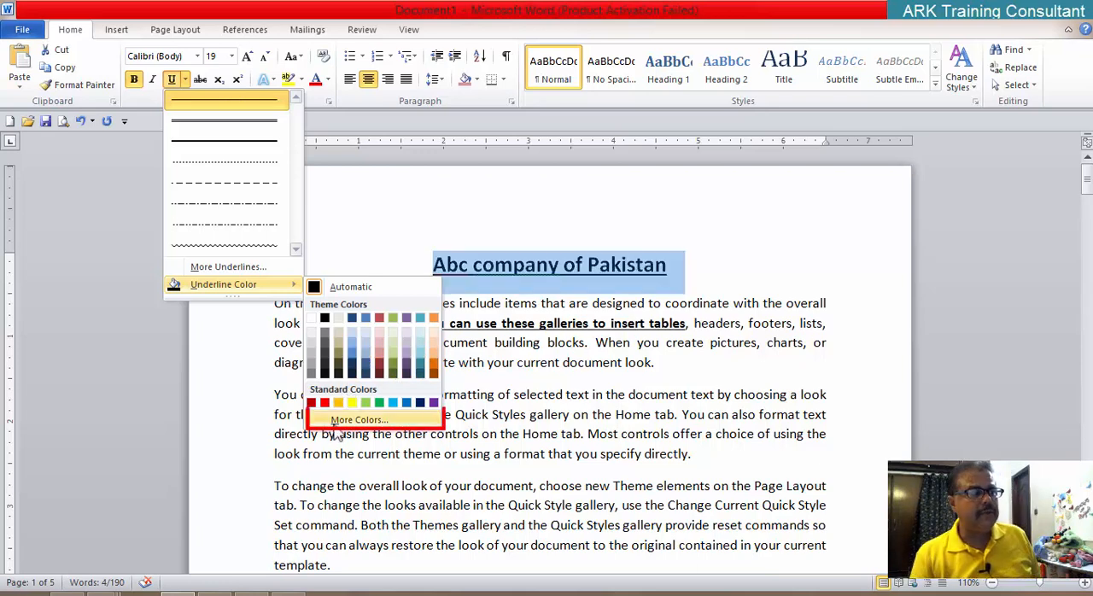
{"action": "left_click", "coordinate": [362, 422]}
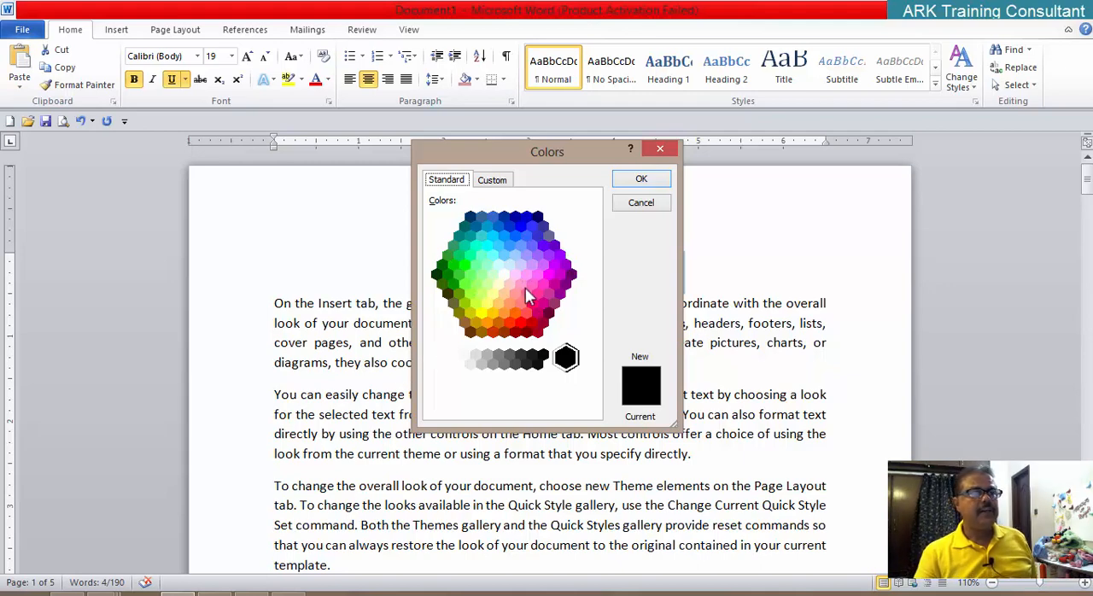
{"action": "left_click", "coordinate": [548, 275]}
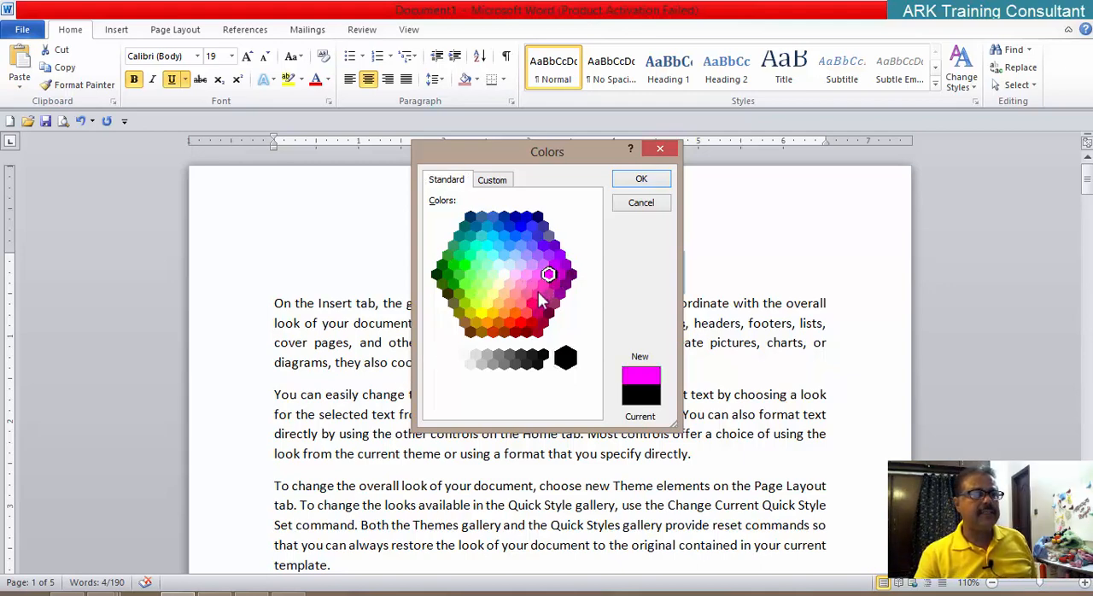
{"action": "left_click", "coordinate": [531, 304]}
{"action": "left_click", "coordinate": [503, 315]}
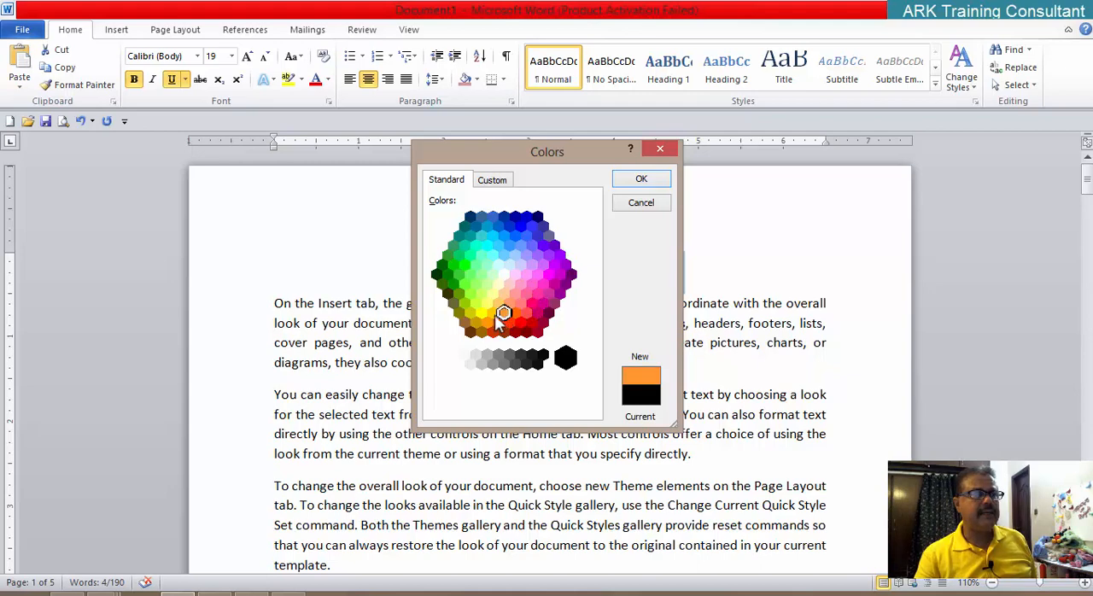
{"action": "left_click", "coordinate": [461, 309]}
{"action": "left_click", "coordinate": [464, 282]}
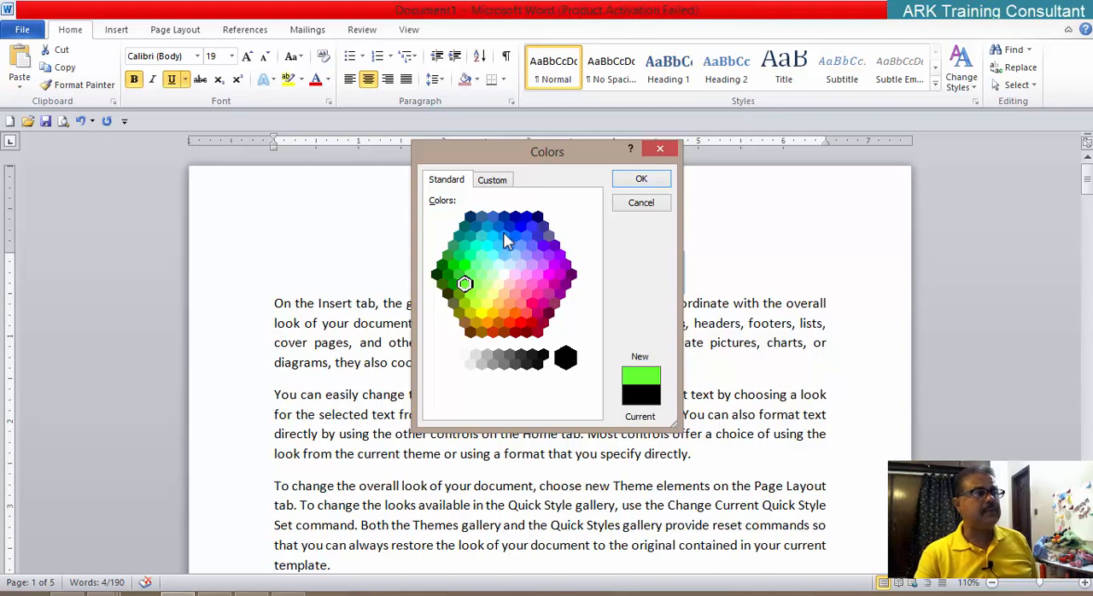
{"action": "left_click", "coordinate": [531, 304]}
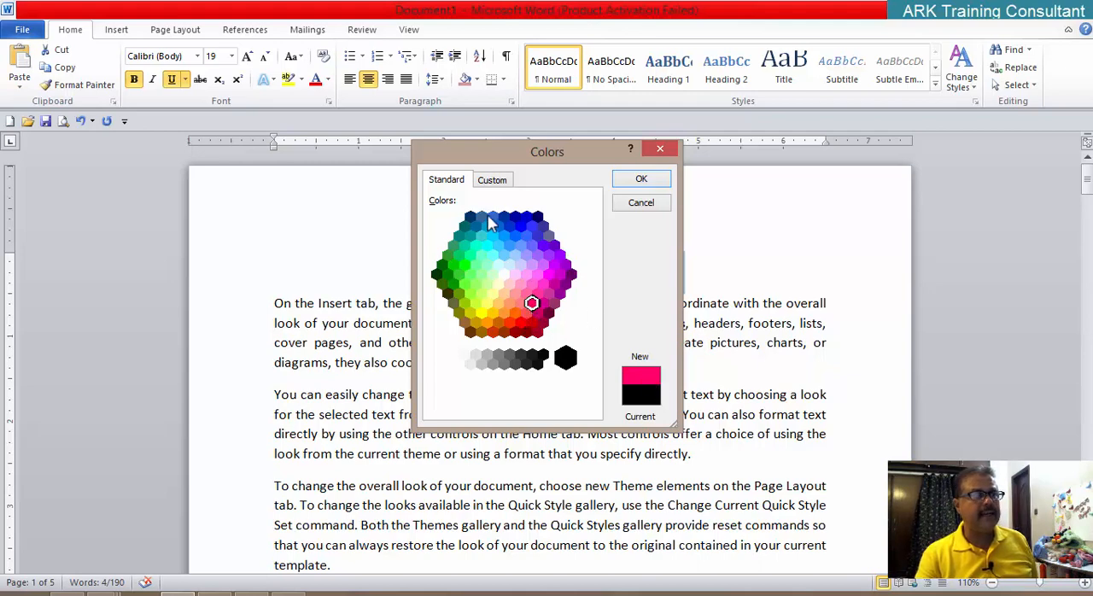
Step: Try custom underline colors for the title by varying hue and brightness, ending at RGB 194, 234, 122, and cancel the color choice
{"action": "left_click", "coordinate": [492, 181]}
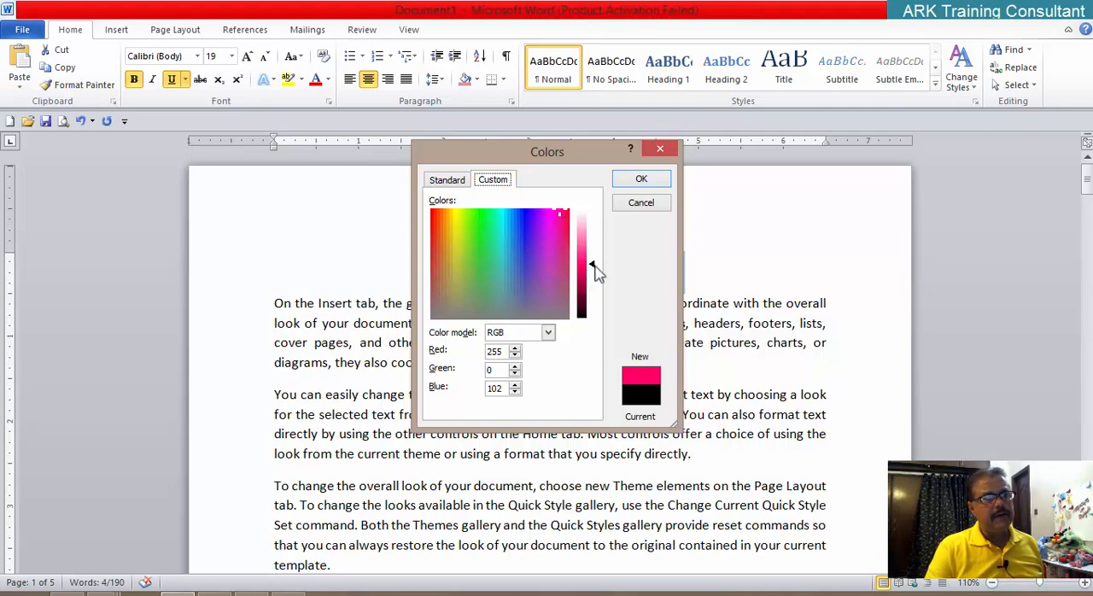
{"action": "left_click_drag", "start_coordinate": [596, 272], "coordinate": [588, 246]}
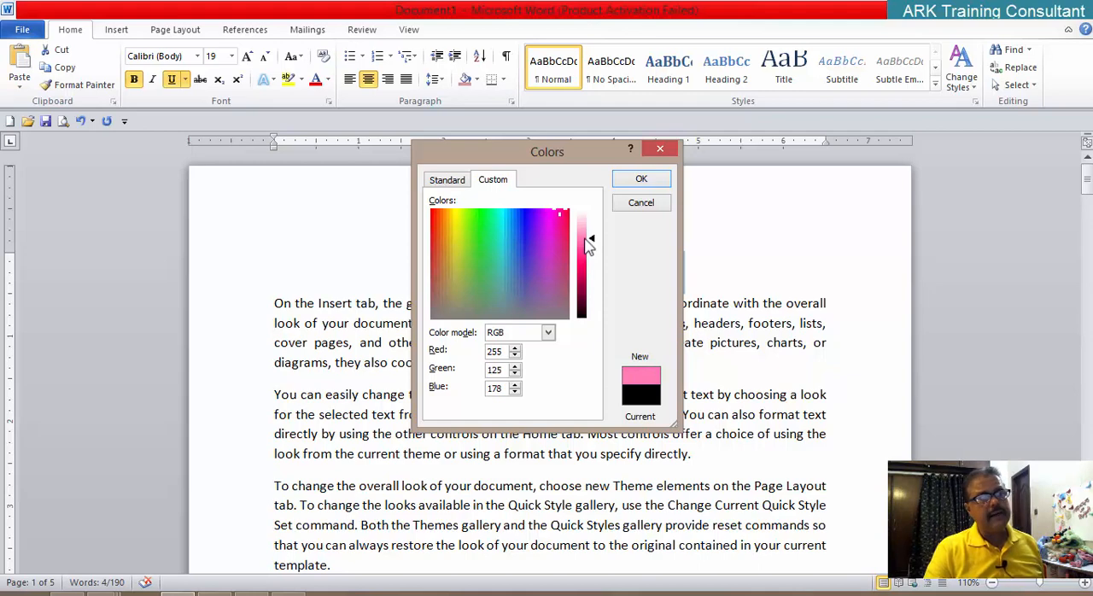
{"action": "left_click_drag", "start_coordinate": [585, 244], "coordinate": [583, 253]}
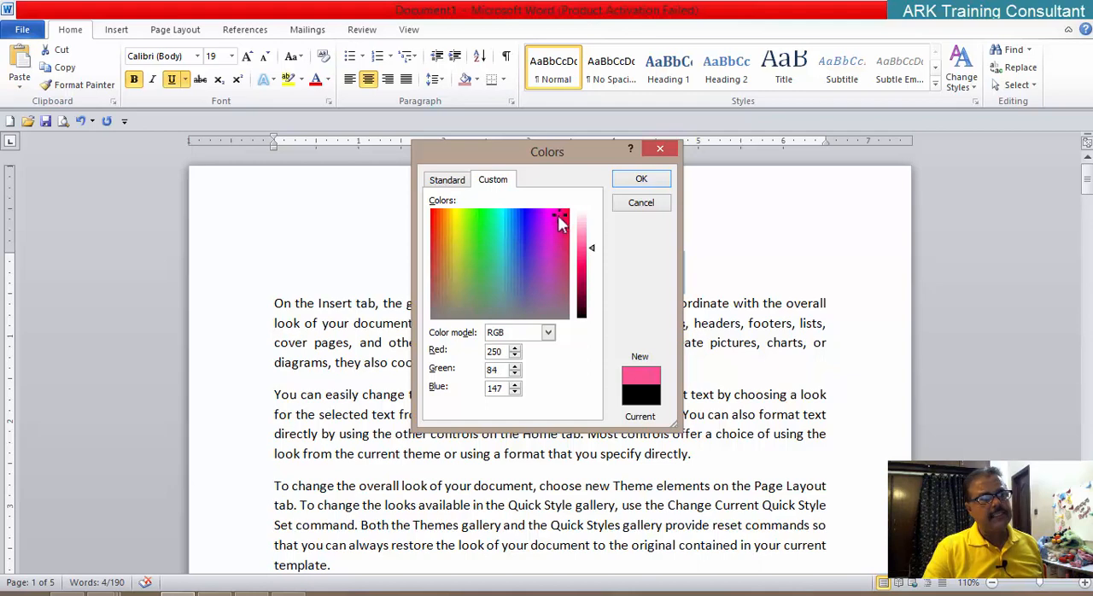
{"action": "mouse_move", "coordinate": [560, 220]}
{"action": "left_mouse_down"}
{"action": "mouse_move", "coordinate": [535, 230]}
{"action": "mouse_move", "coordinate": [551, 220]}
{"action": "left_mouse_up"}
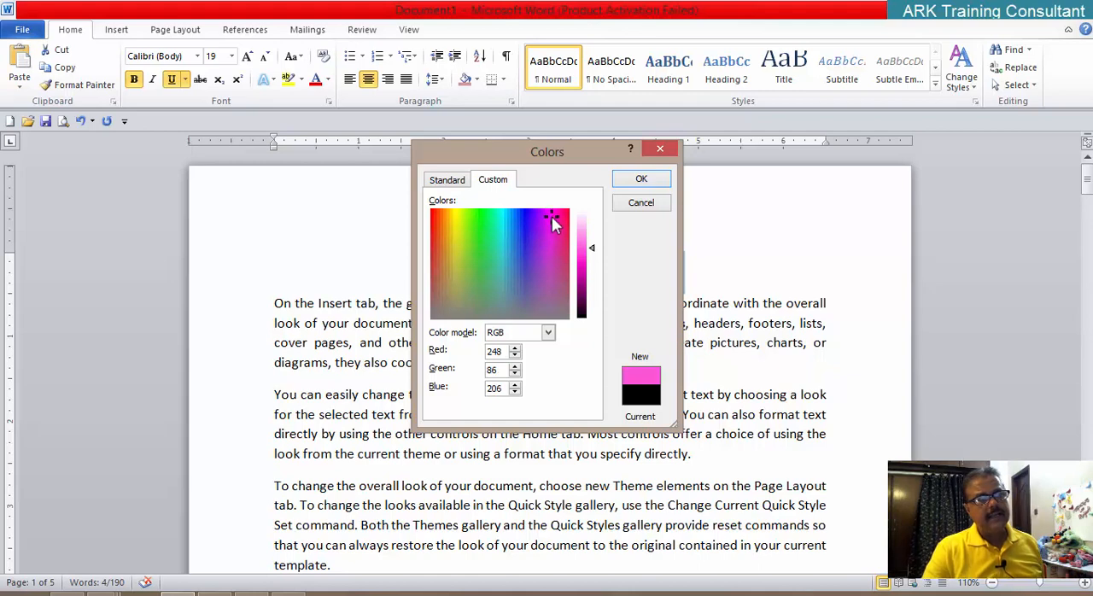
{"action": "left_click_drag", "start_coordinate": [553, 222], "coordinate": [494, 247]}
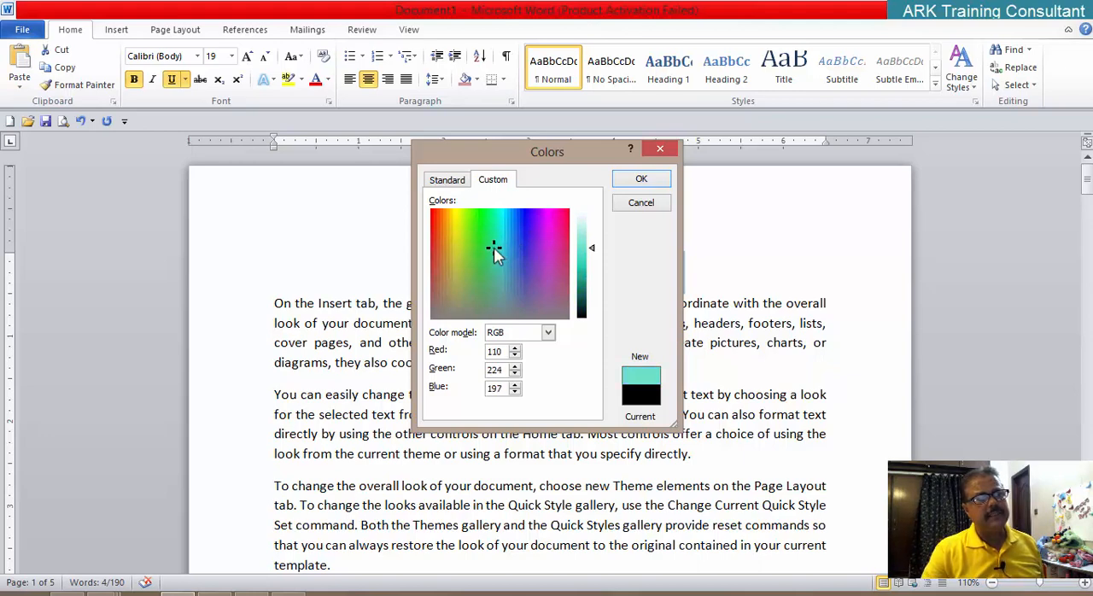
{"action": "mouse_move", "coordinate": [595, 256]}
{"action": "left_mouse_down"}
{"action": "mouse_move", "coordinate": [591, 282]}
{"action": "mouse_move", "coordinate": [591, 253]}
{"action": "left_mouse_up"}
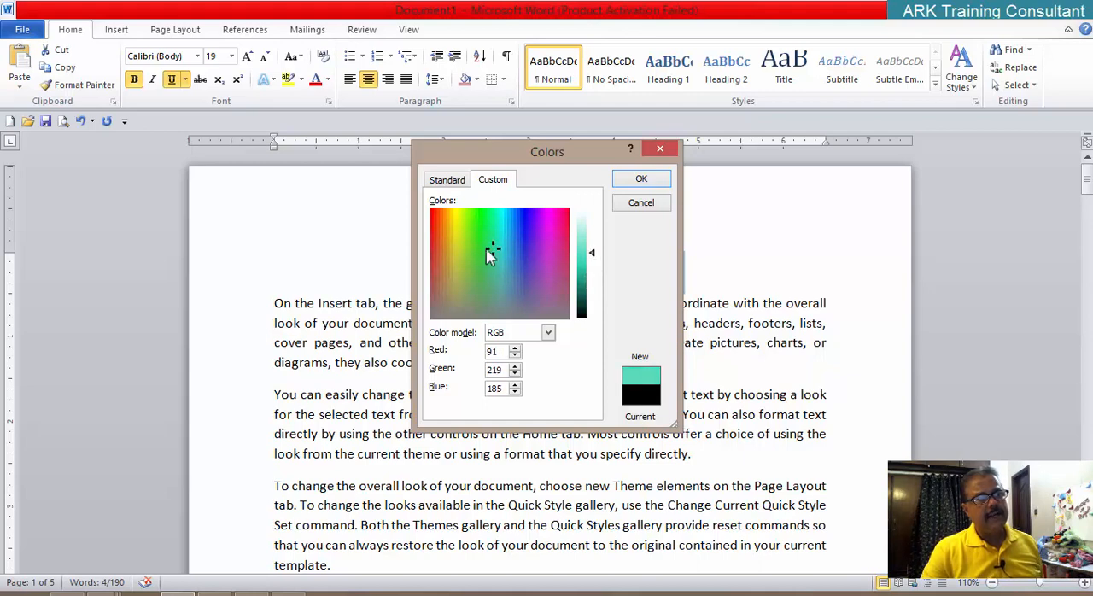
{"action": "left_click_drag", "start_coordinate": [491, 247], "coordinate": [461, 238]}
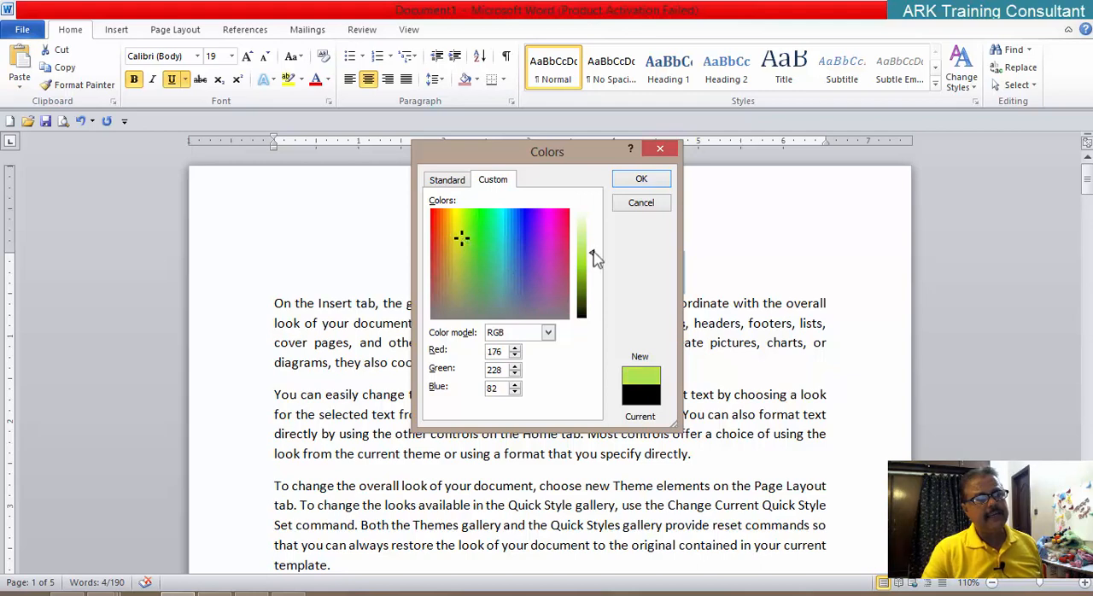
{"action": "left_click_drag", "start_coordinate": [597, 258], "coordinate": [604, 245]}
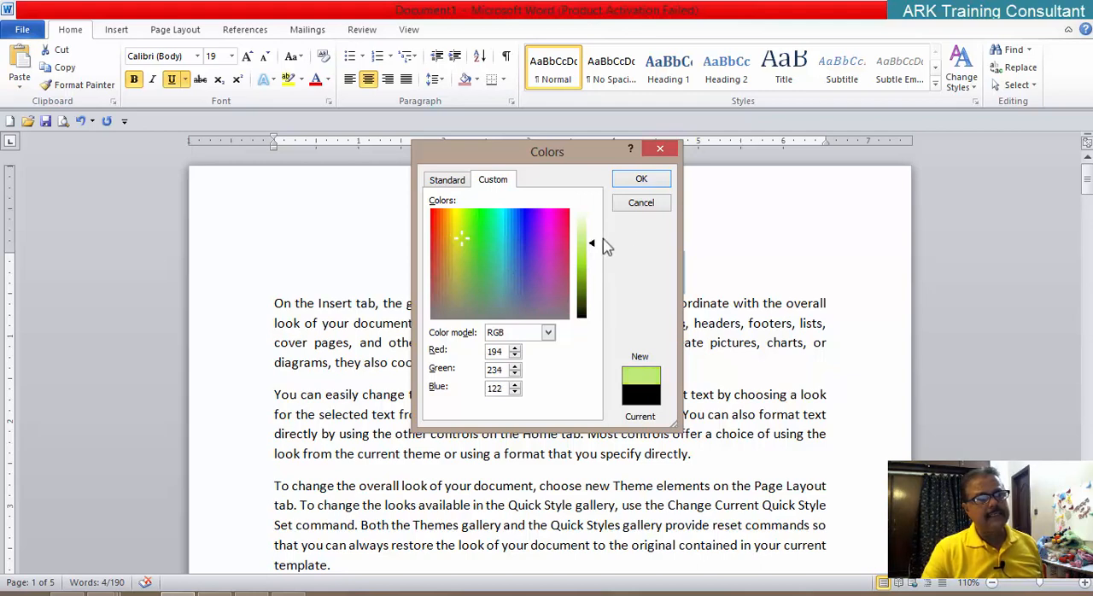
{"action": "left_click", "coordinate": [641, 205]}
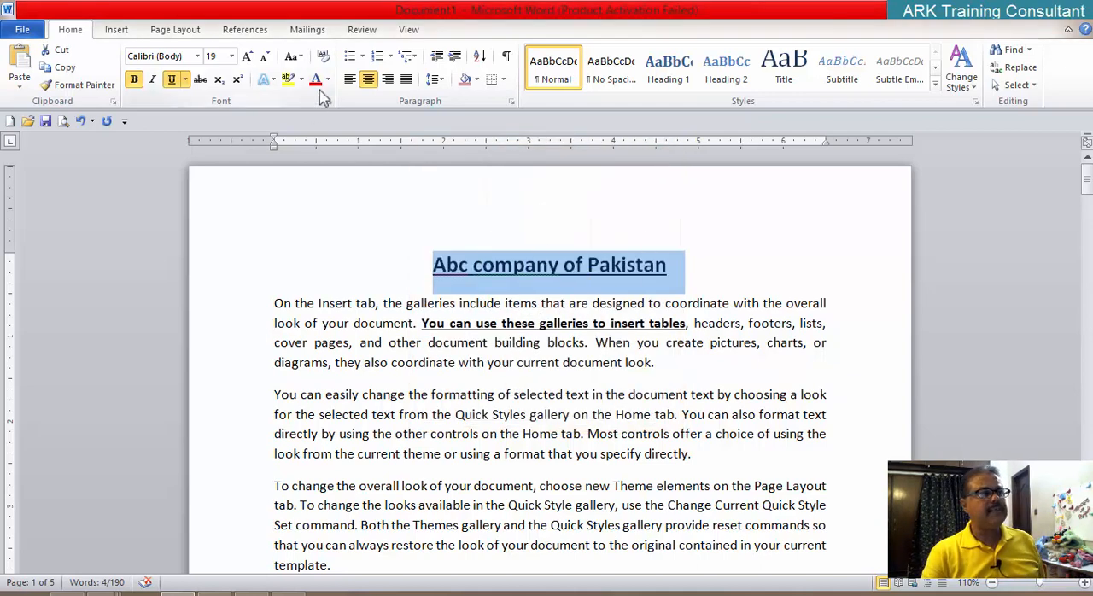
Step: Examine the font color and underline style options in the title's Font dialog and close it without applying anything
{"action": "left_click", "coordinate": [185, 79]}
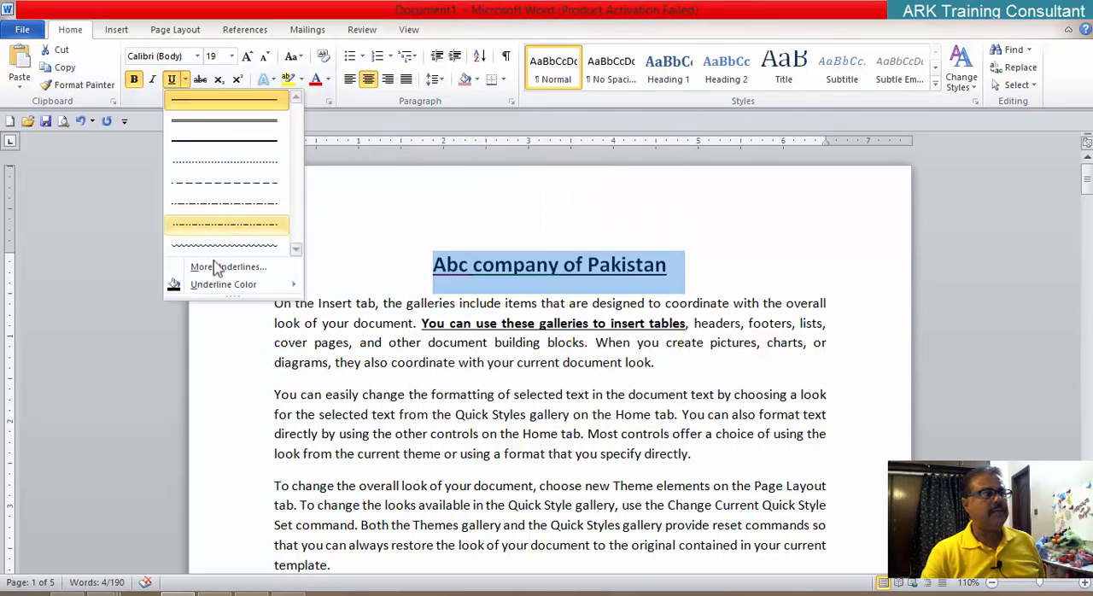
{"action": "mouse_move", "coordinate": [223, 285]}
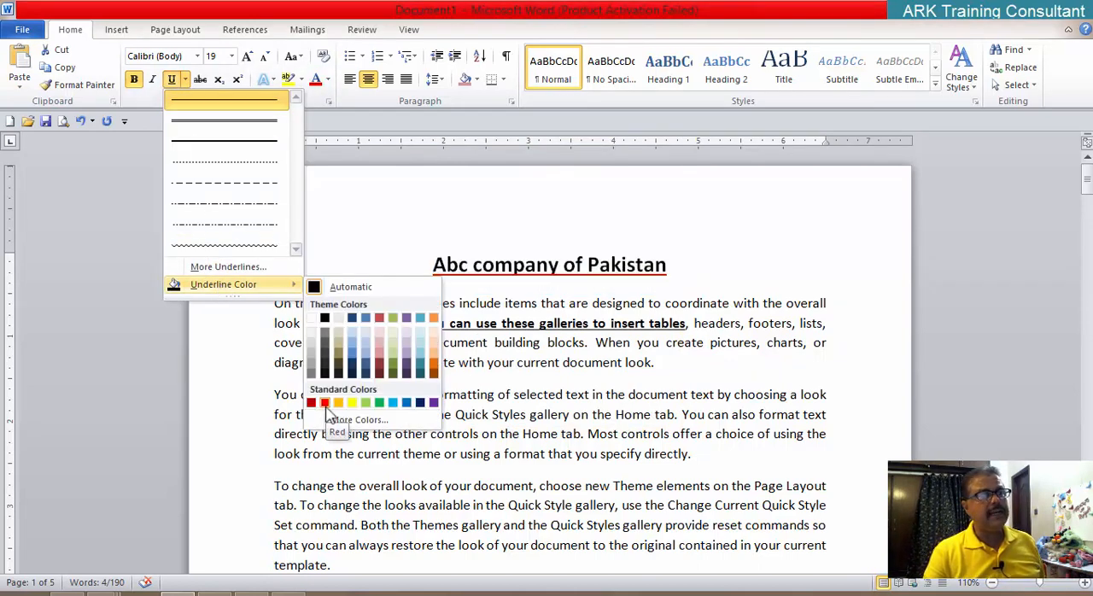
{"action": "left_click", "coordinate": [228, 267]}
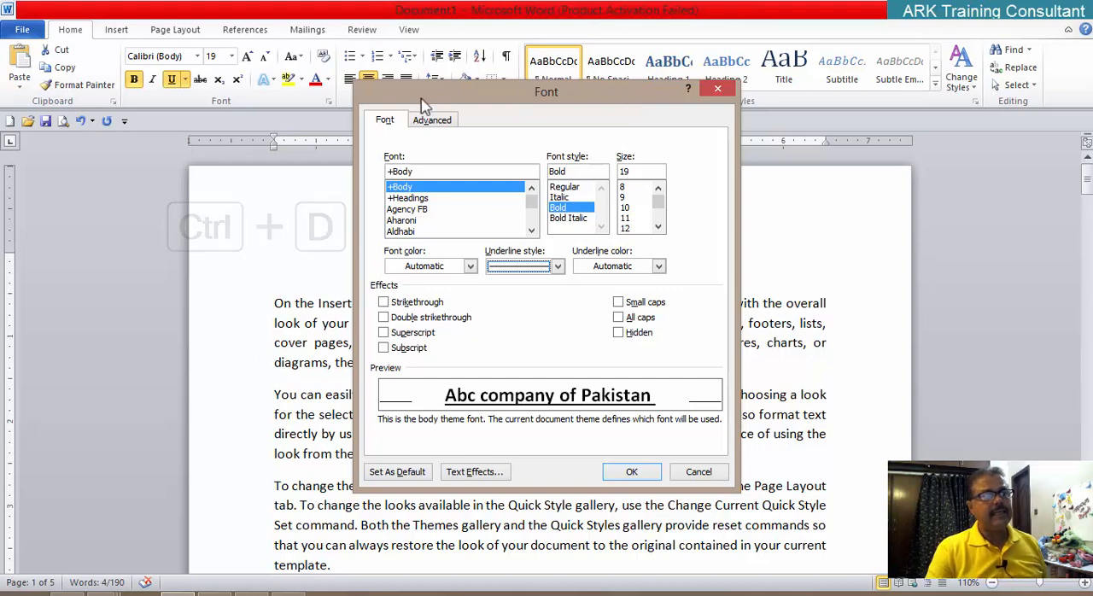
{"action": "left_click_drag", "start_coordinate": [416, 101], "coordinate": [417, 120]}
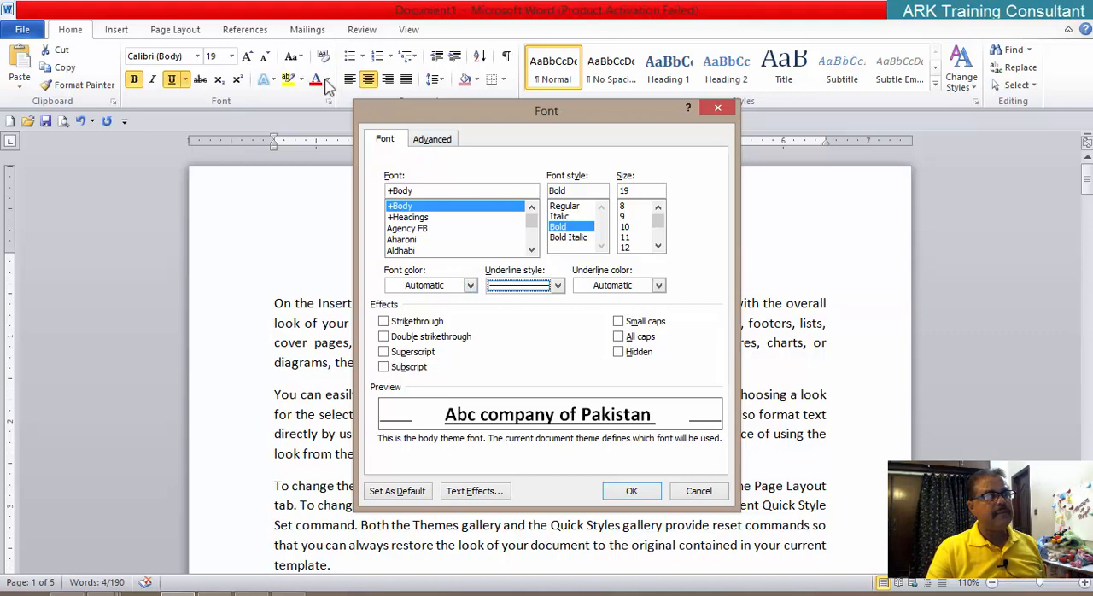
{"action": "left_click", "coordinate": [470, 286]}
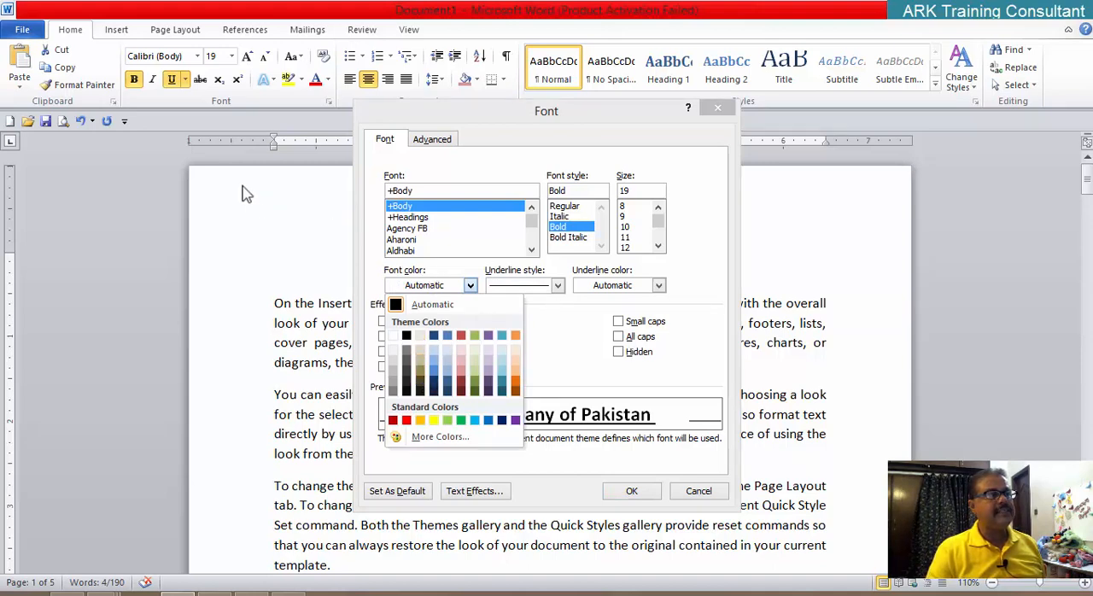
{"action": "left_click", "coordinate": [561, 287]}
{"action": "left_click", "coordinate": [560, 288]}
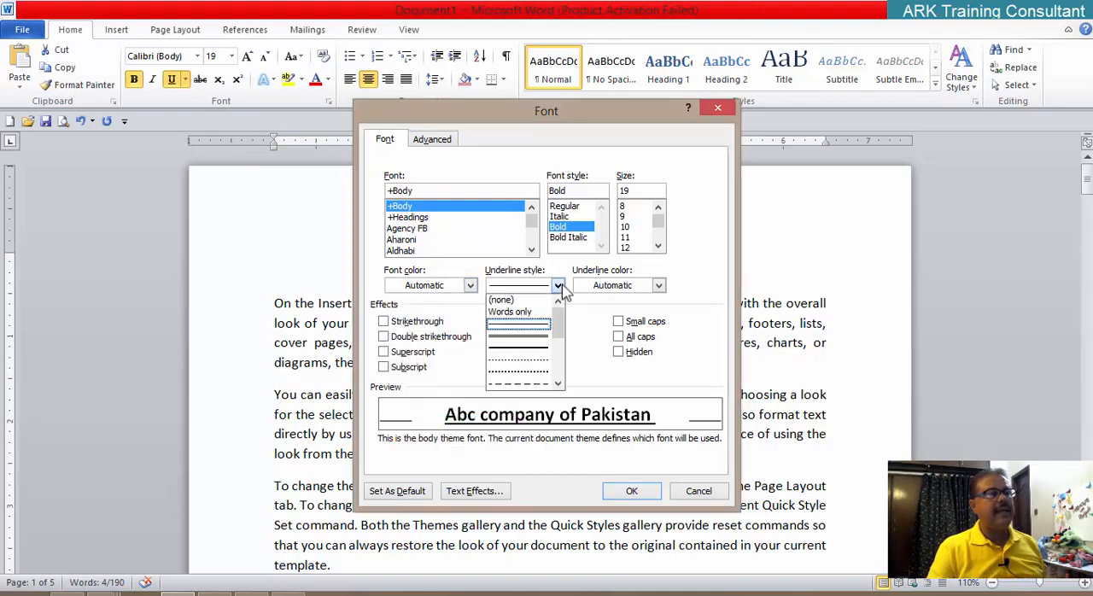
{"action": "left_click", "coordinate": [698, 491]}
Step: Set the title's underline style to Words only in the Font dialog, apply it and deselect the title
{"action": "left_click", "coordinate": [185, 79]}
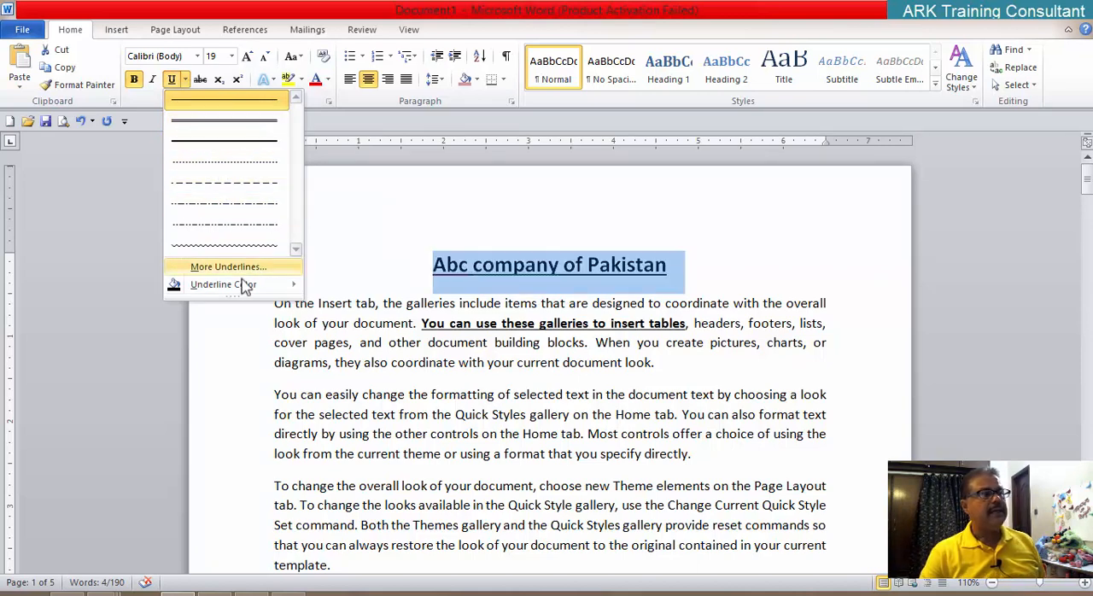
{"action": "mouse_move", "coordinate": [239, 292]}
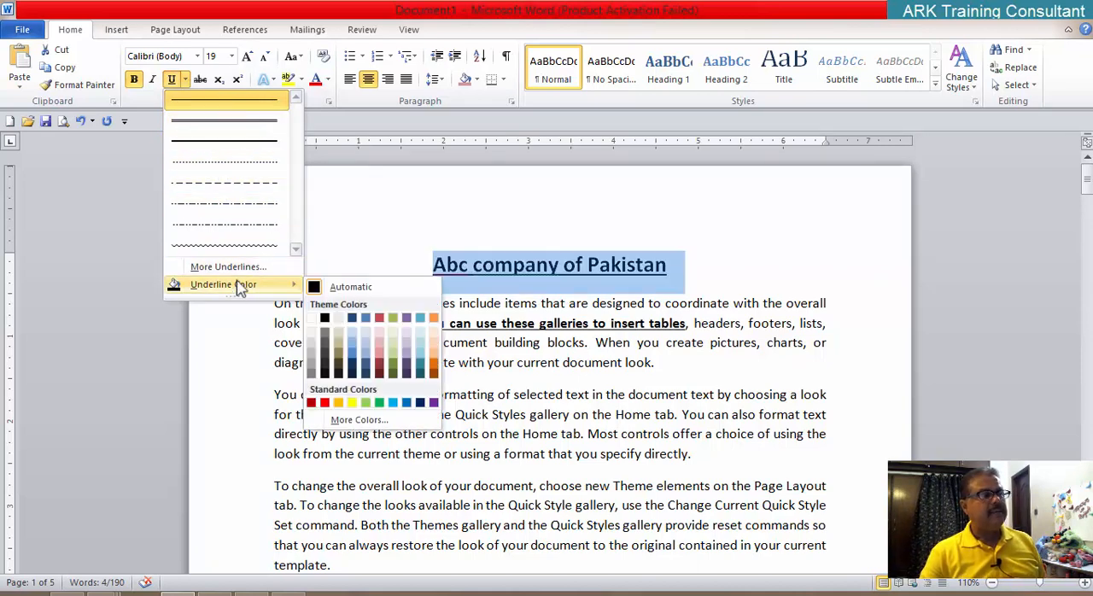
{"action": "left_click", "coordinate": [235, 268]}
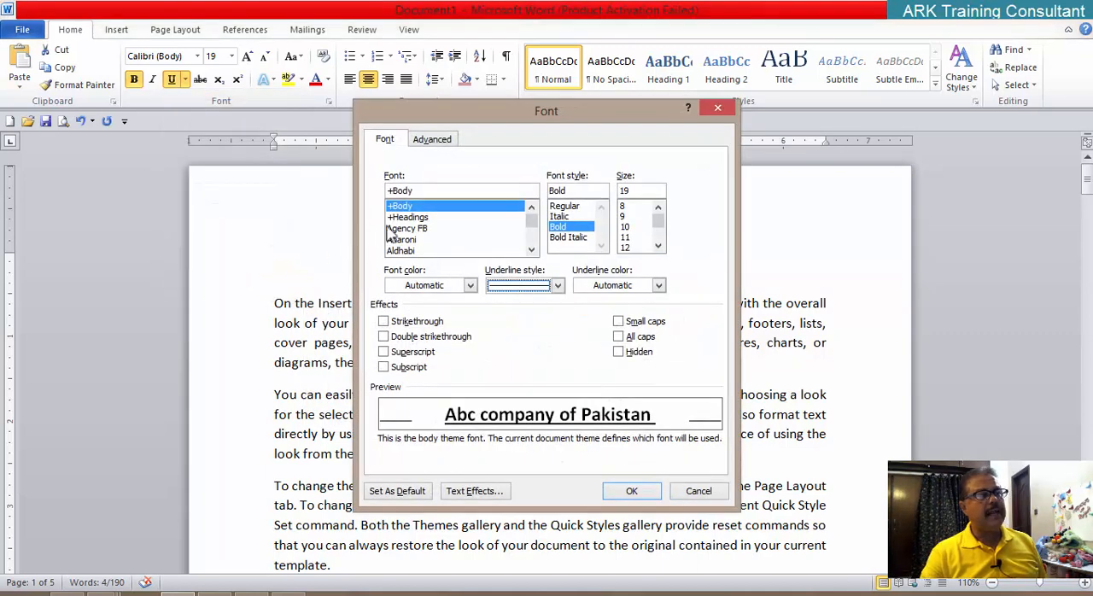
{"action": "left_click", "coordinate": [558, 286]}
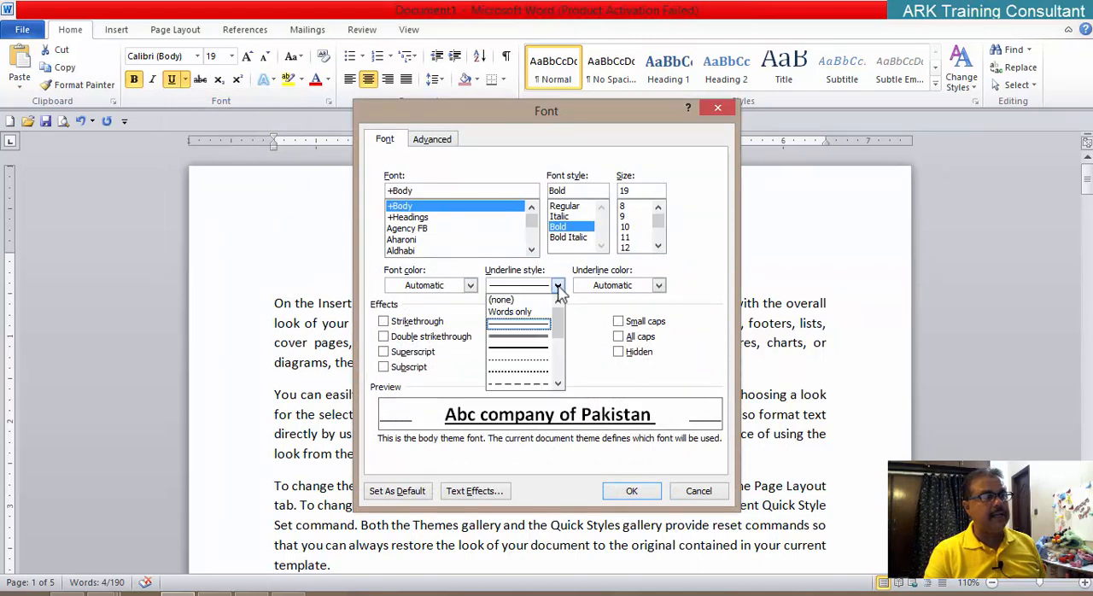
{"action": "mouse_move", "coordinate": [559, 322]}
{"action": "left_mouse_down"}
{"action": "mouse_move", "coordinate": [558, 367]}
{"action": "mouse_move", "coordinate": [576, 324]}
{"action": "left_mouse_up"}
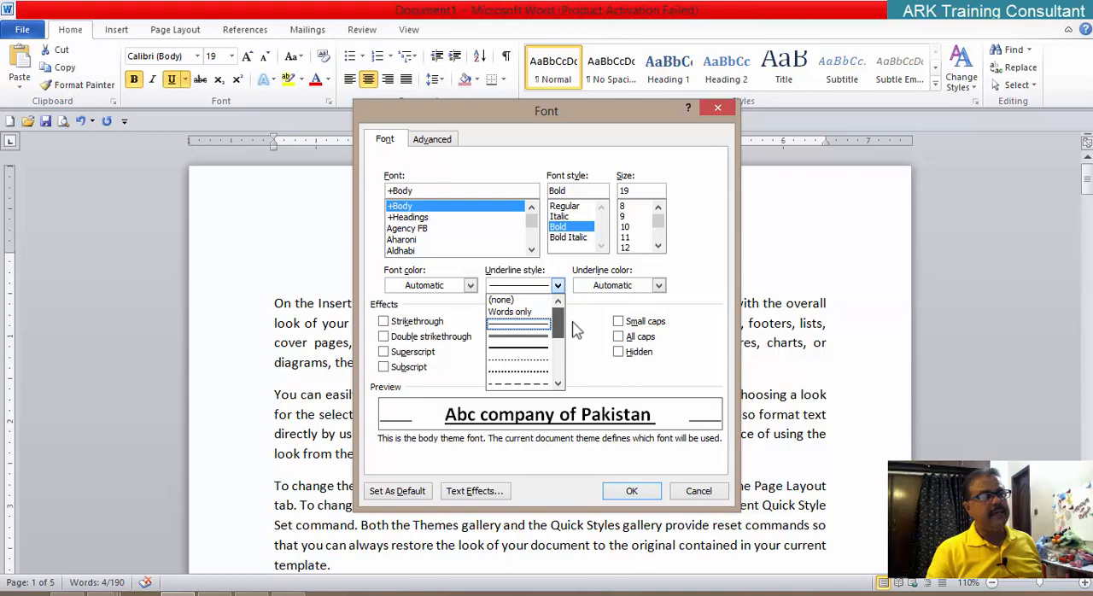
{"action": "left_click", "coordinate": [531, 313]}
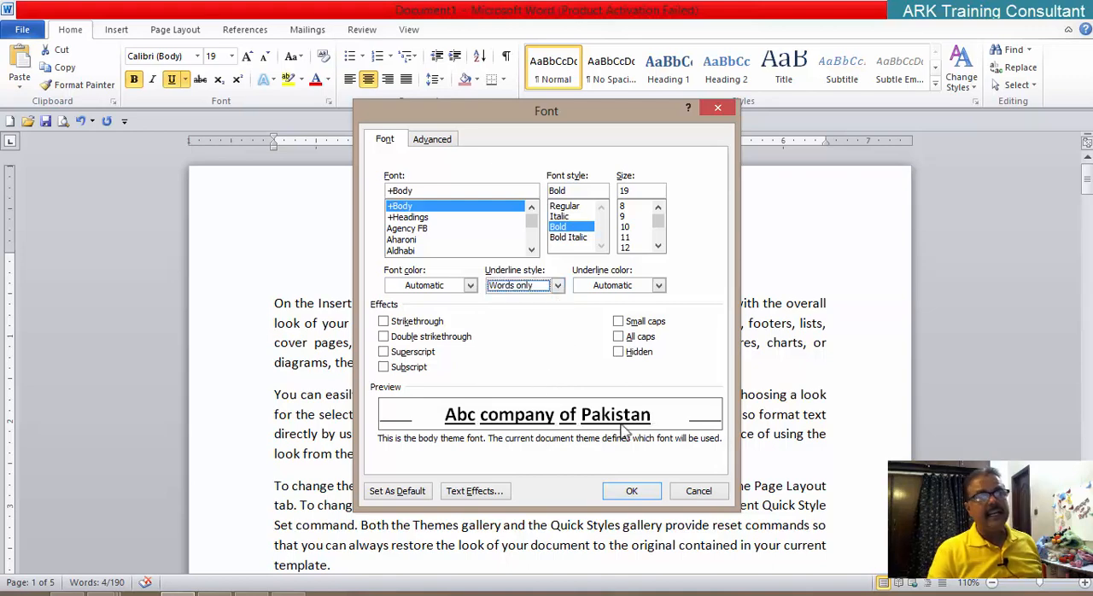
{"action": "left_click", "coordinate": [632, 491]}
{"action": "left_click", "coordinate": [648, 367]}
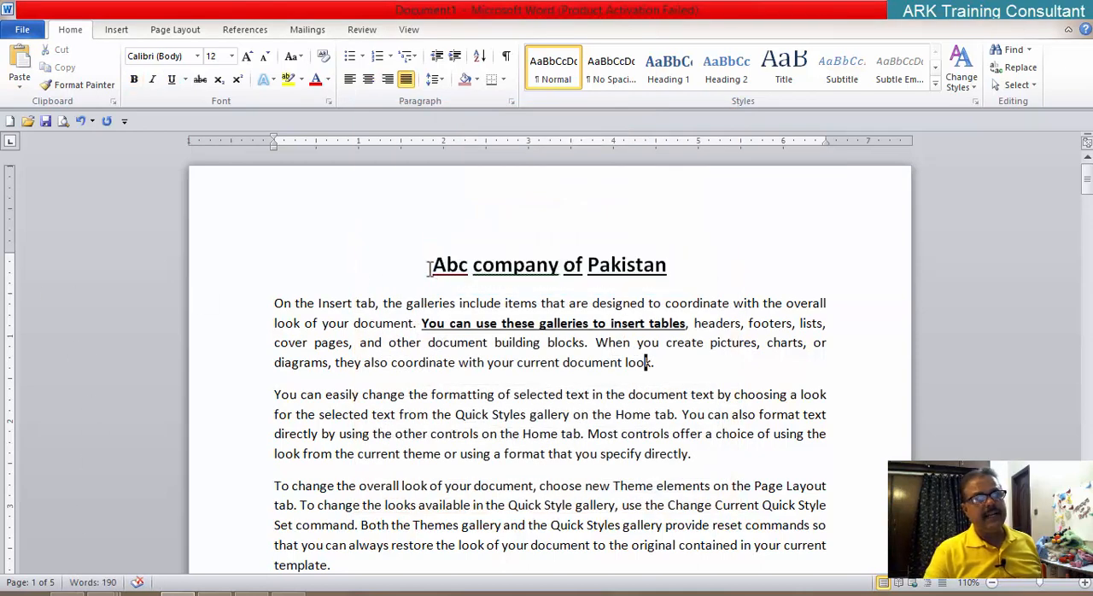
Step: Select the title again, check its underline style in the Font dialog and close the dialog without changes
{"action": "left_click_drag", "start_coordinate": [429, 268], "coordinate": [628, 275]}
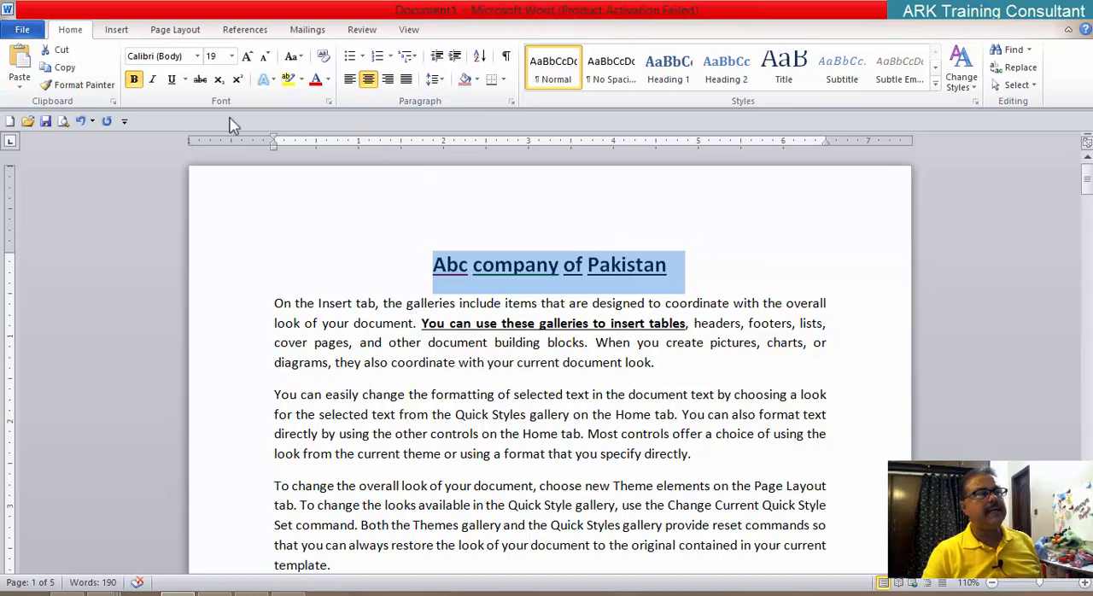
{"action": "left_click", "coordinate": [184, 80]}
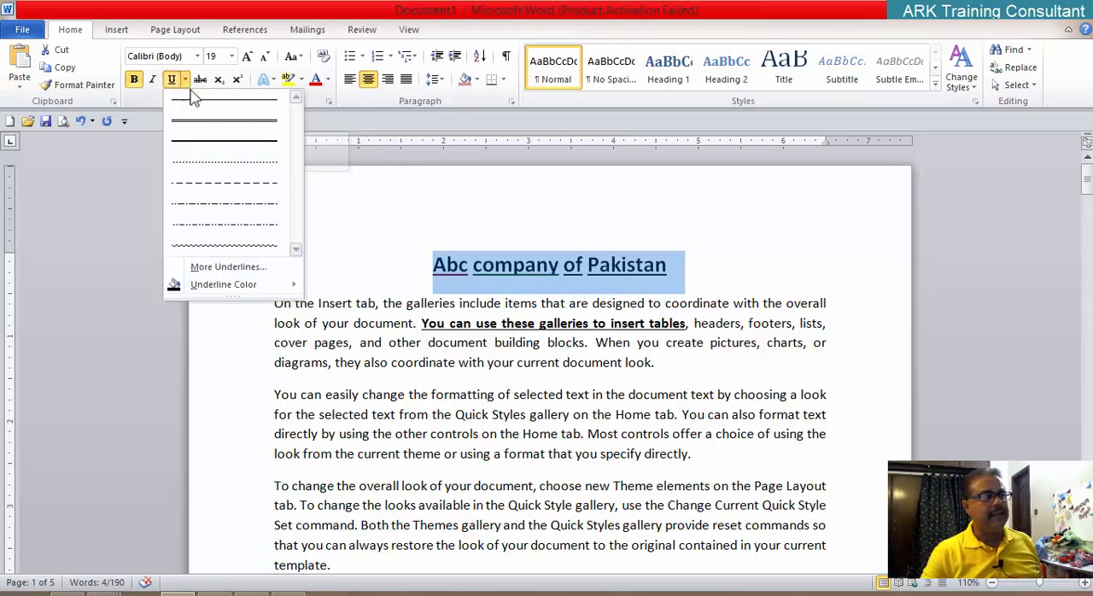
{"action": "left_click", "coordinate": [220, 267]}
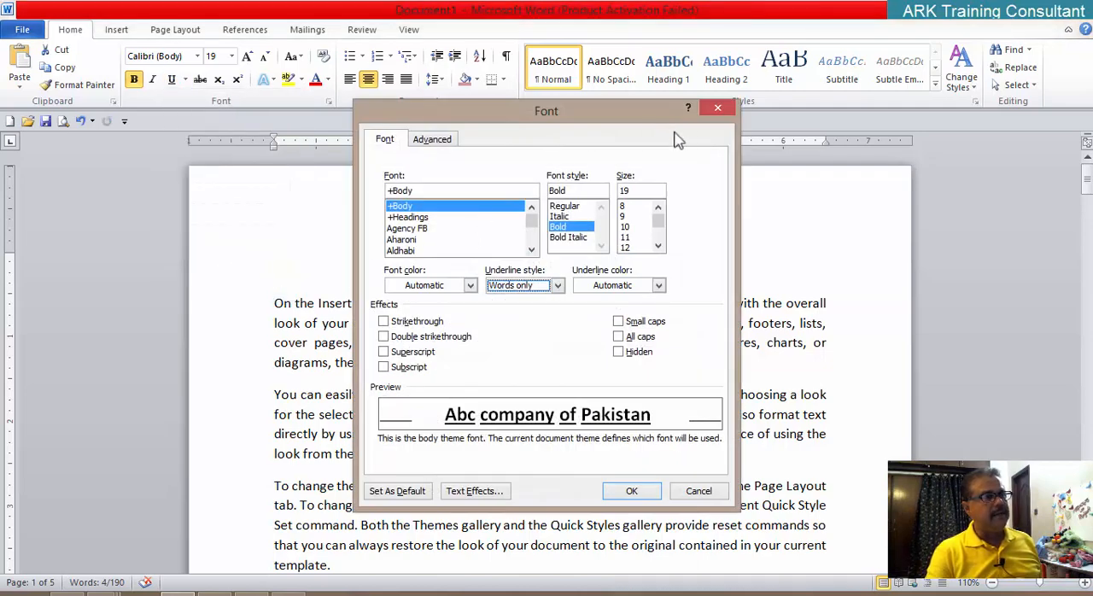
{"action": "left_click", "coordinate": [718, 107]}
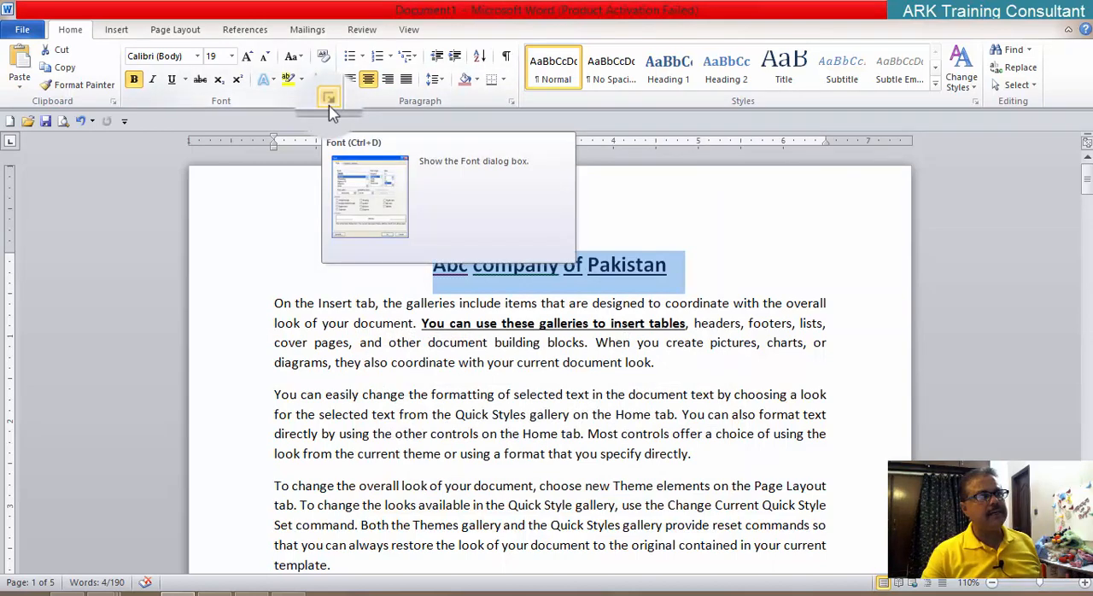
Step: Apply a standard red underline color and a standard blue font color to the title through the Font dialog
{"action": "left_click", "coordinate": [330, 103]}
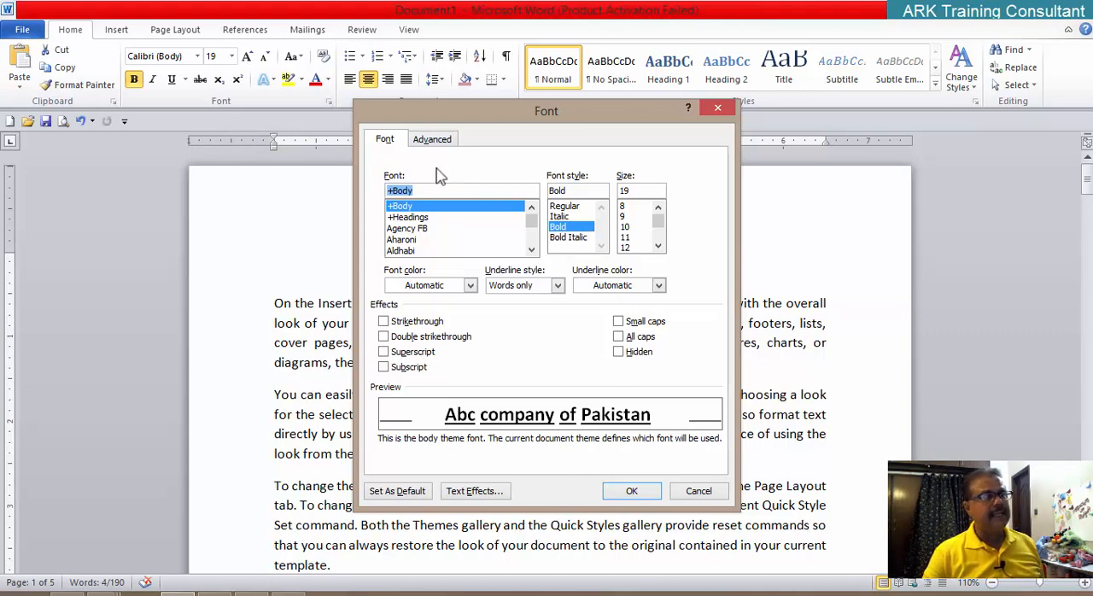
{"action": "left_click", "coordinate": [559, 285]}
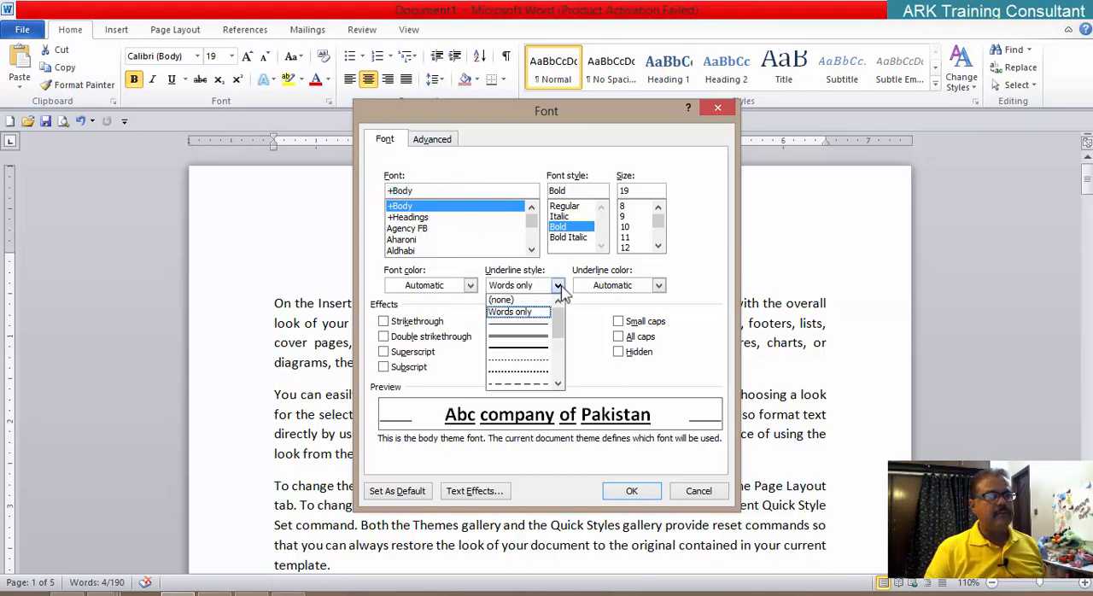
{"action": "left_click", "coordinate": [560, 289]}
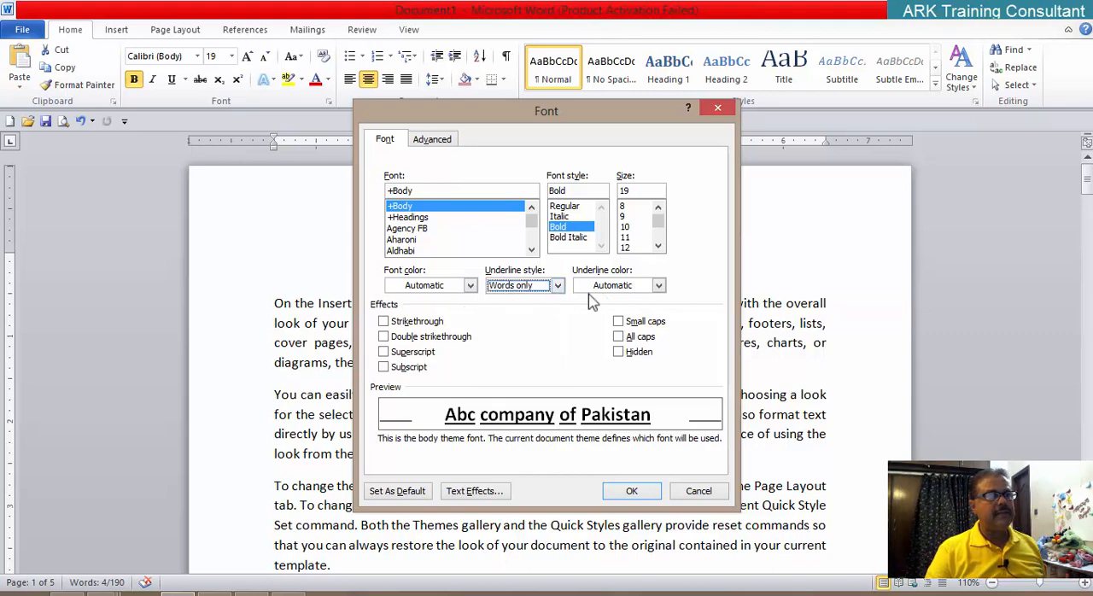
{"action": "left_click", "coordinate": [662, 291]}
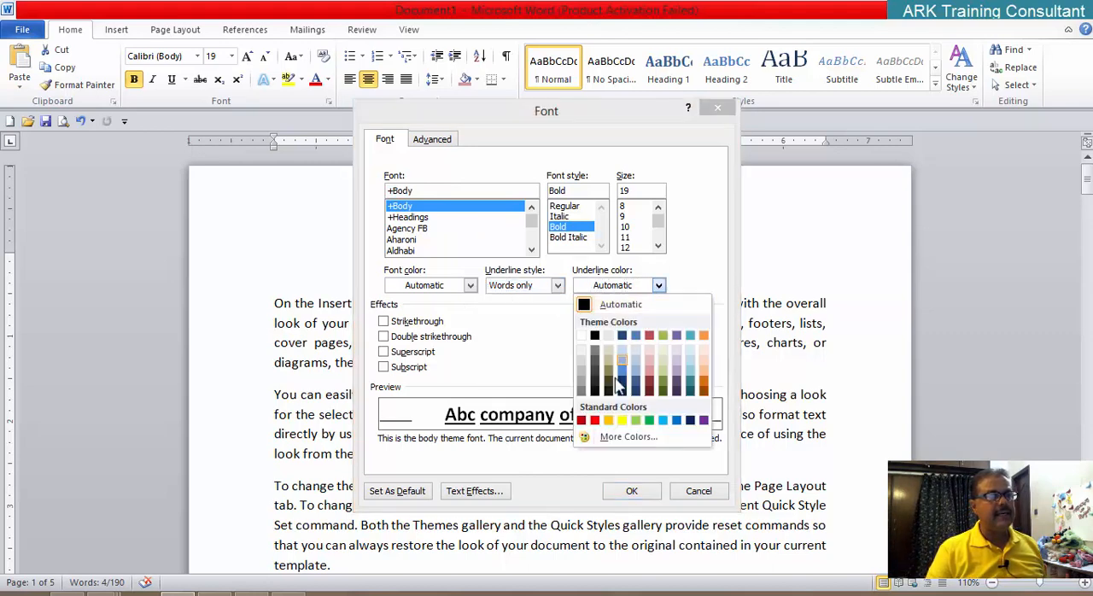
{"action": "left_click", "coordinate": [595, 421]}
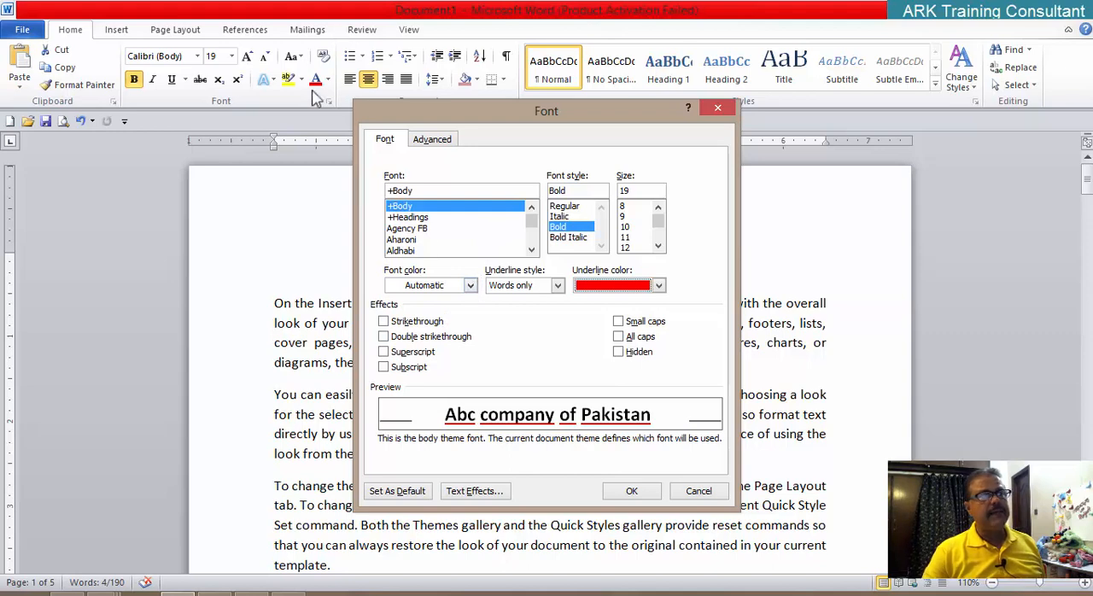
{"action": "left_click", "coordinate": [471, 287]}
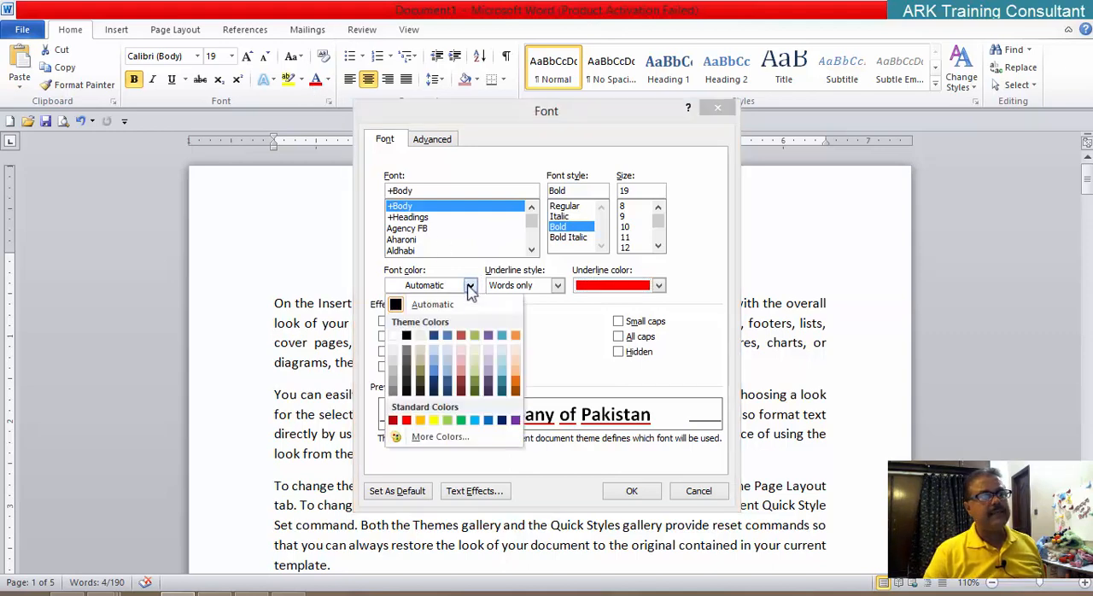
{"action": "left_click", "coordinate": [488, 420]}
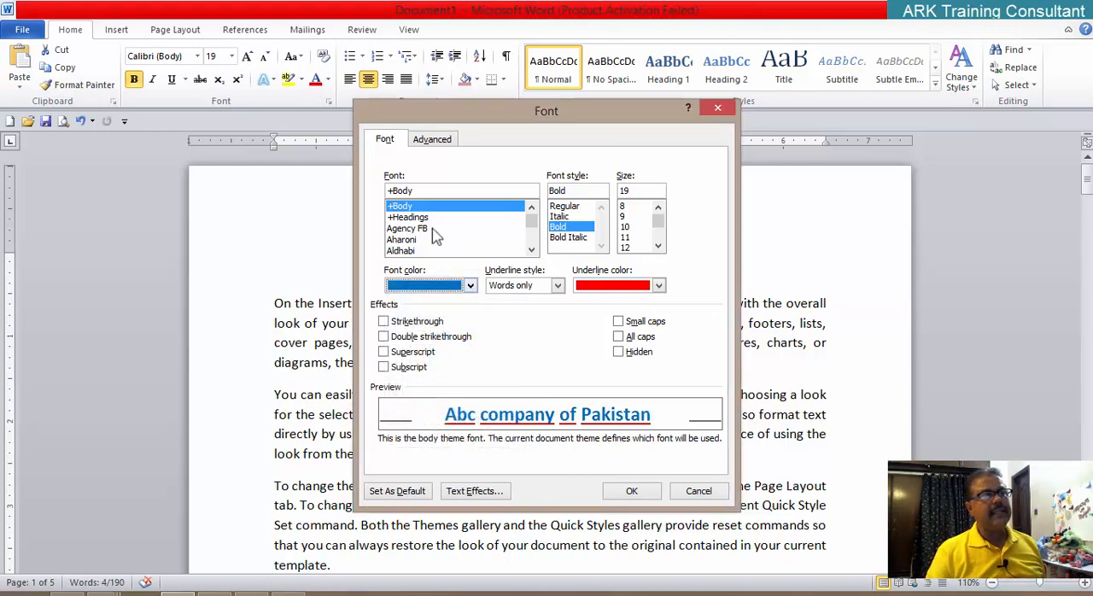
{"action": "left_click", "coordinate": [632, 494]}
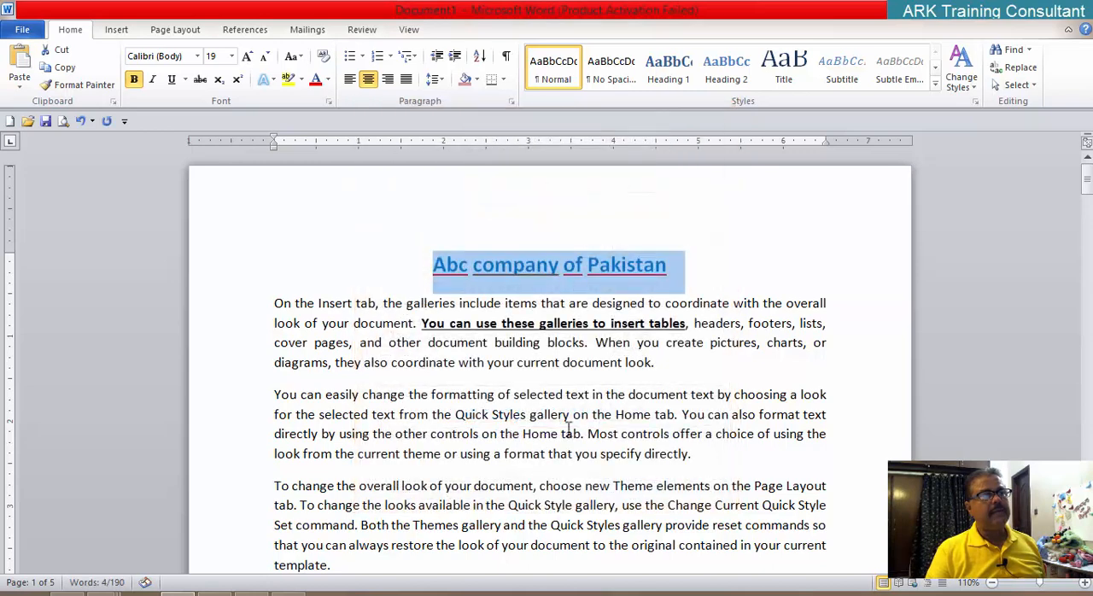
{"action": "left_click", "coordinate": [531, 322]}
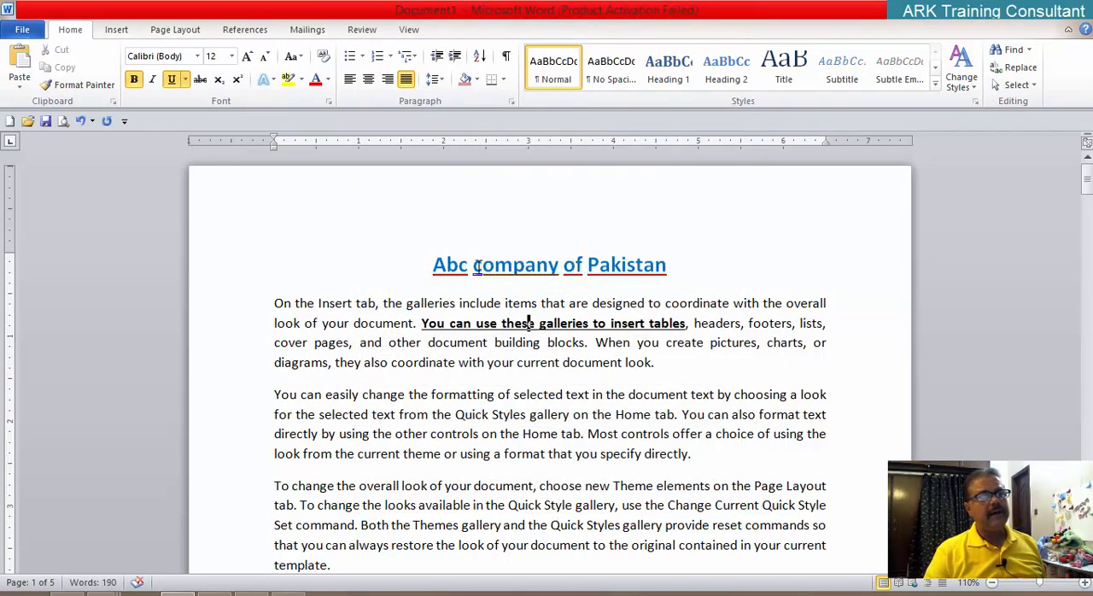
Step: Select the title and set both its underline color and font color to Automatic in the Font dialog
{"action": "left_click_drag", "start_coordinate": [433, 265], "coordinate": [675, 266]}
{"action": "left_click", "coordinate": [328, 100]}
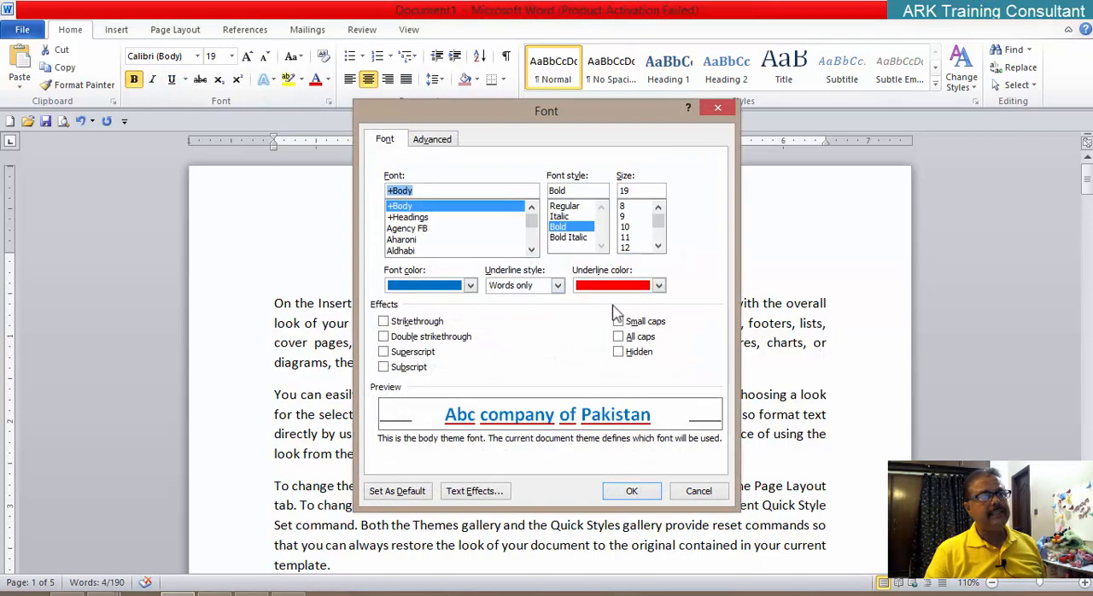
{"action": "left_click", "coordinate": [662, 289]}
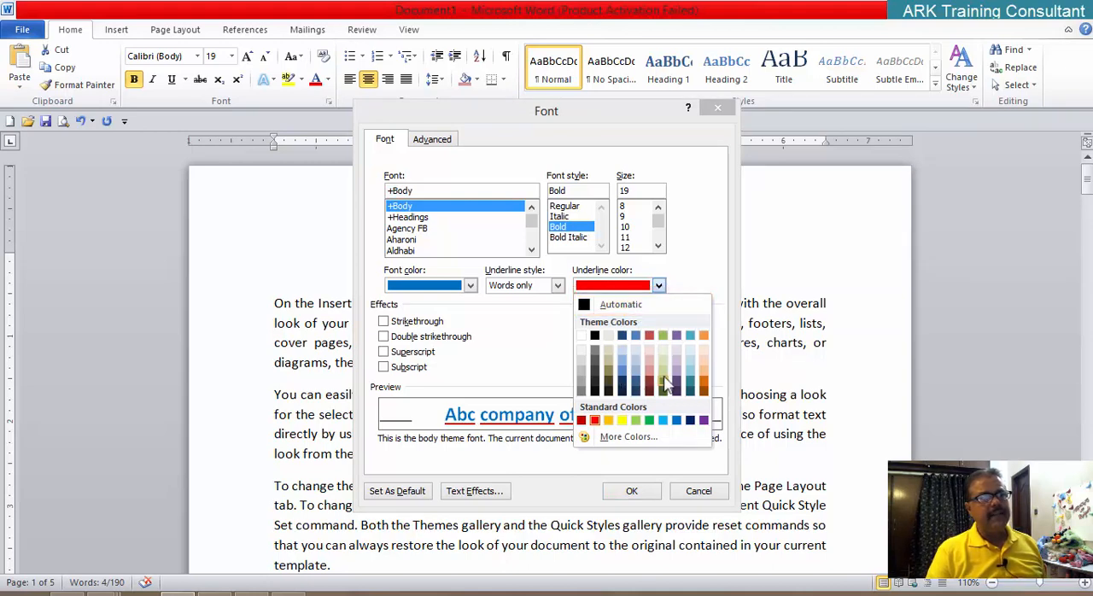
{"action": "left_click", "coordinate": [586, 309]}
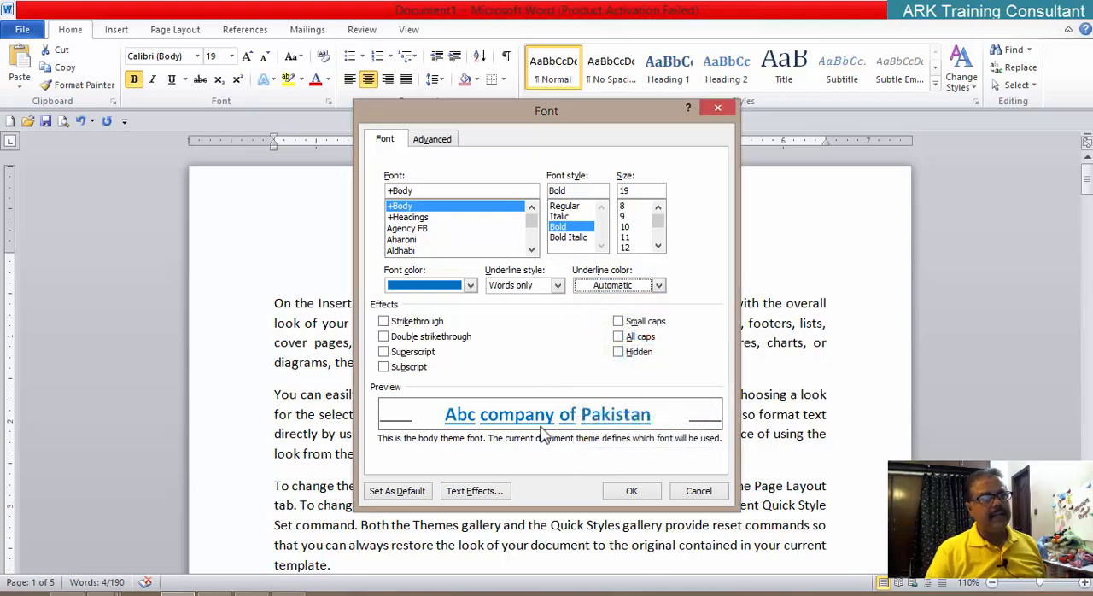
{"action": "left_click", "coordinate": [472, 289]}
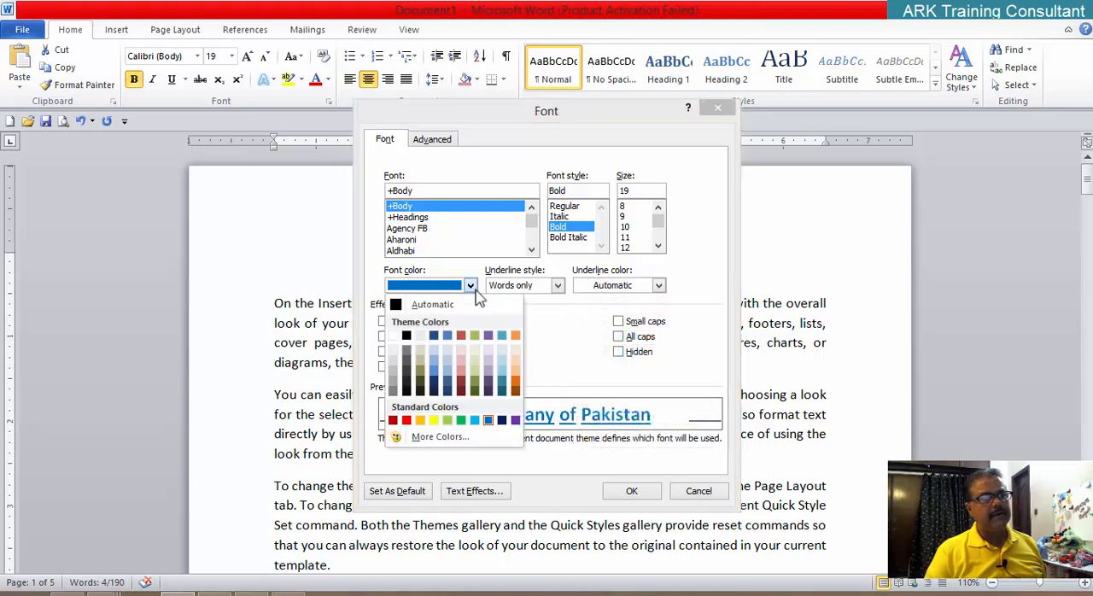
{"action": "left_click", "coordinate": [425, 305]}
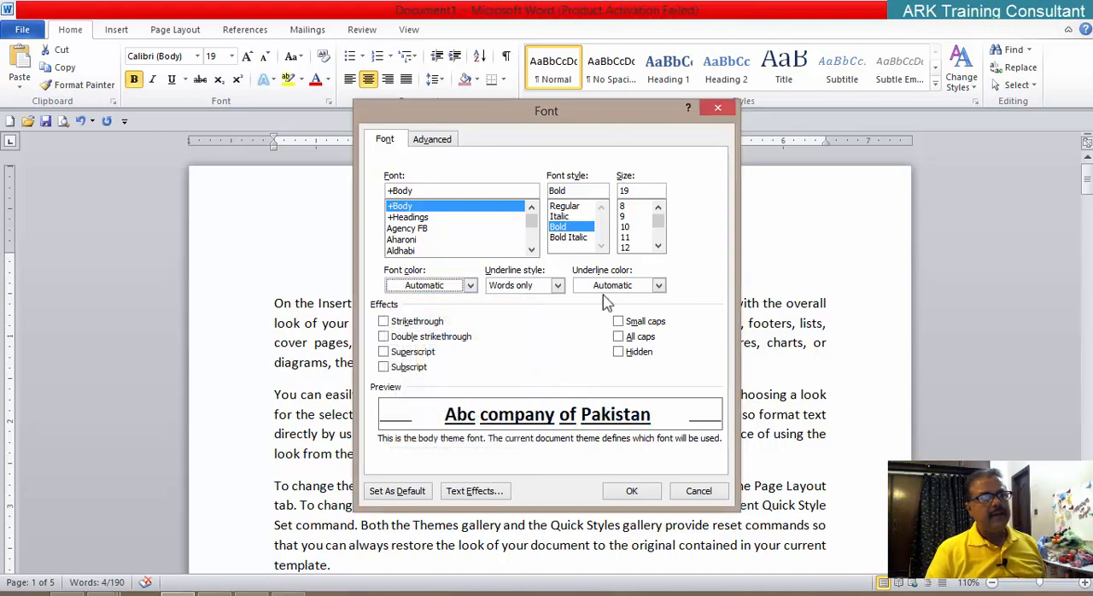
Step: Try red as the title's underline color in the preview and return the underline color to Automatic
{"action": "left_click", "coordinate": [658, 287]}
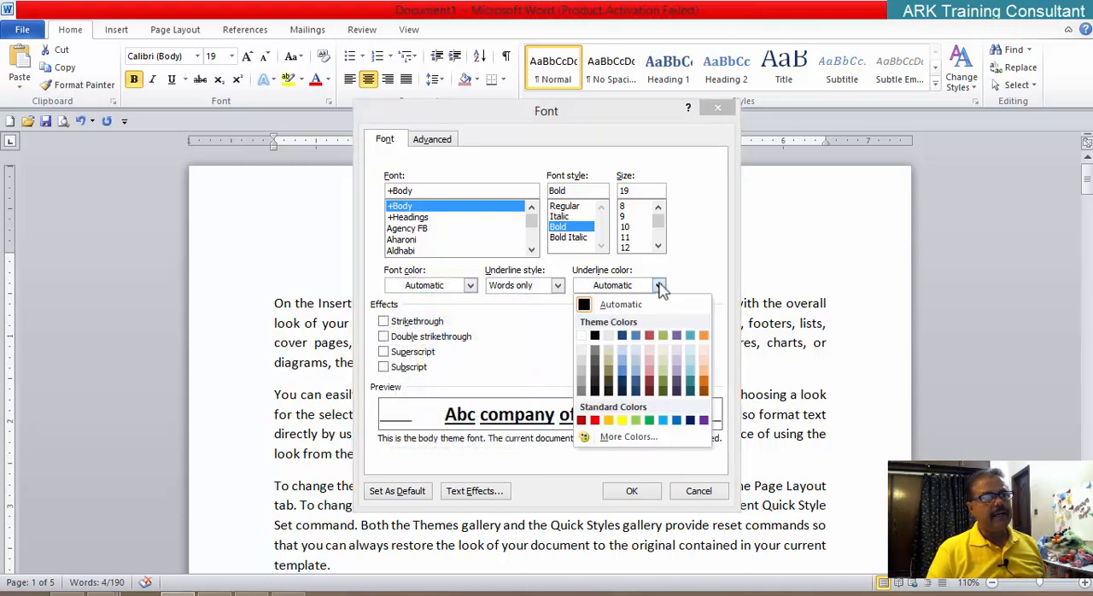
{"action": "left_click", "coordinate": [594, 420]}
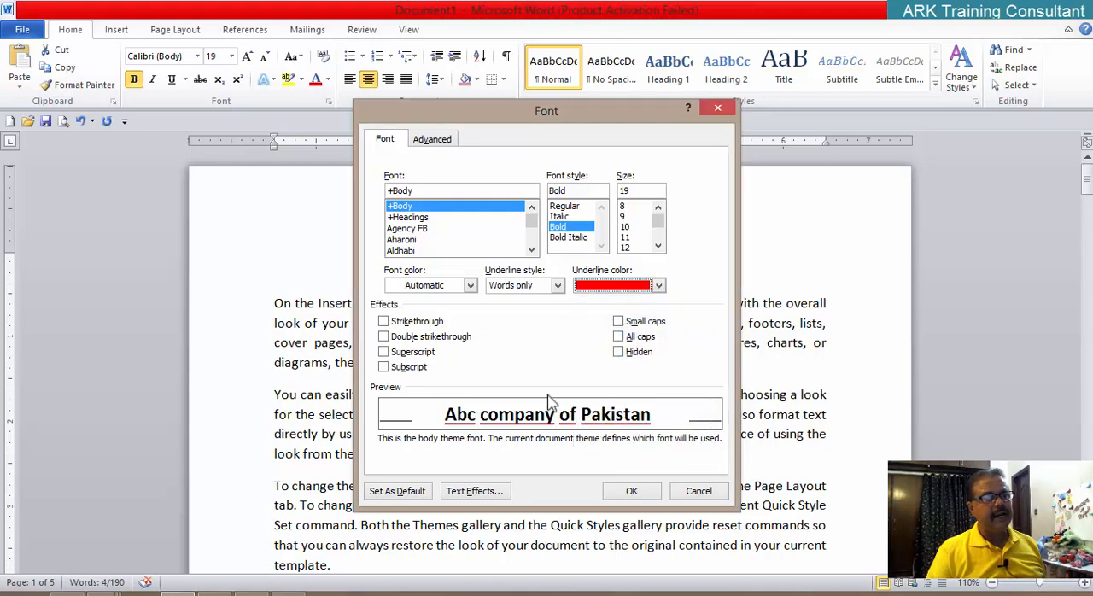
{"action": "left_click", "coordinate": [659, 286]}
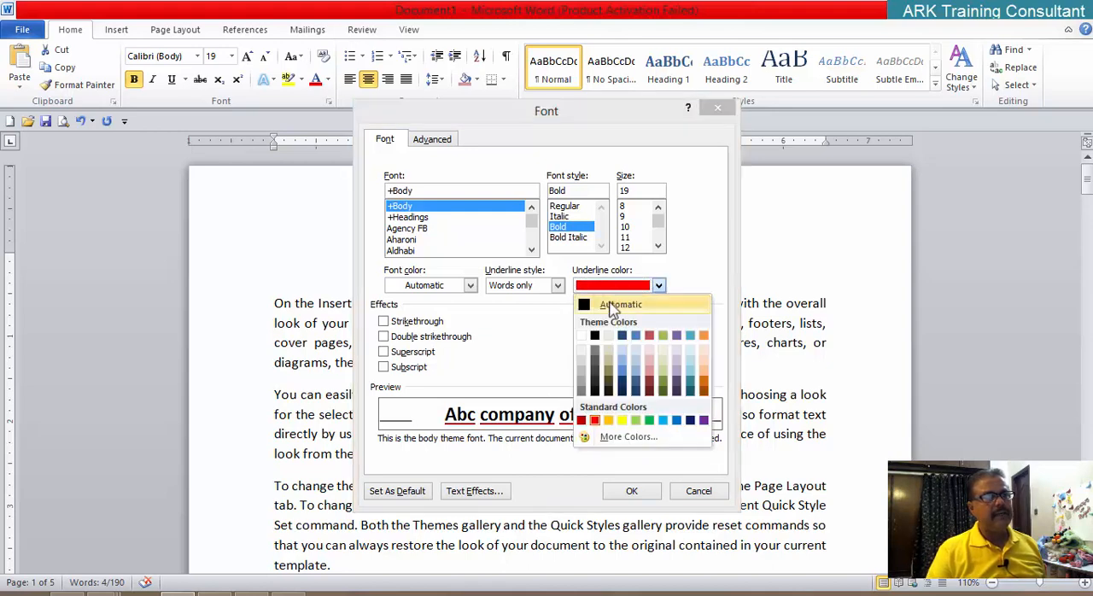
{"action": "left_click", "coordinate": [615, 305]}
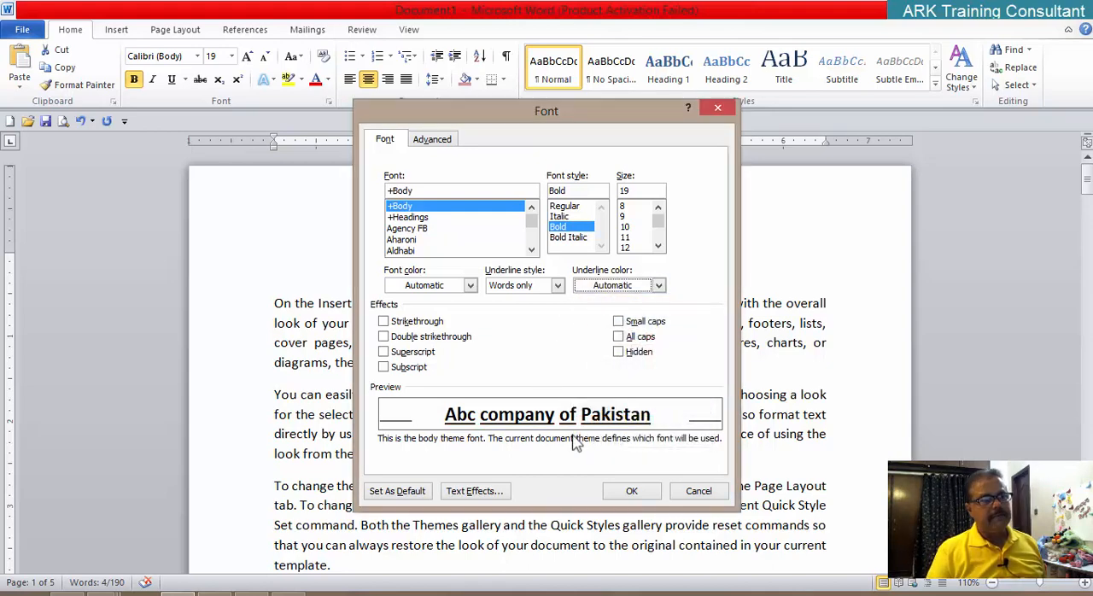
Step: Look through the underline styles in the Font dialog and apply the thin dashed underline to the title
{"action": "left_click", "coordinate": [557, 285]}
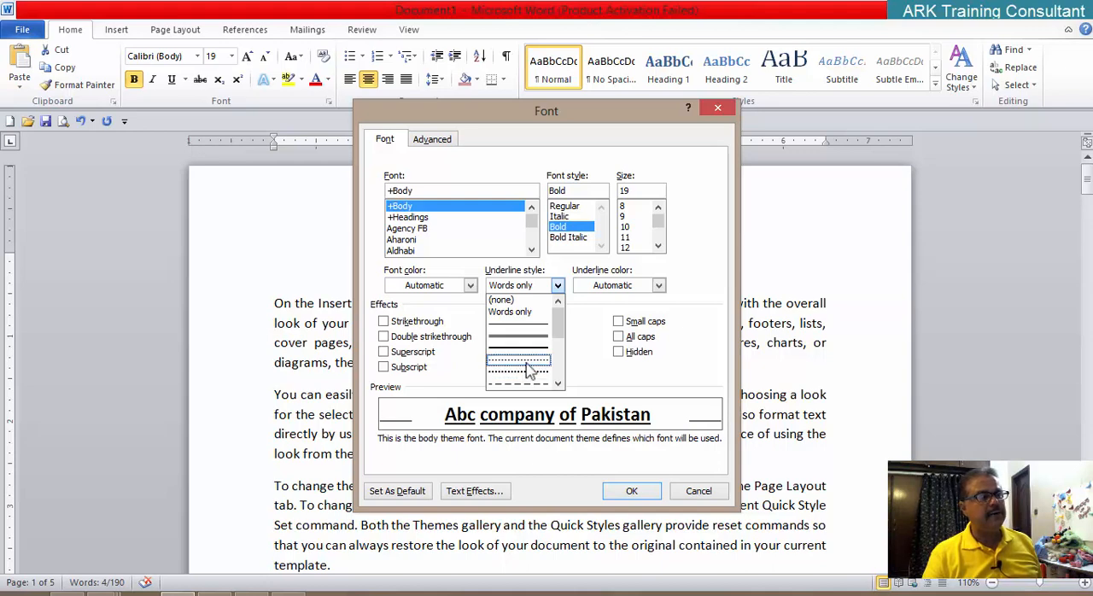
{"action": "scroll", "coordinate": [562, 386], "scroll_direction": "down", "scroll_amount": 4}
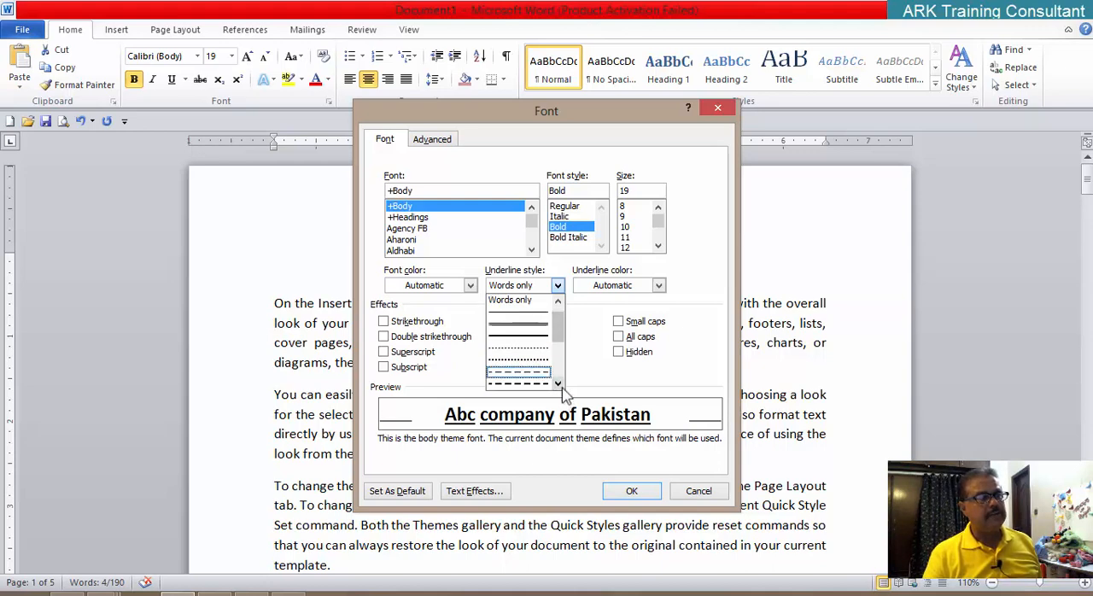
{"action": "scroll", "coordinate": [562, 386], "scroll_direction": "down", "scroll_amount": 3}
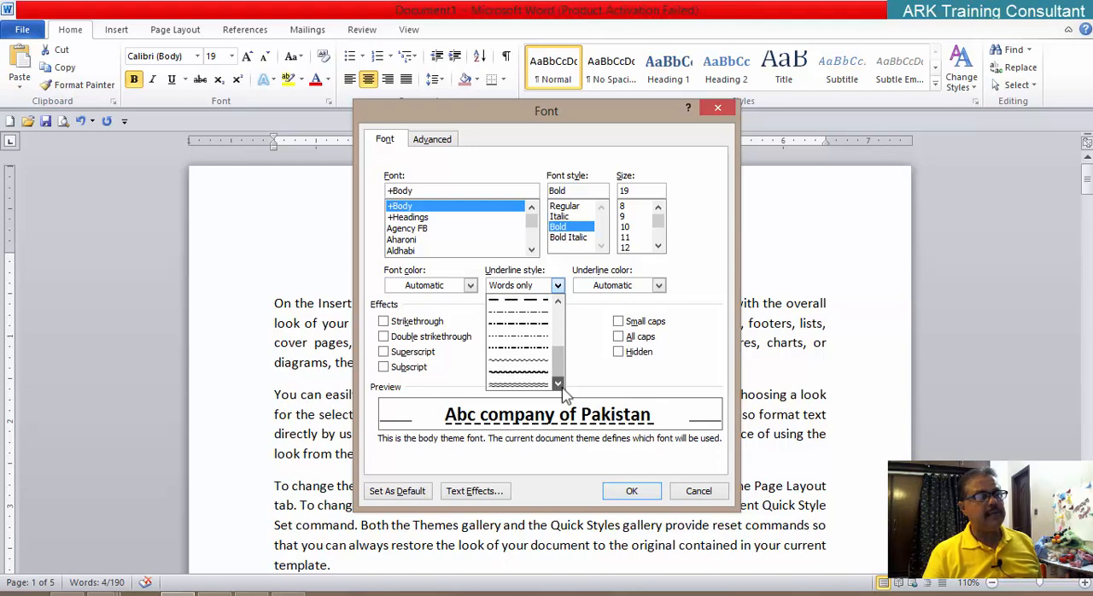
{"action": "scroll", "coordinate": [562, 367], "scroll_direction": "down", "scroll_amount": 2}
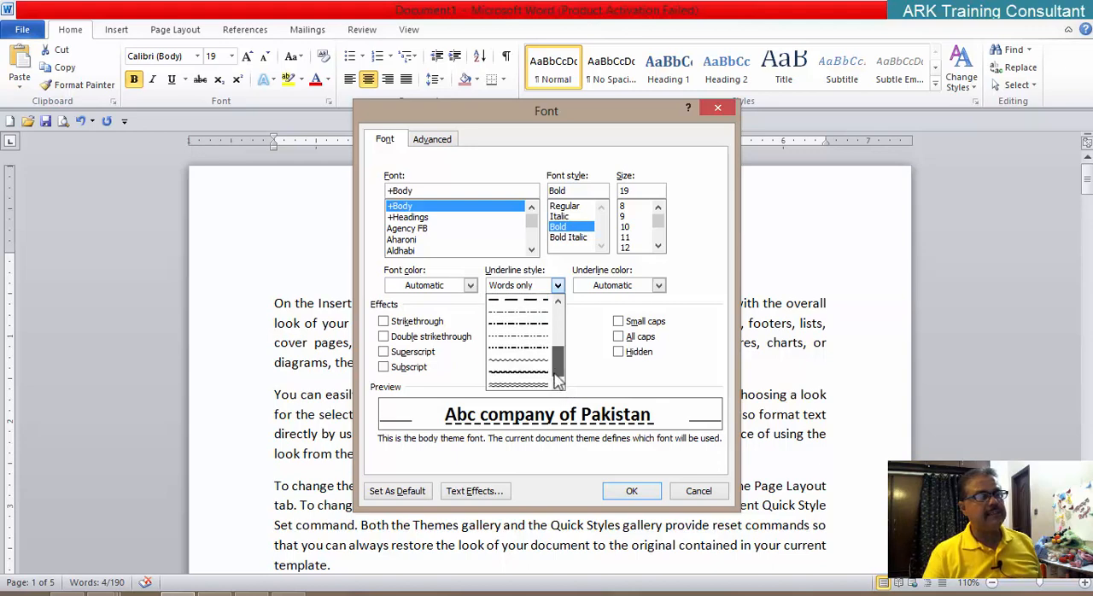
{"action": "mouse_move", "coordinate": [557, 381]}
{"action": "left_mouse_down"}
{"action": "mouse_move", "coordinate": [564, 325]}
{"action": "mouse_move", "coordinate": [543, 382]}
{"action": "left_mouse_up"}
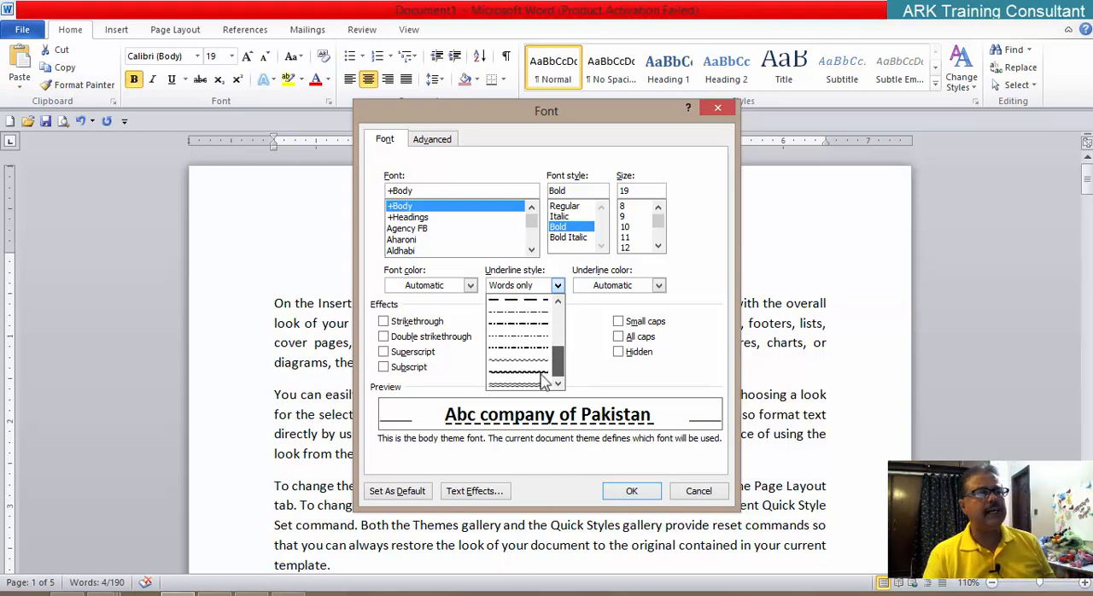
{"action": "scroll", "coordinate": [543, 381], "scroll_direction": "up", "scroll_amount": 5}
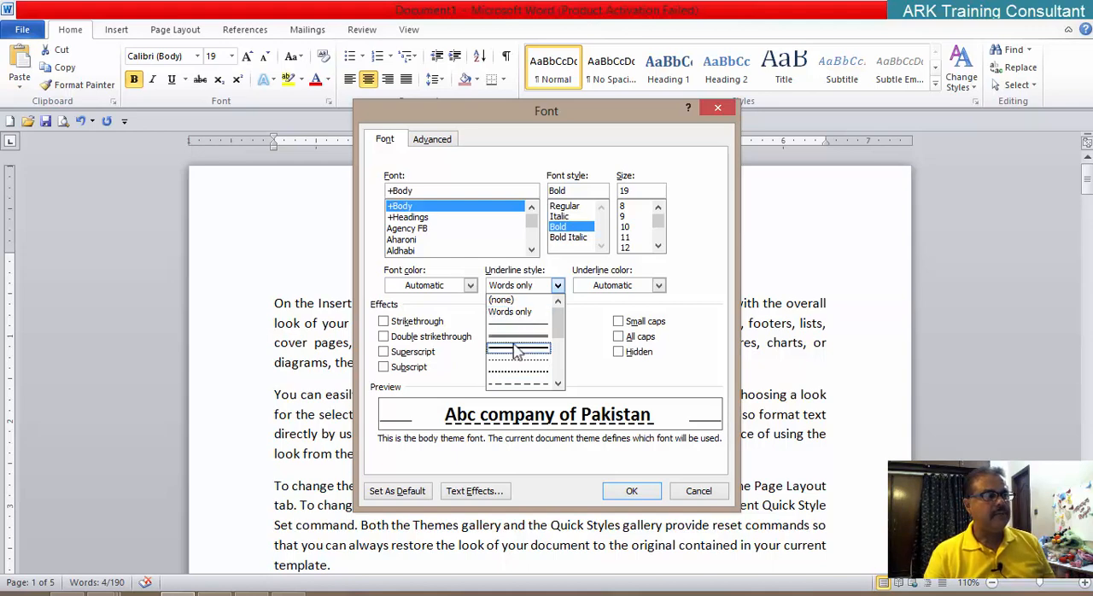
{"action": "left_click", "coordinate": [558, 385]}
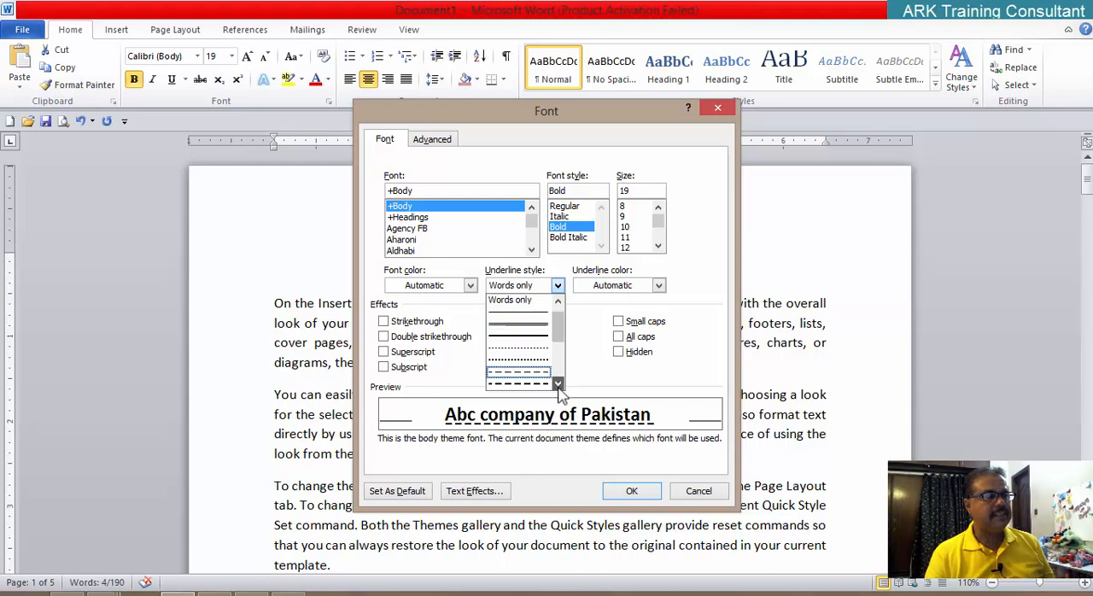
{"action": "left_click", "coordinate": [558, 384]}
{"action": "left_click", "coordinate": [559, 385]}
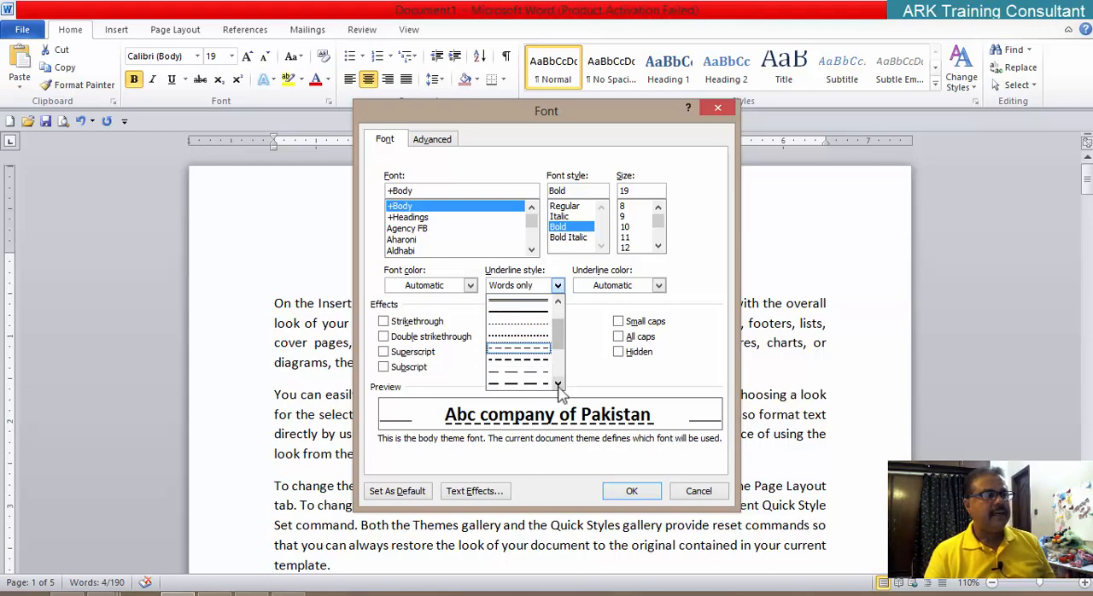
{"action": "left_click", "coordinate": [558, 385]}
{"action": "left_click", "coordinate": [559, 385]}
{"action": "left_click", "coordinate": [559, 384]}
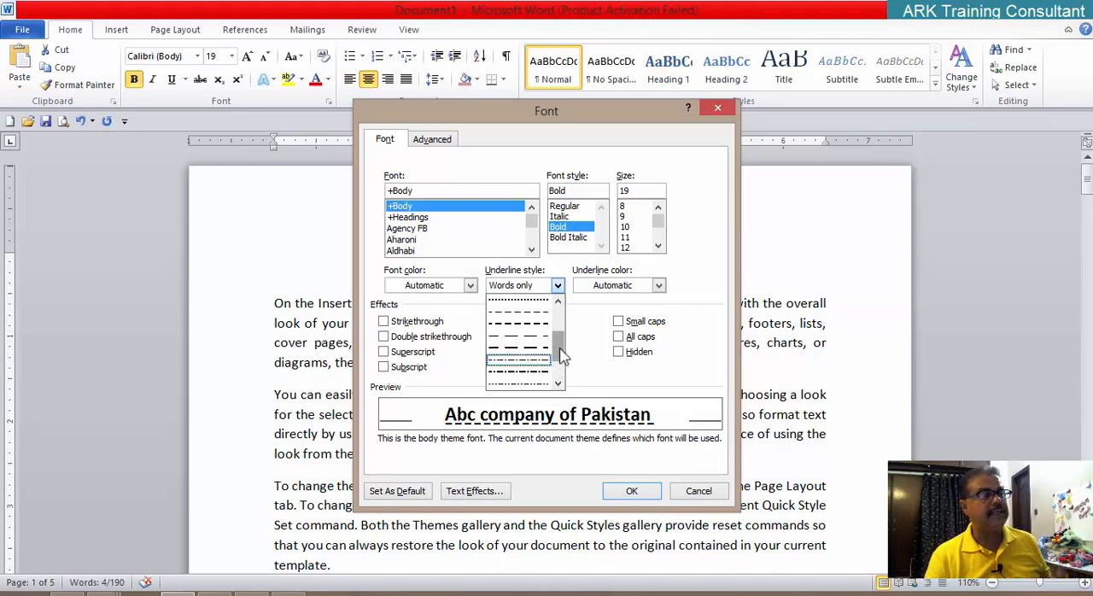
{"action": "mouse_move", "coordinate": [559, 356]}
{"action": "left_mouse_down"}
{"action": "mouse_move", "coordinate": [559, 384]}
{"action": "mouse_move", "coordinate": [575, 312]}
{"action": "left_mouse_up"}
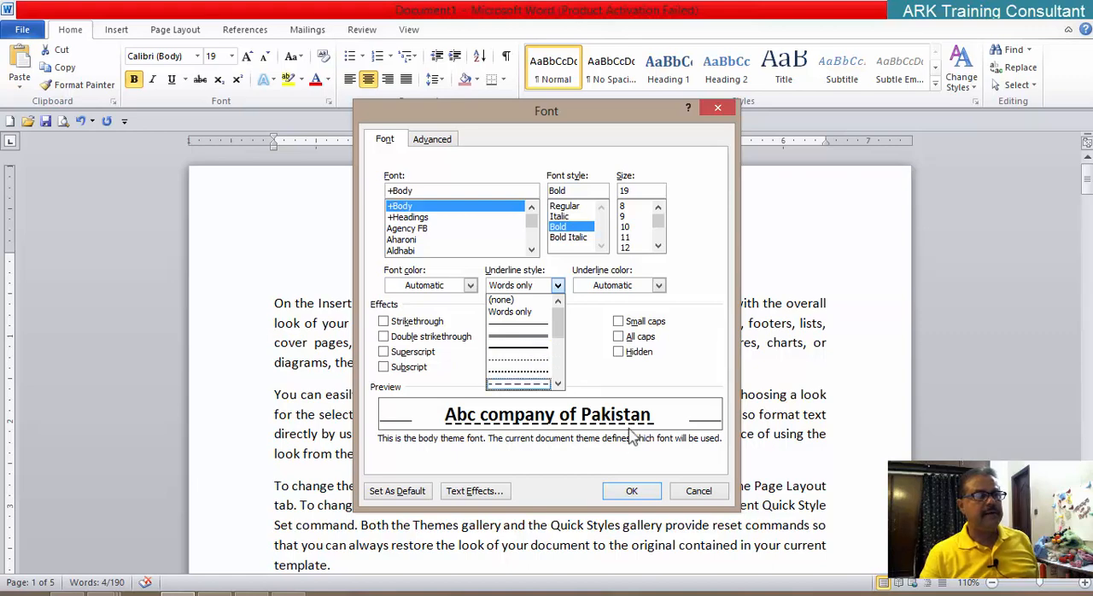
{"action": "left_click", "coordinate": [629, 493]}
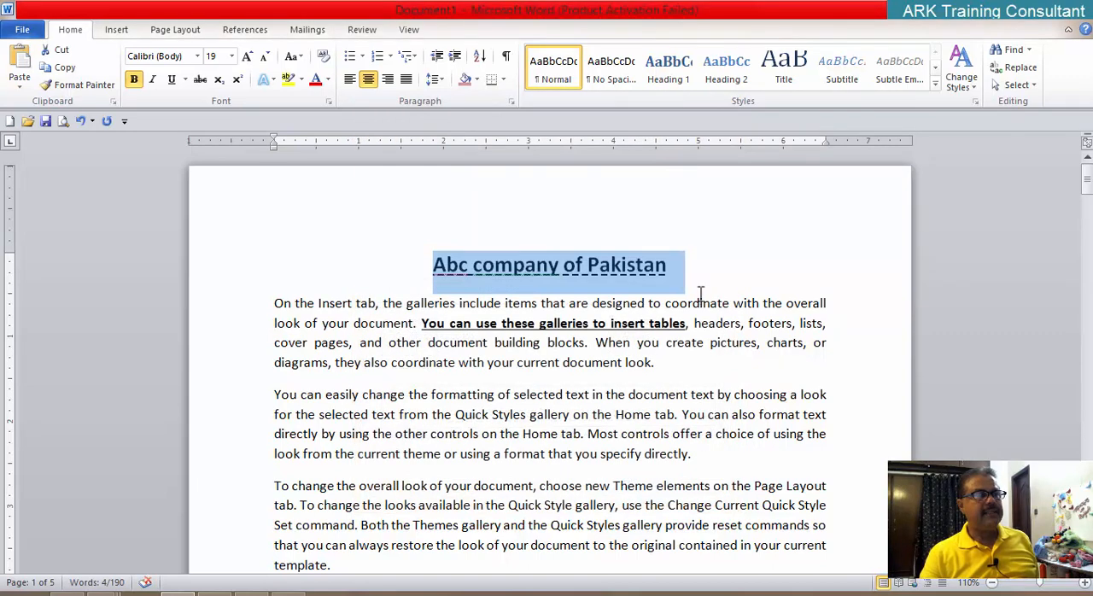
{"action": "left_click", "coordinate": [698, 294]}
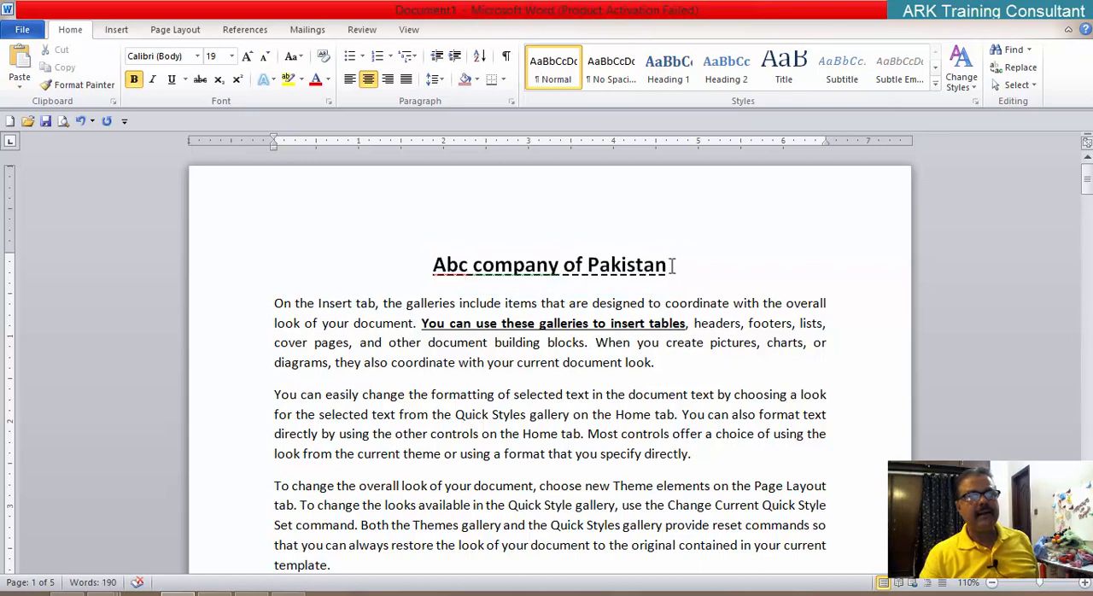
Step: Select the title and set its underline color to standard red through the Font dialog
{"action": "left_click_drag", "start_coordinate": [659, 262], "coordinate": [435, 248]}
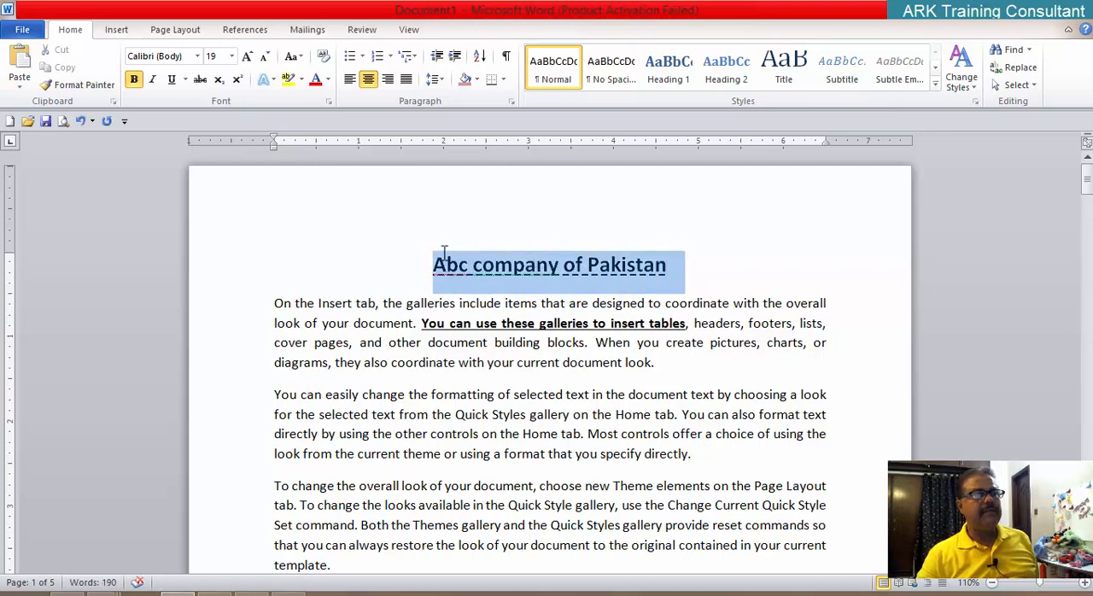
{"action": "left_click", "coordinate": [328, 101]}
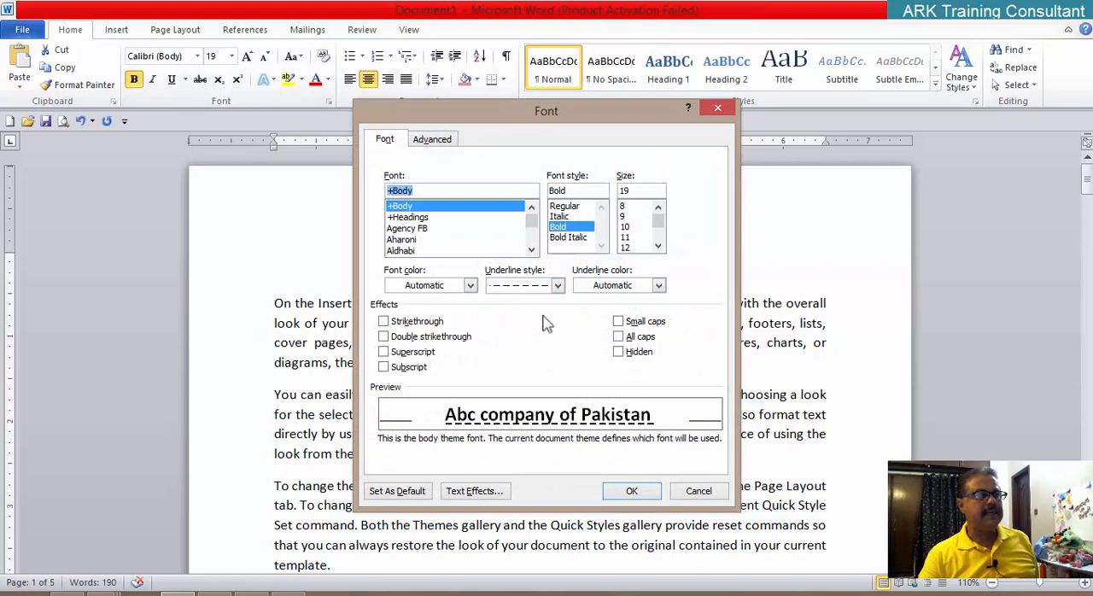
{"action": "left_click", "coordinate": [658, 286]}
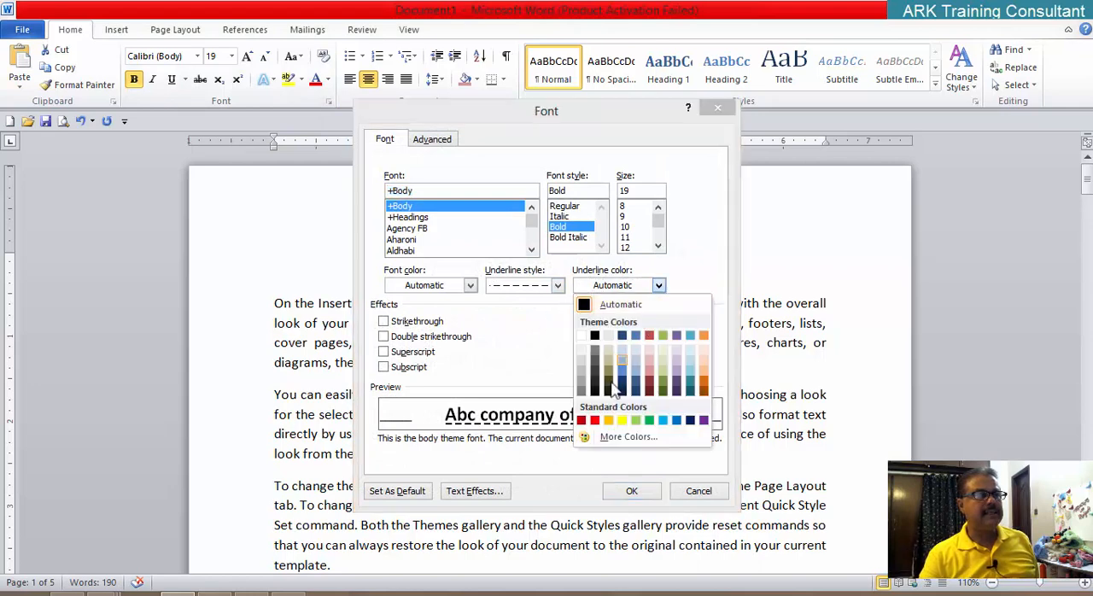
{"action": "left_click", "coordinate": [595, 420]}
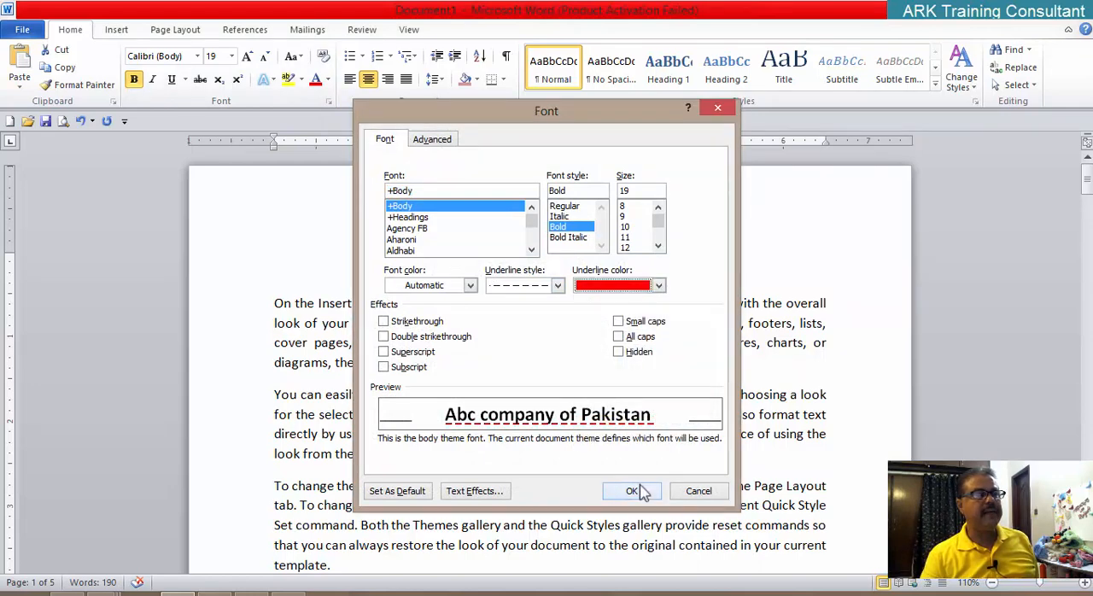
{"action": "left_click", "coordinate": [632, 491]}
{"action": "left_click", "coordinate": [661, 434]}
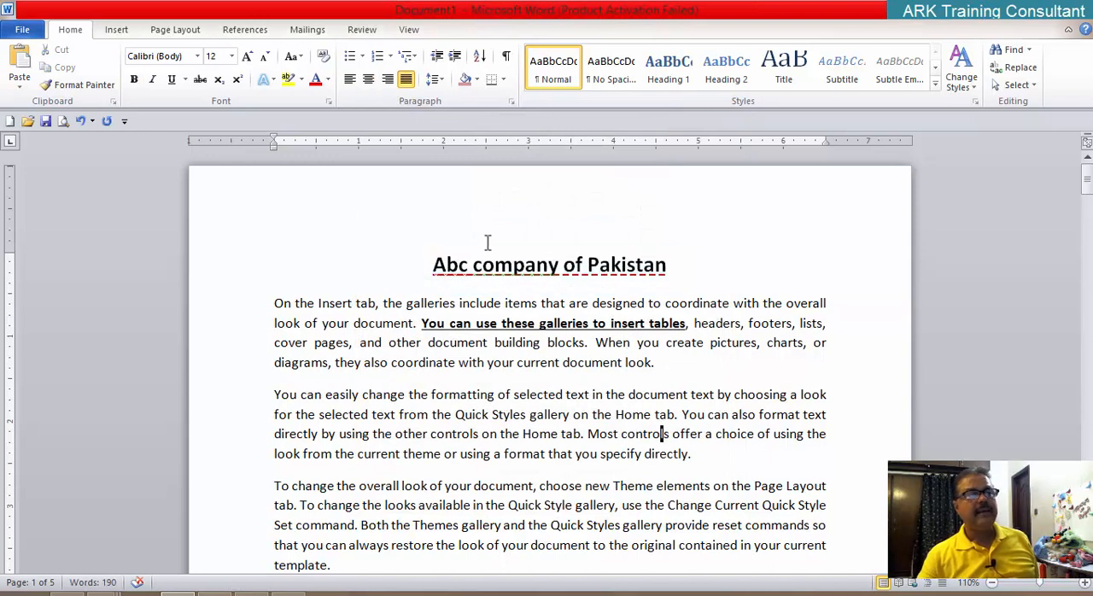
Step: Return the title's underline color to Automatic and set its underline style to (none) in the Font dialog
{"action": "left_click_drag", "start_coordinate": [427, 267], "coordinate": [683, 267]}
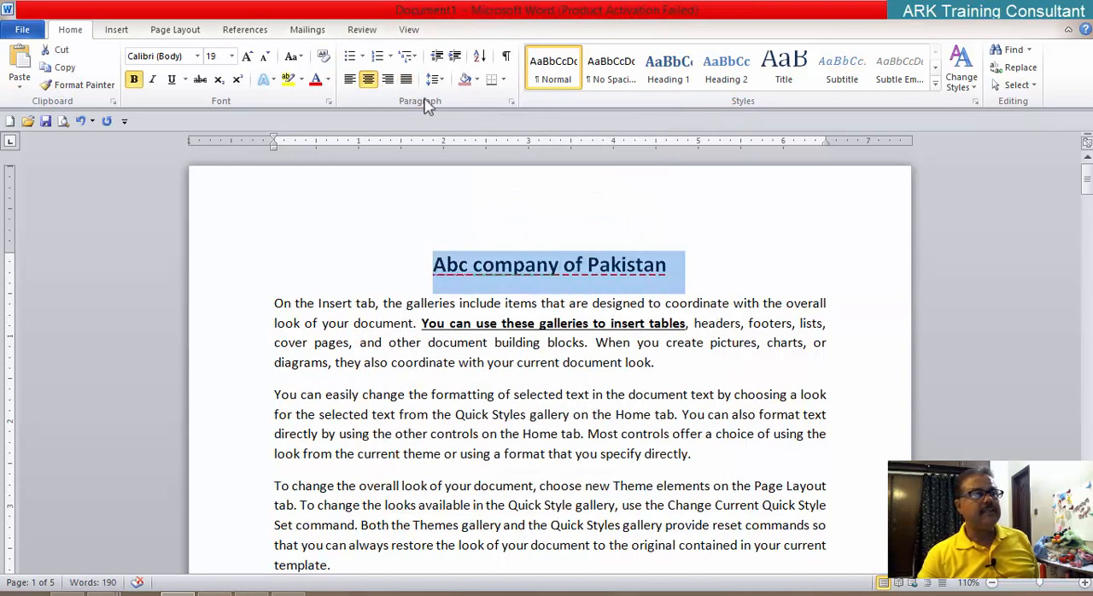
{"action": "left_click", "coordinate": [329, 102]}
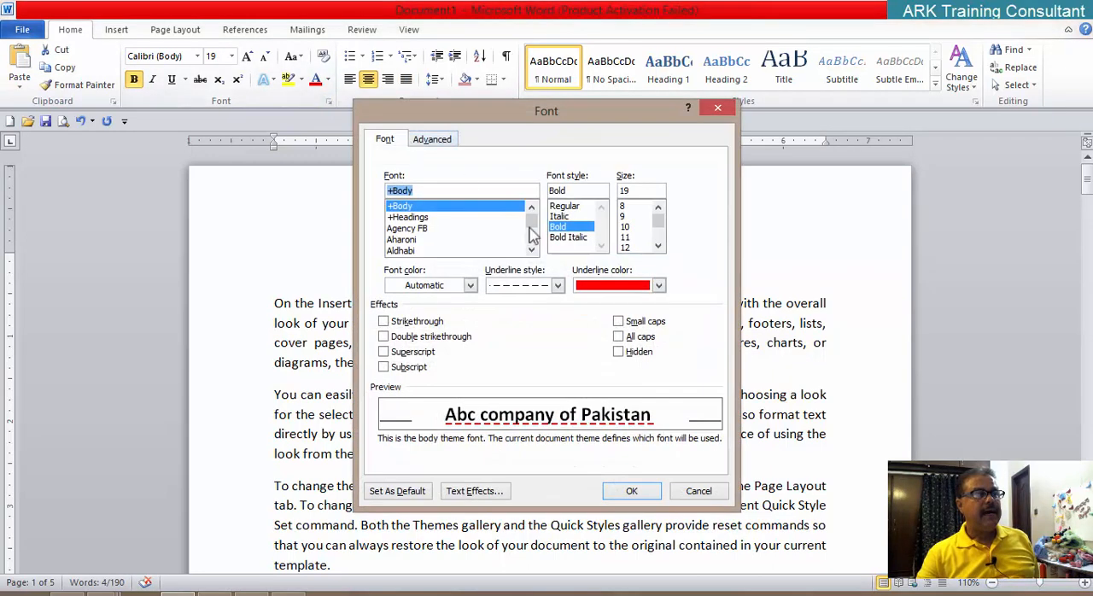
{"action": "left_click", "coordinate": [658, 285]}
{"action": "left_click", "coordinate": [632, 303]}
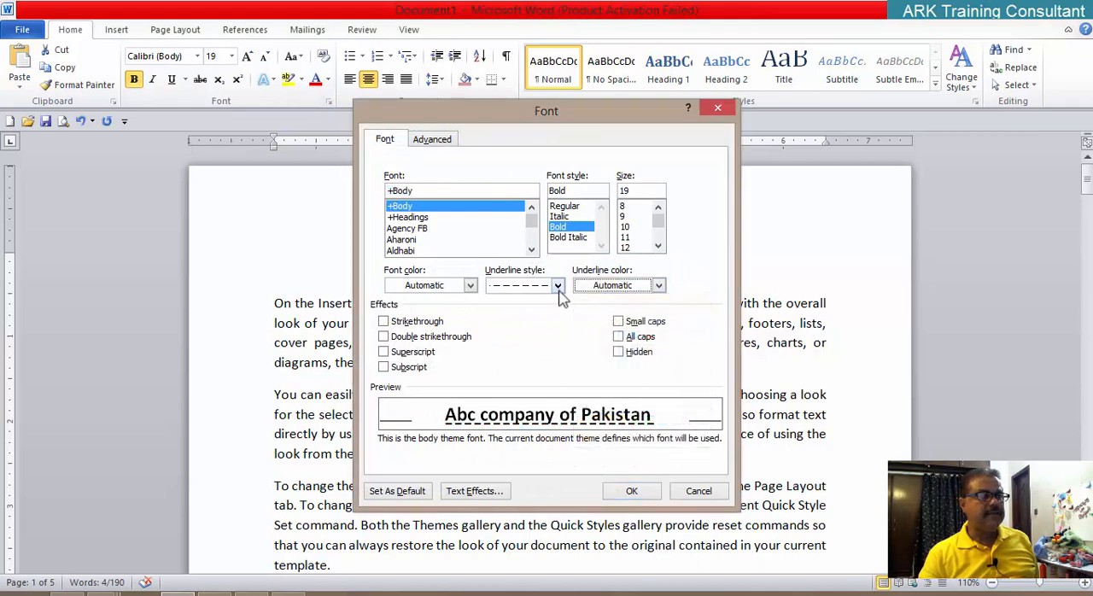
{"action": "left_click", "coordinate": [558, 287]}
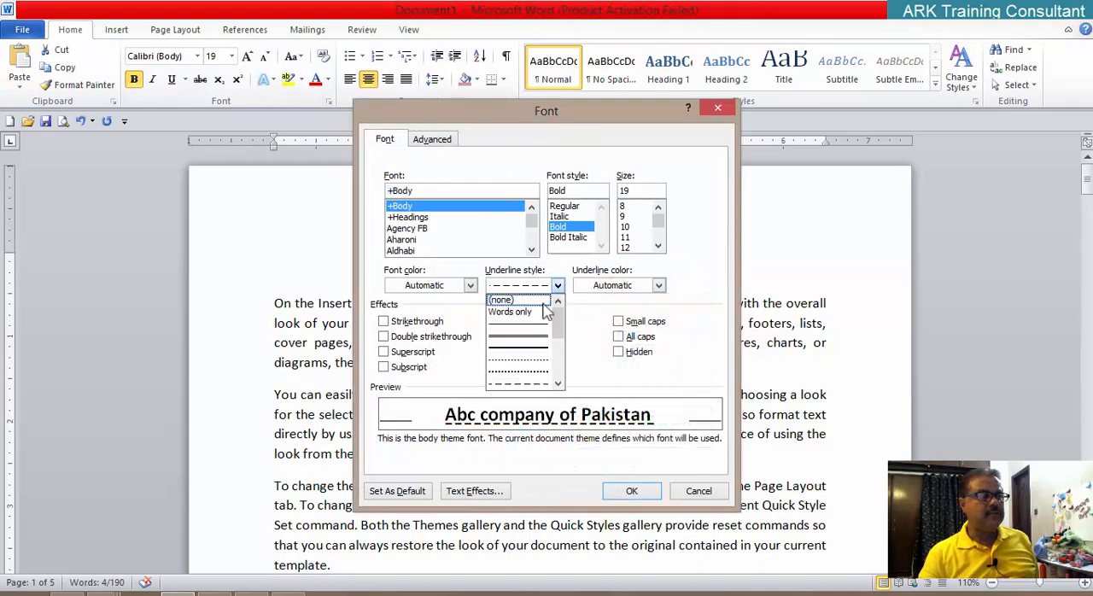
{"action": "left_click", "coordinate": [519, 301]}
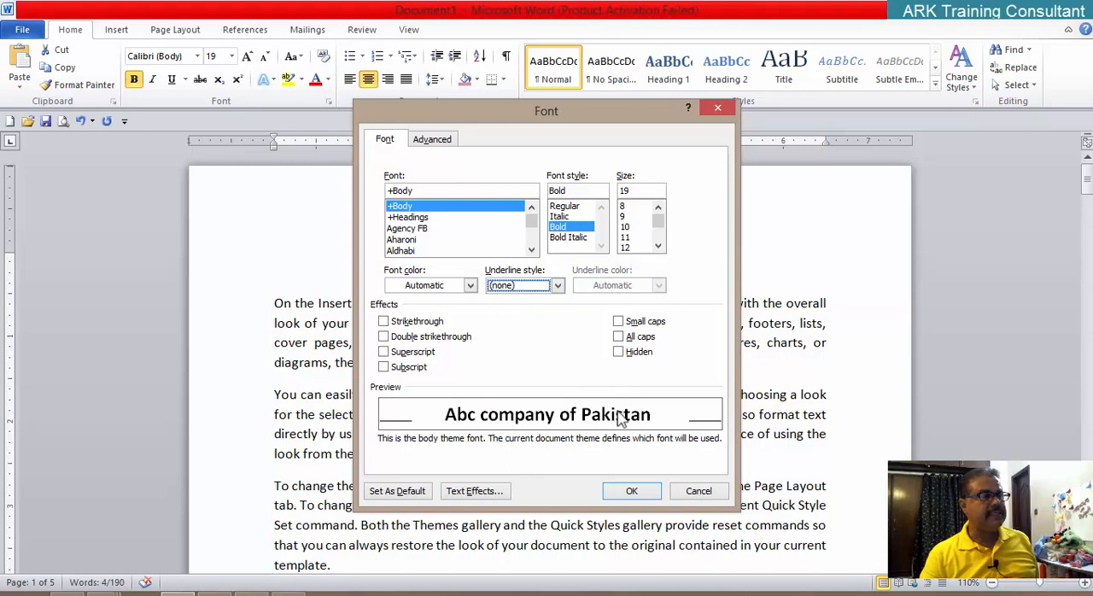
{"action": "left_click", "coordinate": [631, 491]}
{"action": "left_click", "coordinate": [561, 399]}
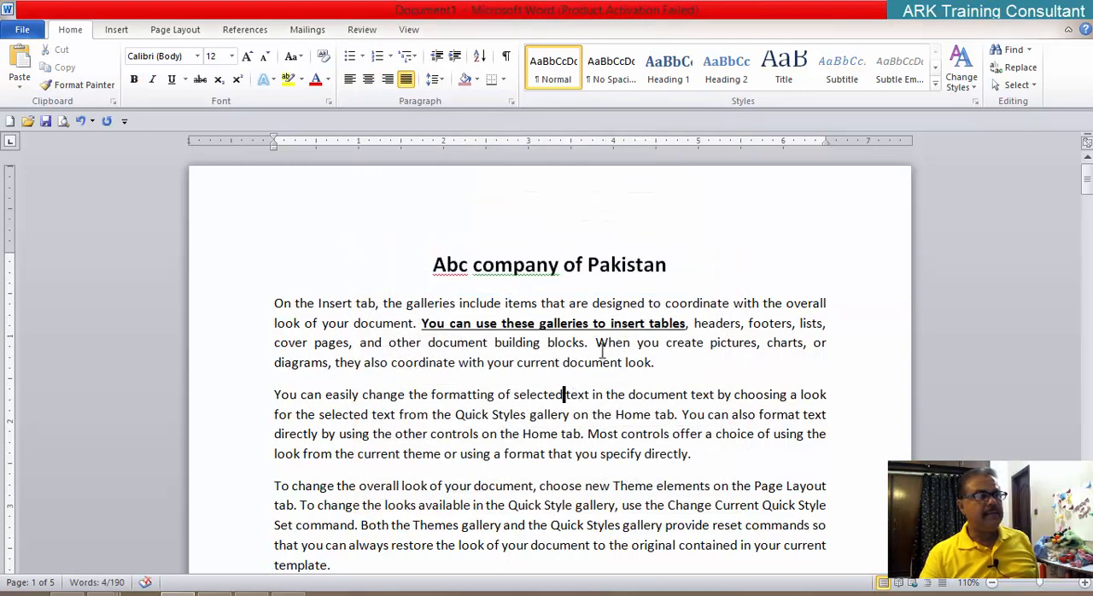
Step: Select the title and apply the Strikethrough effect to it through the Font dialog
{"action": "left_click_drag", "start_coordinate": [667, 265], "coordinate": [454, 241]}
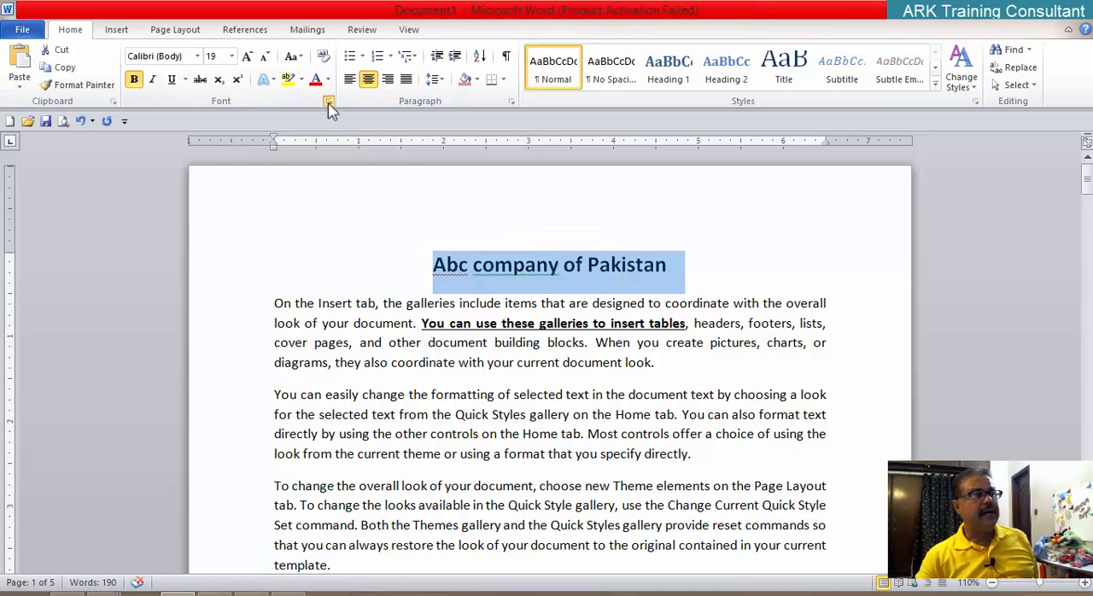
{"action": "left_click", "coordinate": [328, 102]}
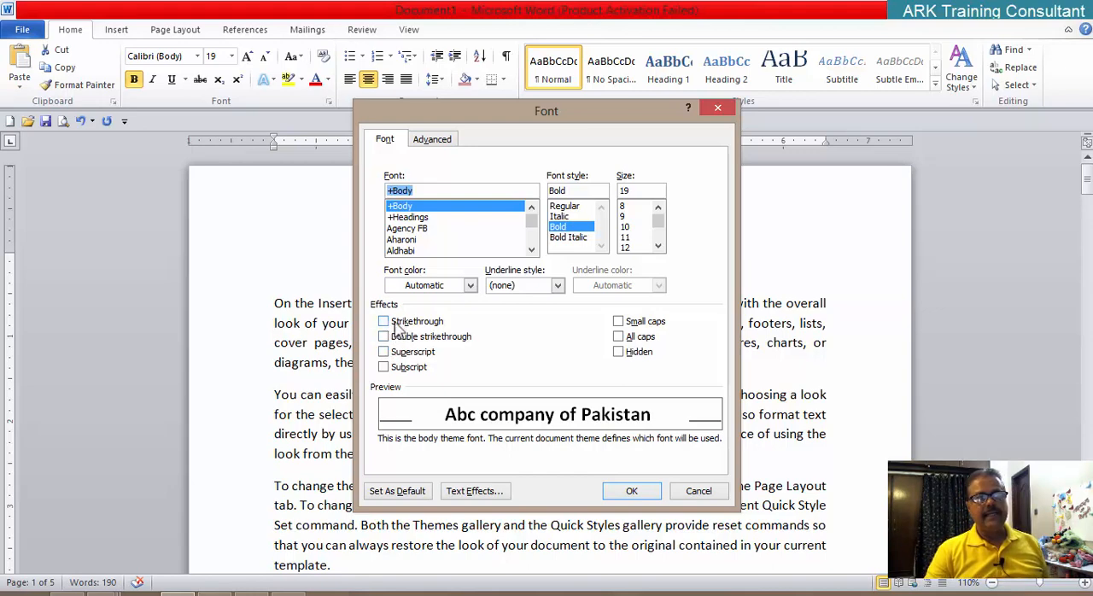
{"action": "left_click", "coordinate": [385, 324]}
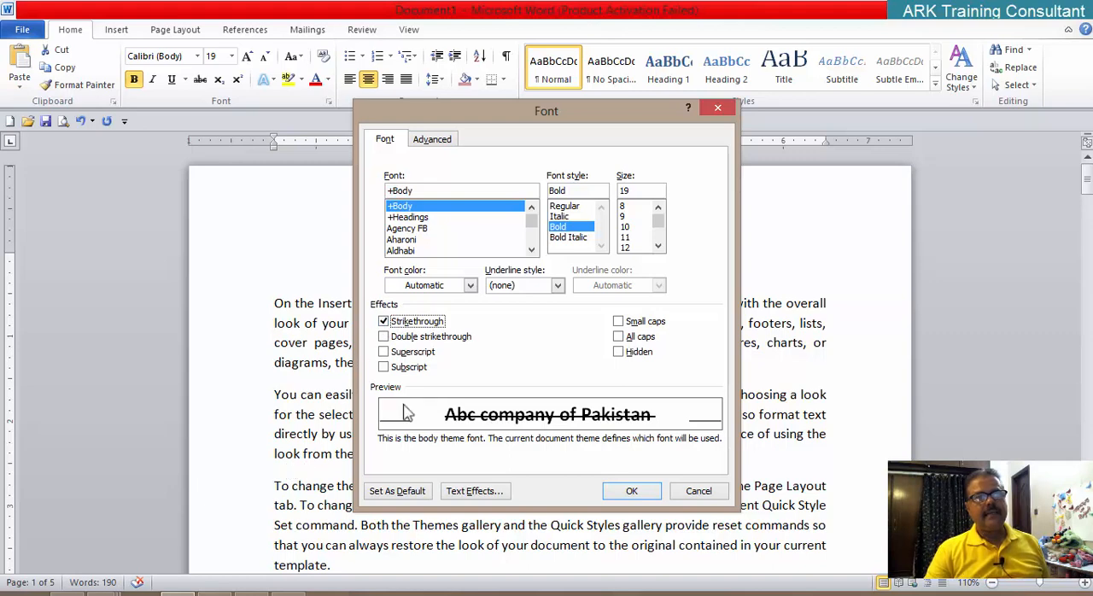
{"action": "left_click", "coordinate": [628, 497]}
{"action": "left_click", "coordinate": [620, 485]}
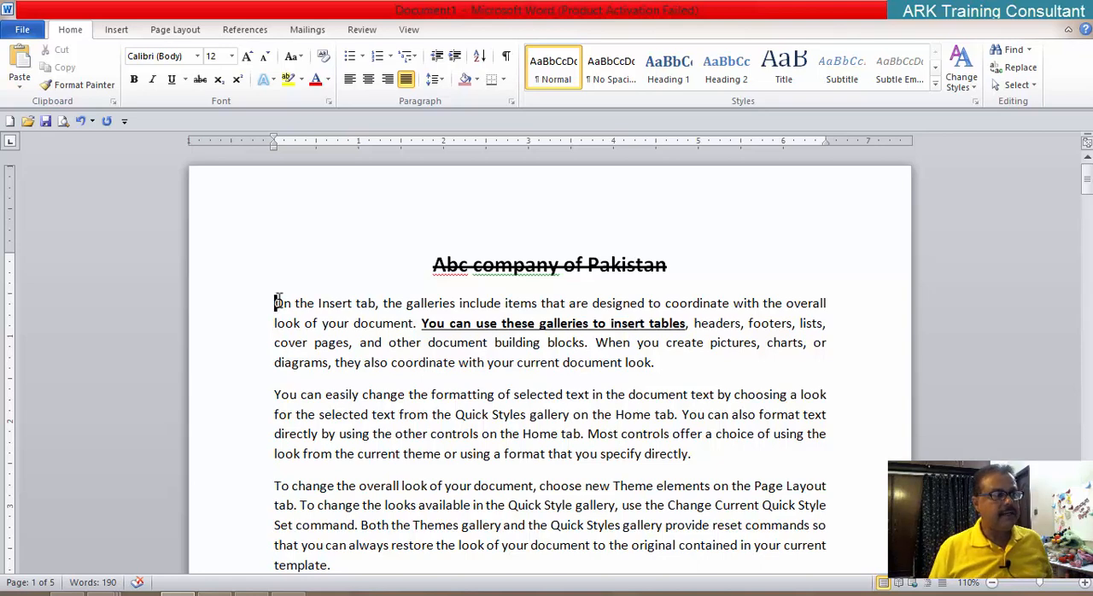
Step: Insert a new line below the title and enter the text "Agreement b/w M/S ABC Company 1"
{"action": "key", "text": "Return"}
{"action": "key", "text": "Up"}
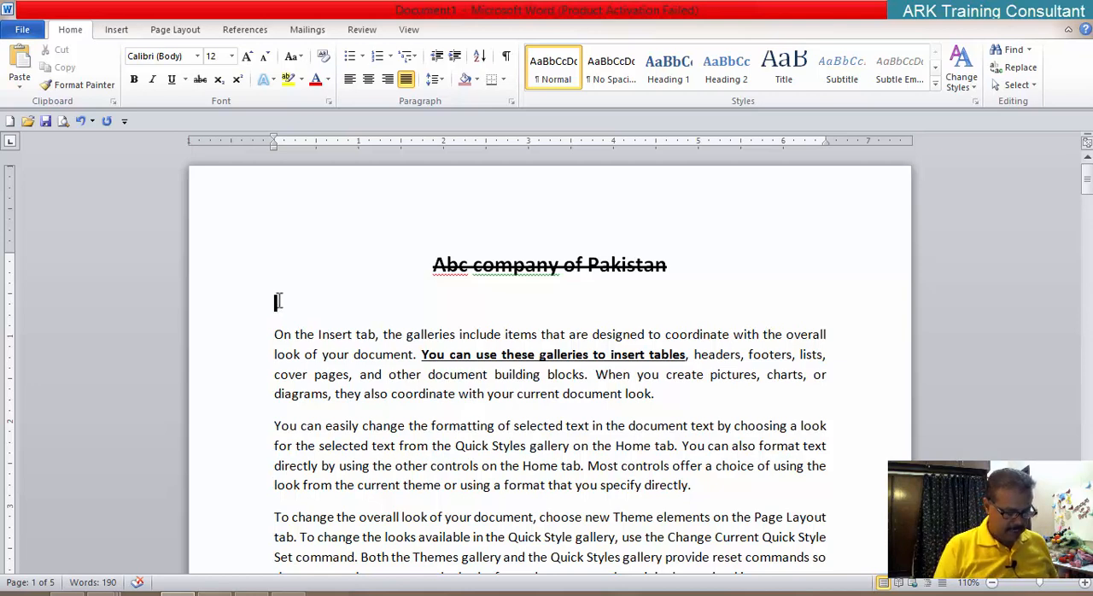
{"action": "type", "text": "aGREEMENT"}
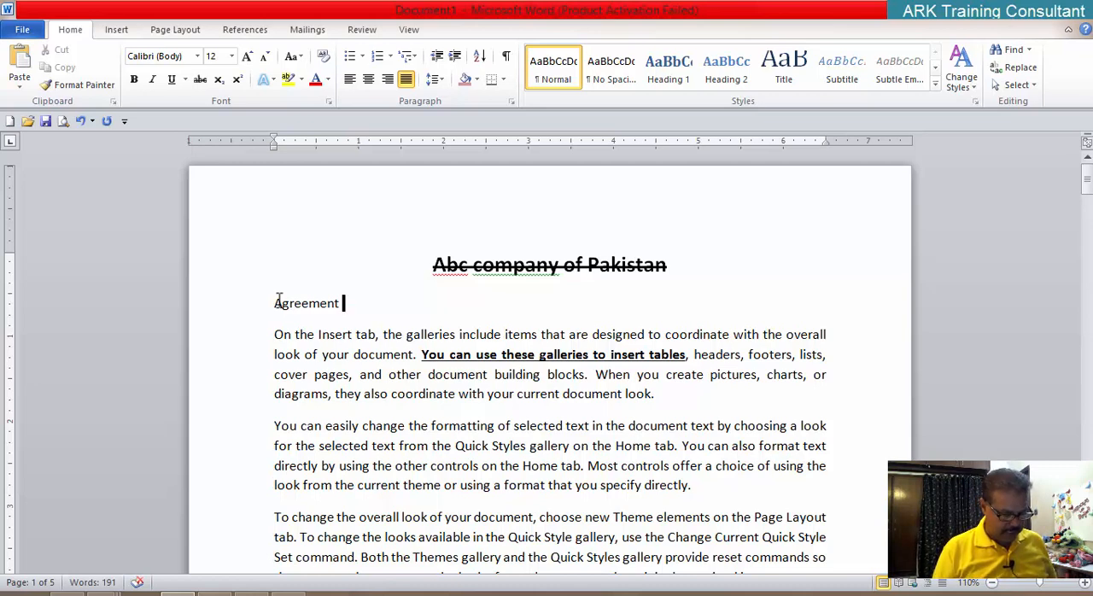
{"action": "type", "text": " b/"}
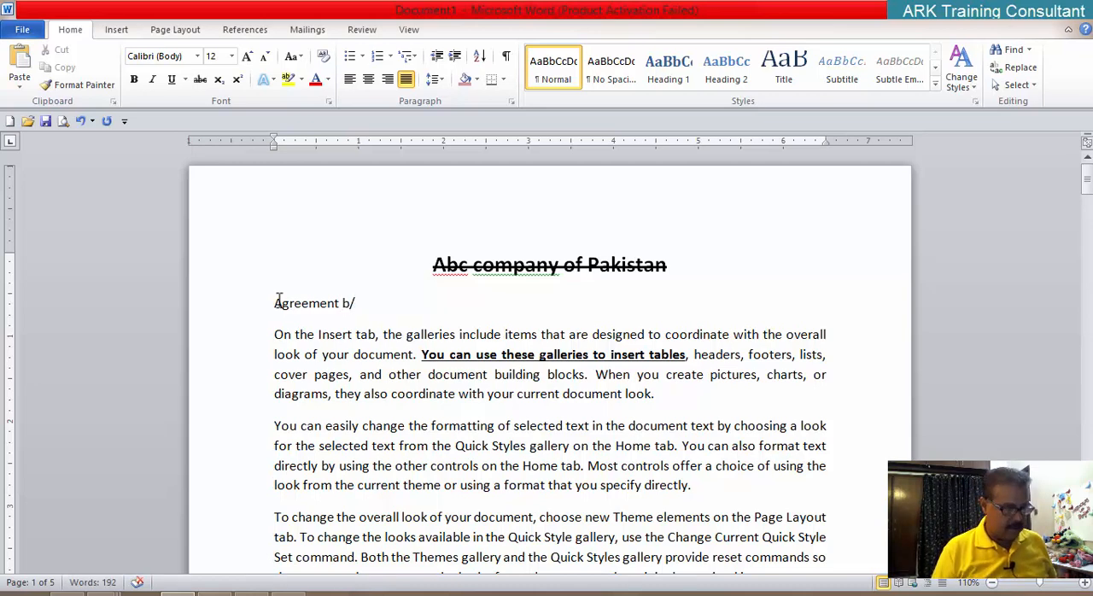
{"action": "type", "text": "w "}
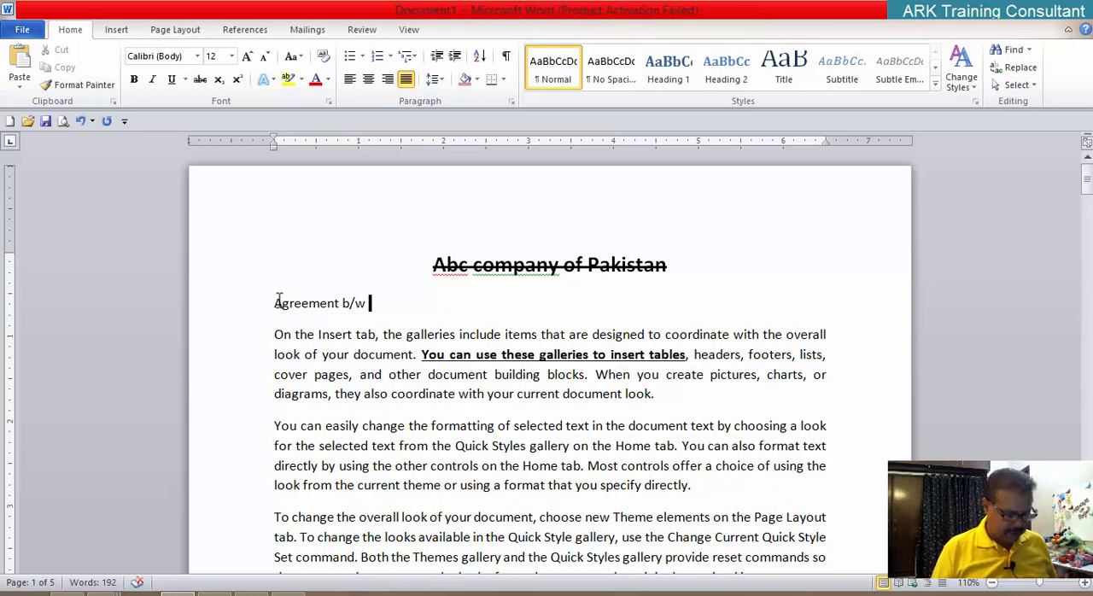
{"action": "type", "text": "Ab"}
{"action": "key", "text": "BackSpace"}
{"action": "key", "text": "BackSpace"}
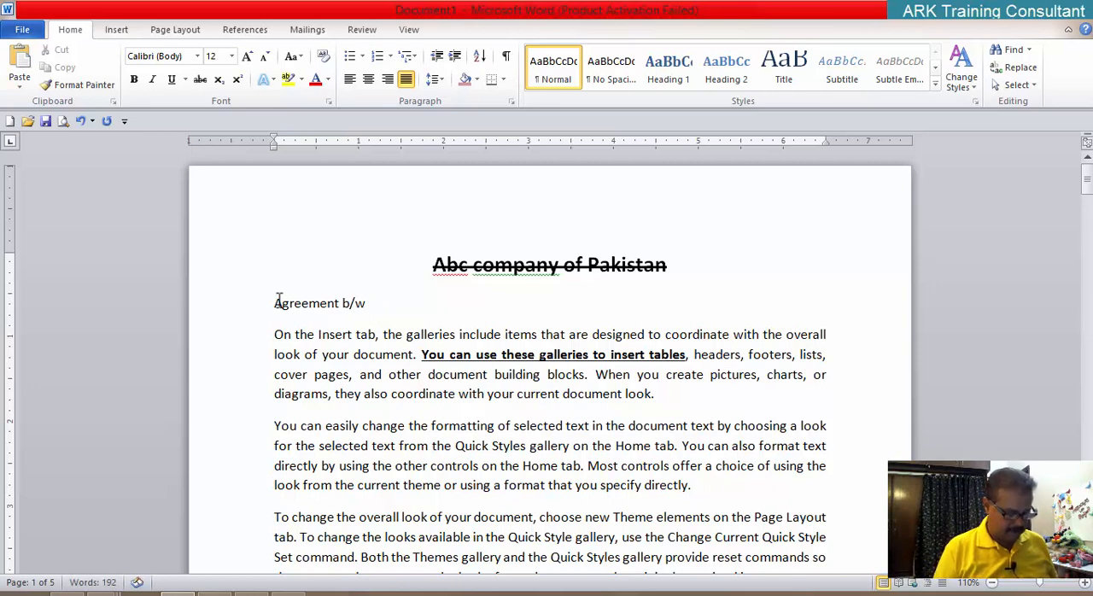
{"action": "type", "text": "M/S ABC"}
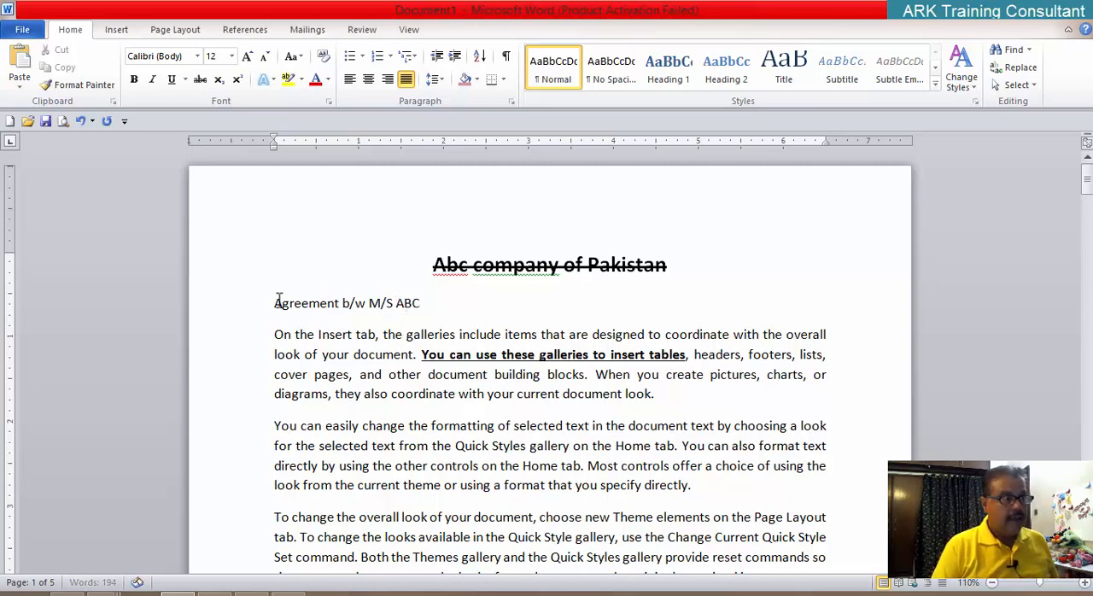
{"action": "type", "text": " Company"}
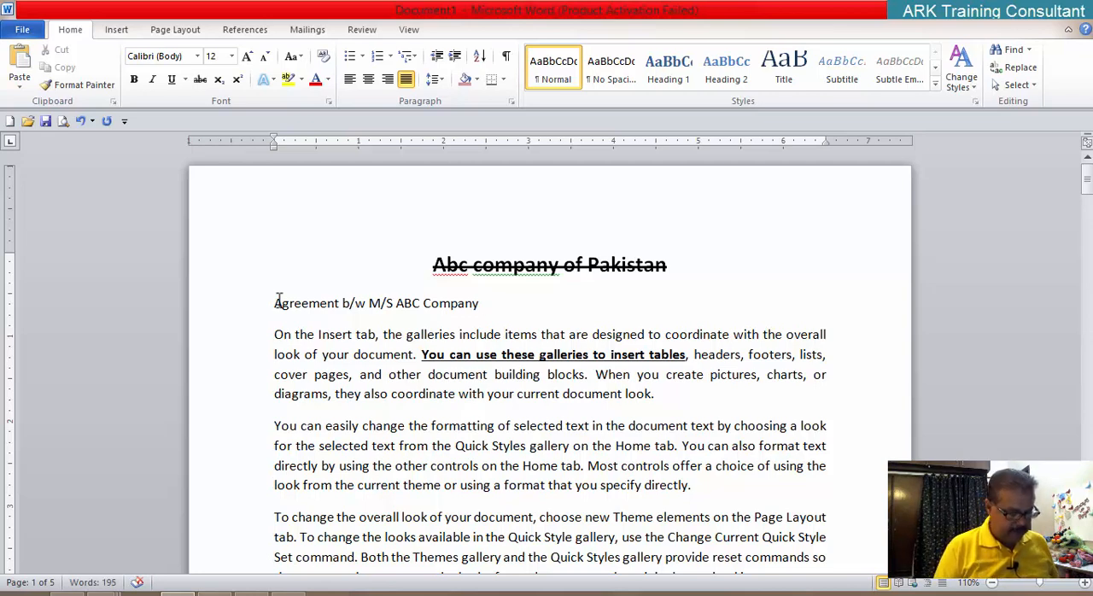
{"action": "type", "text": " 1y"}
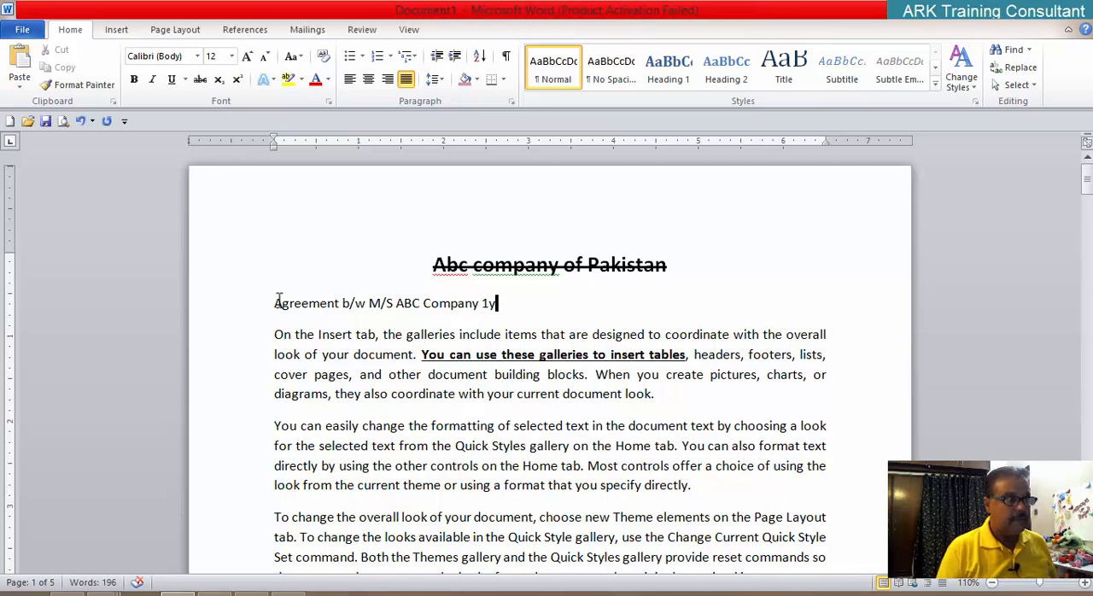
Step: Complete the agreement line's list of durations so that it reads "1Year/3 Year/5 Year/10 Yaer"
{"action": "key", "text": "BackSpace"}
{"action": "type", "text": "Year"}
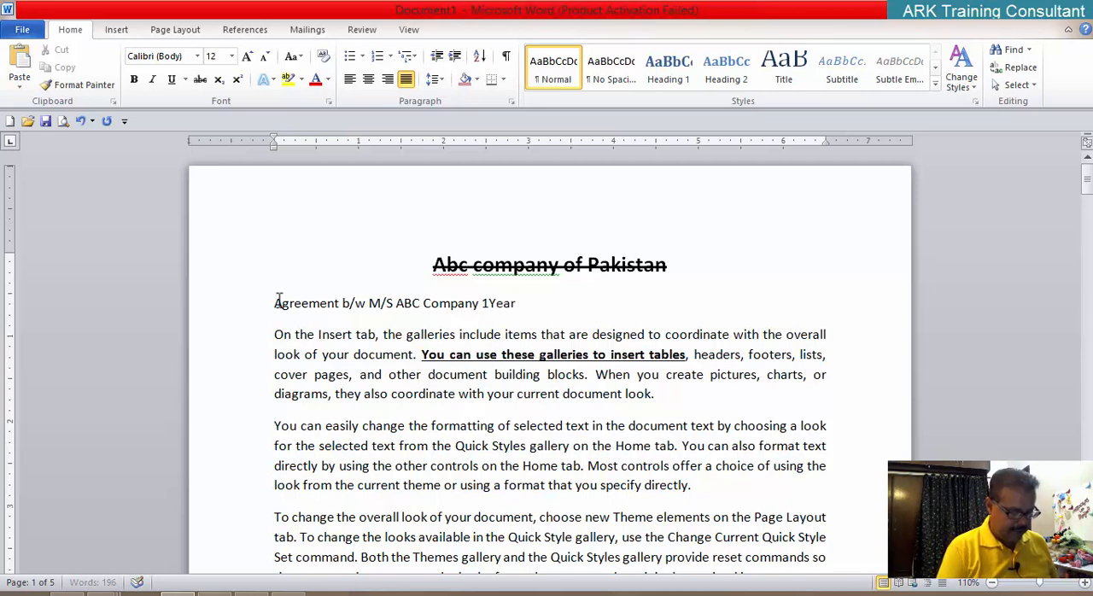
{"action": "type", "text": "/3 "}
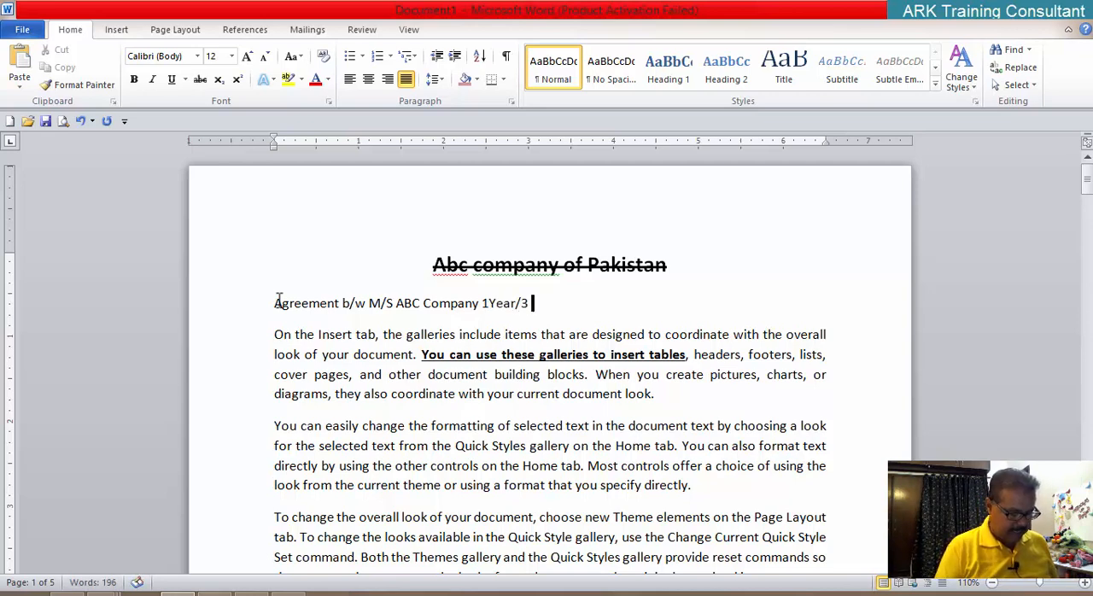
{"action": "type", "text": "Year"}
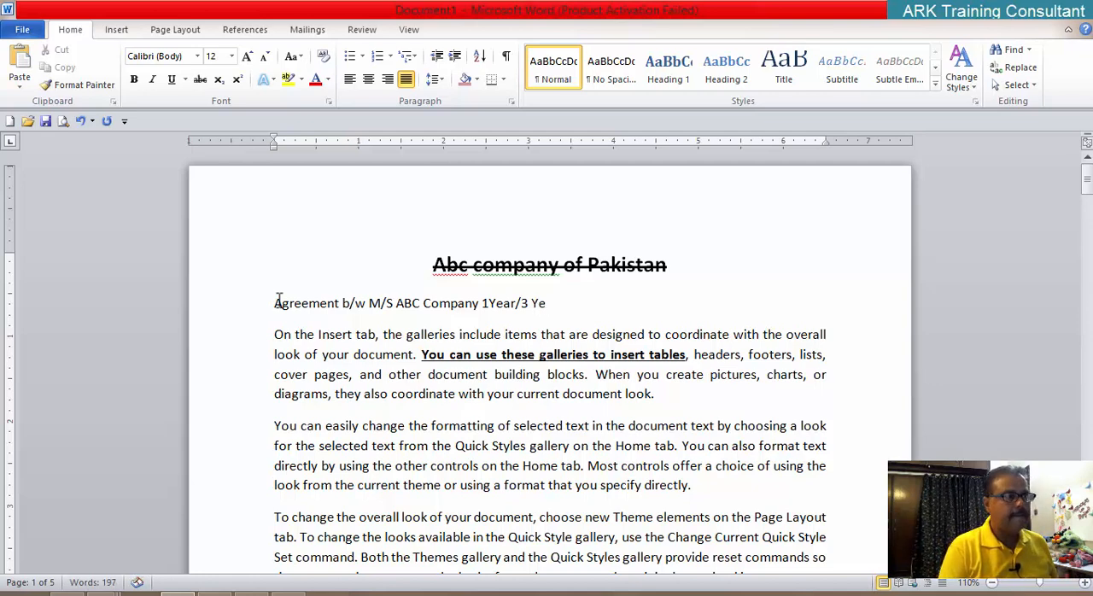
{"action": "type", "text": "/"}
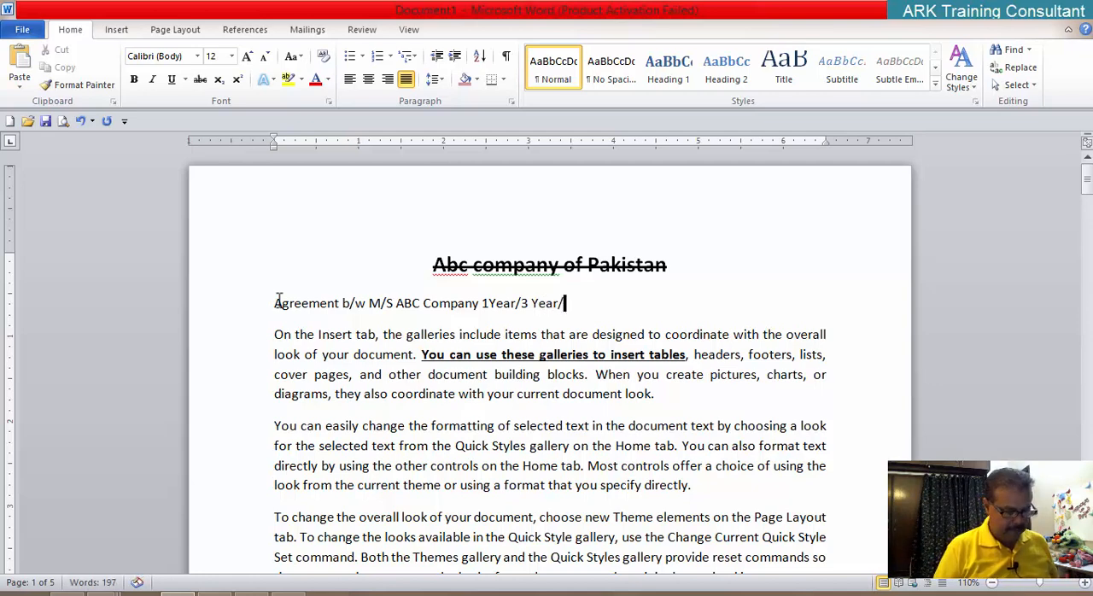
{"action": "type", "text": "5 Ye"}
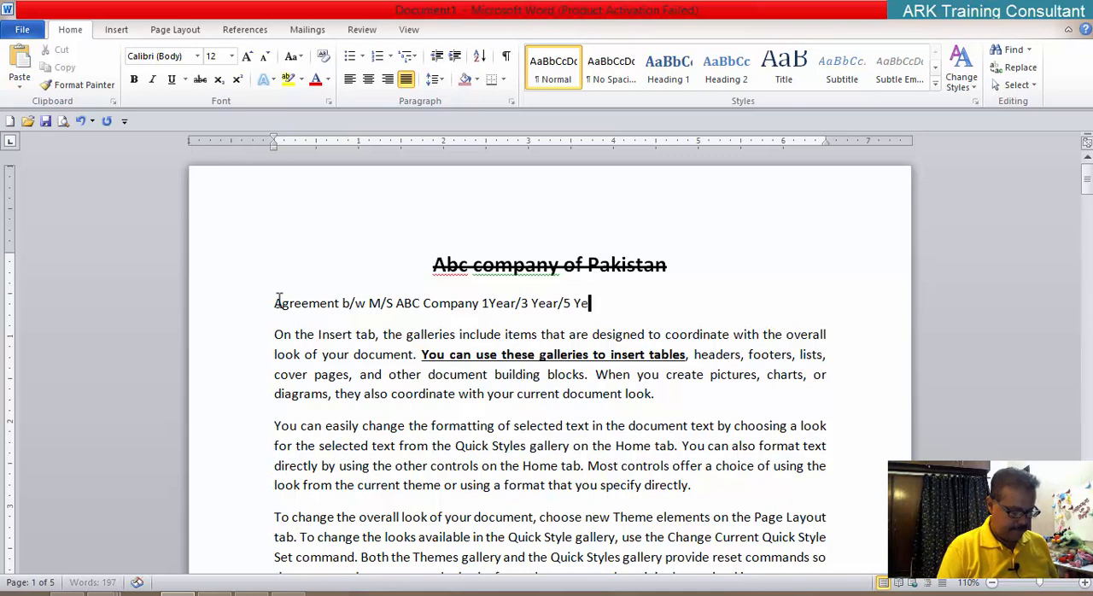
{"action": "type", "text": "ar/"}
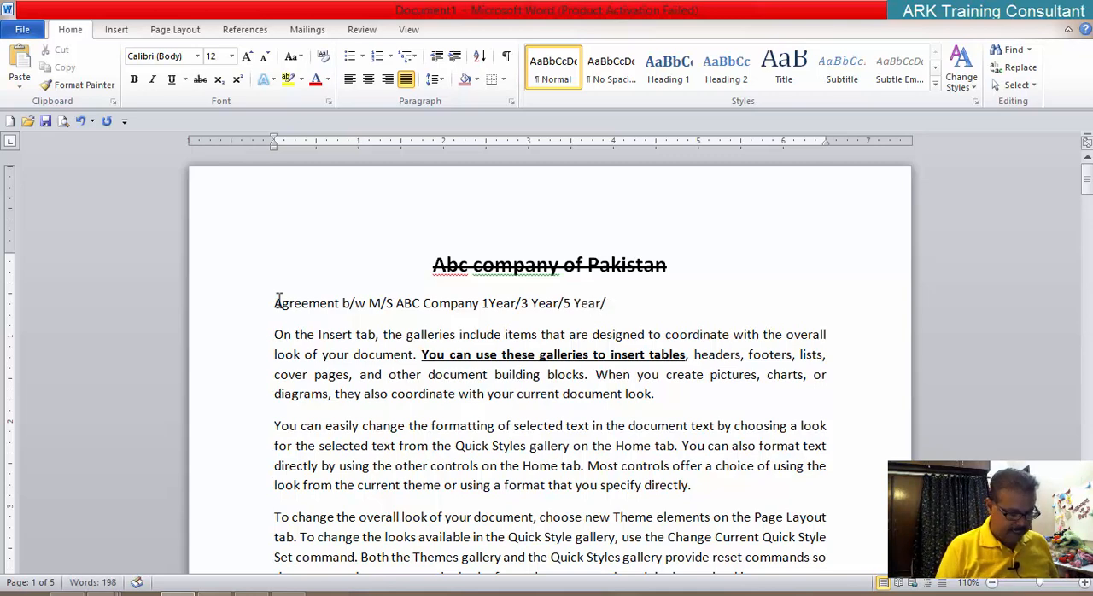
{"action": "type", "text": "10 "}
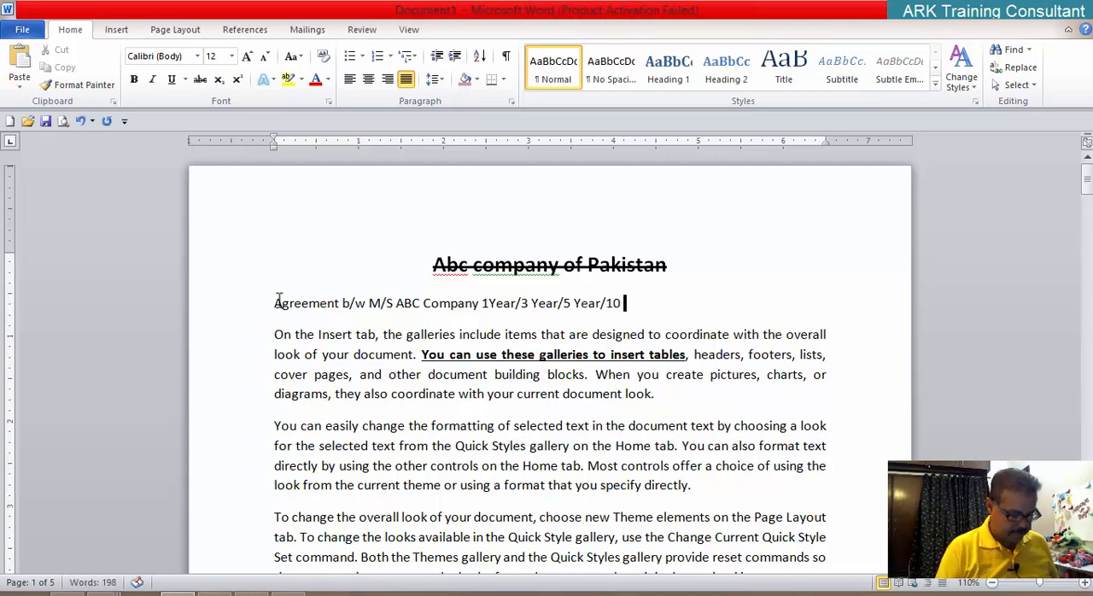
{"action": "type", "text": "Yaer"}
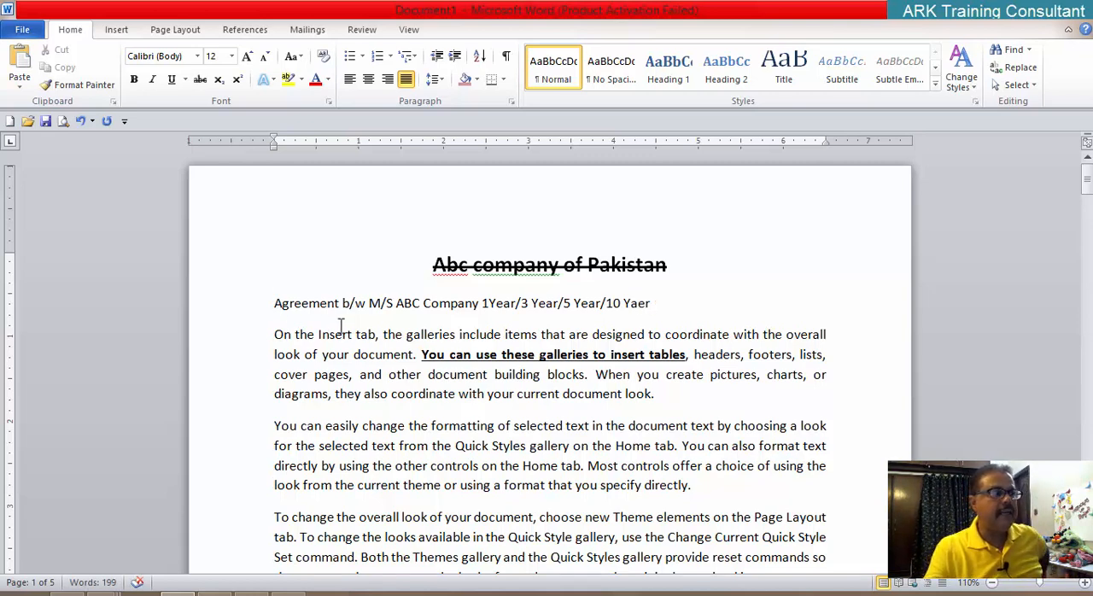
Step: Increase the font size of the whole agreement line to 16
{"action": "left_click_drag", "start_coordinate": [653, 303], "coordinate": [305, 305]}
{"action": "key", "text": "ctrl+bracketright"}
{"action": "key", "text": "ctrl+bracketright"}
{"action": "key", "text": "ctrl+bracketright"}
{"action": "key", "text": "ctrl+bracketright"}
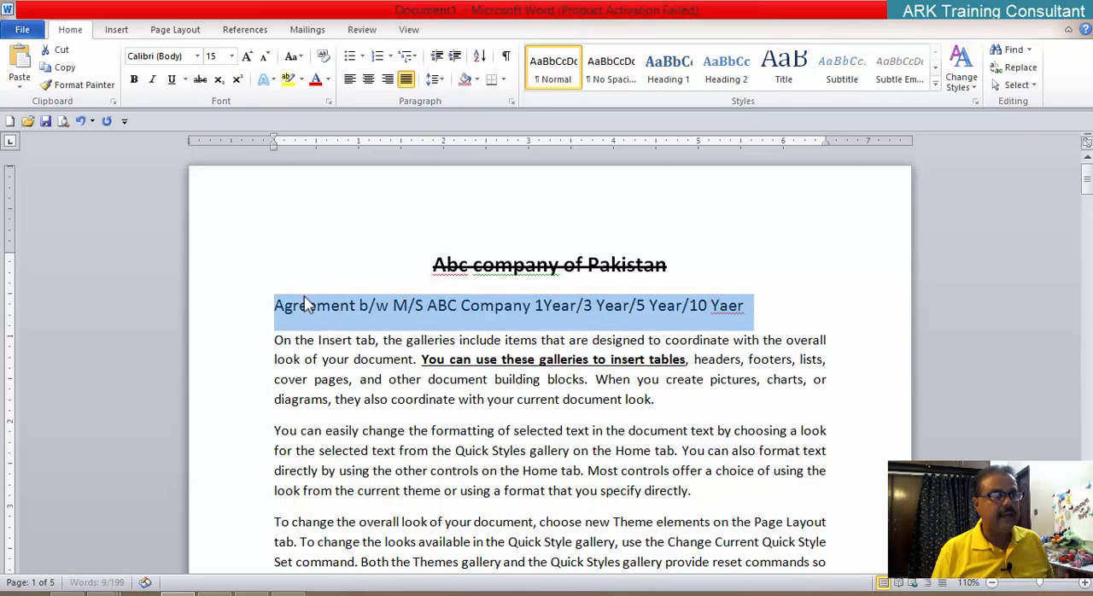
{"action": "left_click", "coordinate": [777, 308]}
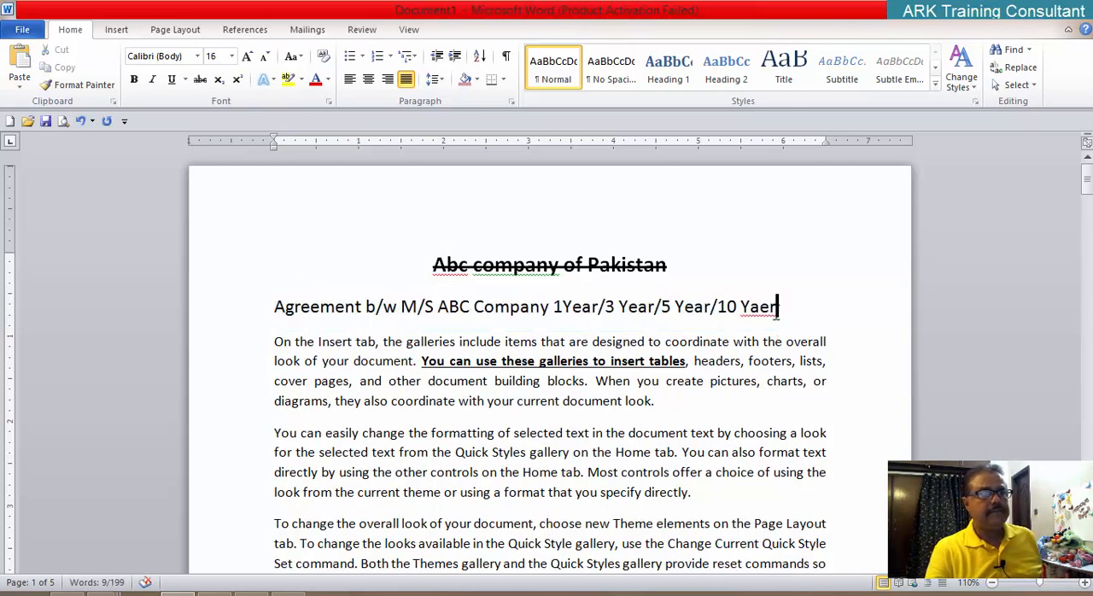
Step: Correct "Yaer" to "Year" at the end of the agreement line and separate "1Year" into "1 Year"
{"action": "left_click", "coordinate": [761, 308]}
{"action": "key", "text": "BackSpace"}
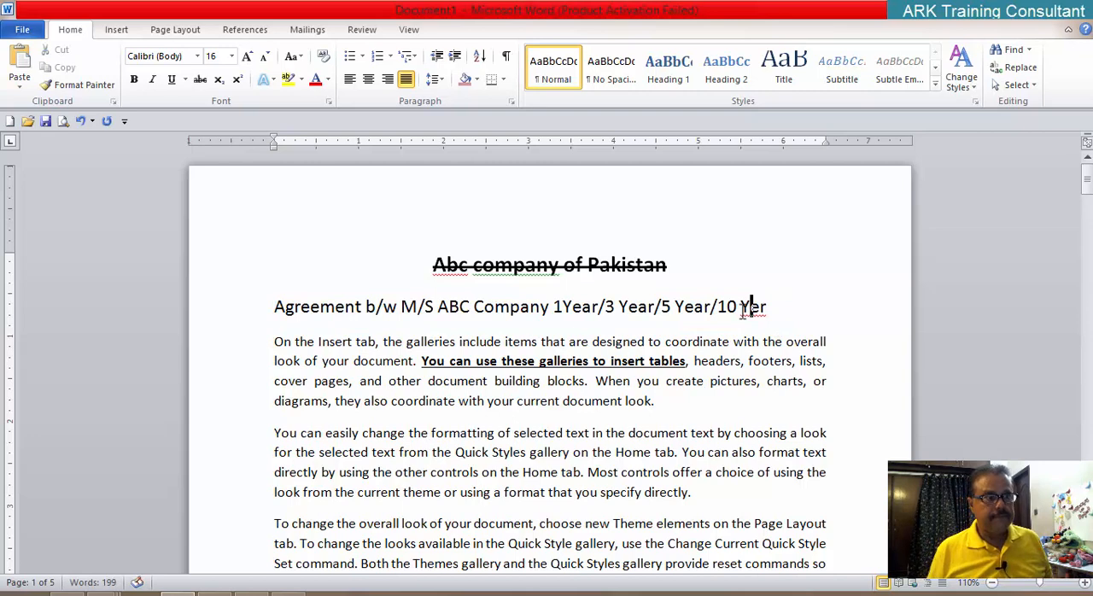
{"action": "key", "text": "Right"}
{"action": "type", "text": "a"}
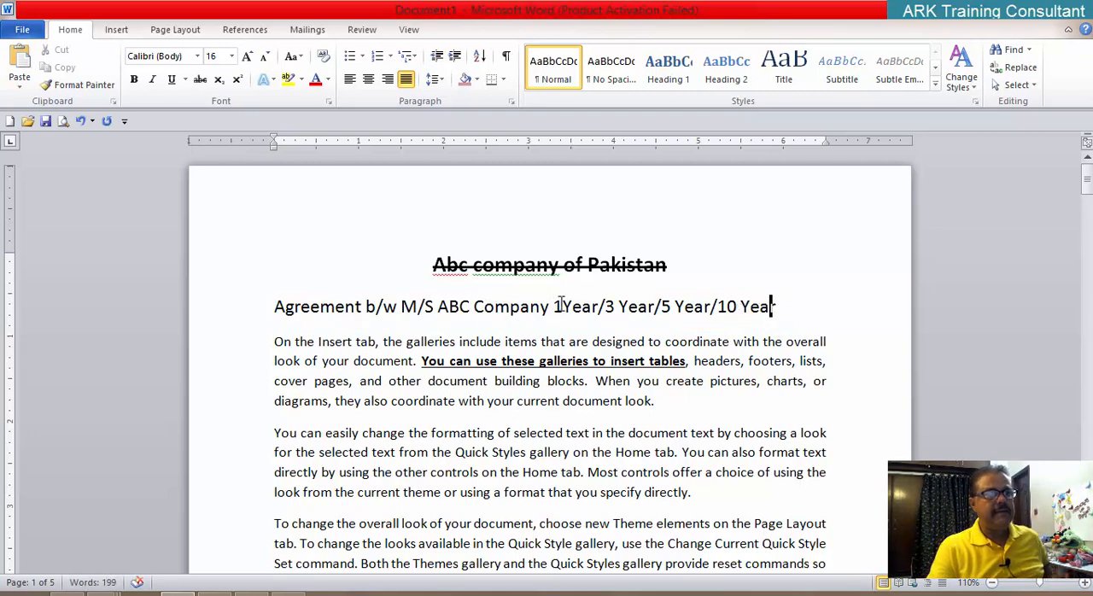
{"action": "left_click", "coordinate": [561, 304]}
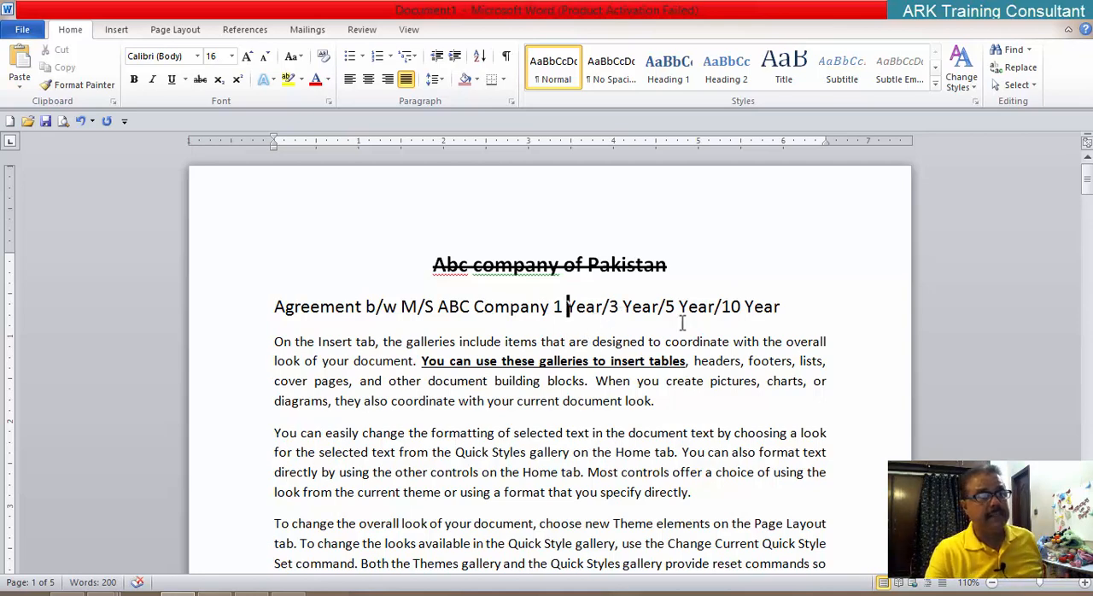
Step: Apply the Strikethrough effect to "1 Year" in the agreement line through the Font dialog
{"action": "left_click_drag", "start_coordinate": [555, 306], "coordinate": [602, 308]}
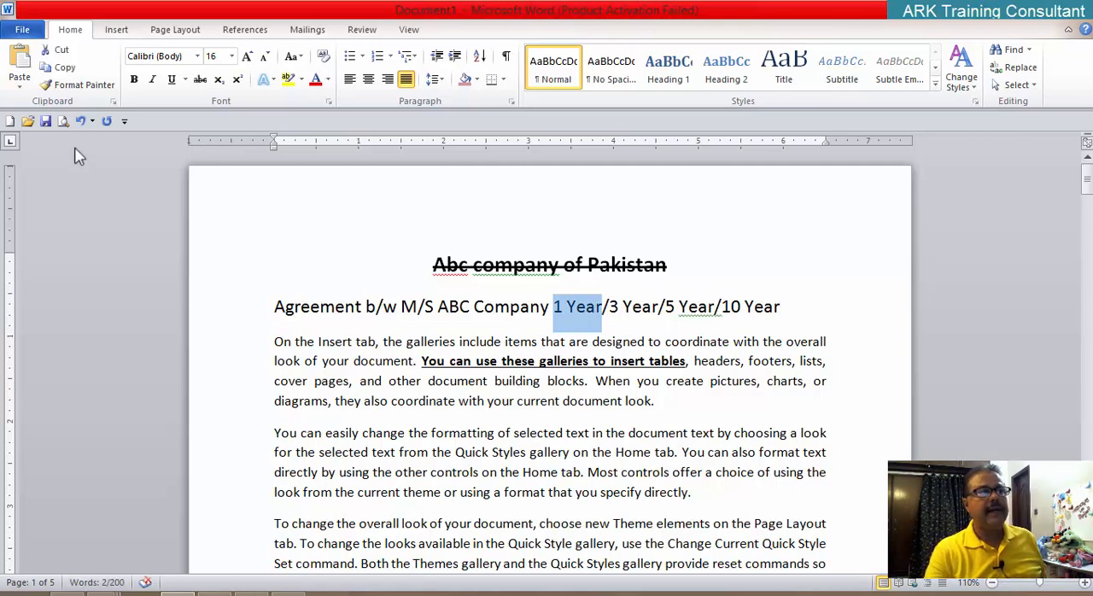
{"action": "left_click", "coordinate": [329, 103]}
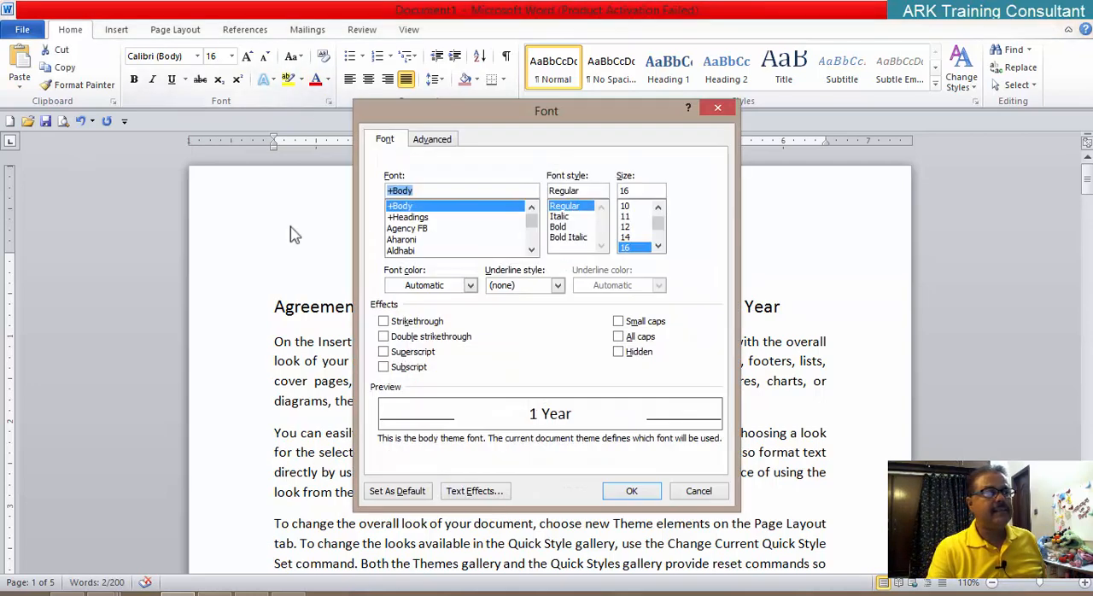
{"action": "left_click", "coordinate": [408, 321]}
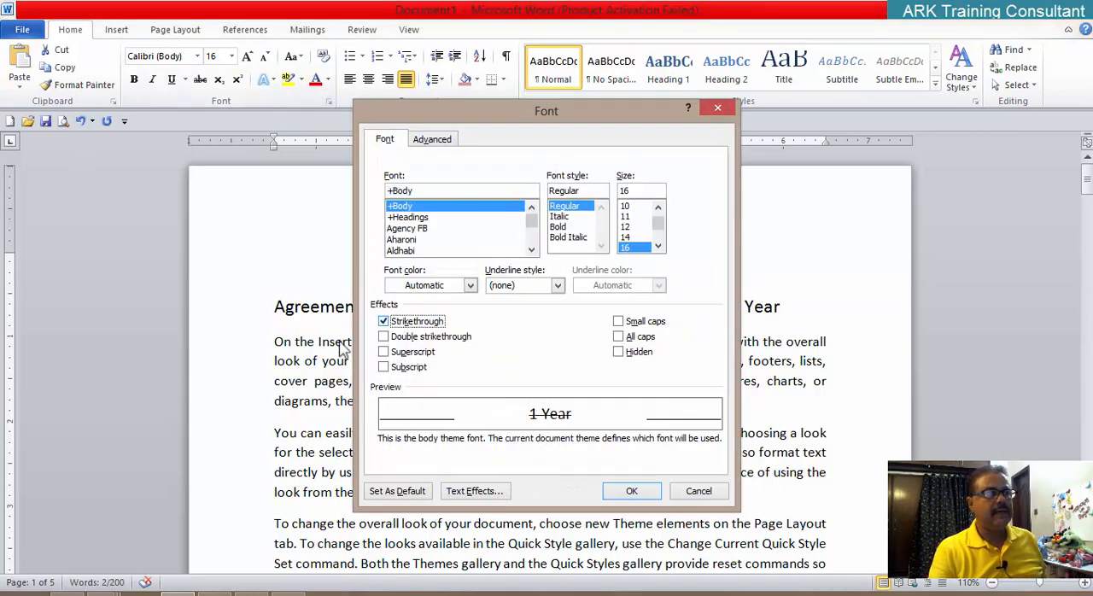
{"action": "left_click", "coordinate": [632, 493]}
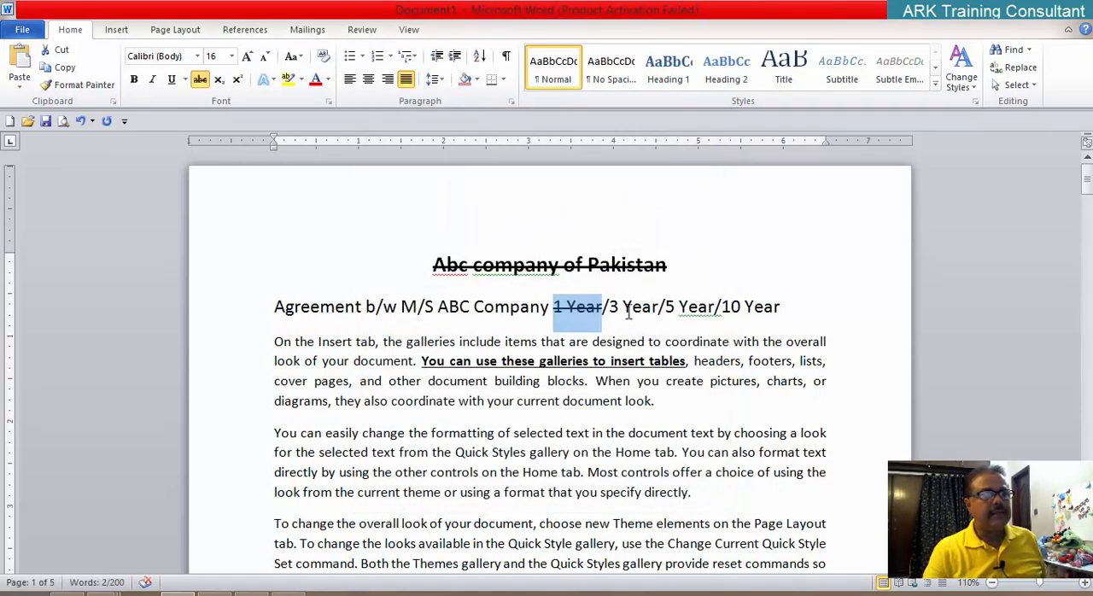
Step: Select "3 Year" in the agreement line and strike it through without opening the Font dialog
{"action": "left_click", "coordinate": [667, 307]}
{"action": "left_click_drag", "start_coordinate": [667, 307], "coordinate": [703, 303]}
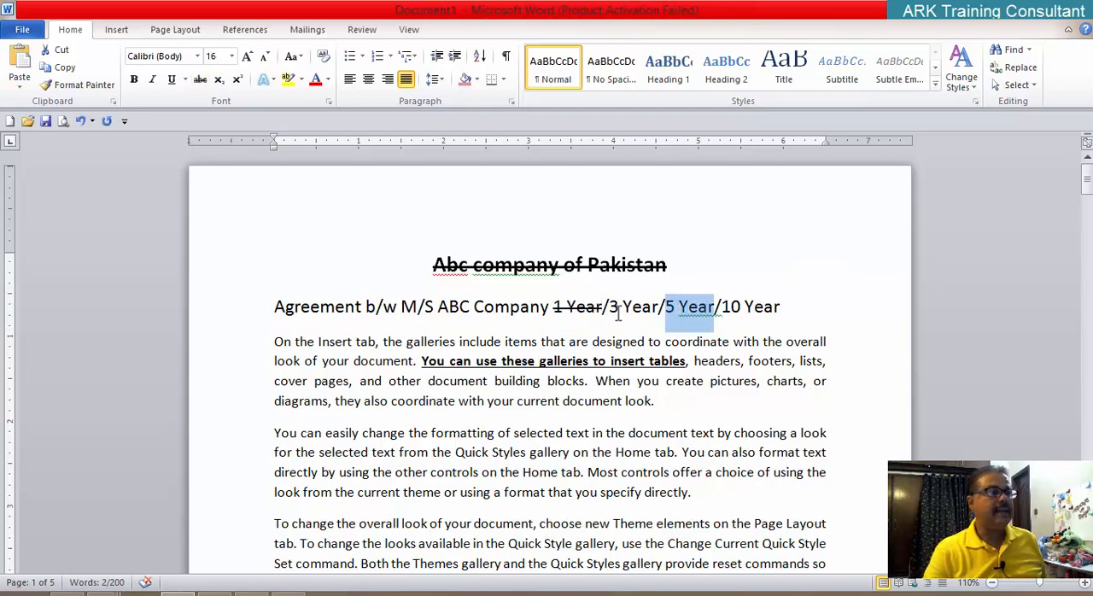
{"action": "left_click_drag", "start_coordinate": [609, 308], "coordinate": [658, 307]}
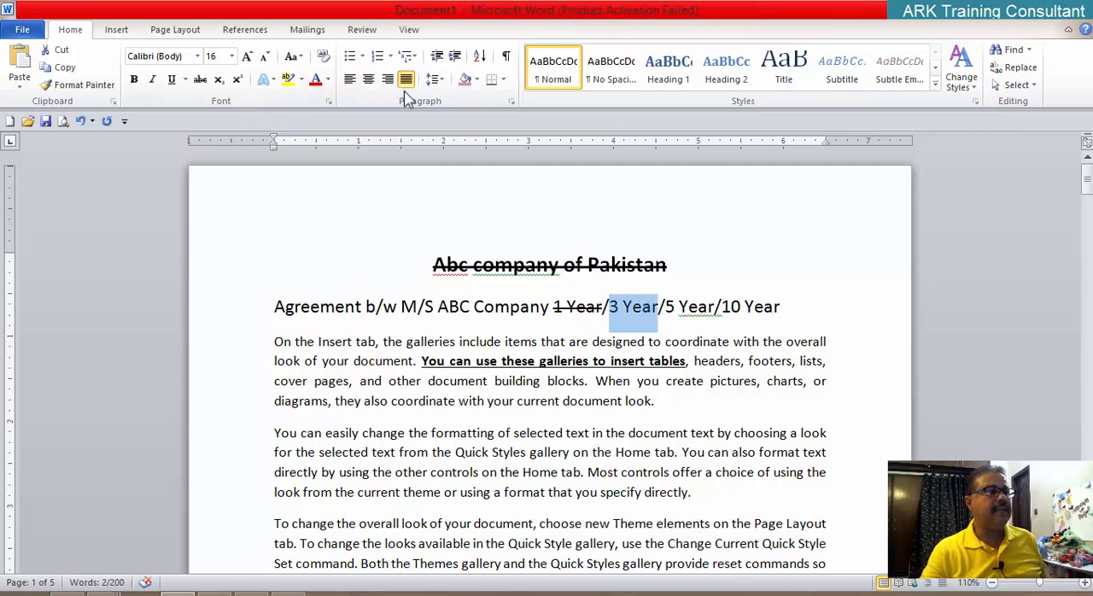
{"action": "left_click", "coordinate": [204, 82]}
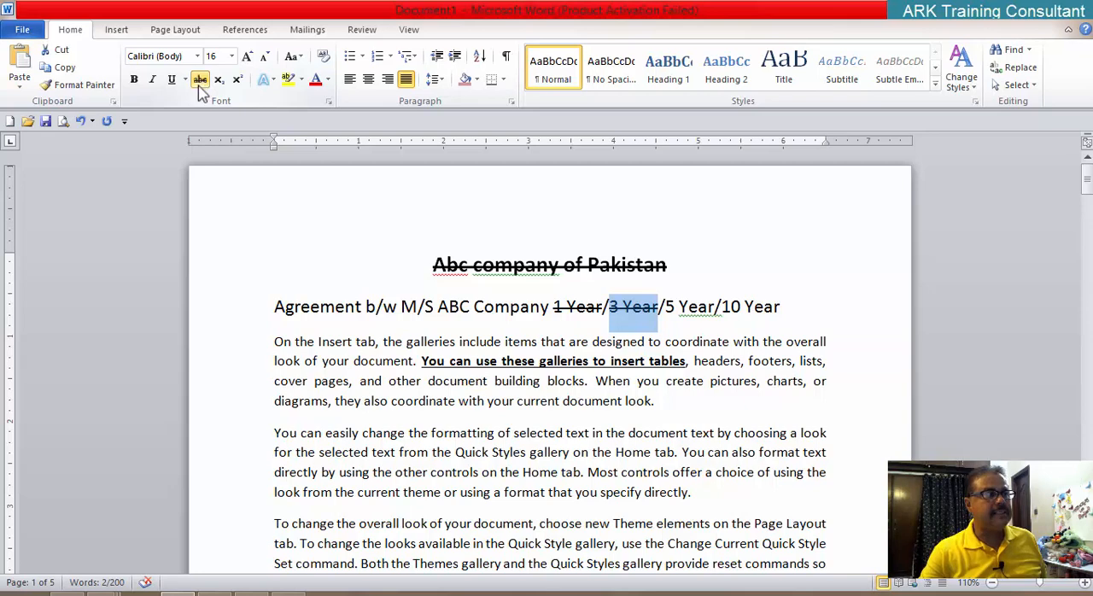
Step: Check the Strikethrough setting of "3 Year" in the Font dialog and close it without changes
{"action": "left_click", "coordinate": [330, 102]}
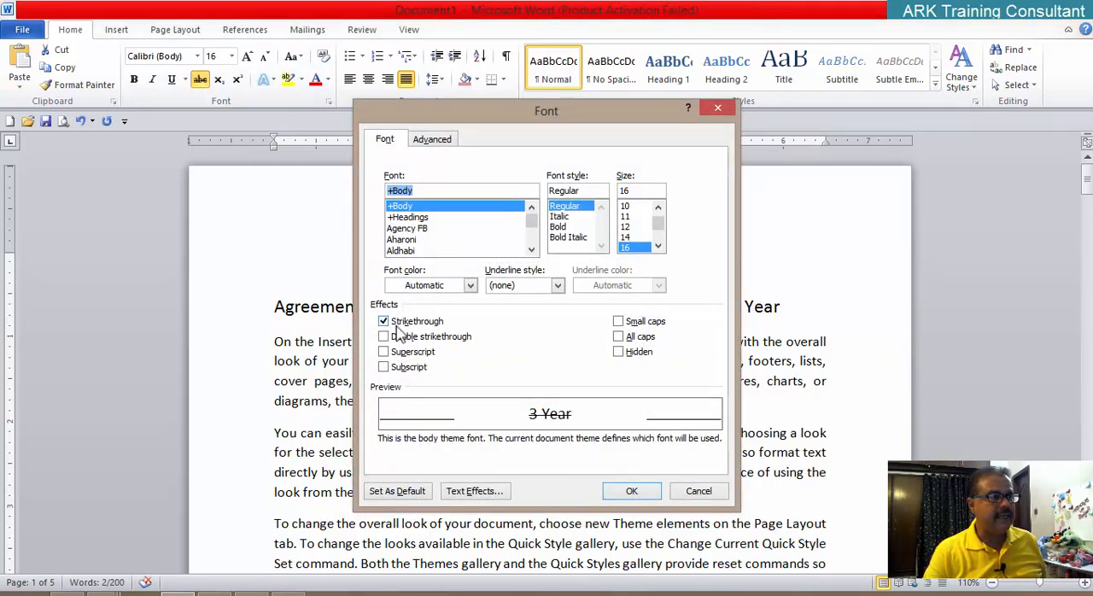
{"action": "left_click", "coordinate": [699, 494]}
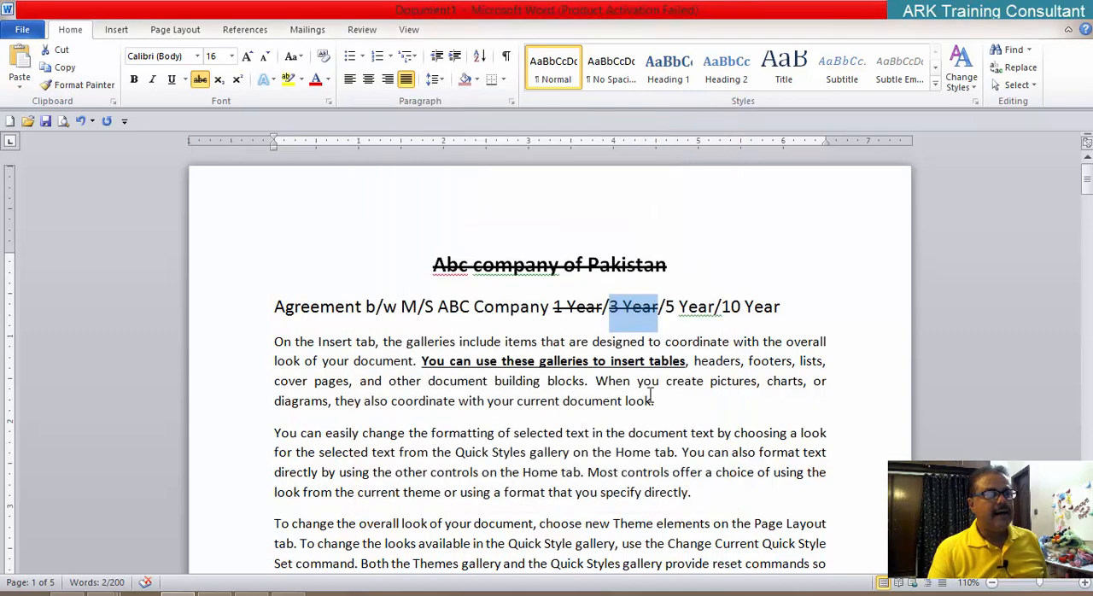
{"action": "left_click", "coordinate": [330, 102]}
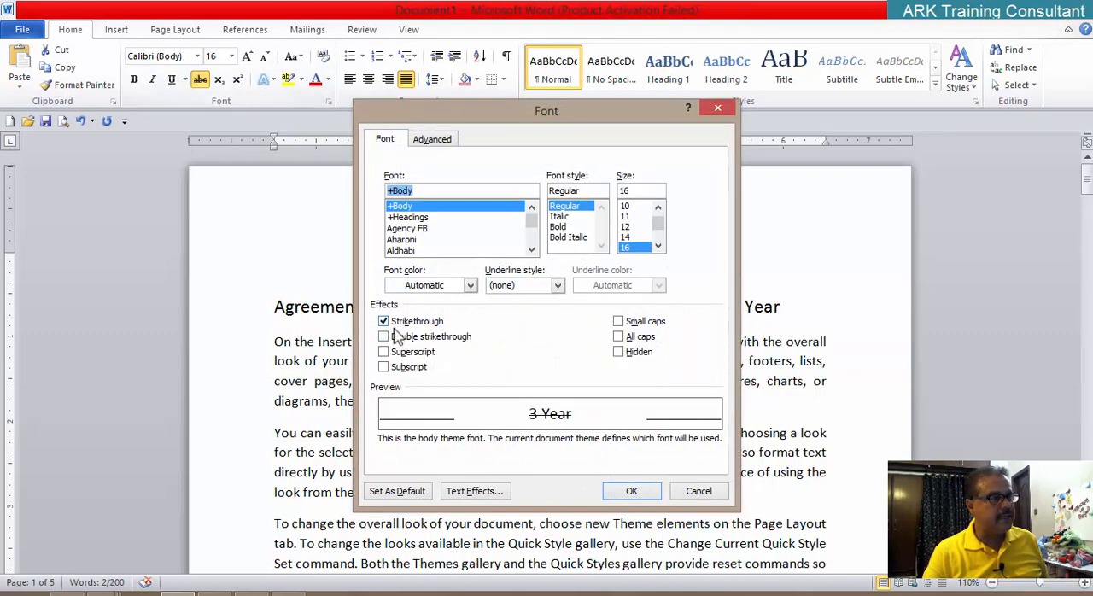
{"action": "left_click", "coordinate": [697, 492]}
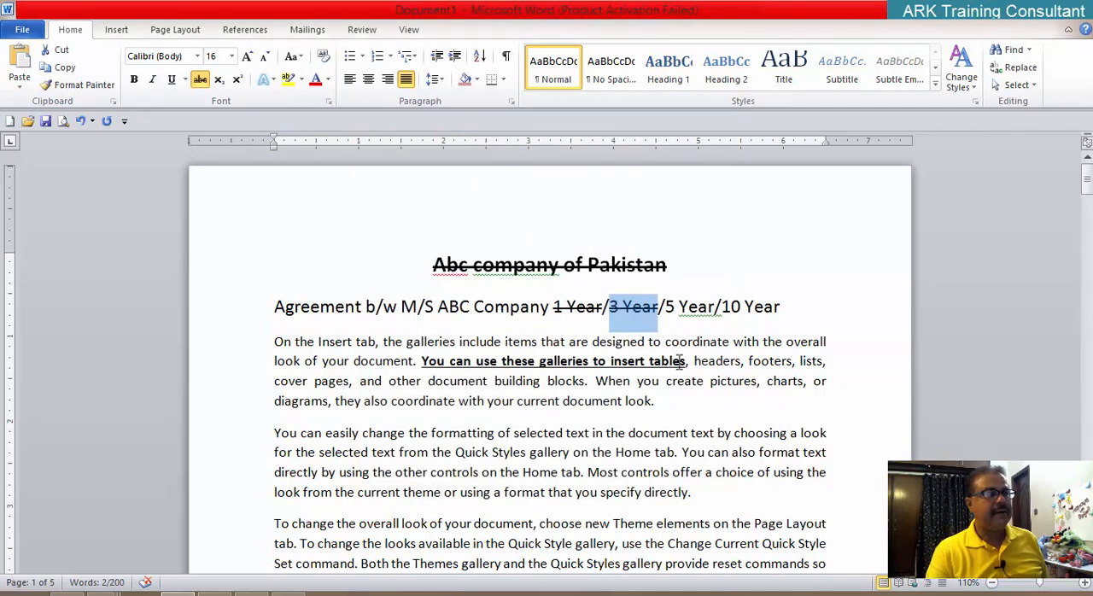
Step: Select "10 Year" in the agreement line and view its strikethrough options in the Font dialog without changing them
{"action": "left_click_drag", "start_coordinate": [721, 307], "coordinate": [772, 310]}
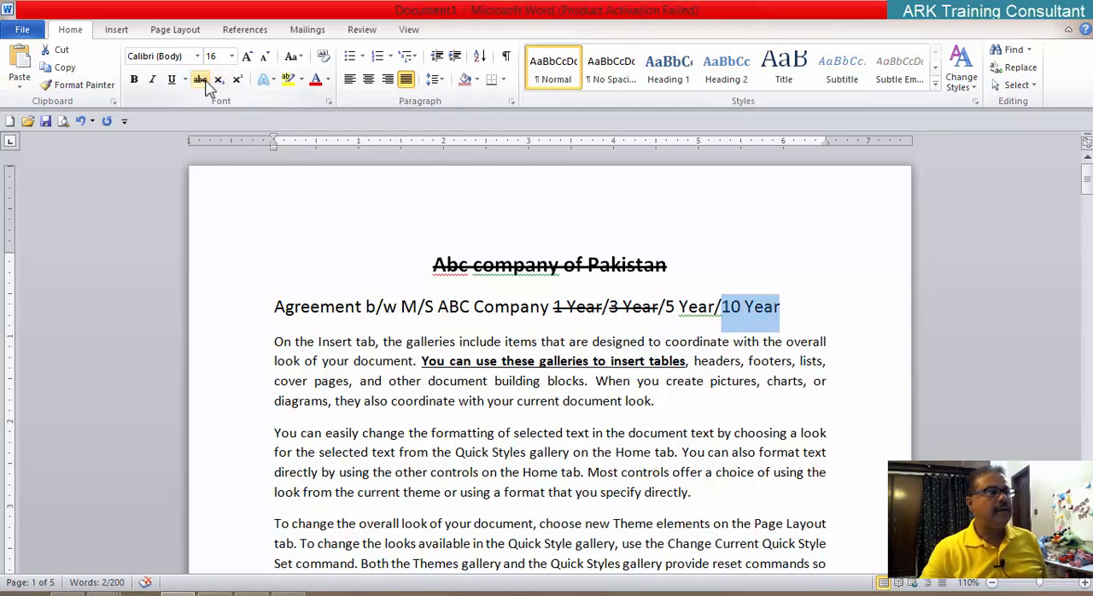
{"action": "left_click", "coordinate": [329, 101]}
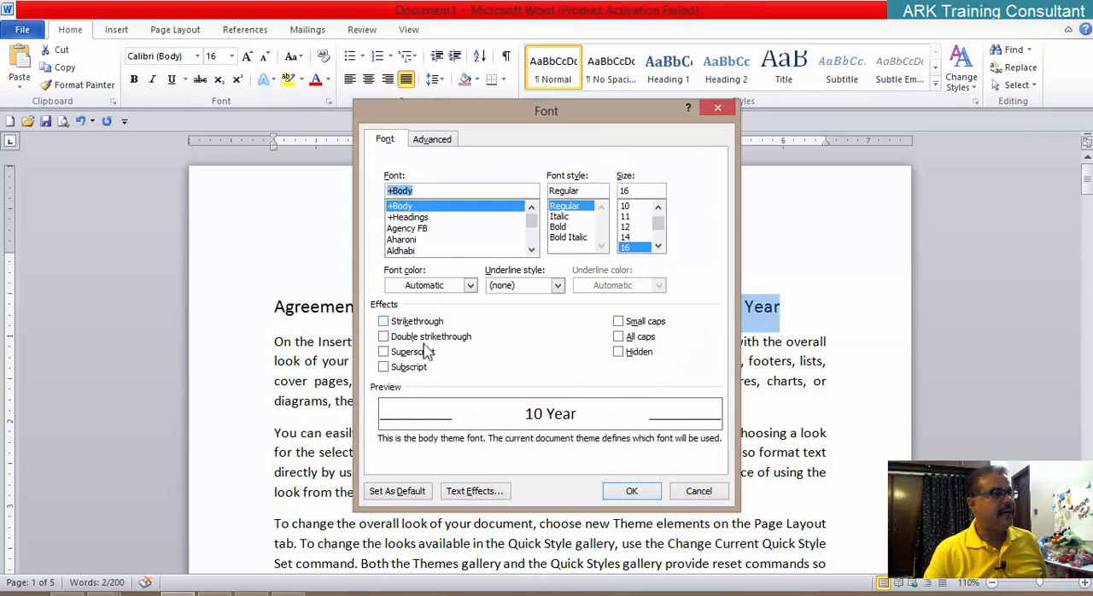
{"action": "left_click", "coordinate": [699, 491]}
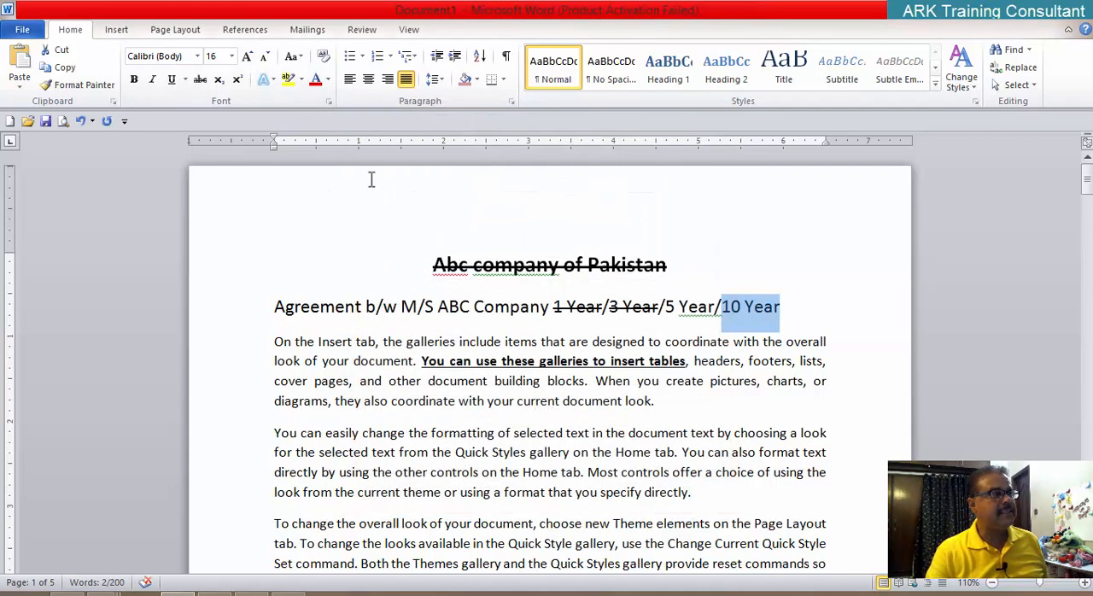
Step: Strike through the selected "10 Year" in the agreement line and check its Strikethrough setting in the Font dialog
{"action": "left_click", "coordinate": [200, 78]}
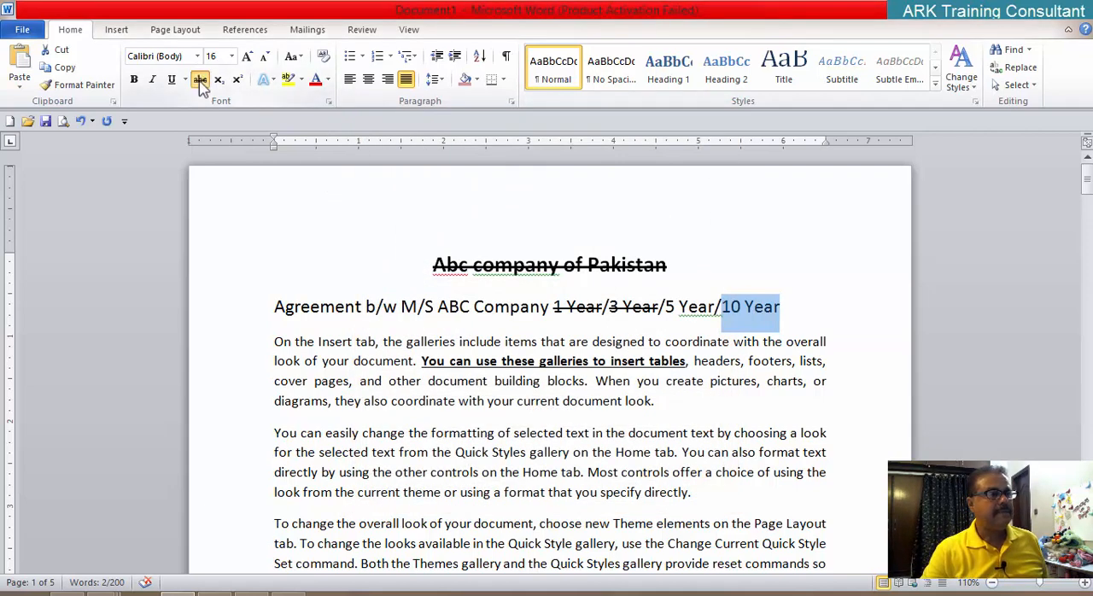
{"action": "left_click", "coordinate": [328, 102]}
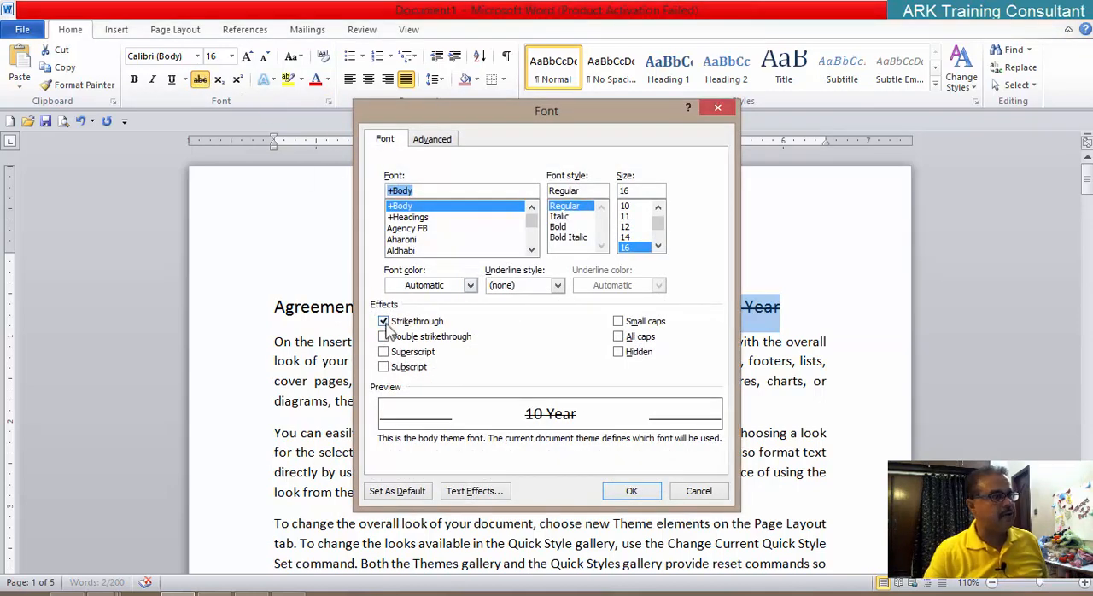
{"action": "left_click", "coordinate": [632, 491]}
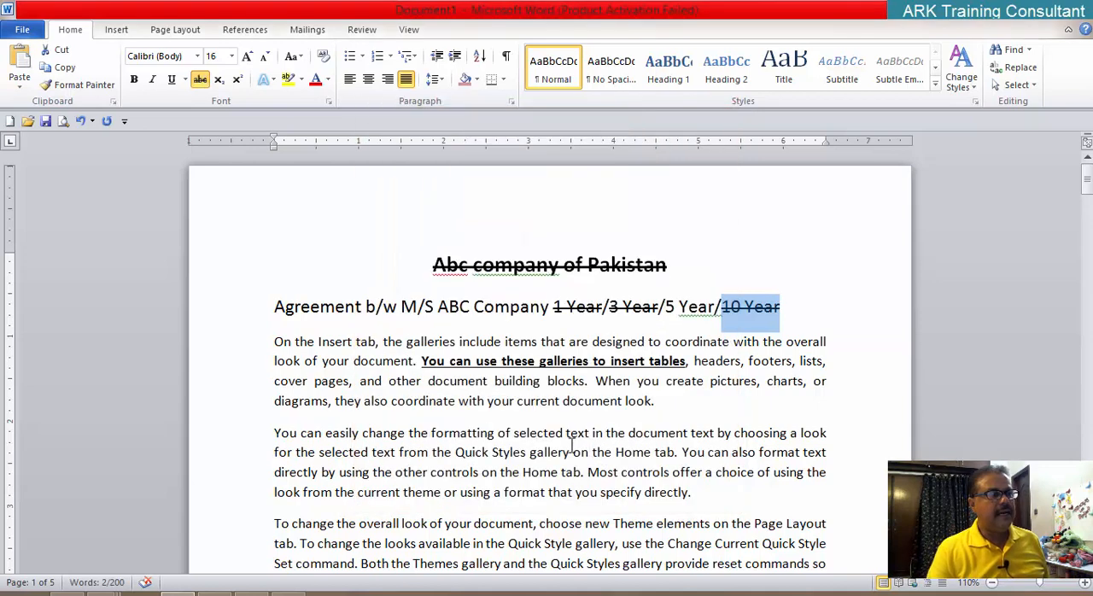
{"action": "left_click", "coordinate": [571, 451]}
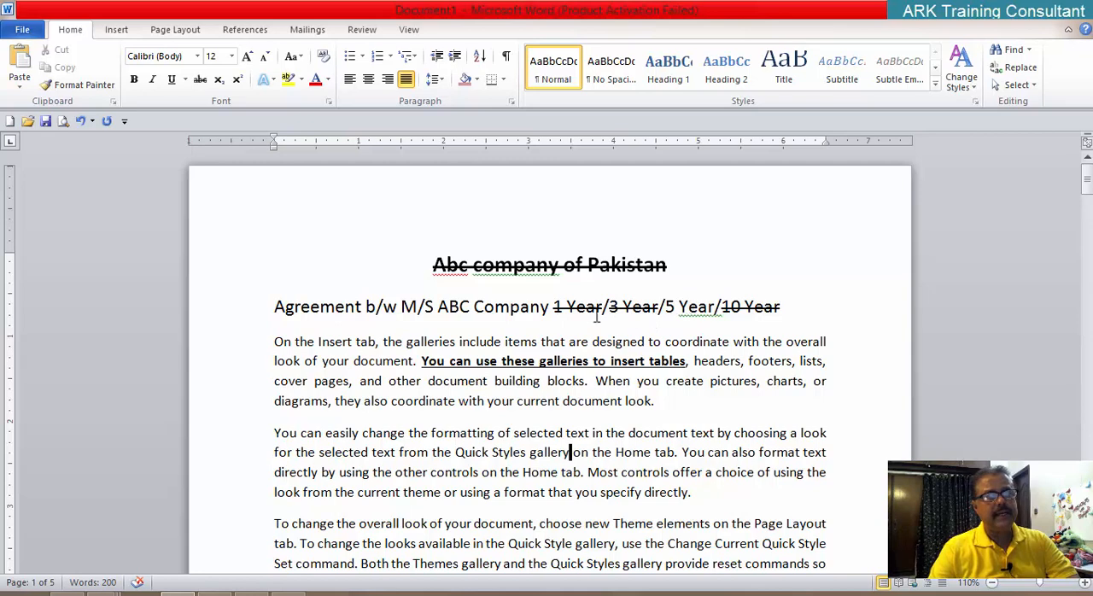
Step: Insert an empty line between the agreement line and the paragraph starting "On the Insert tab"
{"action": "left_click", "coordinate": [790, 309]}
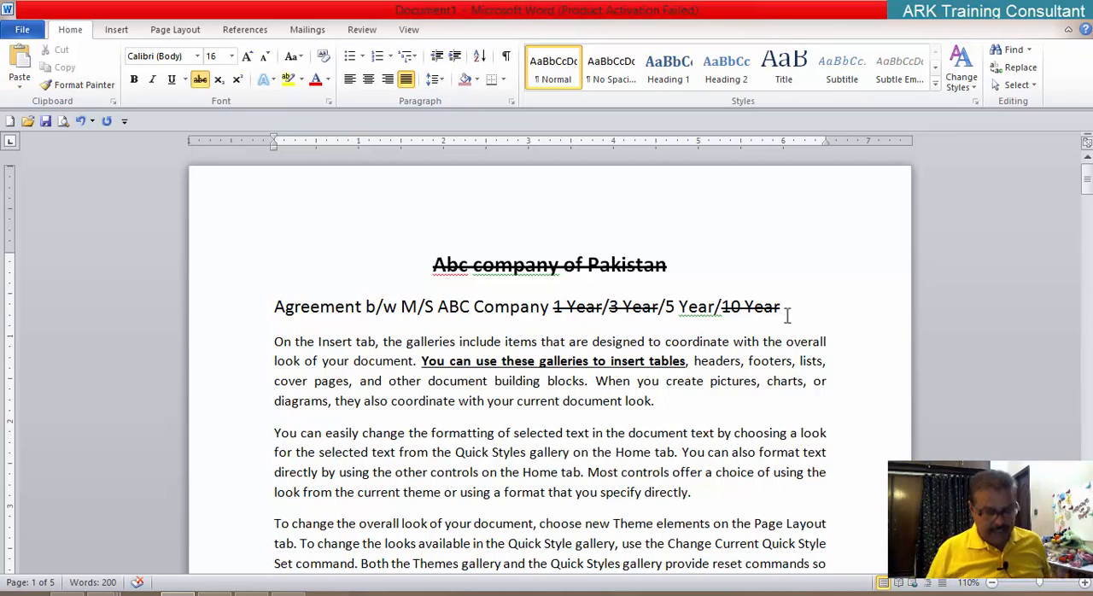
{"action": "key", "text": "Down"}
{"action": "key", "text": "Left"}
{"action": "key", "text": "Left"}
{"action": "key", "text": "Left"}
{"action": "key", "text": "Left"}
{"action": "key", "text": "Left"}
{"action": "key", "text": "Left"}
{"action": "key", "text": "Left"}
{"action": "key", "text": "Left"}
{"action": "key", "text": "Left"}
{"action": "key", "text": "Left"}
{"action": "key", "text": "Left"}
{"action": "key", "text": "Left"}
{"action": "key", "text": "Left"}
{"action": "key", "text": "Left"}
{"action": "key", "text": "Left"}
{"action": "key", "text": "Left"}
{"action": "key", "text": "Left"}
{"action": "key", "text": "Left"}
{"action": "key", "text": "Left"}
{"action": "key", "text": "Left"}
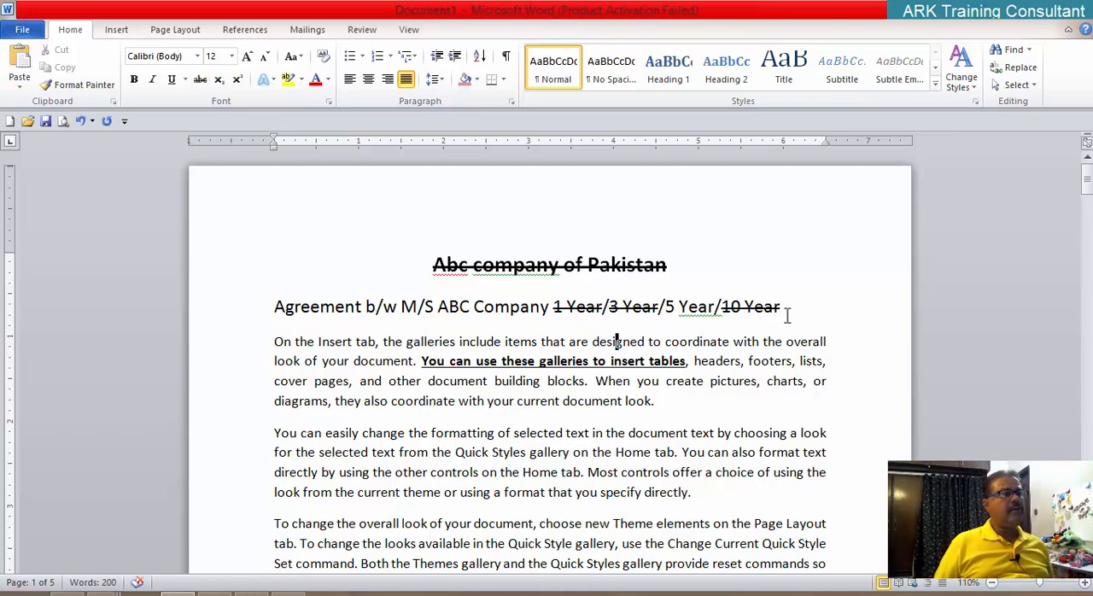
{"action": "key", "text": "Left"}
{"action": "key", "text": "Left"}
{"action": "key", "text": "Left"}
{"action": "key", "text": "Left"}
{"action": "key", "text": "Left"}
{"action": "key", "text": "Left"}
{"action": "key", "text": "Left"}
{"action": "key", "text": "Left"}
{"action": "key", "text": "Left"}
{"action": "key", "text": "Left"}
{"action": "key", "text": "Left"}
{"action": "key", "text": "Left"}
{"action": "key", "text": "Left"}
{"action": "key", "text": "Left"}
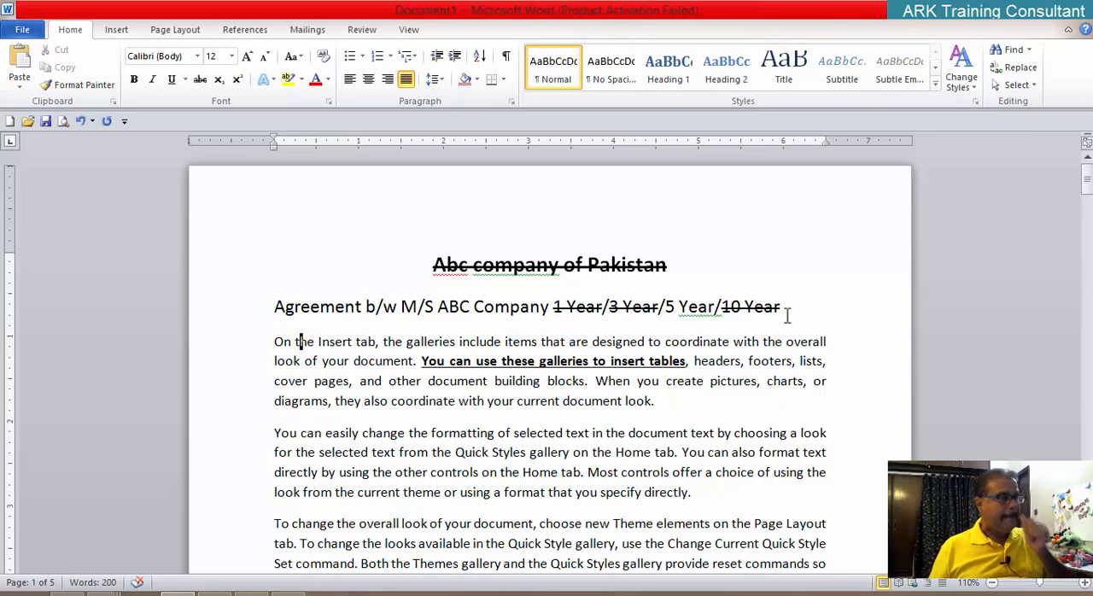
{"action": "key", "text": "Return"}
{"action": "key", "text": "Up"}
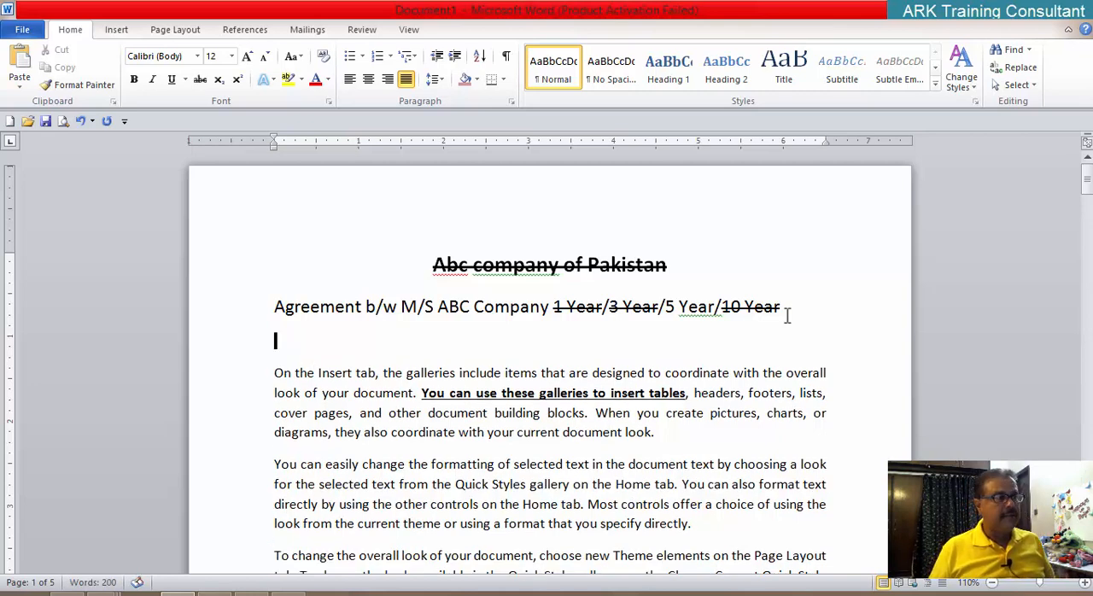
Step: Enter "S/o, D/O, W/O" on the empty line below the agreement line
{"action": "type", "text": "S/o"}
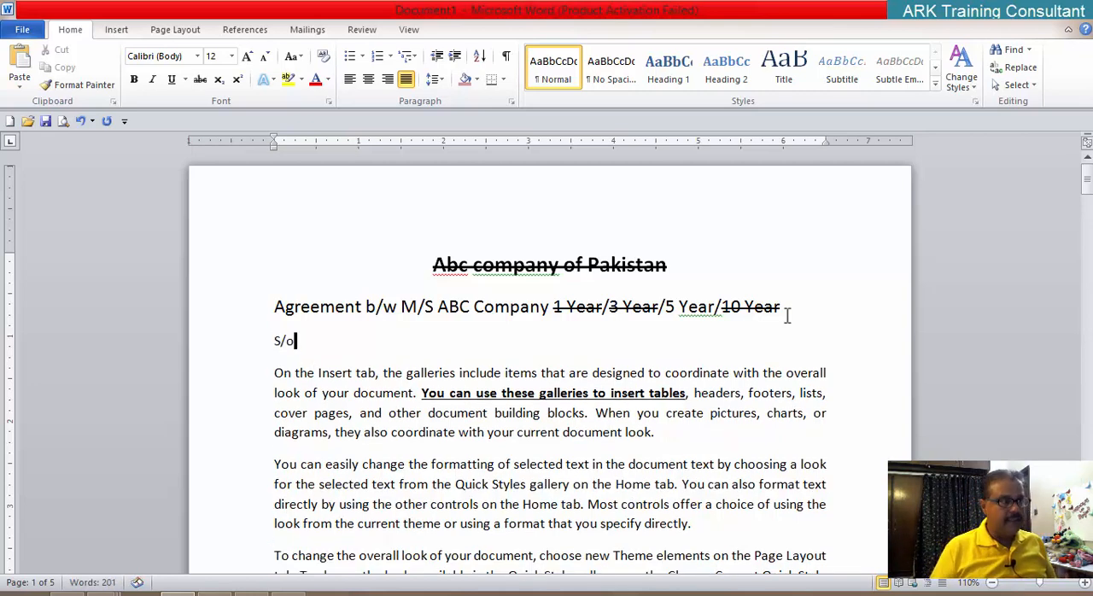
{"action": "type", "text": ", D"}
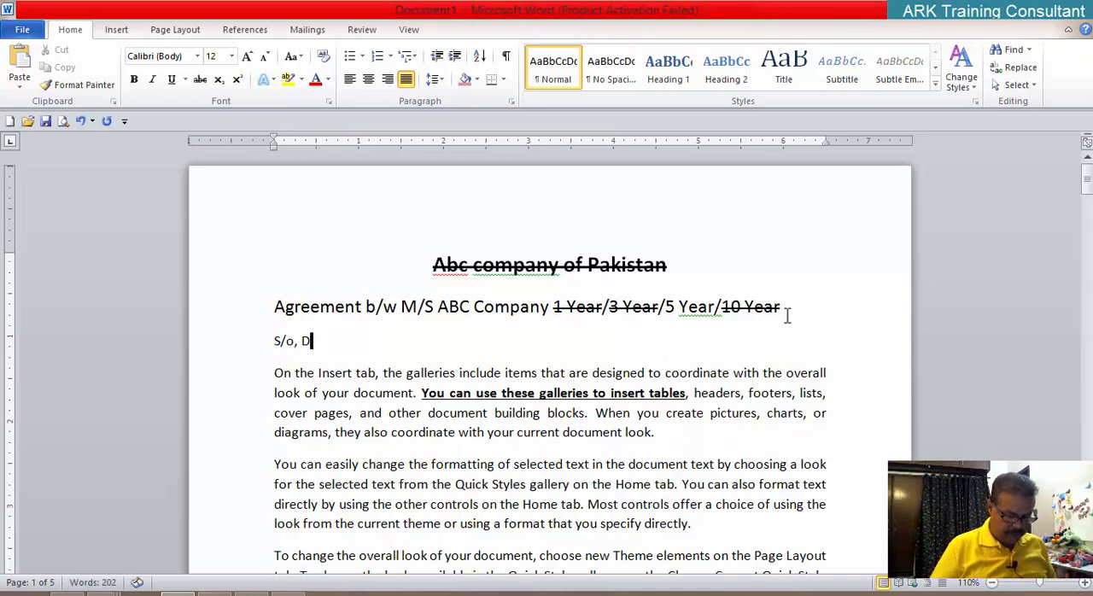
{"action": "type", "text": "/O, W"}
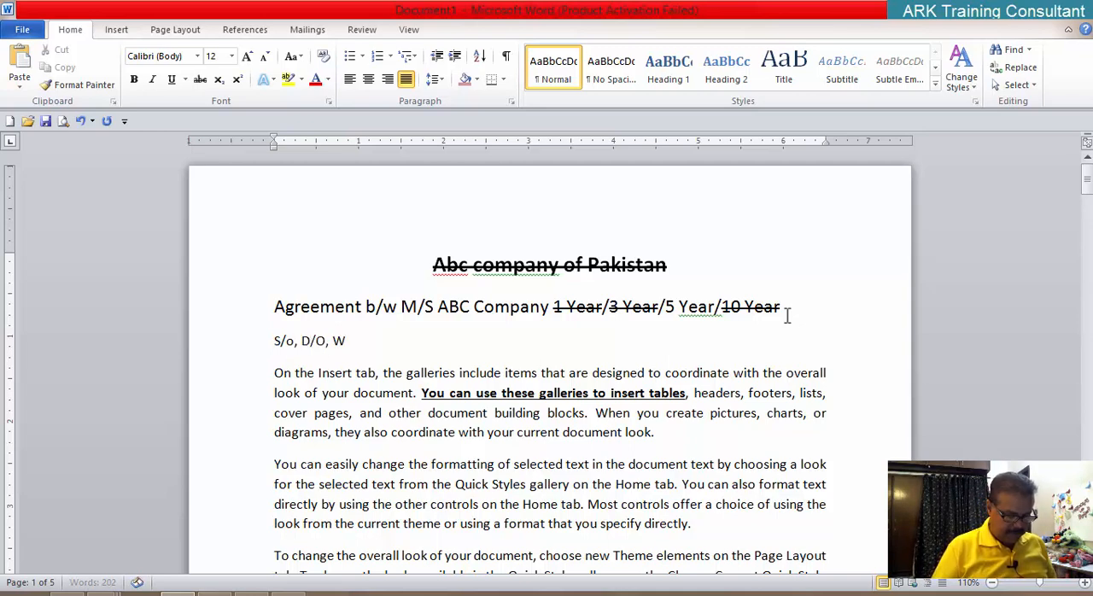
{"action": "type", "text": "/O"}
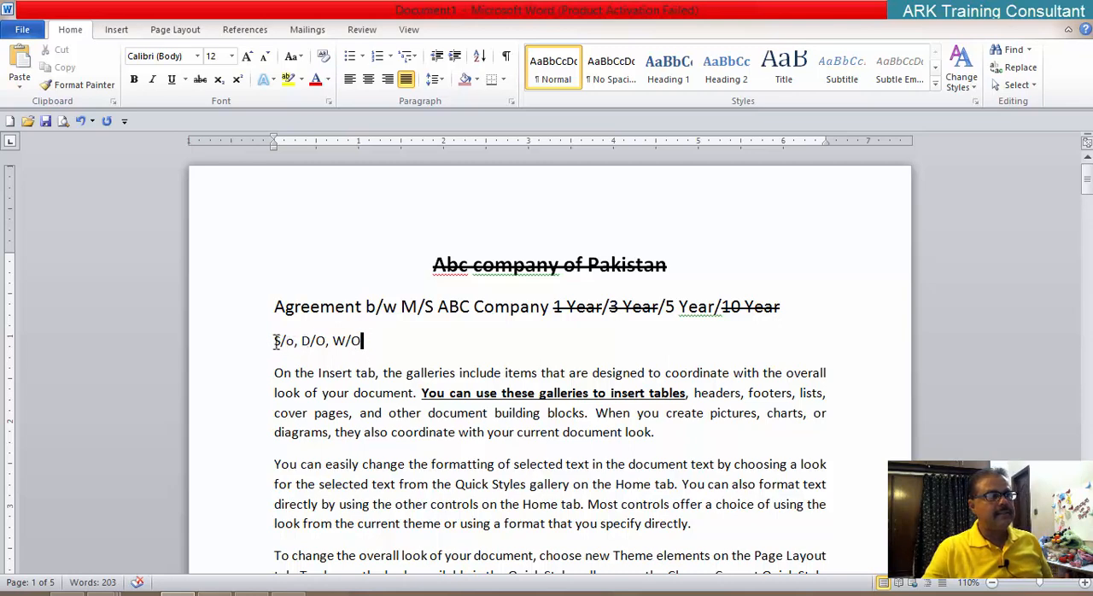
Step: Strike through "S/o" and "W/O" in the line below the agreement line, without using the Font dialog
{"action": "left_click_drag", "start_coordinate": [274, 341], "coordinate": [294, 342]}
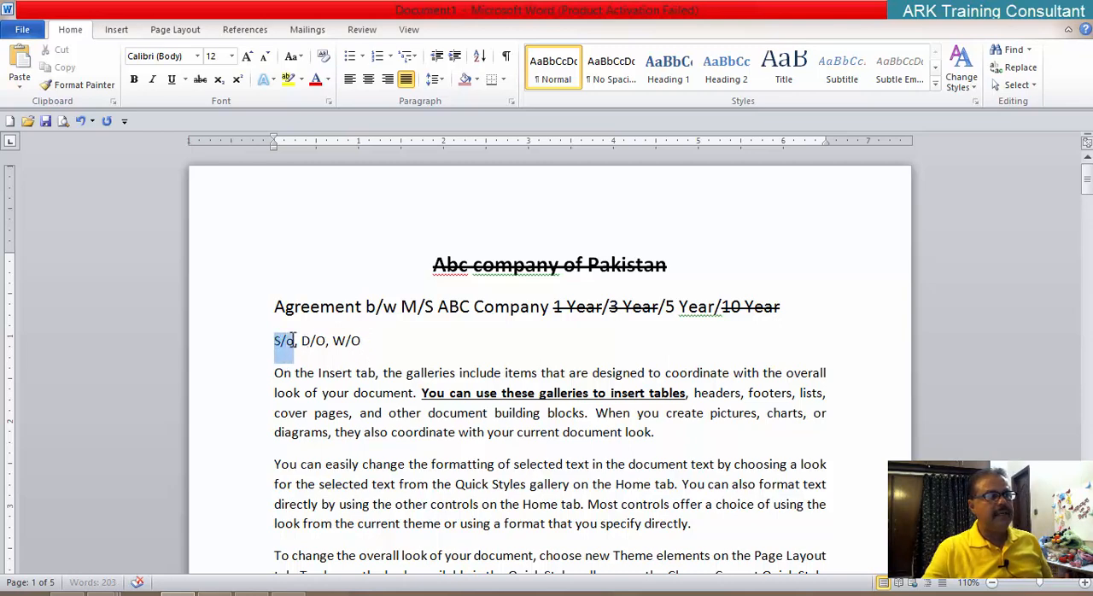
{"action": "left_click", "coordinate": [200, 79]}
{"action": "left_click_drag", "start_coordinate": [332, 340], "coordinate": [361, 342]}
{"action": "left_click", "coordinate": [201, 81]}
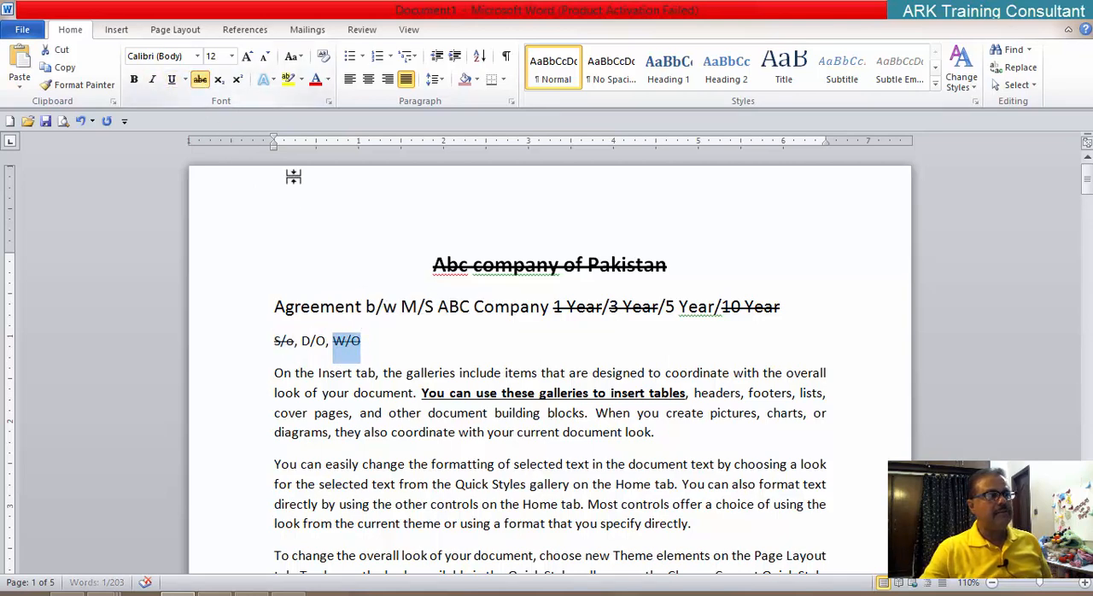
{"action": "left_click", "coordinate": [417, 306]}
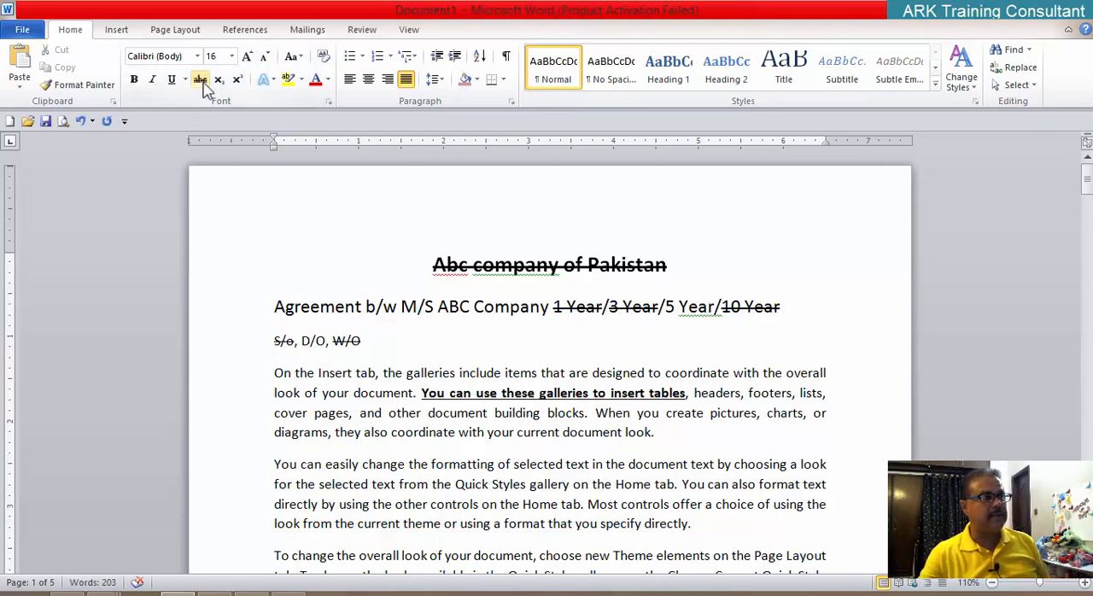
{"action": "left_click", "coordinate": [275, 340]}
Step: Strike through the paragraph starting "You can easily change", excluding its final period, without using the Font dialog
{"action": "scroll", "coordinate": [362, 380], "scroll_direction": "down", "scroll_amount": 1}
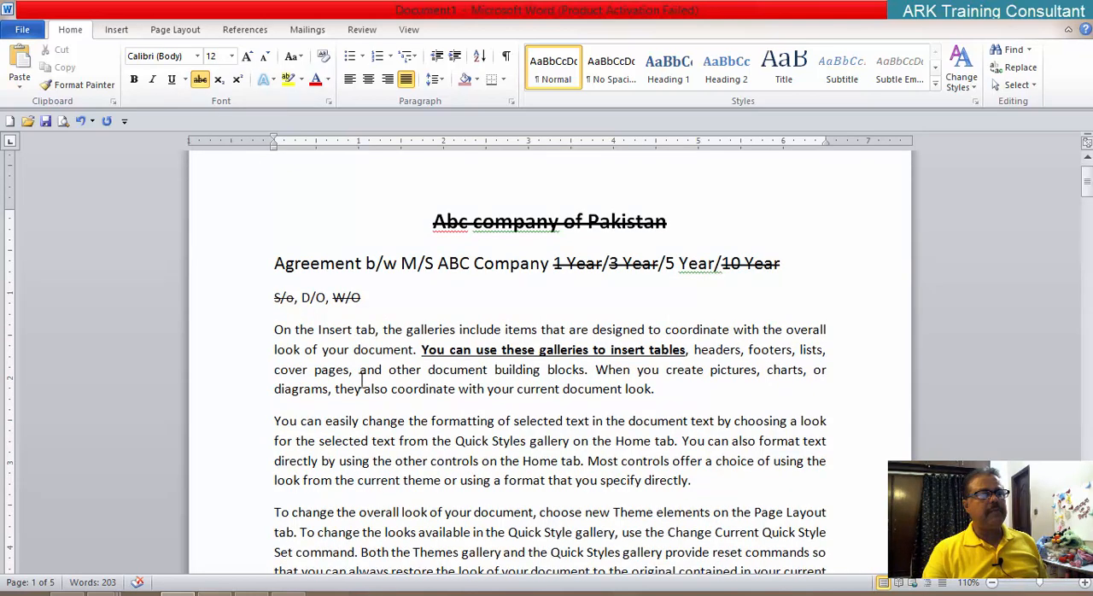
{"action": "scroll", "coordinate": [362, 381], "scroll_direction": "down", "scroll_amount": 1}
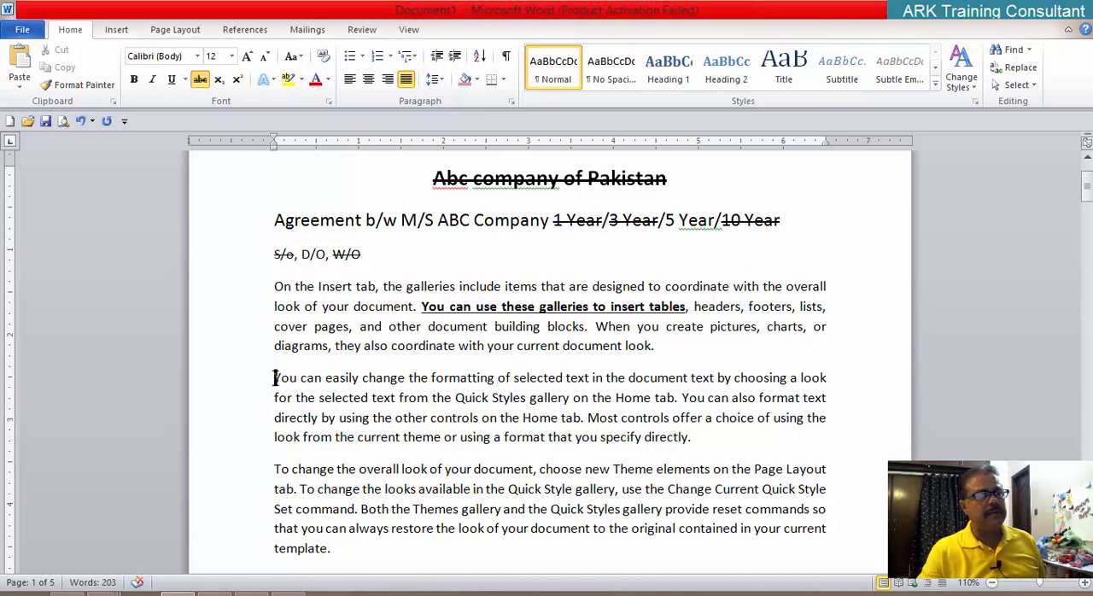
{"action": "left_click_drag", "start_coordinate": [274, 378], "coordinate": [685, 436]}
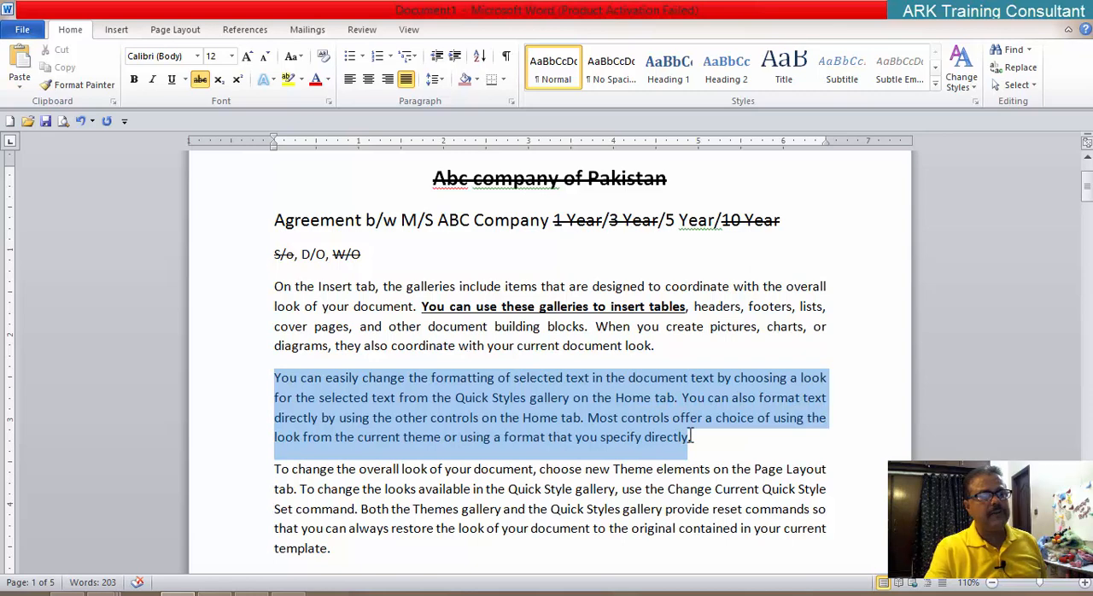
{"action": "left_click", "coordinate": [200, 79]}
{"action": "scroll", "coordinate": [696, 478], "scroll_direction": "down", "scroll_amount": 1}
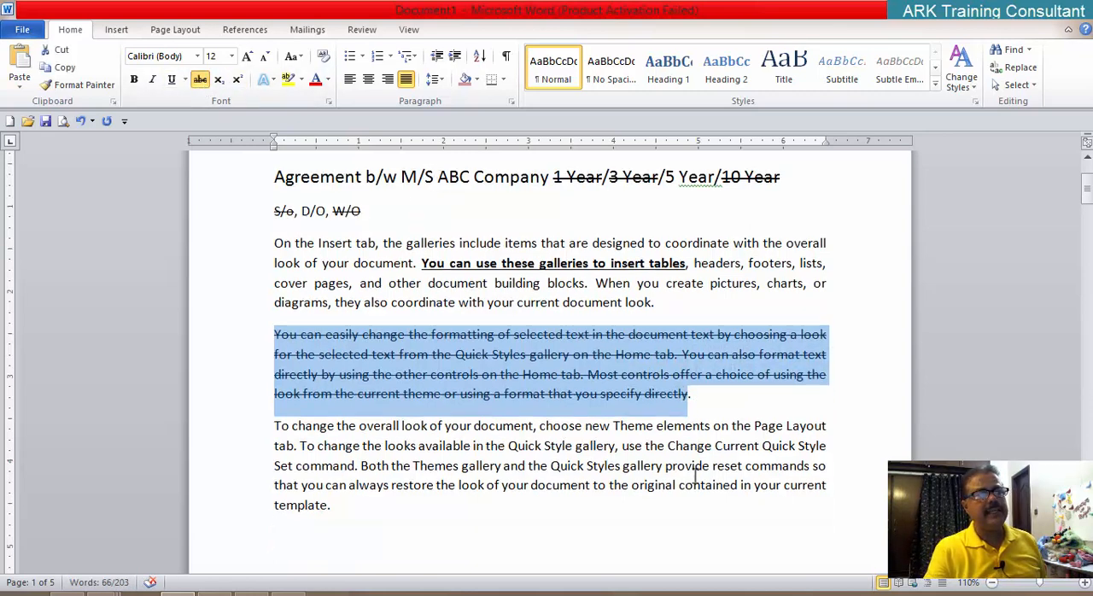
{"action": "left_click", "coordinate": [516, 427]}
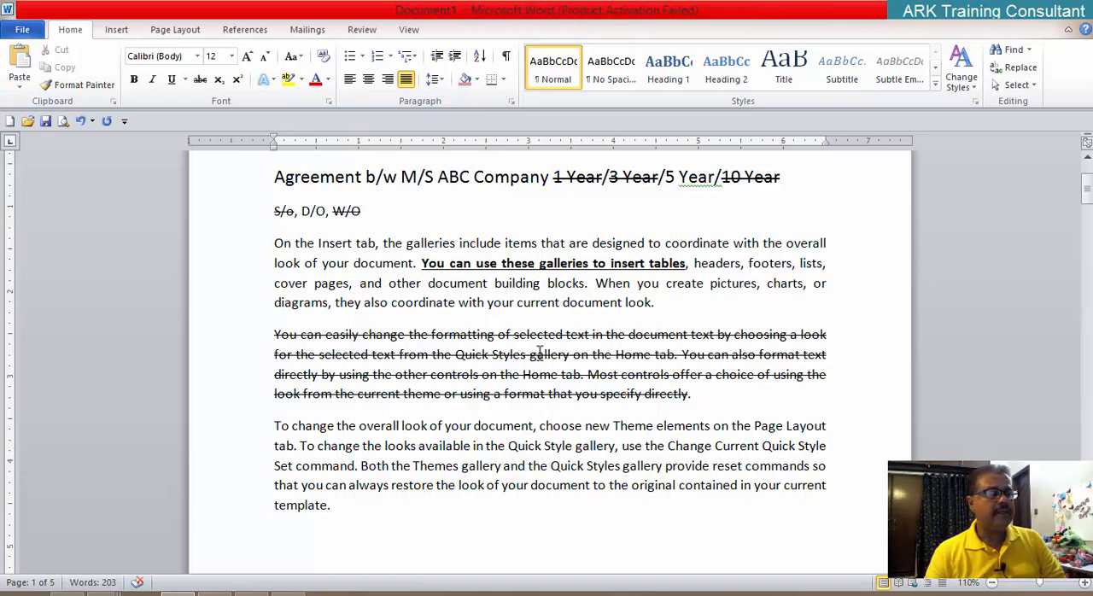
Step: View the strikethrough effects in the Font dialog, close it without changes, and undo the paragraph's strikethrough
{"action": "left_click", "coordinate": [329, 102]}
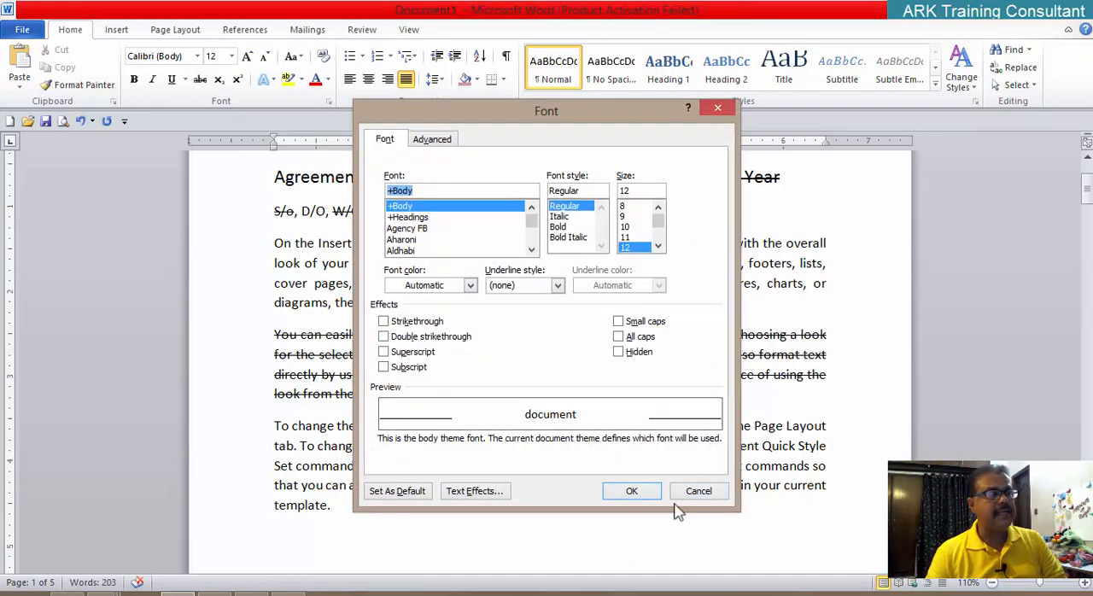
{"action": "left_click", "coordinate": [704, 494]}
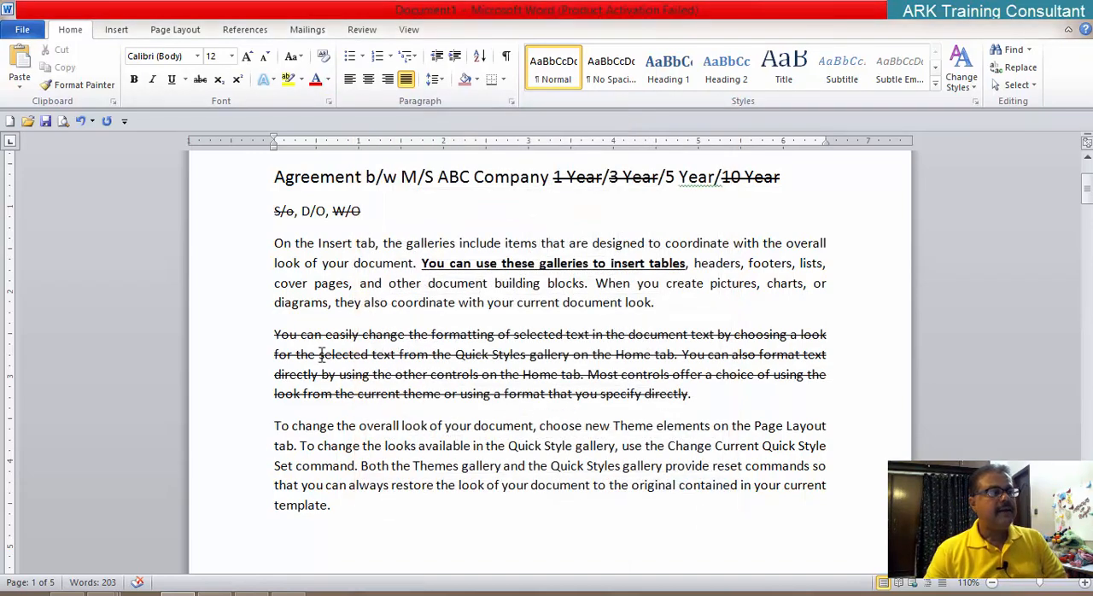
{"action": "key", "text": "ctrl+z"}
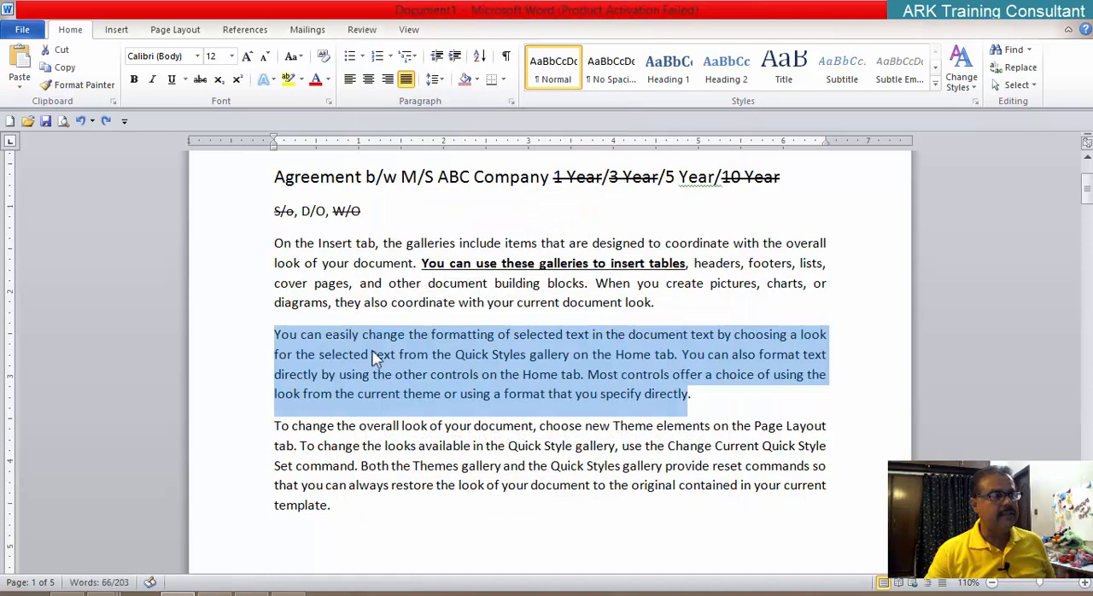
Step: Apply the Strikethrough effect to the whole paragraph starting "You can easily change" through the Font dialog
{"action": "left_click", "coordinate": [375, 358]}
{"action": "left_click_drag", "start_coordinate": [275, 334], "coordinate": [698, 396]}
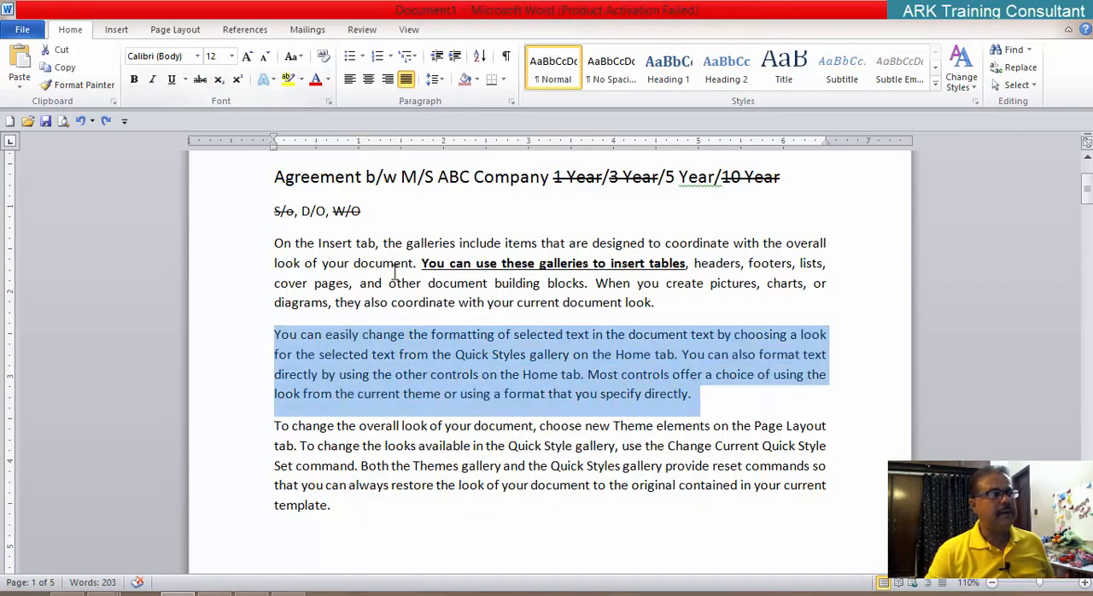
{"action": "left_click", "coordinate": [330, 103]}
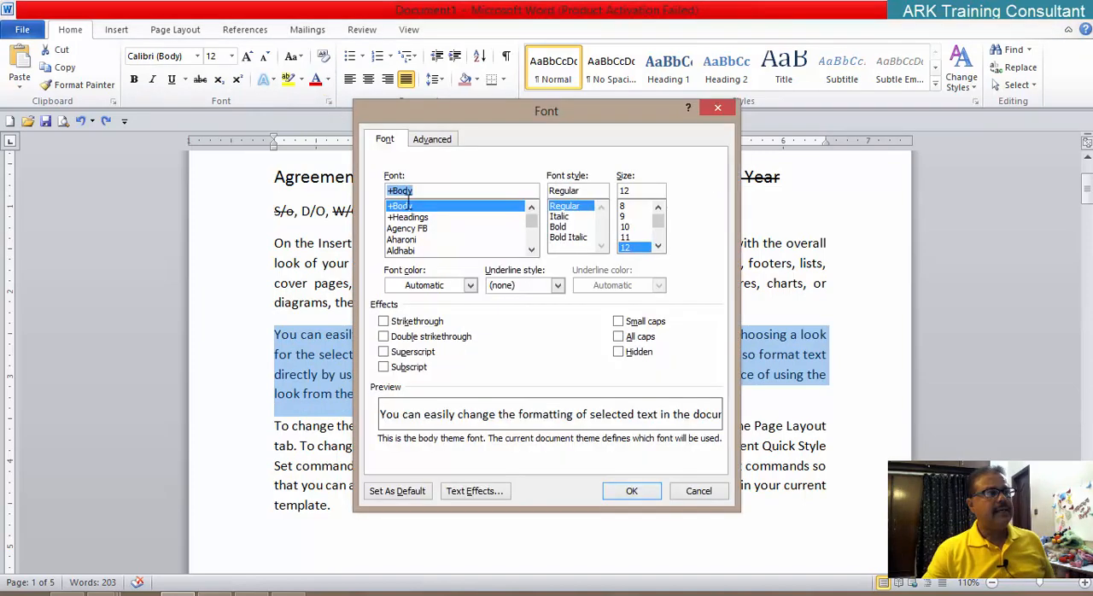
{"action": "left_click", "coordinate": [395, 324]}
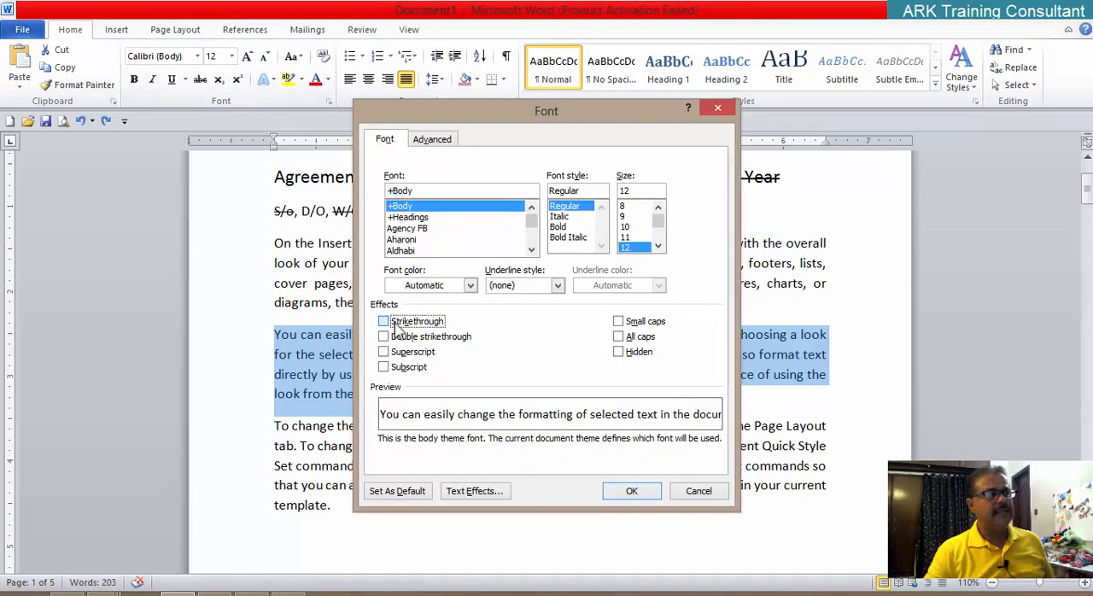
{"action": "left_click", "coordinate": [626, 490]}
{"action": "left_click", "coordinate": [426, 463]}
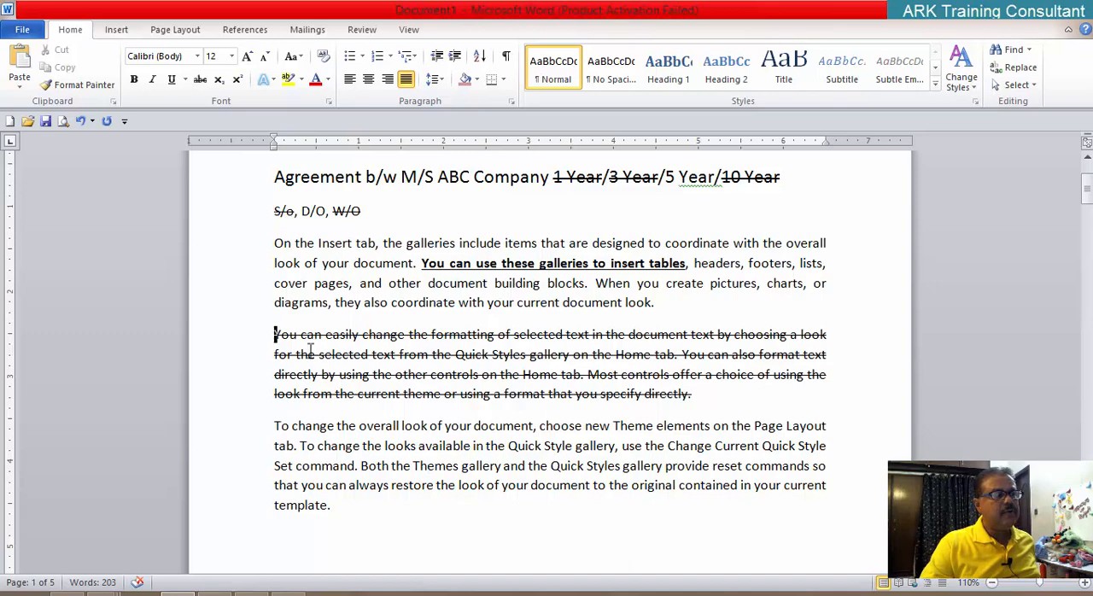
Step: Replace the Strikethrough effect on the paragraph starting "You can easily change" with Double strikethrough from the Font dialog
{"action": "left_click_drag", "start_coordinate": [274, 334], "coordinate": [696, 395]}
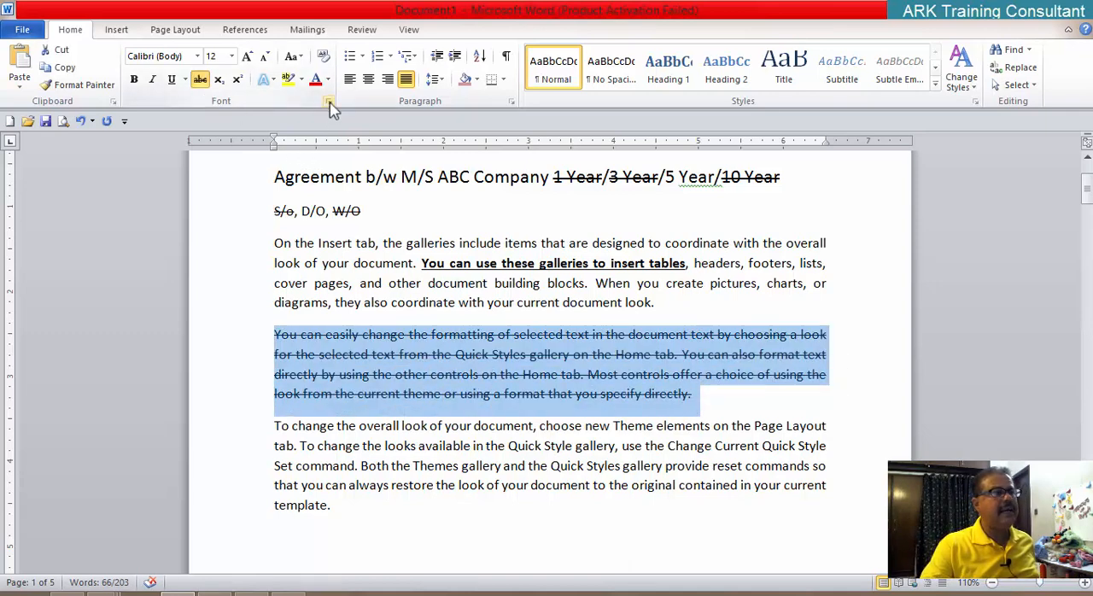
{"action": "left_click", "coordinate": [199, 78]}
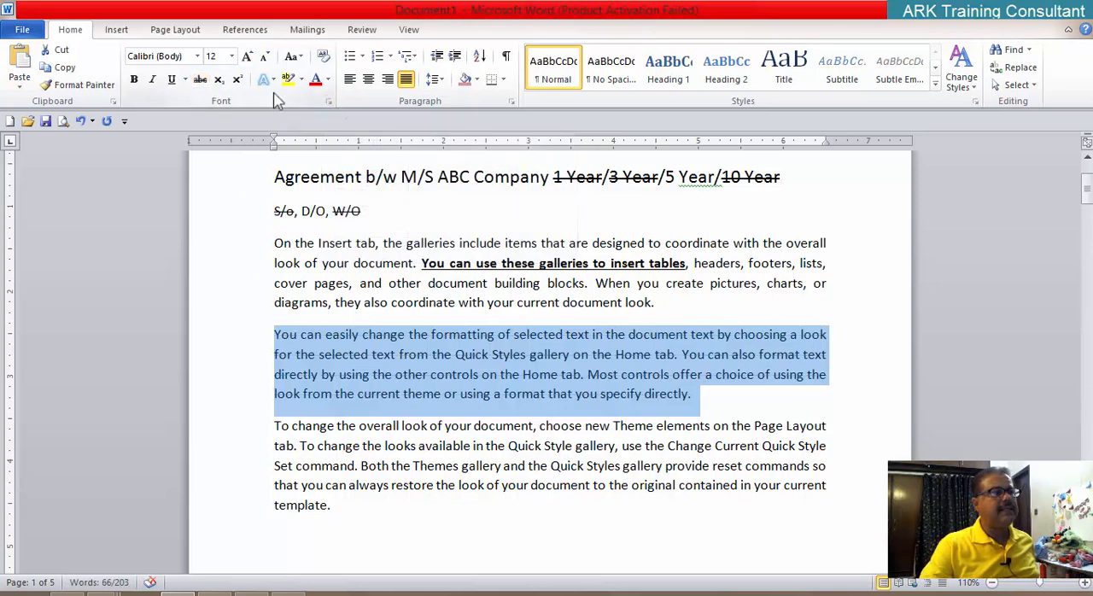
{"action": "left_click", "coordinate": [329, 101]}
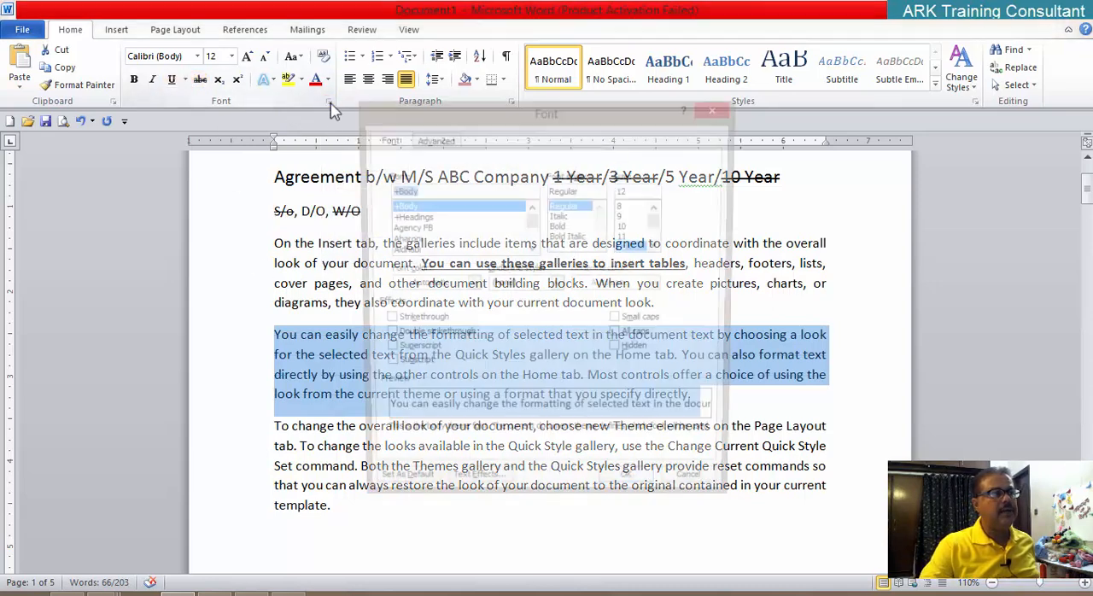
{"action": "left_click", "coordinate": [446, 338]}
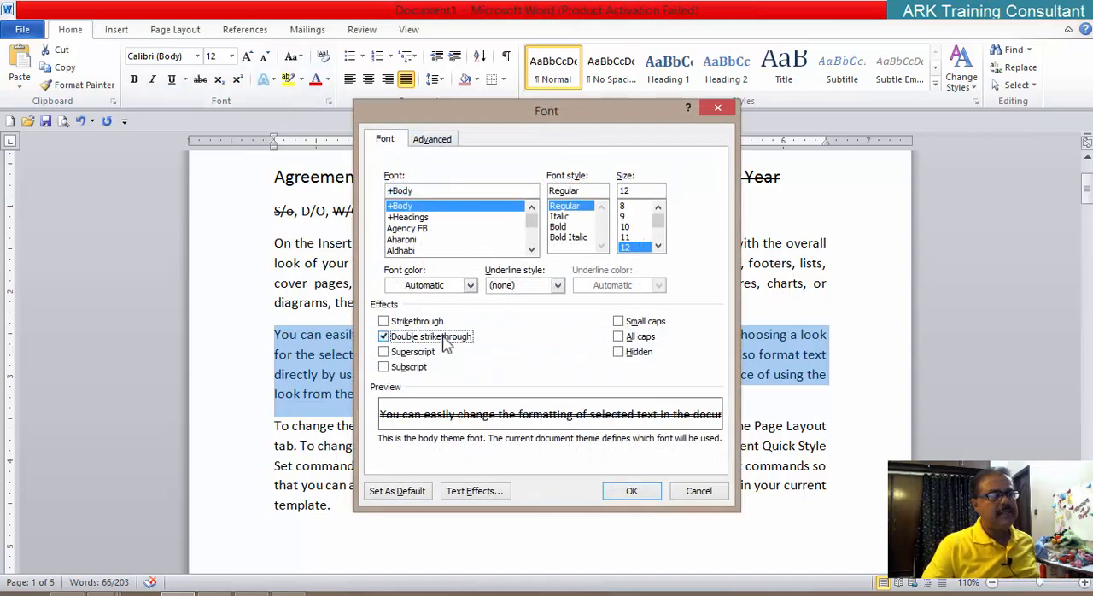
{"action": "left_click", "coordinate": [632, 491]}
{"action": "left_click", "coordinate": [605, 468]}
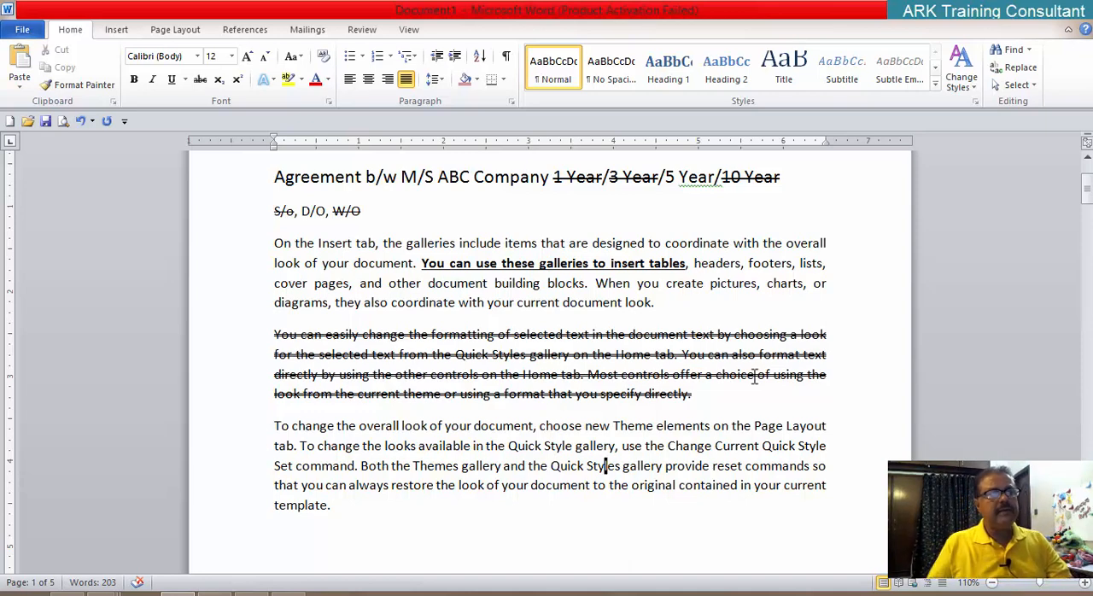
Step: Delete the entire double-struck paragraph starting "You can easily change"
{"action": "left_click", "coordinate": [276, 337]}
{"action": "left_click_drag", "start_coordinate": [292, 342], "coordinate": [729, 398]}
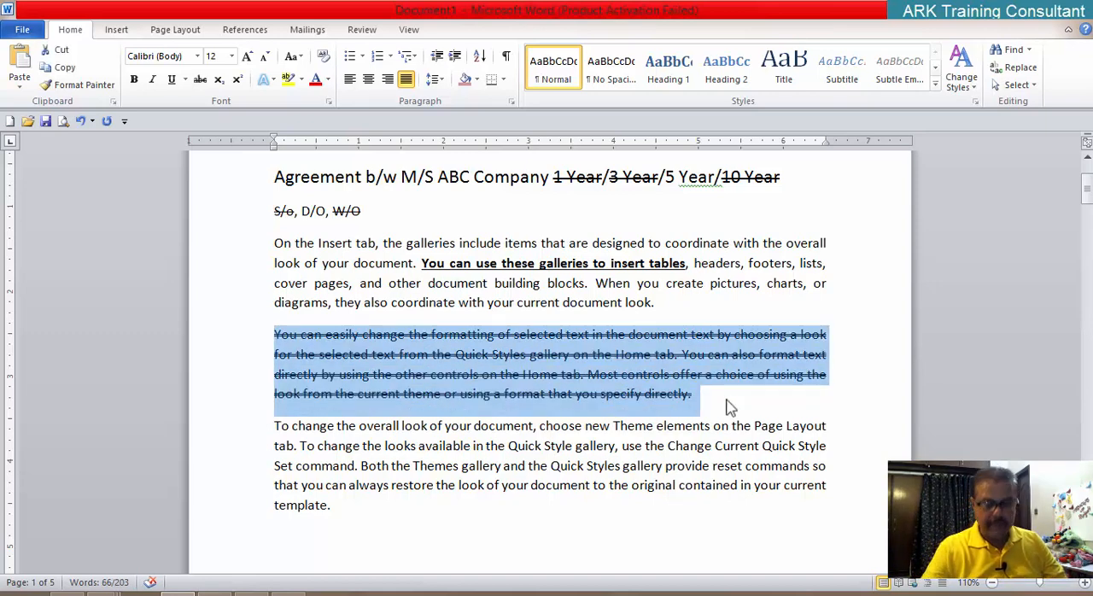
{"action": "key", "text": "Delete"}
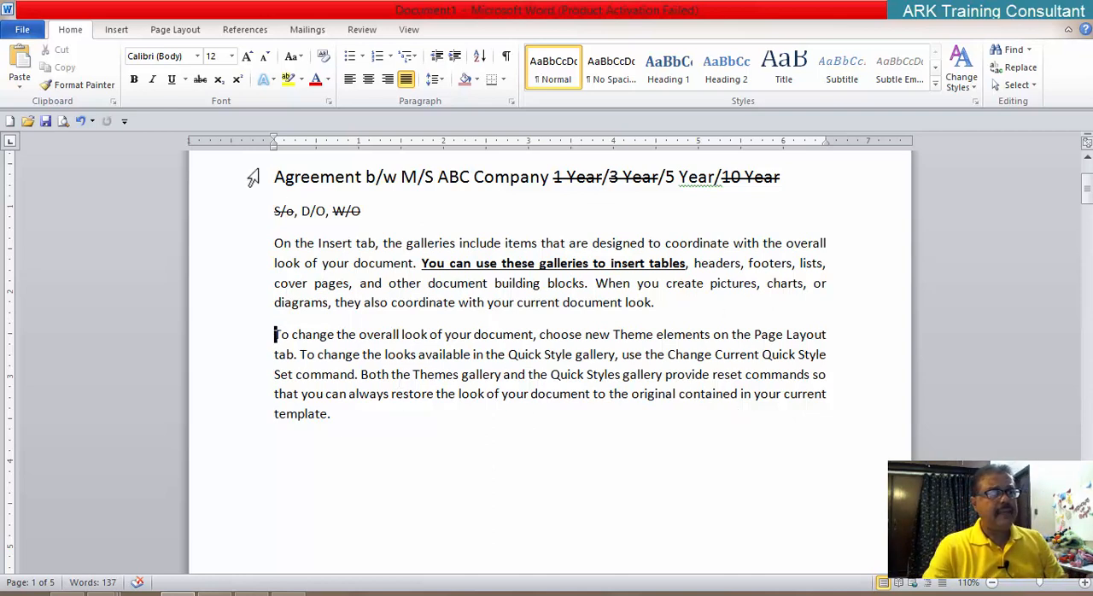
Step: View the effects offered in the Font dialog and close it without changes
{"action": "left_click", "coordinate": [328, 101]}
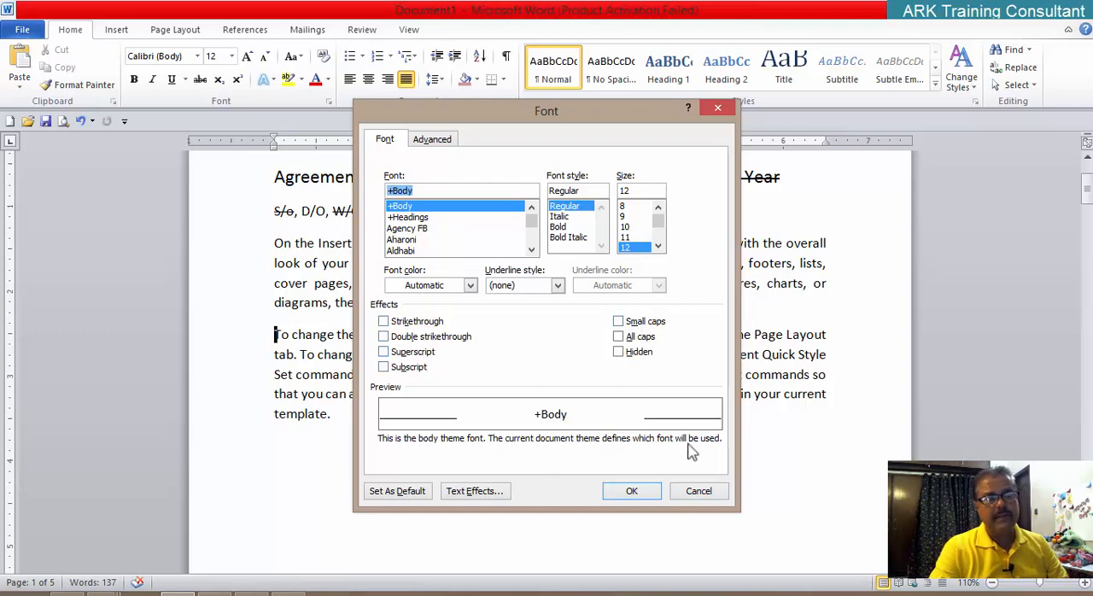
{"action": "left_click", "coordinate": [698, 491]}
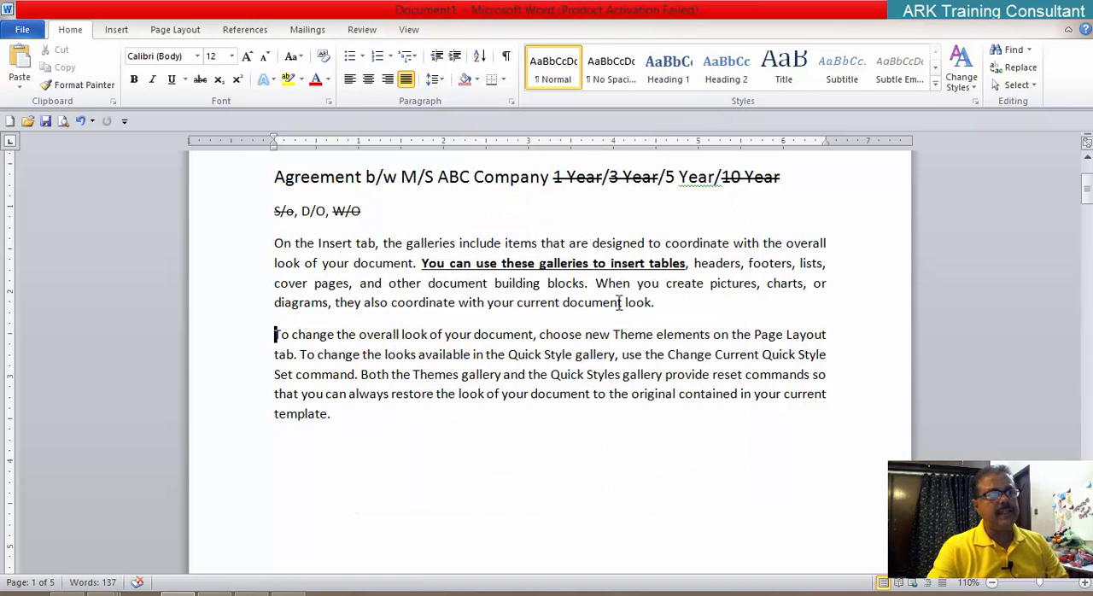
Step: Delete the line starting "Agreement b/w M/S ABC Company" and the "S/o, D/O, W/O" line below it
{"action": "scroll", "coordinate": [620, 303], "scroll_direction": "up", "scroll_amount": 3}
{"action": "double_click", "coordinate": [282, 307]}
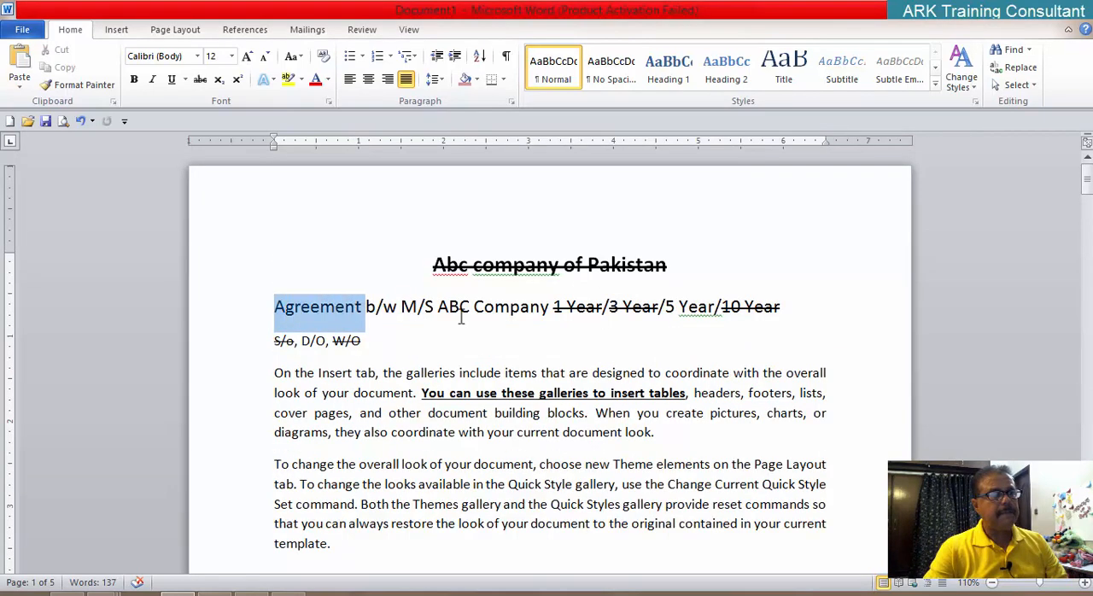
{"action": "left_click_drag", "start_coordinate": [461, 316], "coordinate": [786, 322]}
{"action": "key", "text": "Delete"}
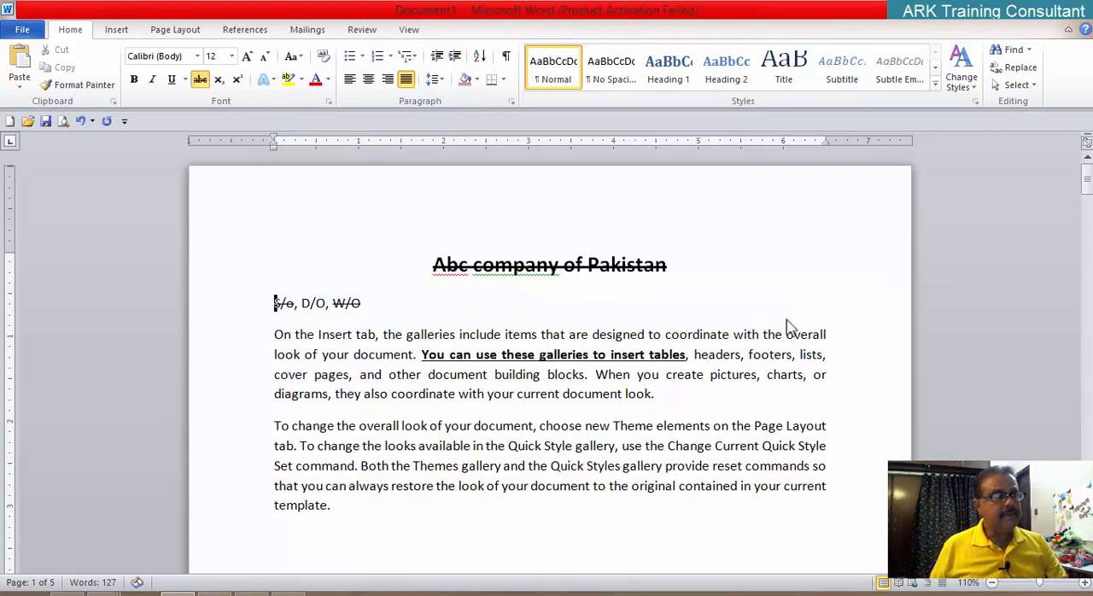
{"action": "key", "text": "Delete"}
{"action": "key", "text": "Delete"}
{"action": "key", "text": "Delete"}
{"action": "key", "text": "Delete"}
{"action": "key", "text": "Delete"}
{"action": "key", "text": "Delete"}
{"action": "key", "text": "Delete"}
{"action": "key", "text": "Delete"}
{"action": "key", "text": "Delete"}
{"action": "key", "text": "Delete"}
{"action": "key", "text": "Delete"}
{"action": "key", "text": "Delete"}
{"action": "key", "text": "Delete"}
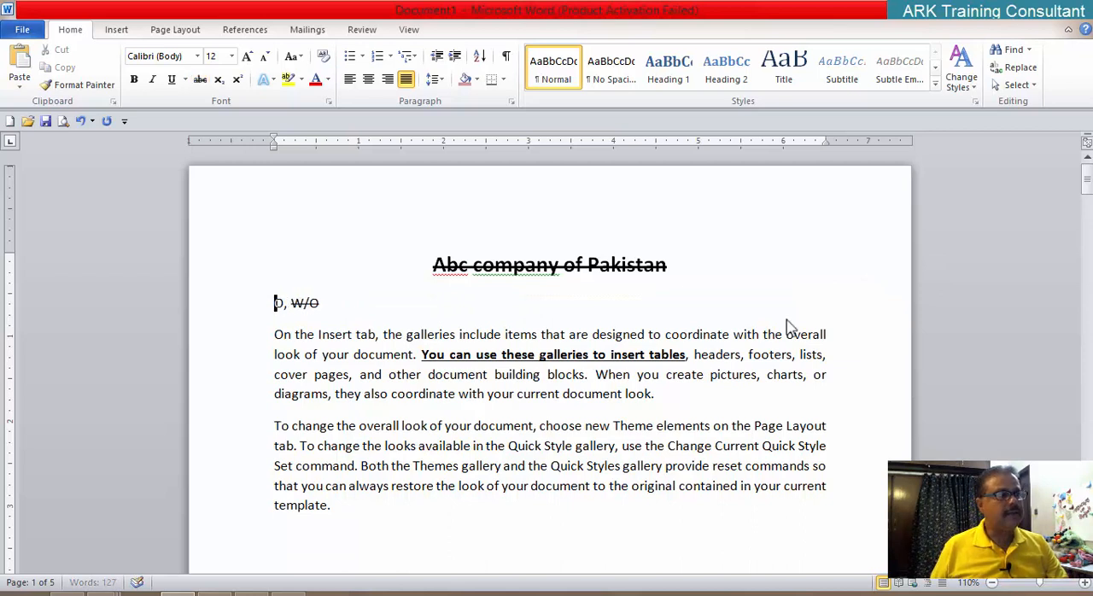
{"action": "key", "text": "Delete"}
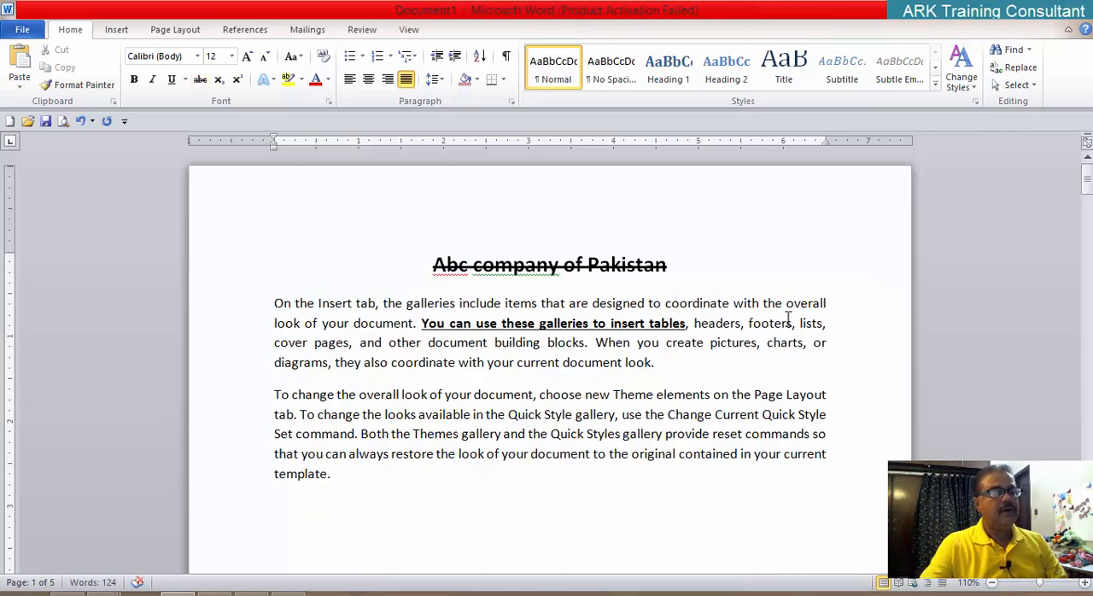
Step: Remove the Strikethrough effect from the title "Abc company of Pakistan" through the Font dialog
{"action": "left_click", "coordinate": [675, 266]}
{"action": "left_click_drag", "start_coordinate": [674, 267], "coordinate": [436, 256]}
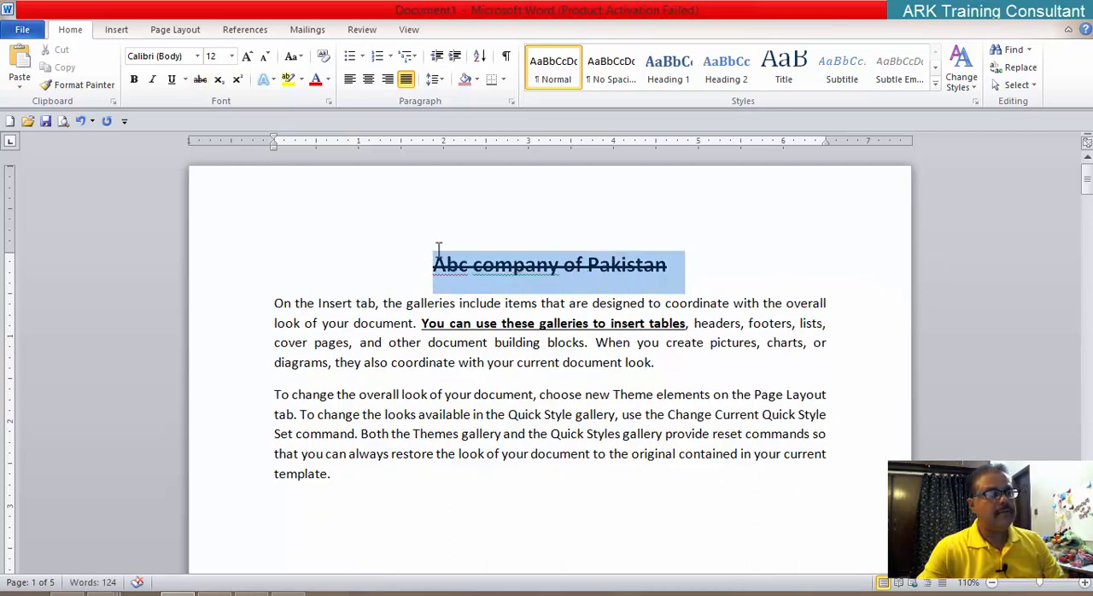
{"action": "left_click", "coordinate": [329, 103]}
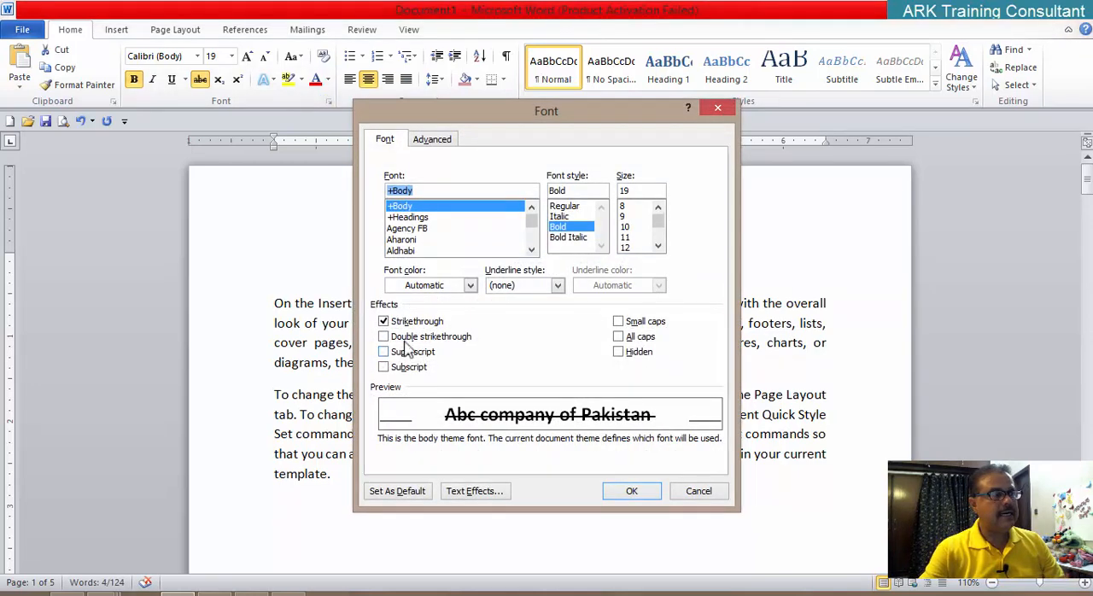
{"action": "left_click", "coordinate": [403, 322]}
{"action": "left_click", "coordinate": [632, 491]}
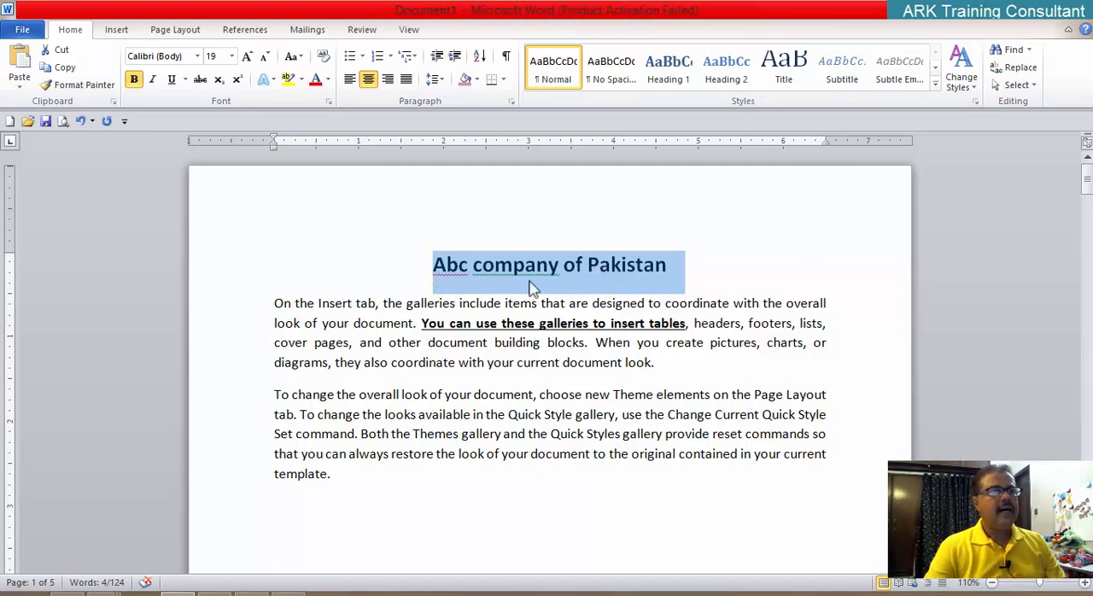
Step: View the Font dialog's effects for the selected title and close the dialog without applying anything
{"action": "left_click", "coordinate": [329, 101]}
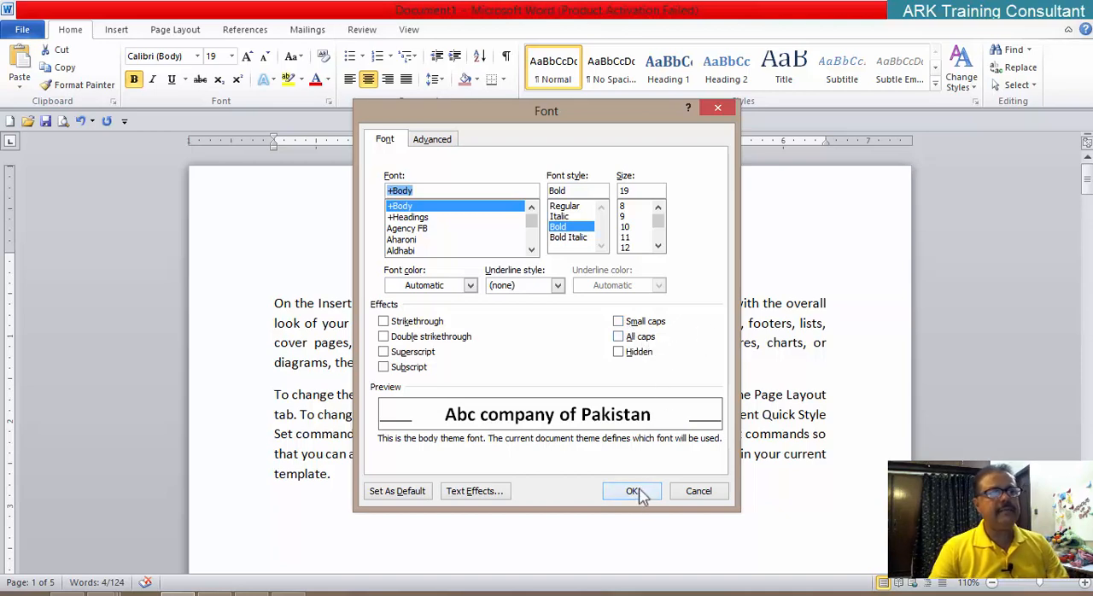
{"action": "left_click", "coordinate": [690, 493]}
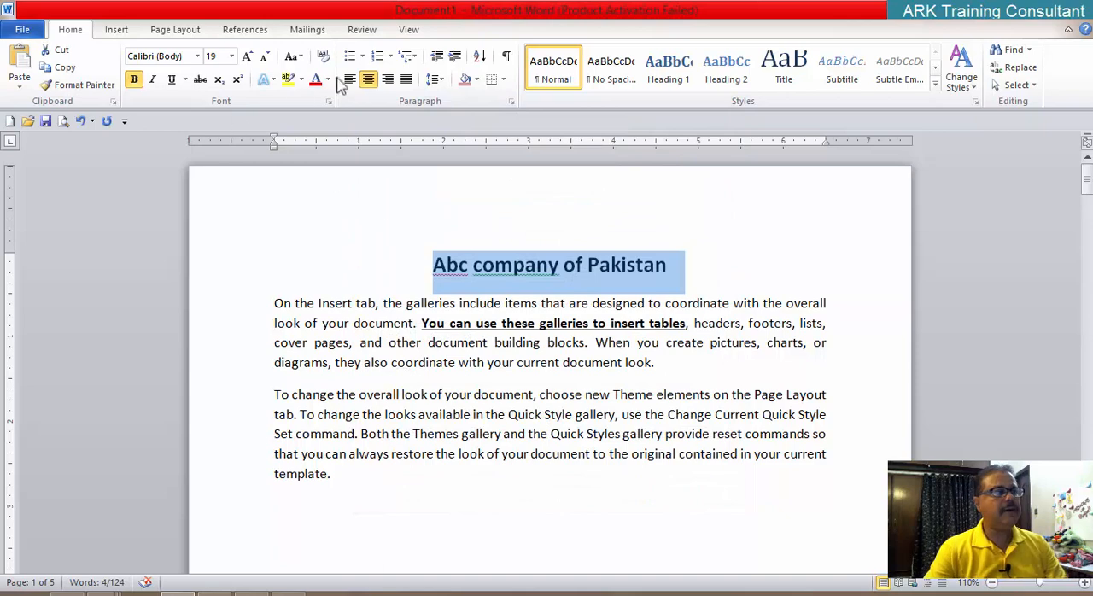
Step: Left-align the title "Abc company of Pakistan" and set its font size to 16
{"action": "left_click", "coordinate": [351, 80]}
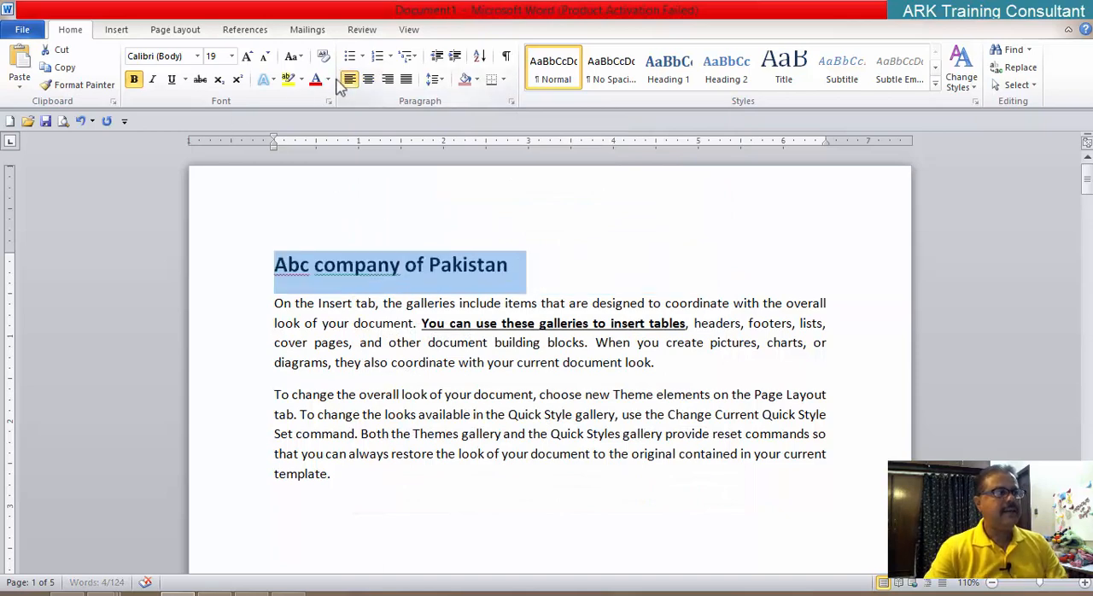
{"action": "left_click", "coordinate": [231, 56]}
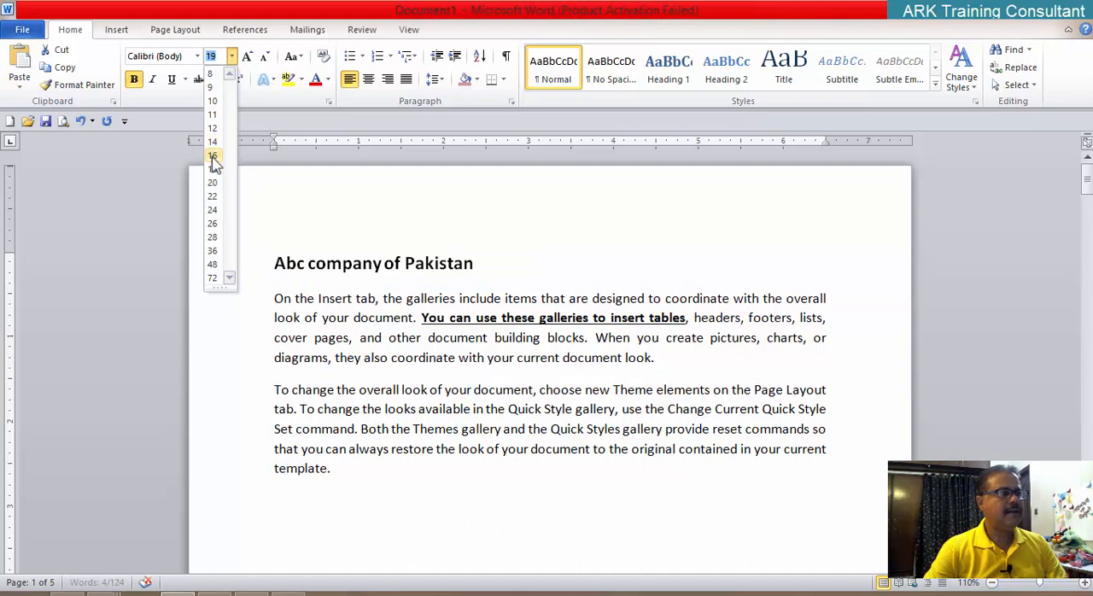
{"action": "left_click", "coordinate": [213, 157]}
{"action": "left_click", "coordinate": [477, 267]}
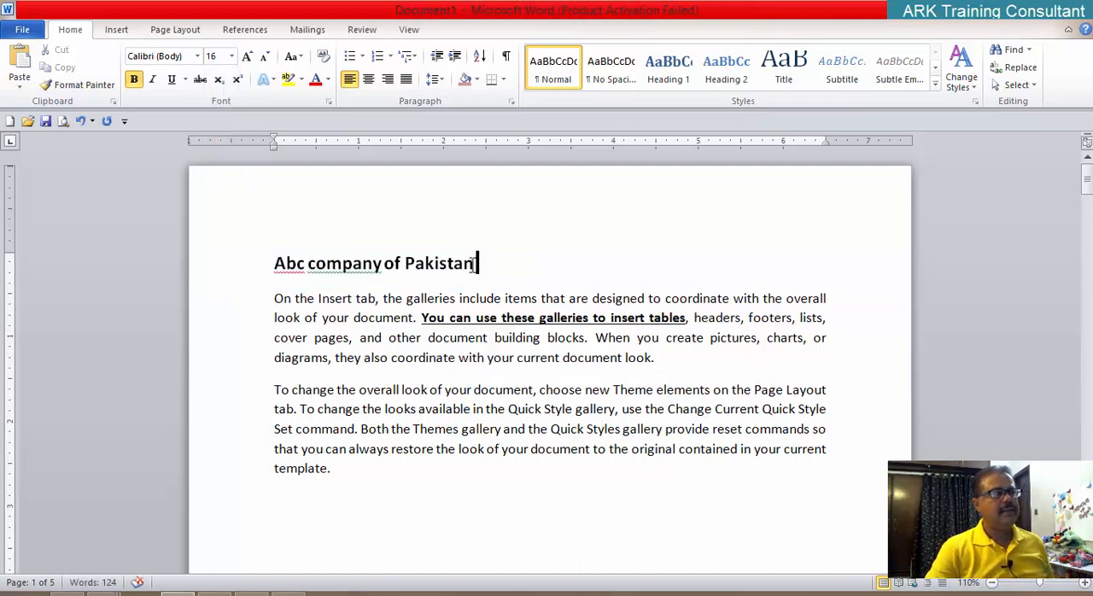
Step: Copy the title "Abc company of Pakistan" and paste a duplicate on a new line directly below it
{"action": "left_click_drag", "start_coordinate": [475, 264], "coordinate": [294, 246]}
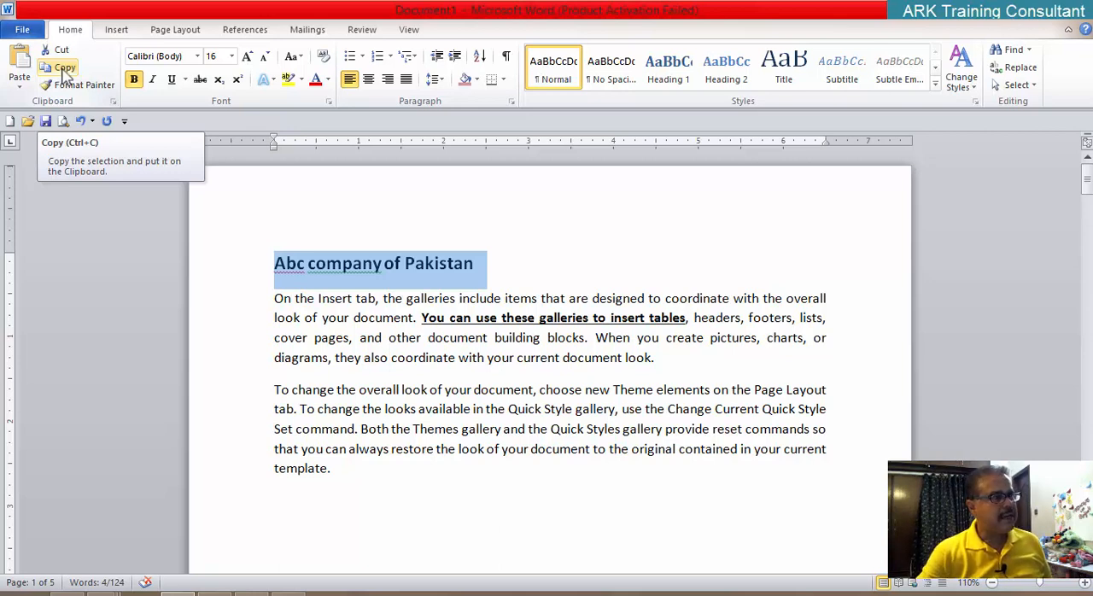
{"action": "left_click", "coordinate": [64, 75]}
{"action": "left_click", "coordinate": [474, 266]}
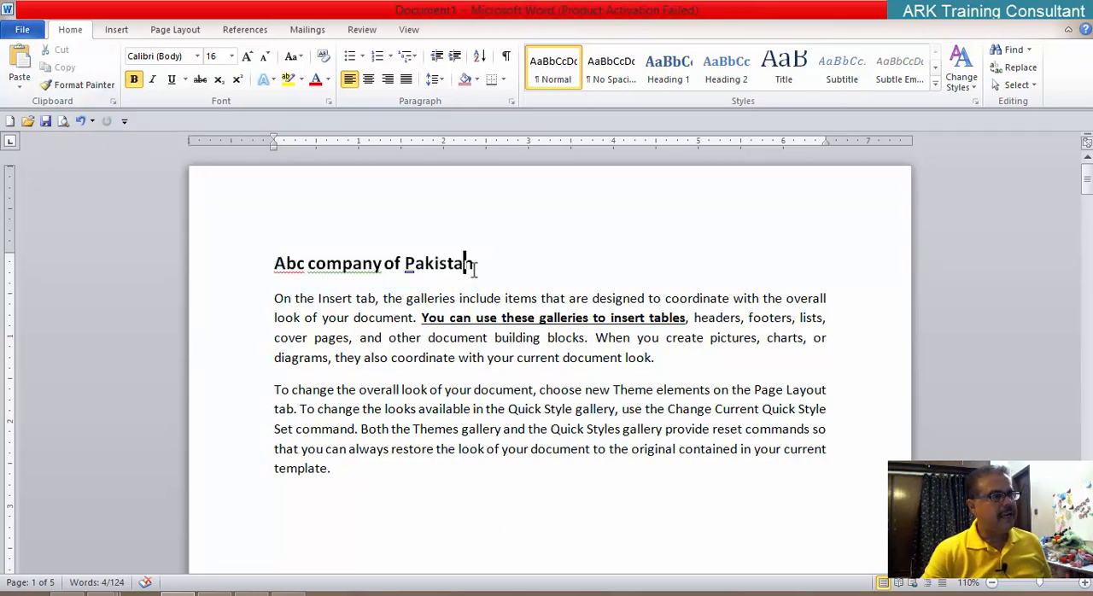
{"action": "key", "text": "Return"}
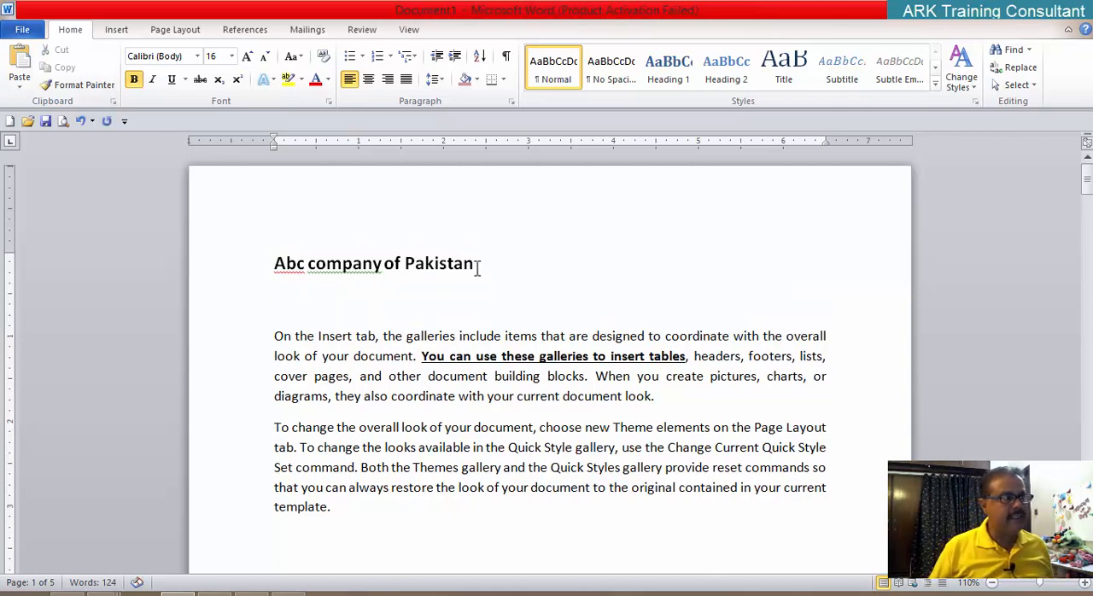
{"action": "left_click", "coordinate": [21, 65]}
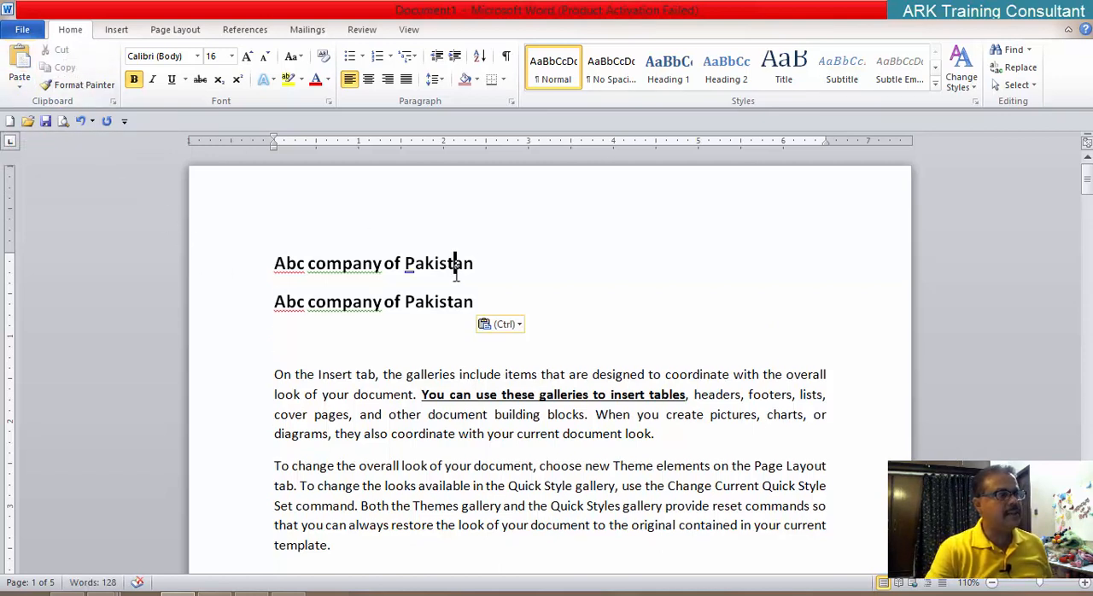
{"action": "left_click", "coordinate": [366, 279]}
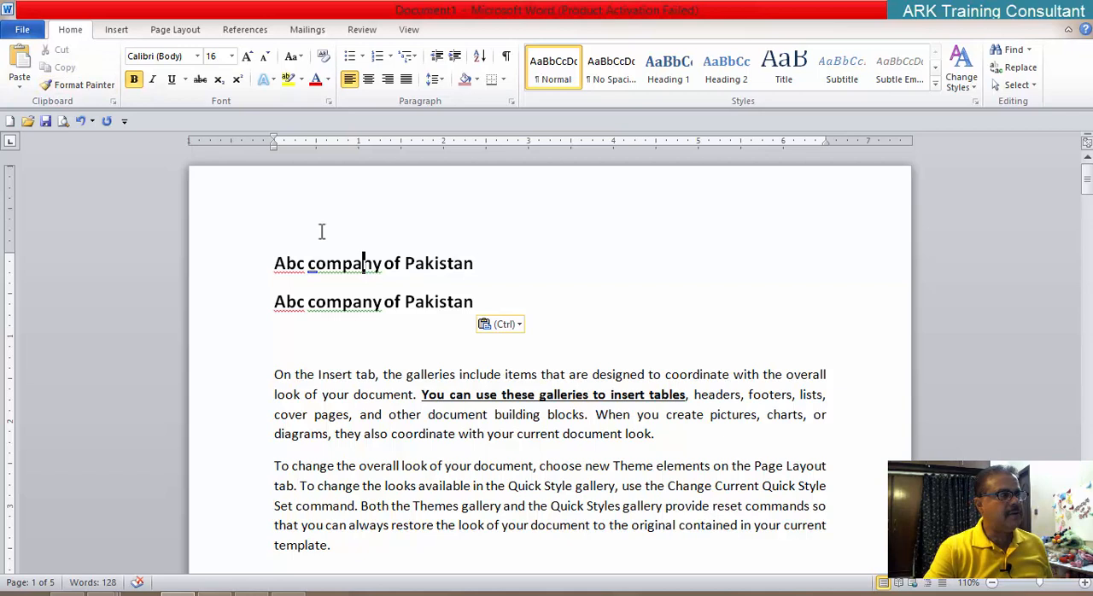
{"action": "left_click", "coordinate": [78, 84]}
{"action": "left_click_drag", "start_coordinate": [475, 263], "coordinate": [327, 245]}
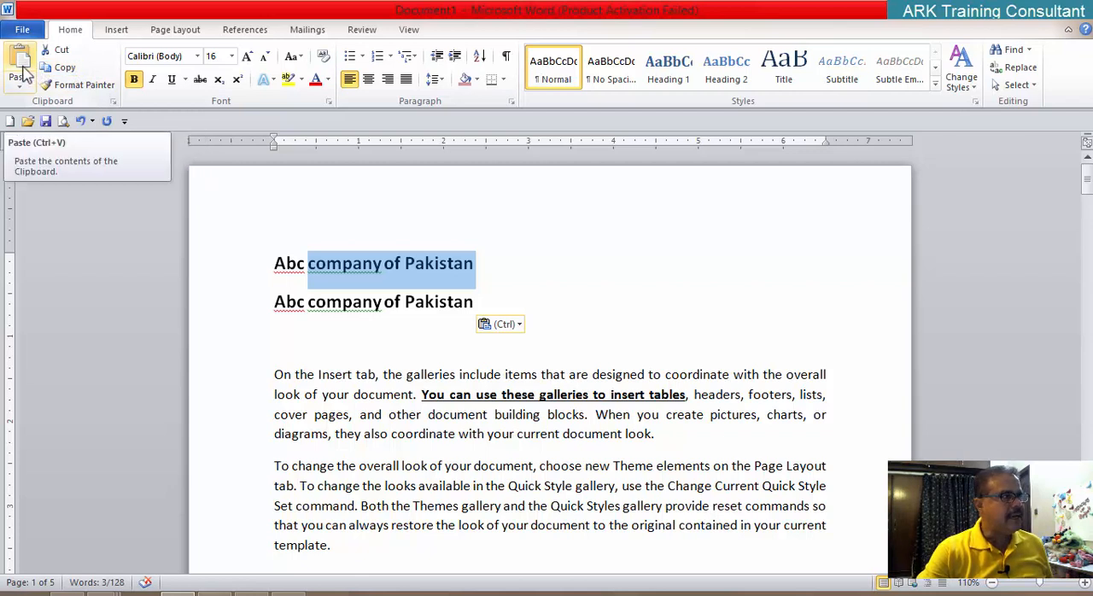
{"action": "left_click", "coordinate": [625, 283]}
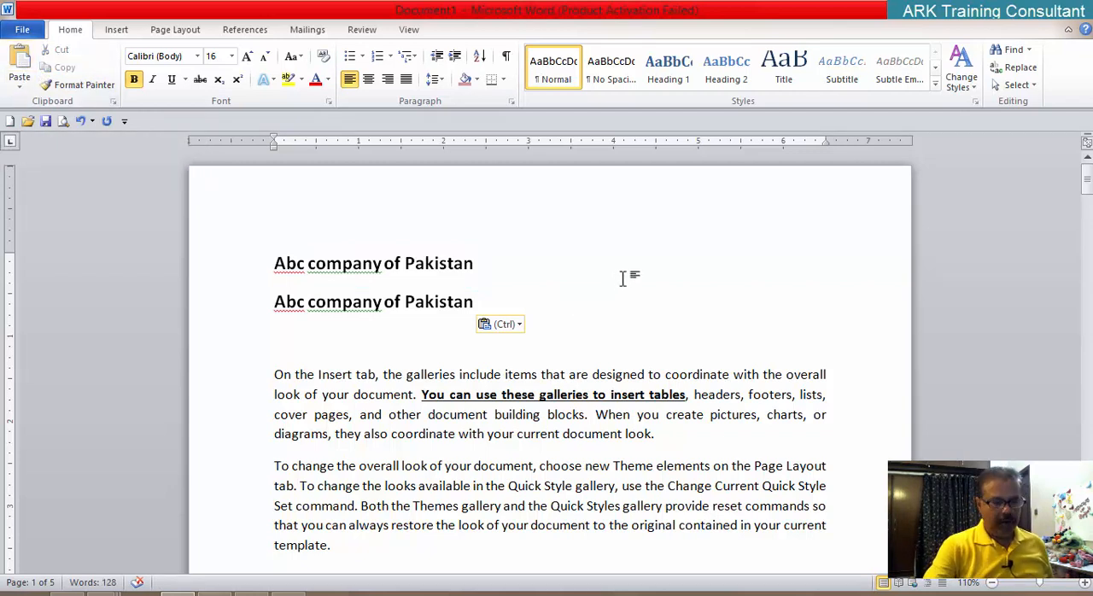
Step: Insert two blank lines above the first title and enter "Copy Ctrl C" on the second one
{"action": "left_click", "coordinate": [275, 262]}
{"action": "key", "text": "Return"}
{"action": "key", "text": "Return"}
{"action": "key", "text": "Up"}
{"action": "type", "text": "c"}
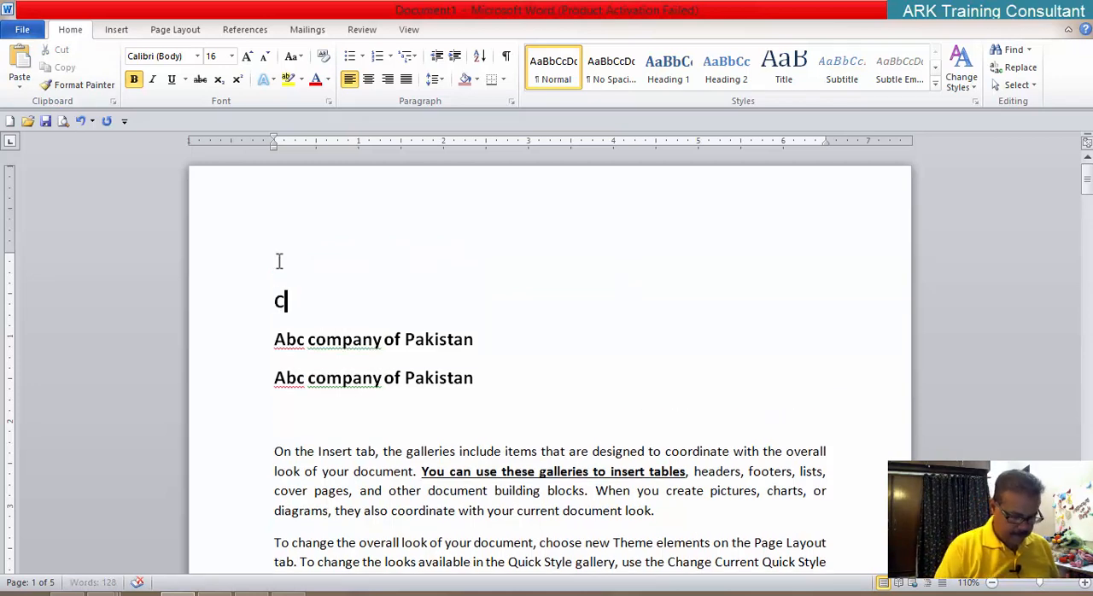
{"action": "type", "text": "opy  CTr"}
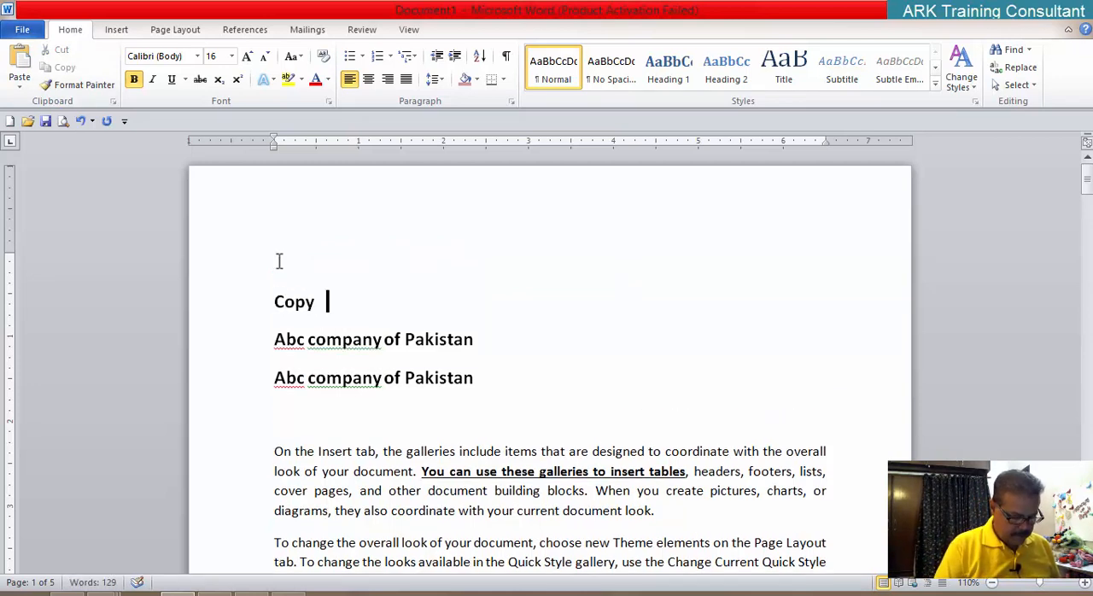
{"action": "type", "text": "lk"}
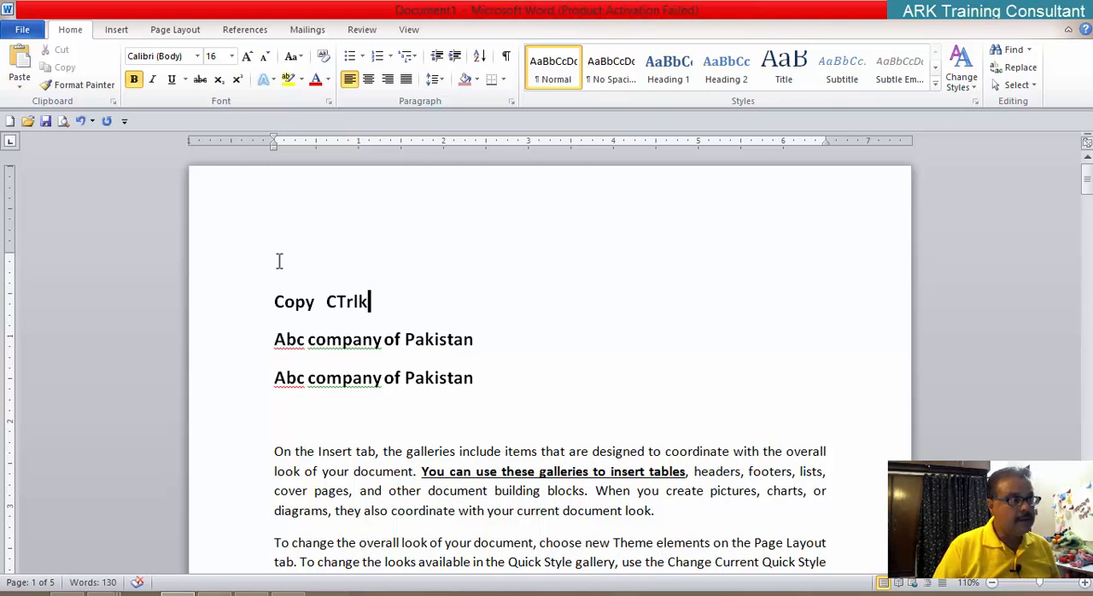
{"action": "key", "text": "BackSpace"}
{"action": "key", "text": "BackSpace"}
{"action": "key", "text": "BackSpace"}
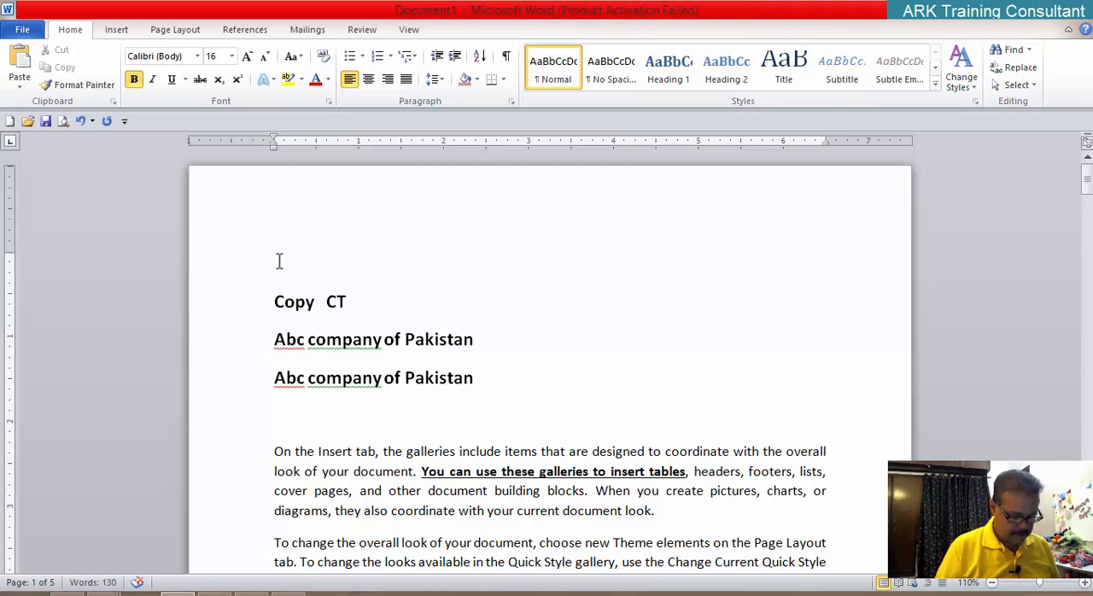
{"action": "key", "text": "BackSpace"}
{"action": "type", "text": "t"}
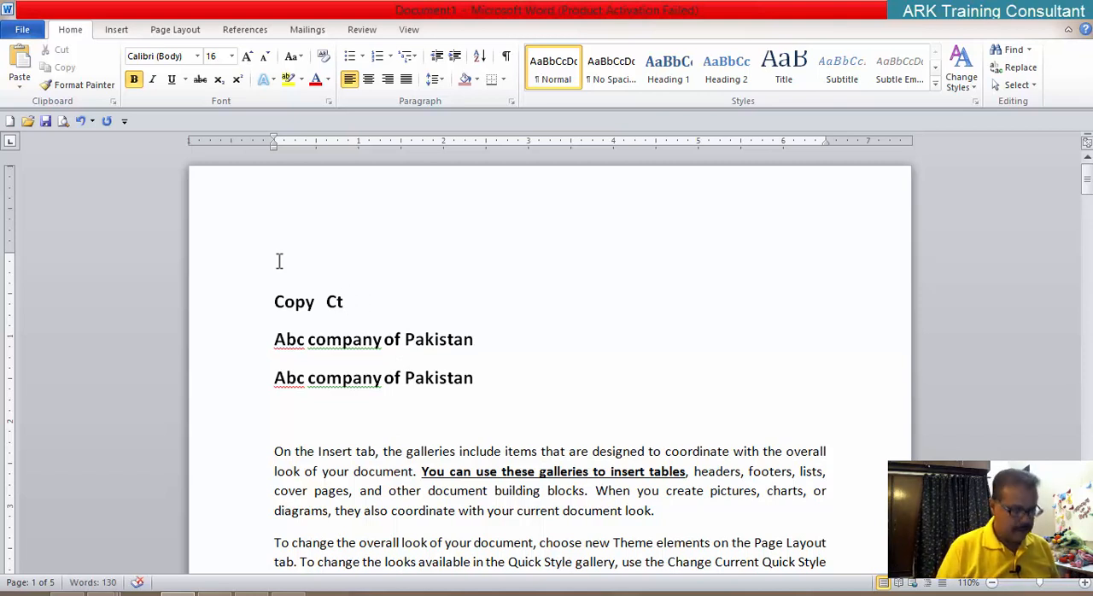
{"action": "type", "text": "rl  C"}
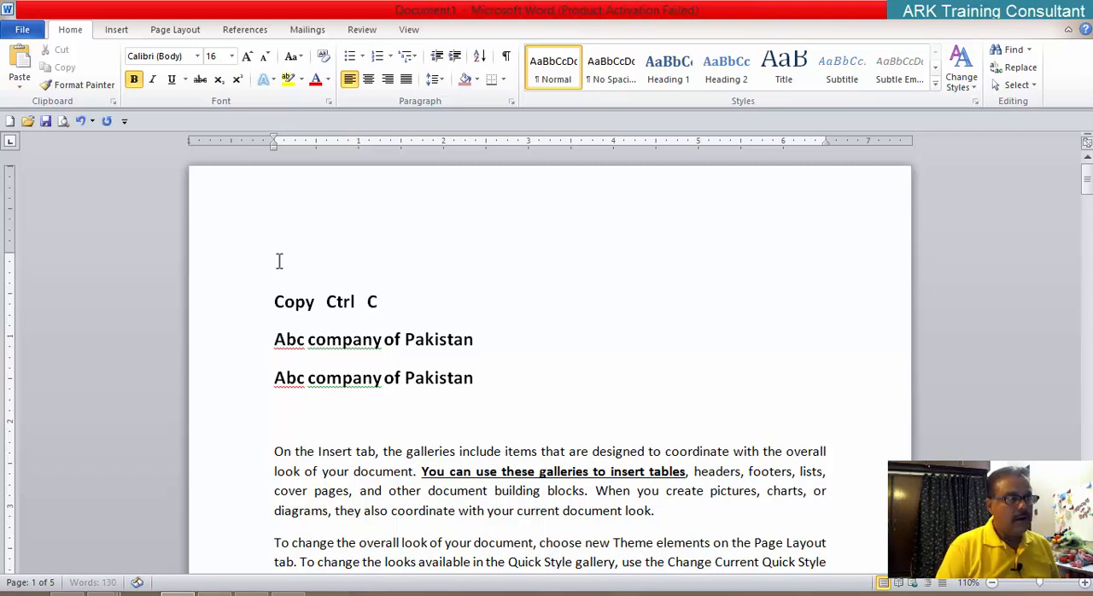
Step: Add a line reading "Paste Ctrl V" directly below the copy shortcut note
{"action": "key", "text": "Return"}
{"action": "type", "text": "Pas"}
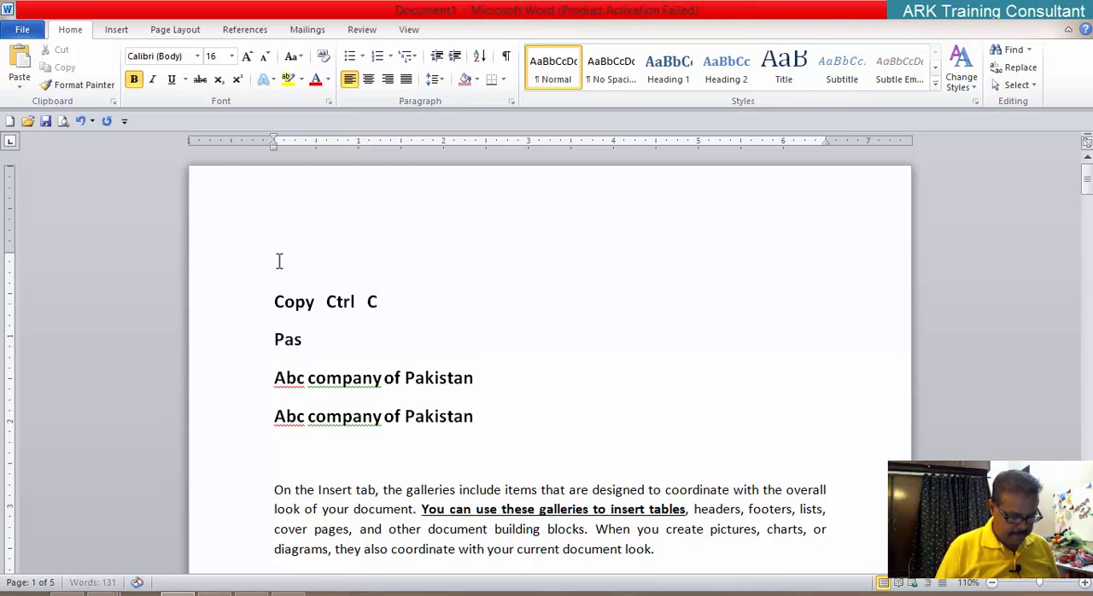
{"action": "type", "text": "te  "}
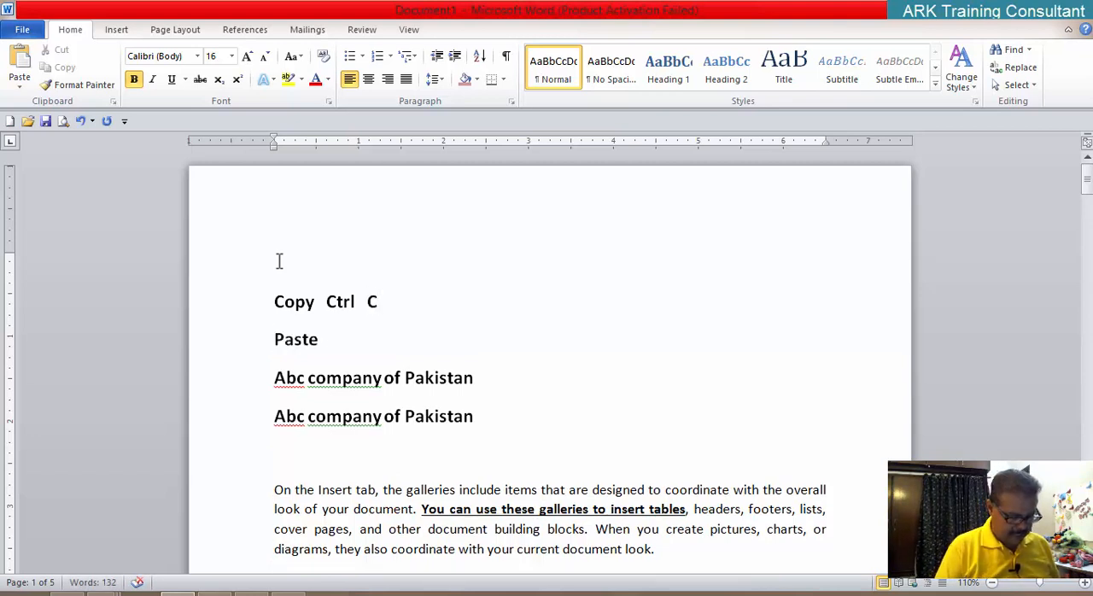
{"action": "type", "text": "Ctrl V"}
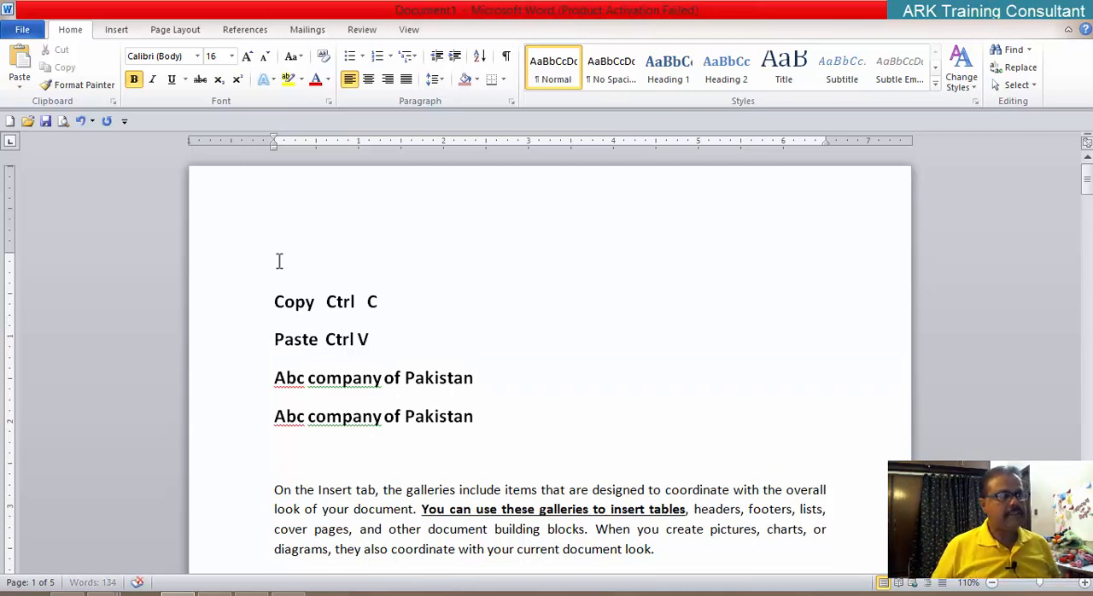
{"action": "key", "text": "Left"}
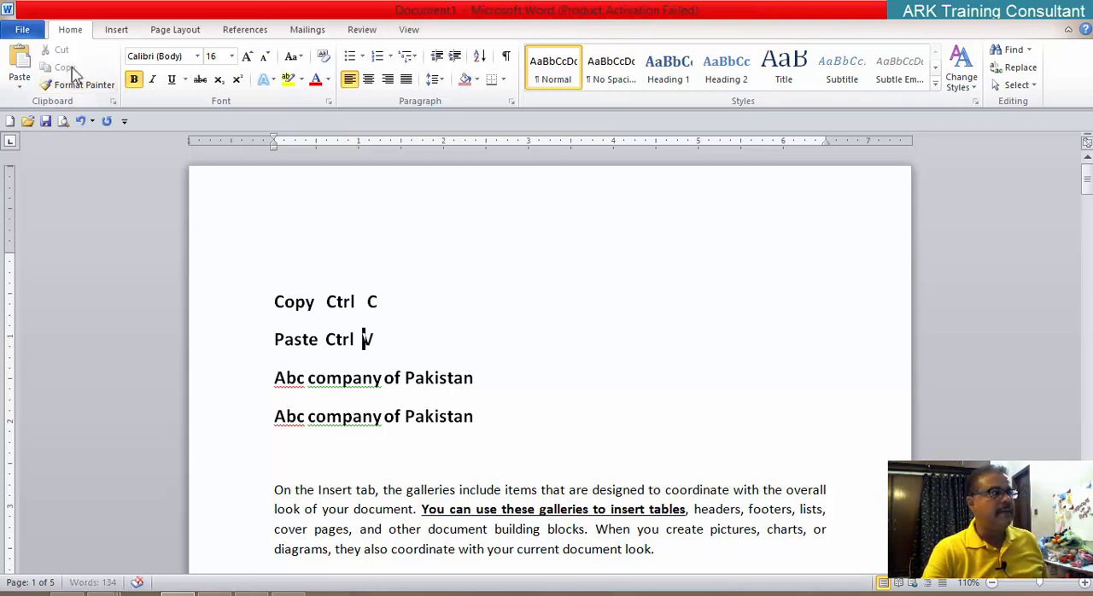
{"action": "left_click", "coordinate": [408, 227]}
{"action": "left_click_drag", "start_coordinate": [349, 319], "coordinate": [337, 316]}
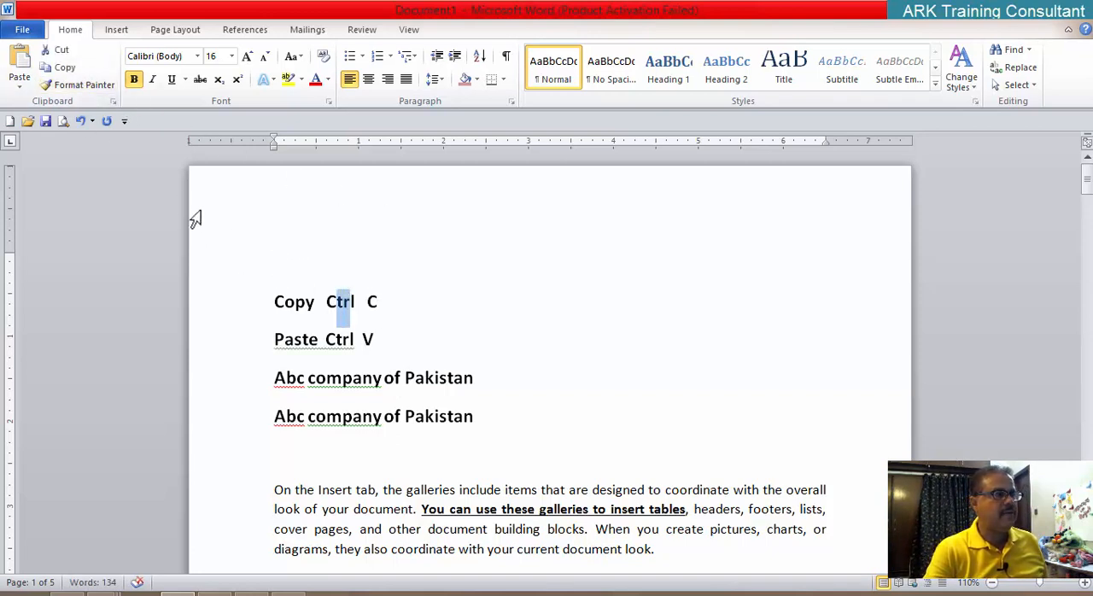
{"action": "left_click", "coordinate": [68, 70]}
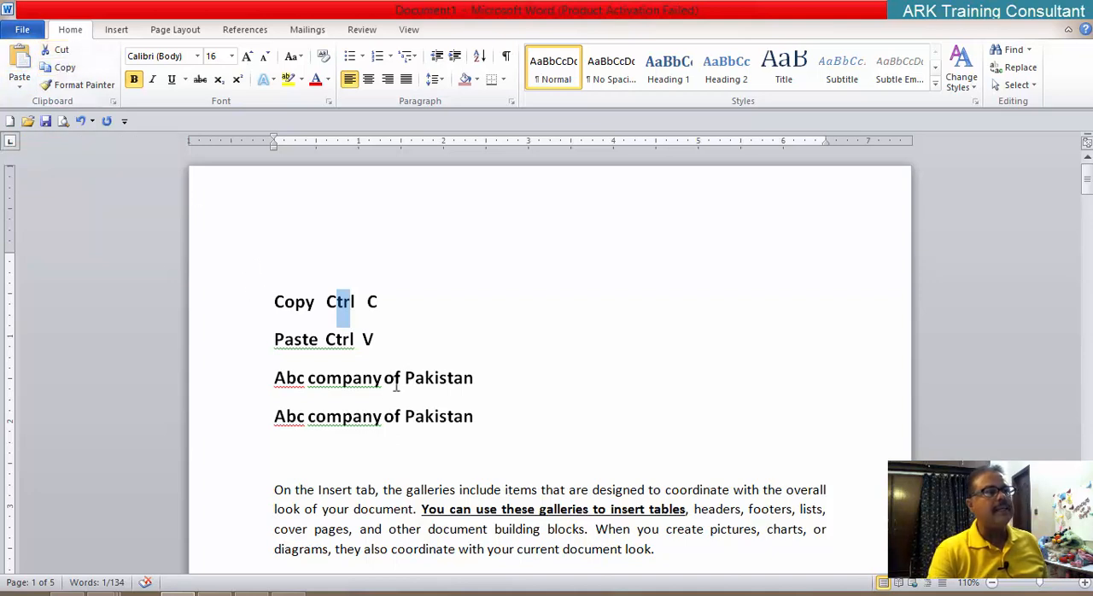
{"action": "left_click", "coordinate": [392, 317]}
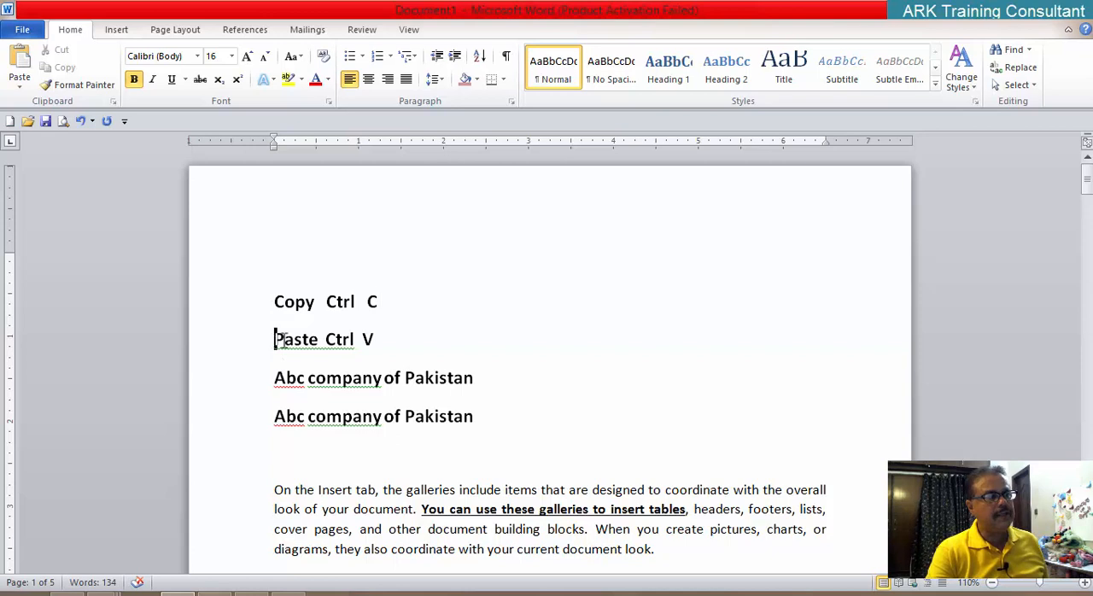
Step: Cut the "Paste Ctrl V" line and paste it on a new line above the "Copy Ctrl C" note
{"action": "left_click_drag", "start_coordinate": [273, 340], "coordinate": [384, 342]}
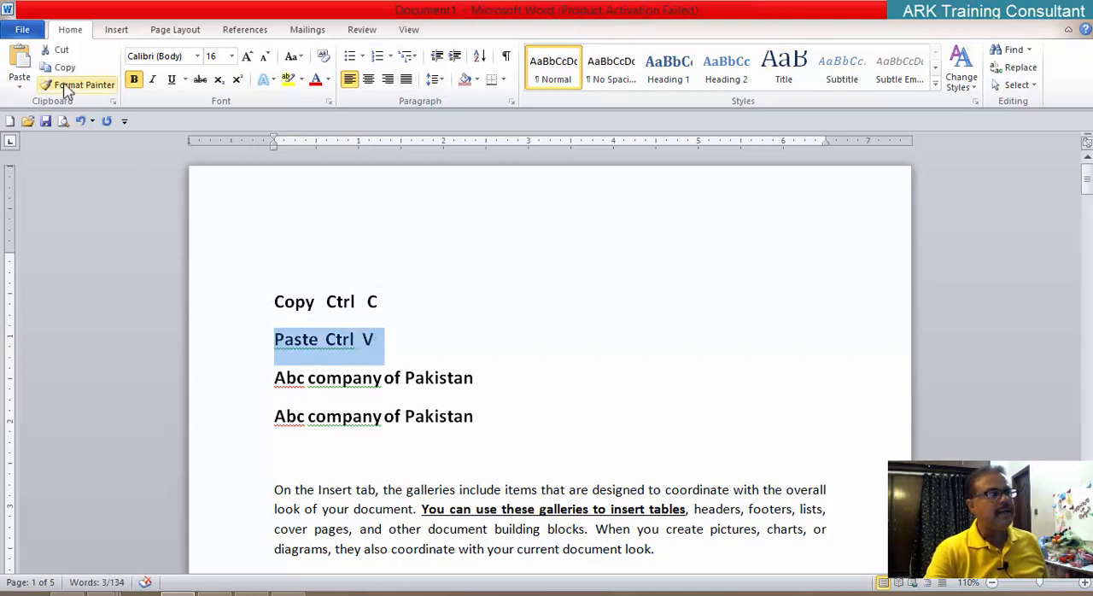
{"action": "left_click", "coordinate": [61, 51]}
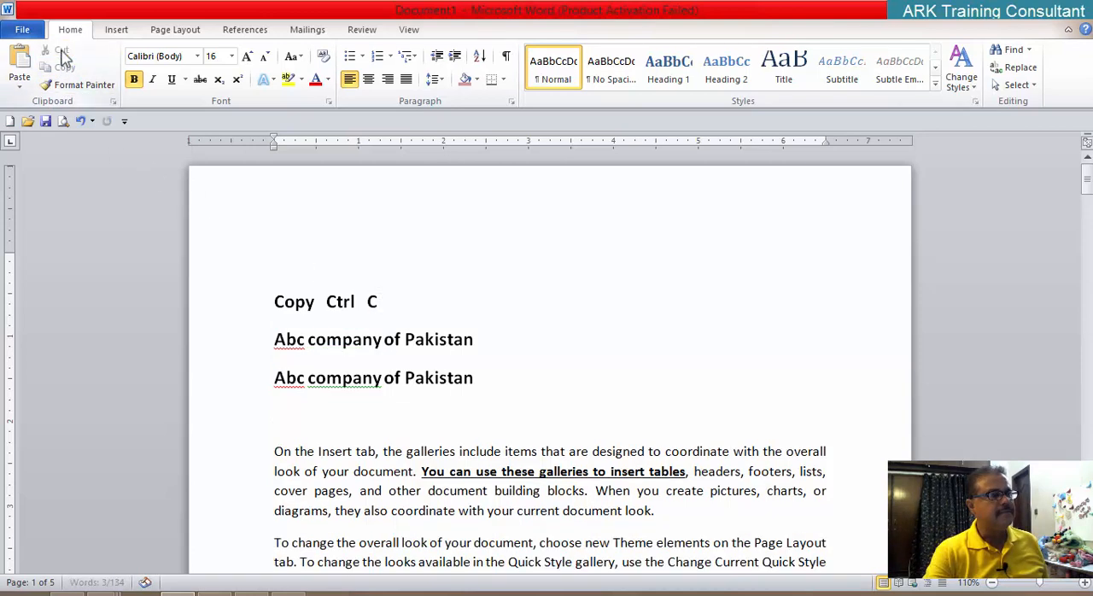
{"action": "left_click", "coordinate": [273, 302]}
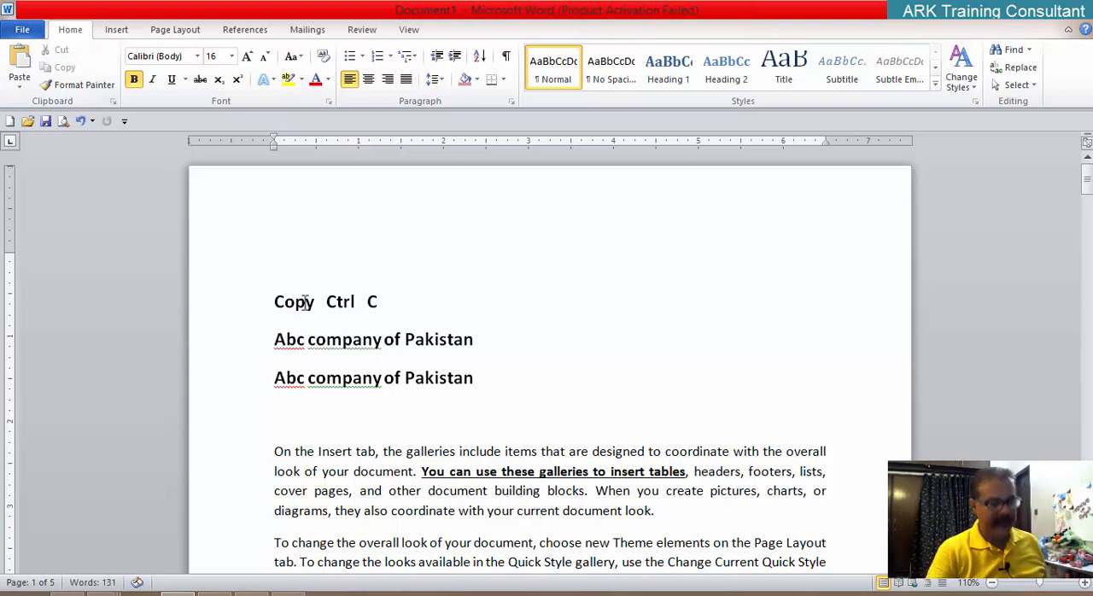
{"action": "key", "text": "Return"}
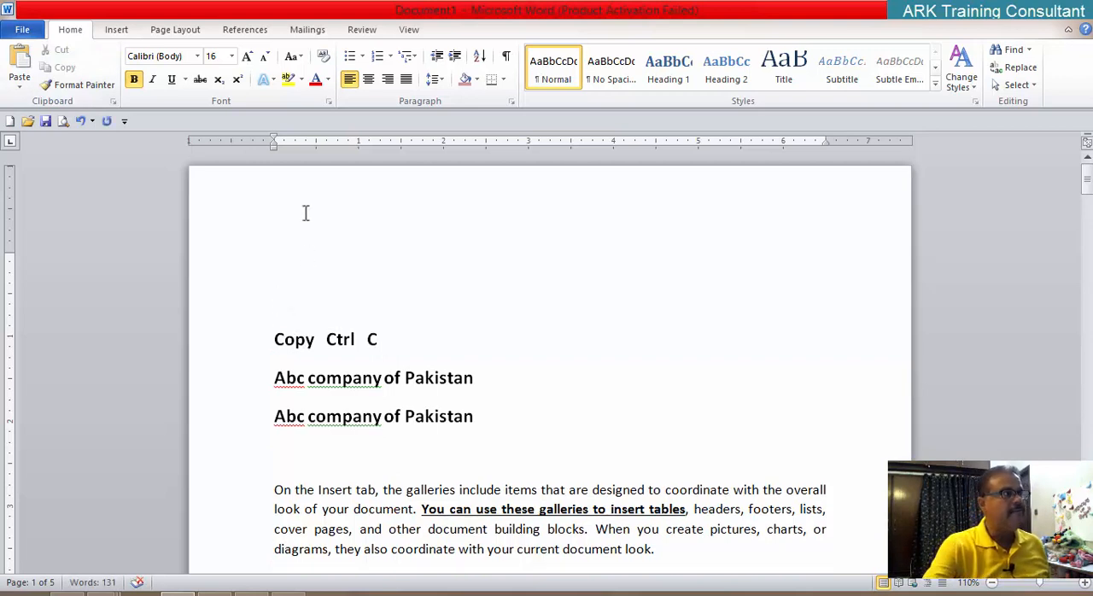
{"action": "left_click", "coordinate": [21, 63]}
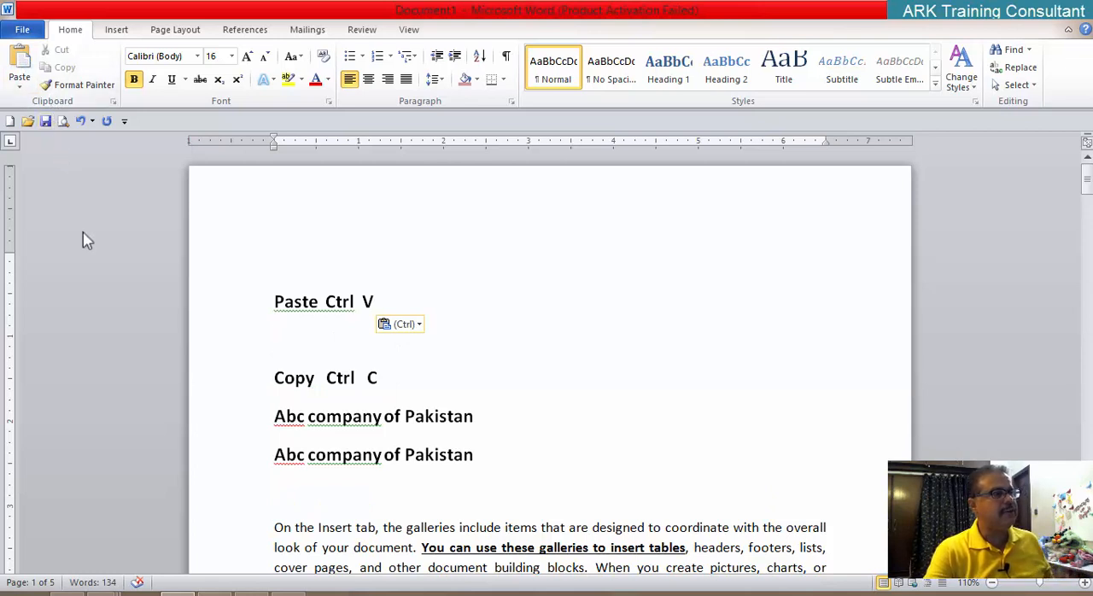
Step: Undo moving the "Paste Ctrl V" line, including its cut and the inserted blank line
{"action": "key", "text": "ctrl+z"}
{"action": "key", "text": "ctrl+z"}
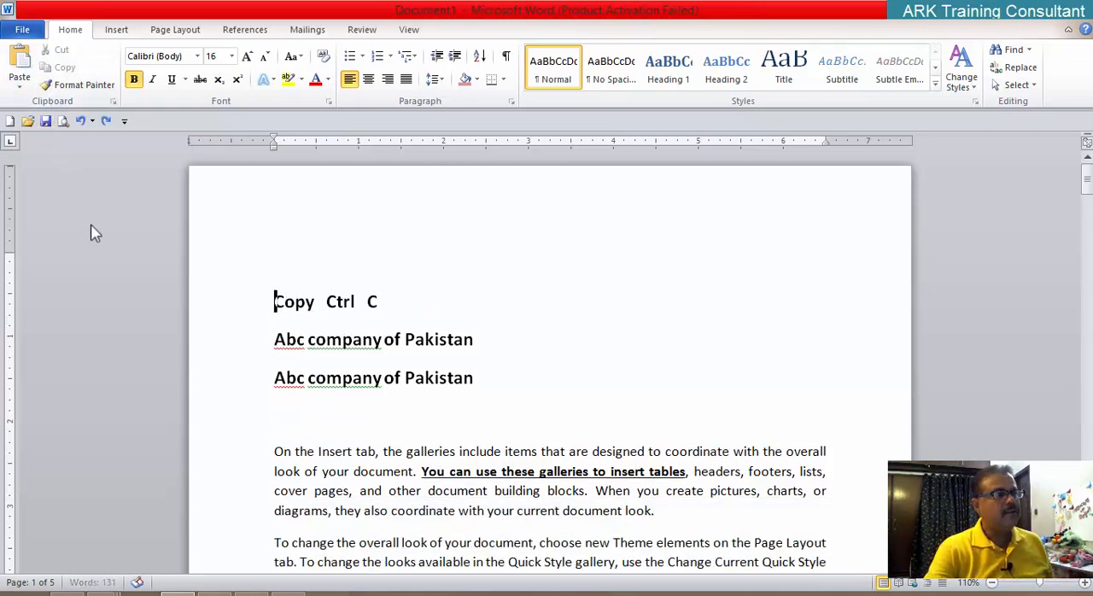
{"action": "key", "text": "ctrl+z"}
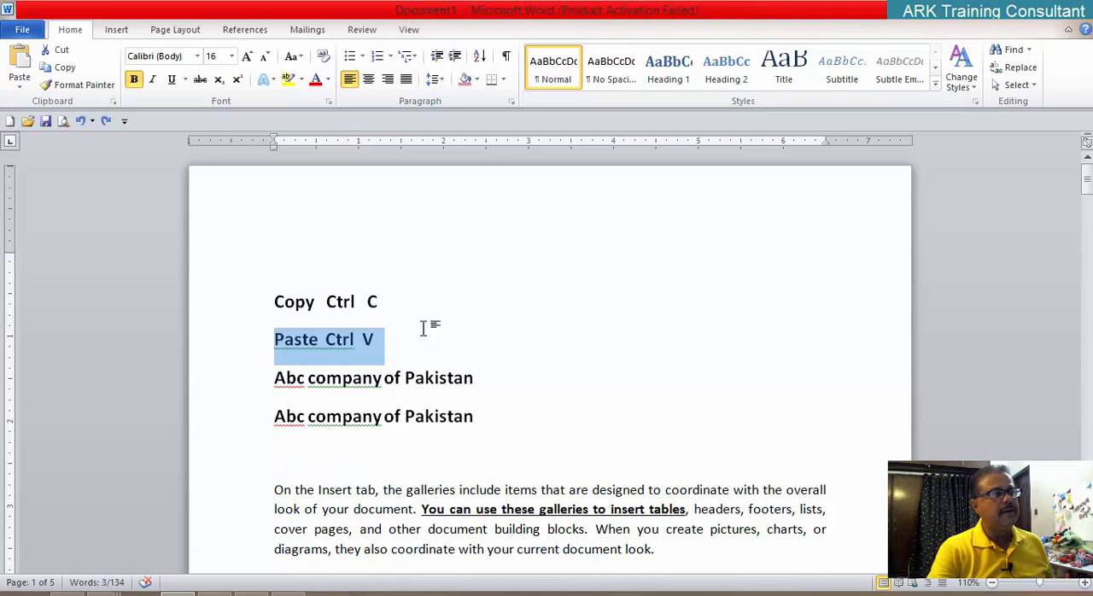
{"action": "left_click", "coordinate": [427, 335]}
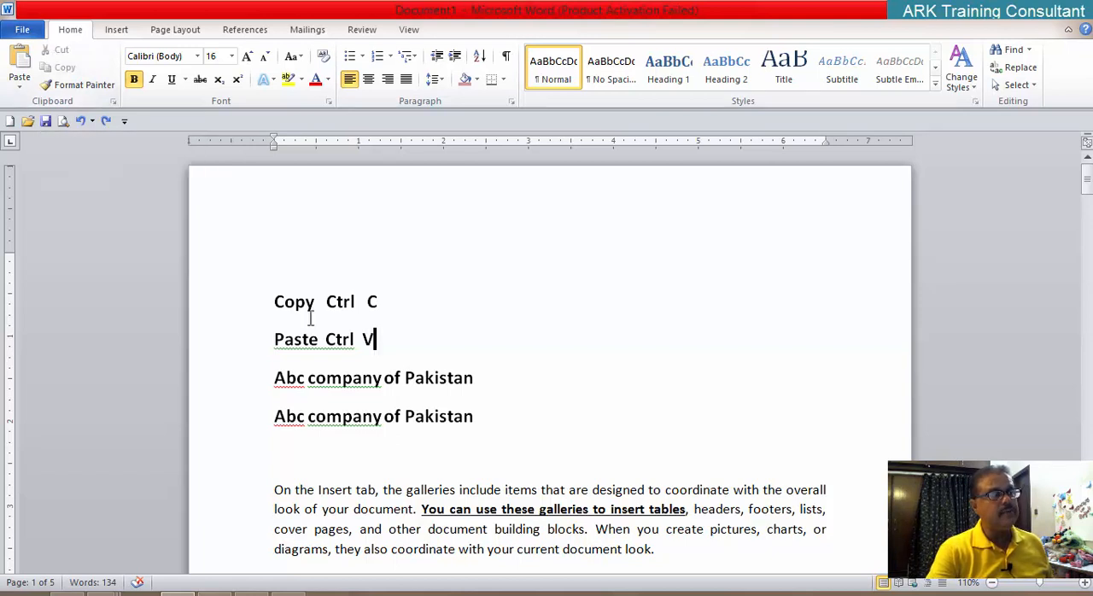
Step: Copy the second "Abc company of Pakistan" title and paste it on a new line below the paragraph ending in "template."
{"action": "scroll", "coordinate": [342, 342], "scroll_direction": "down", "scroll_amount": 3}
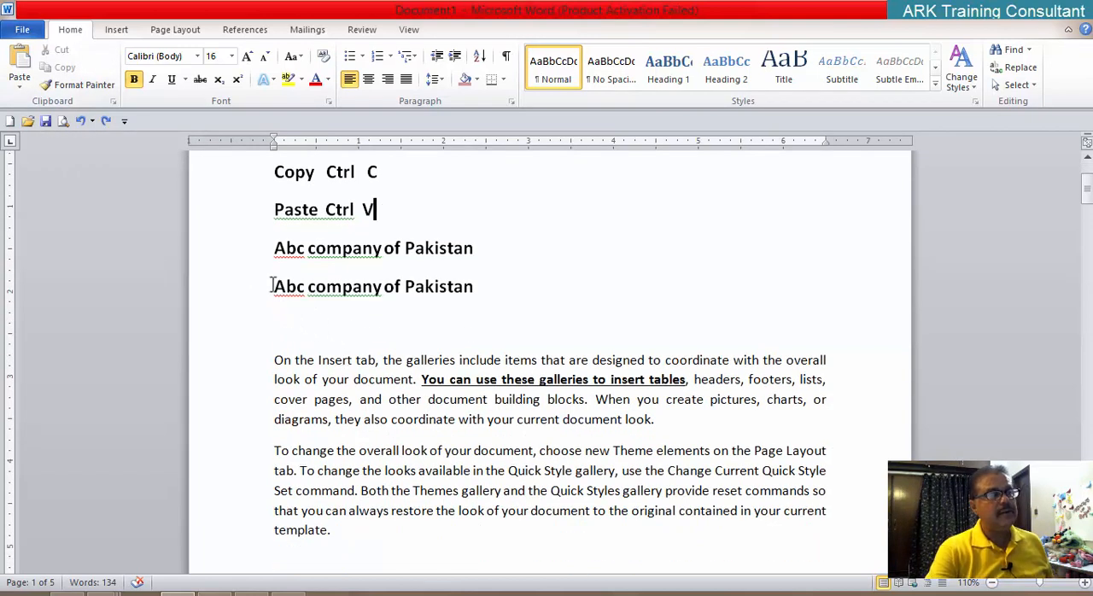
{"action": "left_click_drag", "start_coordinate": [274, 287], "coordinate": [444, 291]}
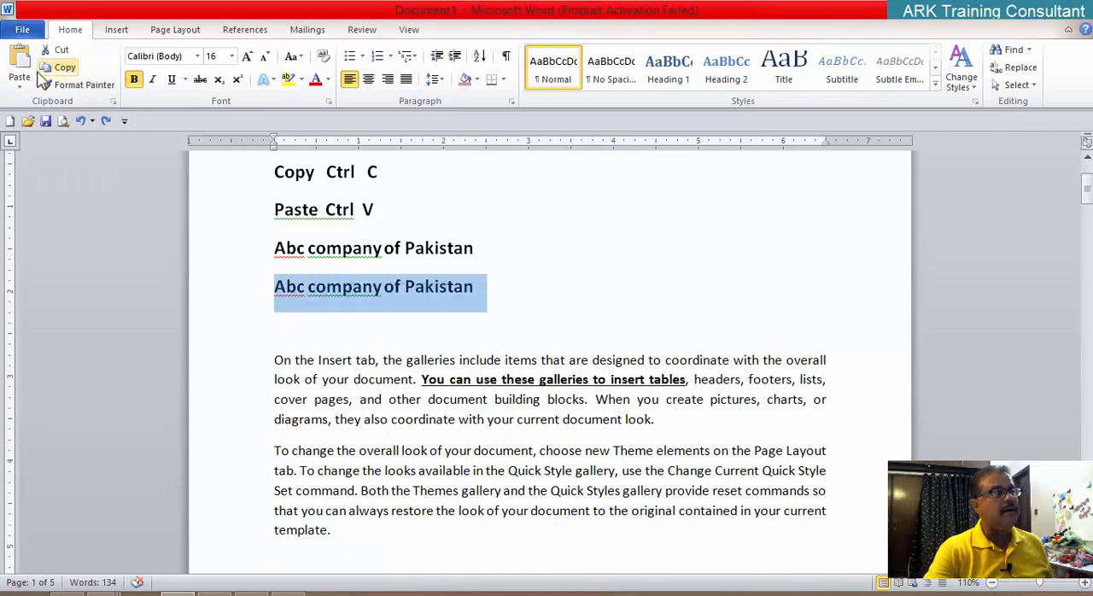
{"action": "scroll", "coordinate": [317, 374], "scroll_direction": "down", "scroll_amount": 3}
{"action": "left_click", "coordinate": [317, 391]}
{"action": "left_click", "coordinate": [337, 370]}
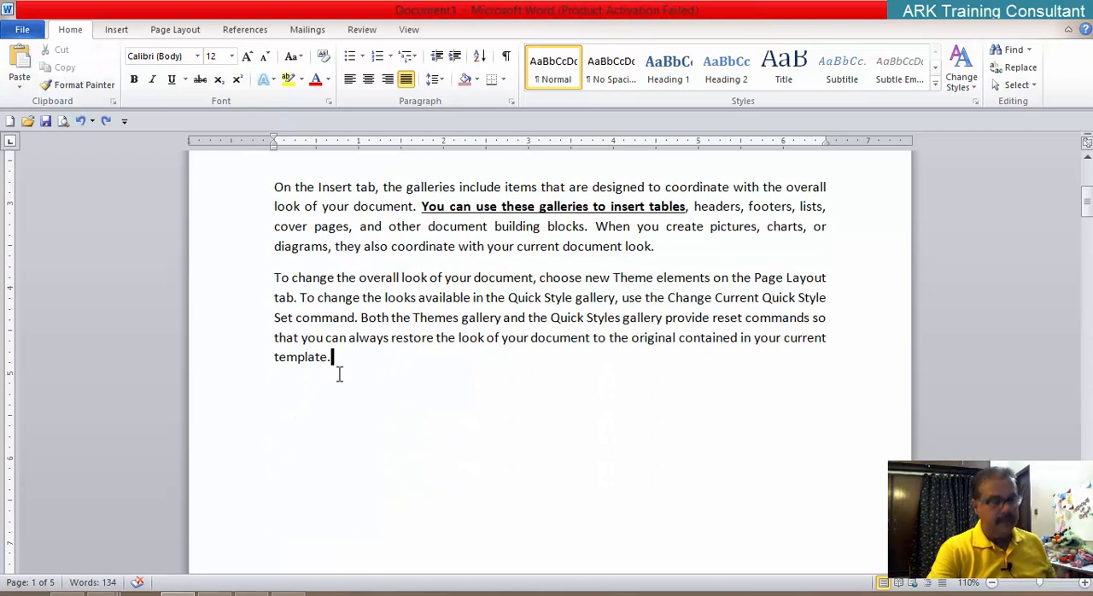
{"action": "key", "text": "Return"}
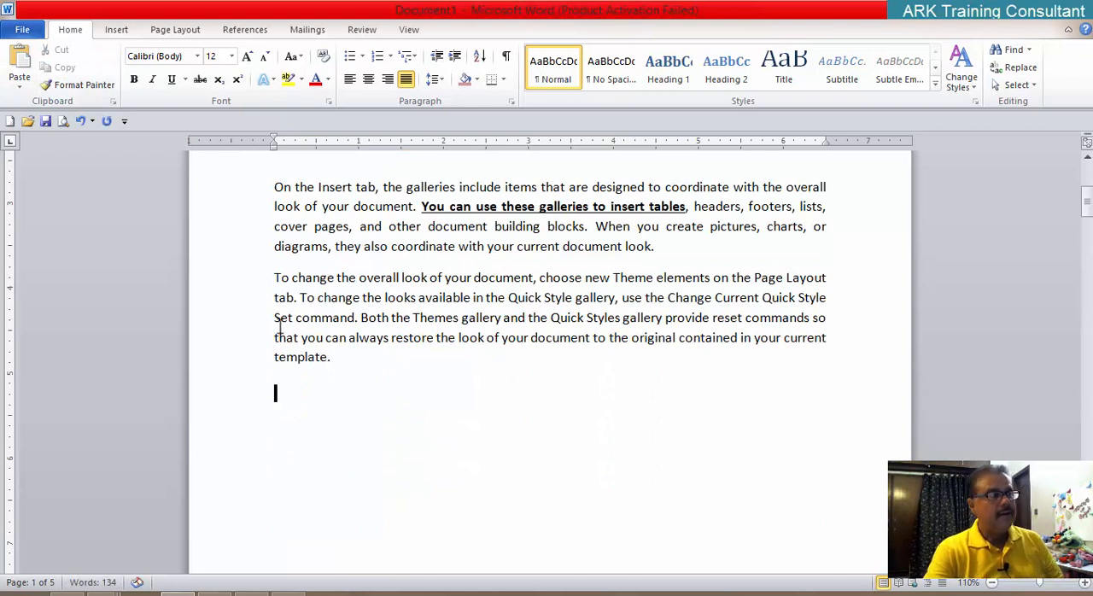
{"action": "left_click", "coordinate": [21, 65]}
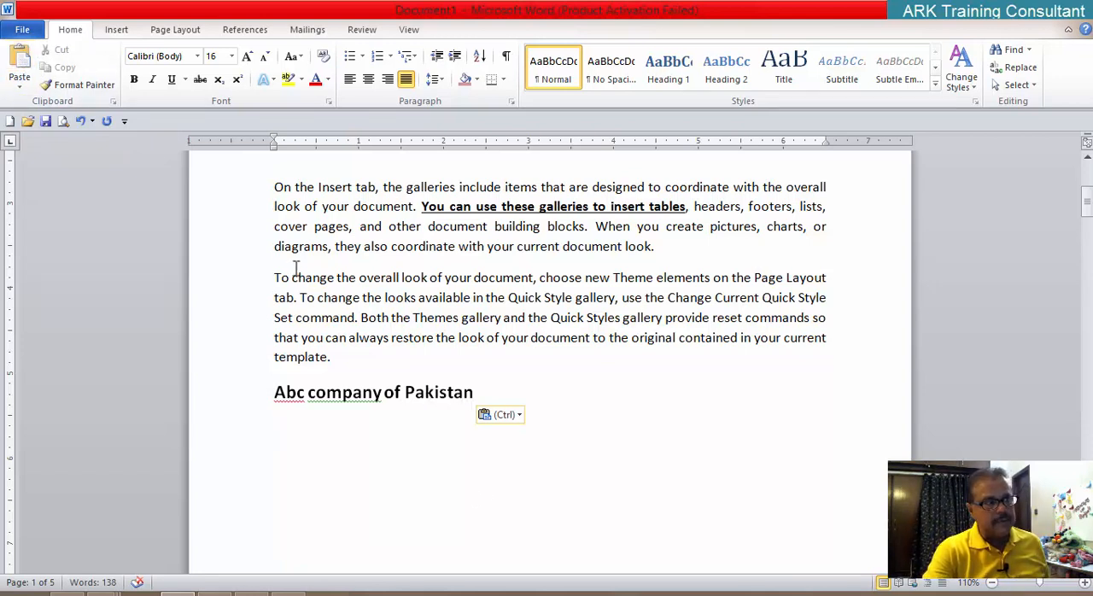
Step: Cut the title below the second body paragraph and paste it on a new line above that paragraph
{"action": "left_click_drag", "start_coordinate": [481, 392], "coordinate": [294, 386]}
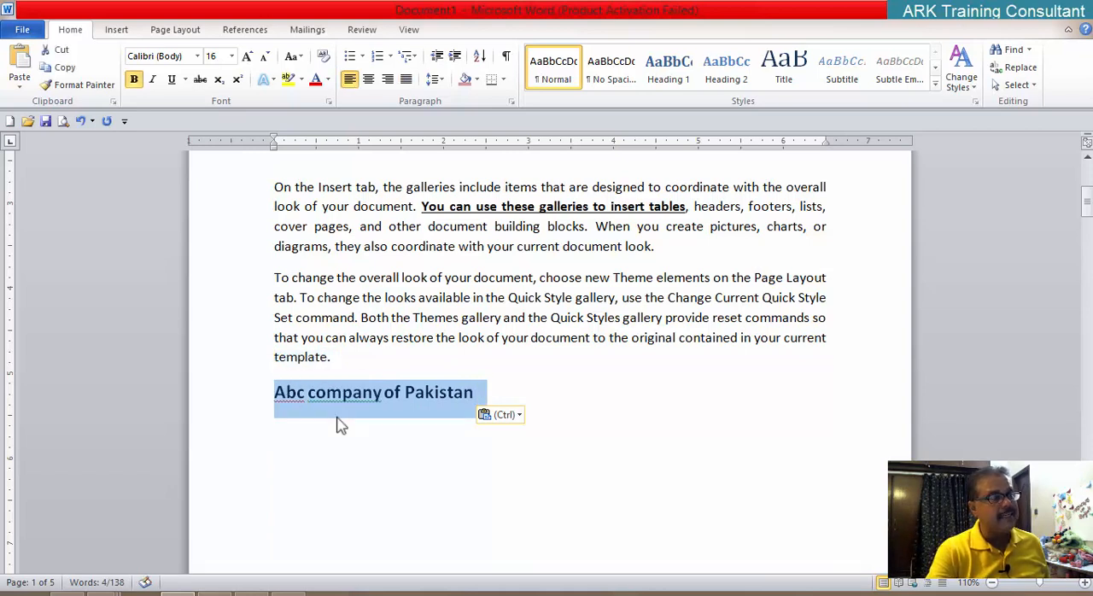
{"action": "left_click", "coordinate": [61, 51]}
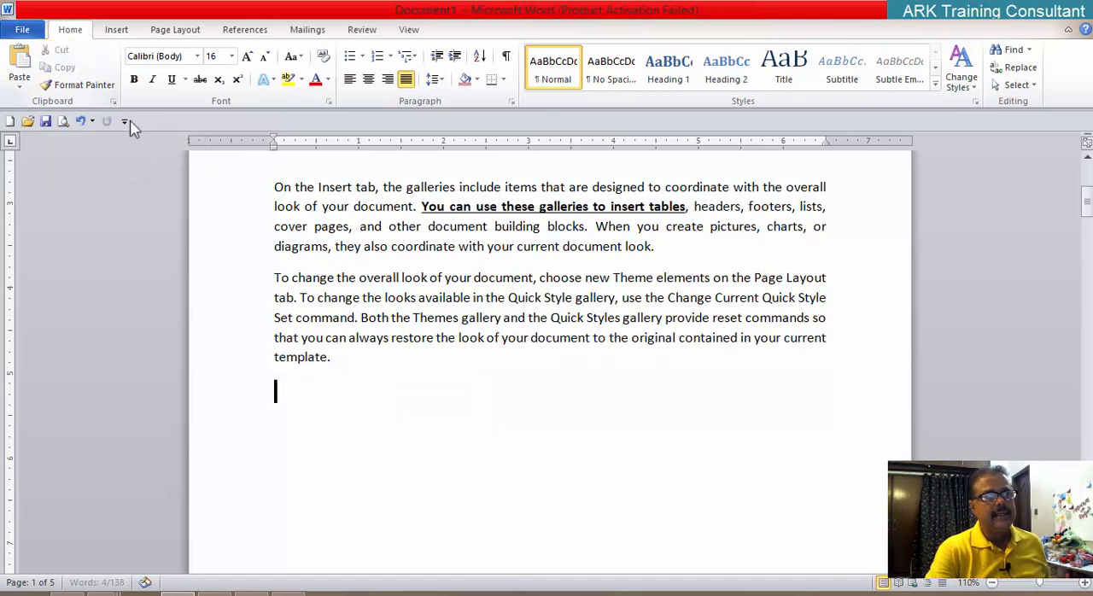
{"action": "left_click", "coordinate": [271, 278]}
{"action": "key", "text": "Return"}
{"action": "key", "text": "Up"}
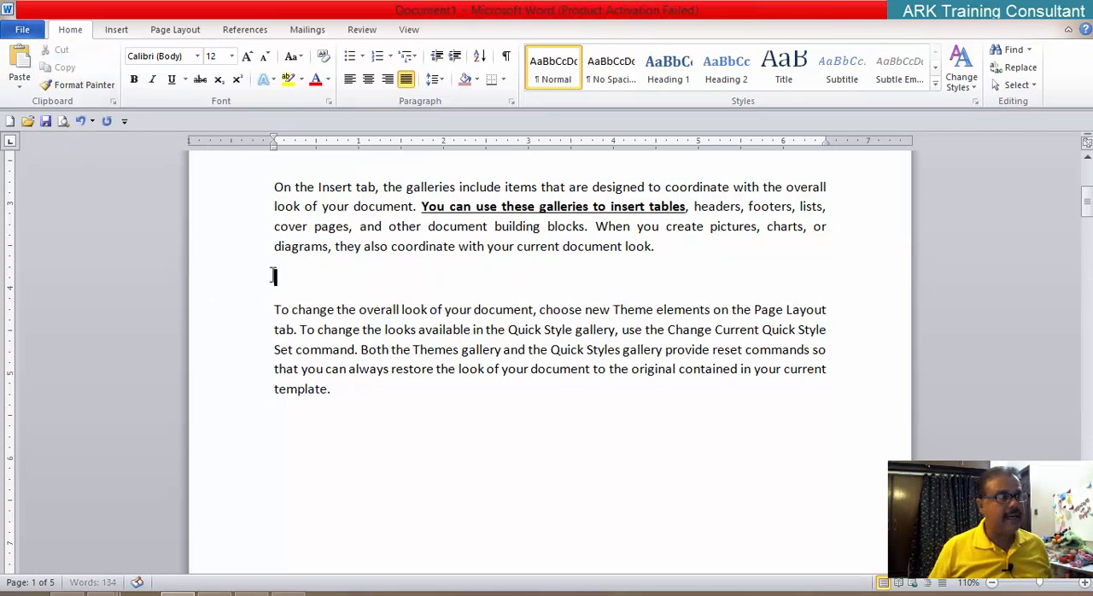
{"action": "left_click", "coordinate": [23, 64]}
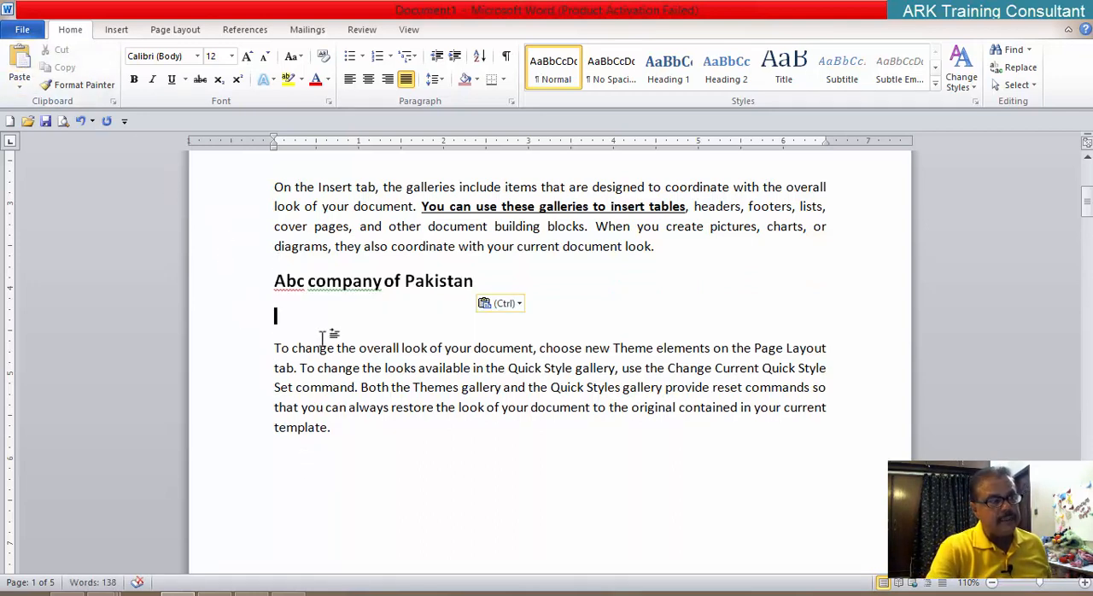
Step: Undo pasting the title above the second body paragraph and remove the blank line there
{"action": "key", "text": "ctrl+z"}
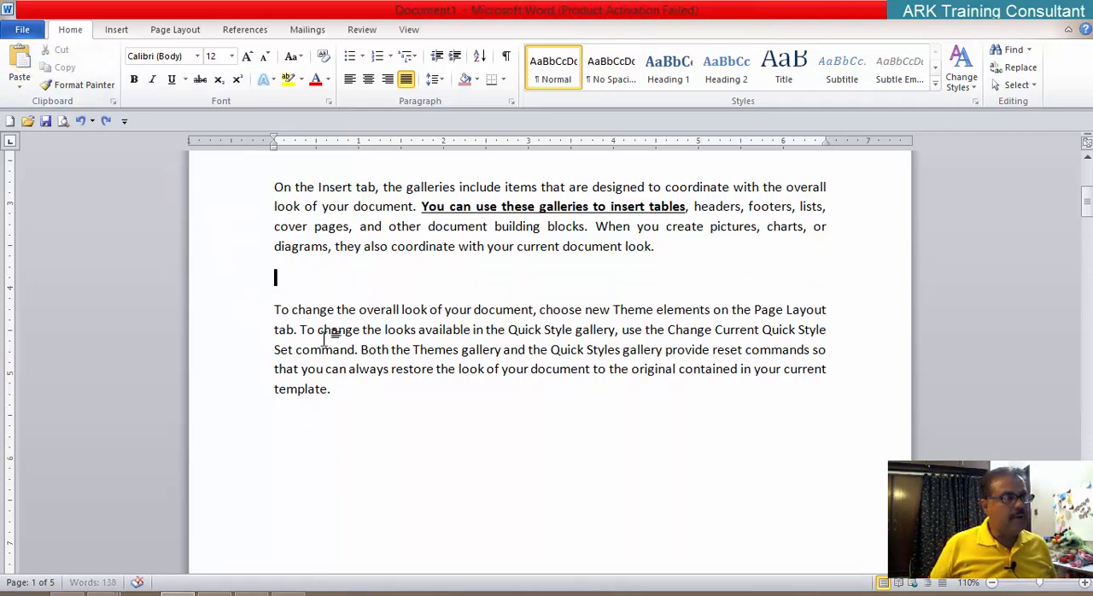
{"action": "key", "text": "Delete"}
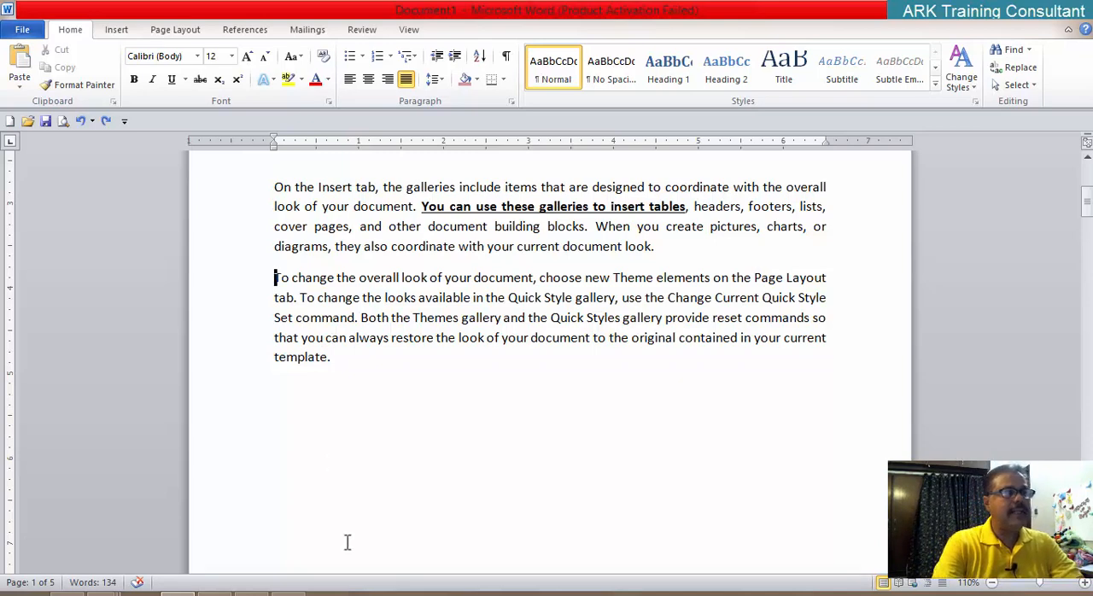
Step: Delete the "Copy Ctrl C" and "Paste Ctrl V" note lines above the titles
{"action": "scroll", "coordinate": [346, 542], "scroll_direction": "up", "scroll_amount": 3}
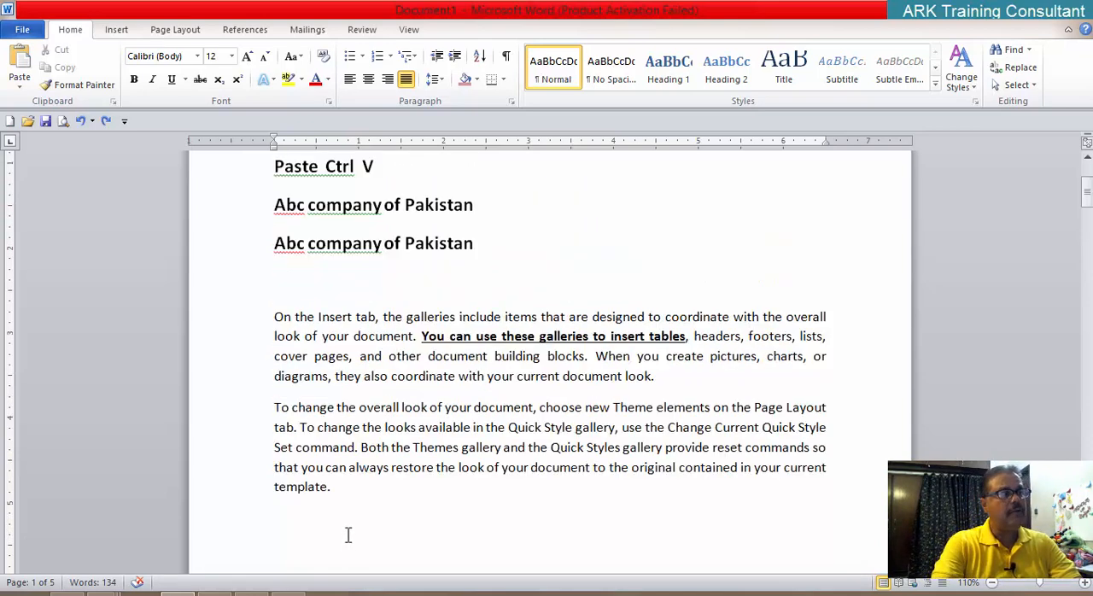
{"action": "scroll", "coordinate": [493, 385], "scroll_direction": "up", "scroll_amount": 4}
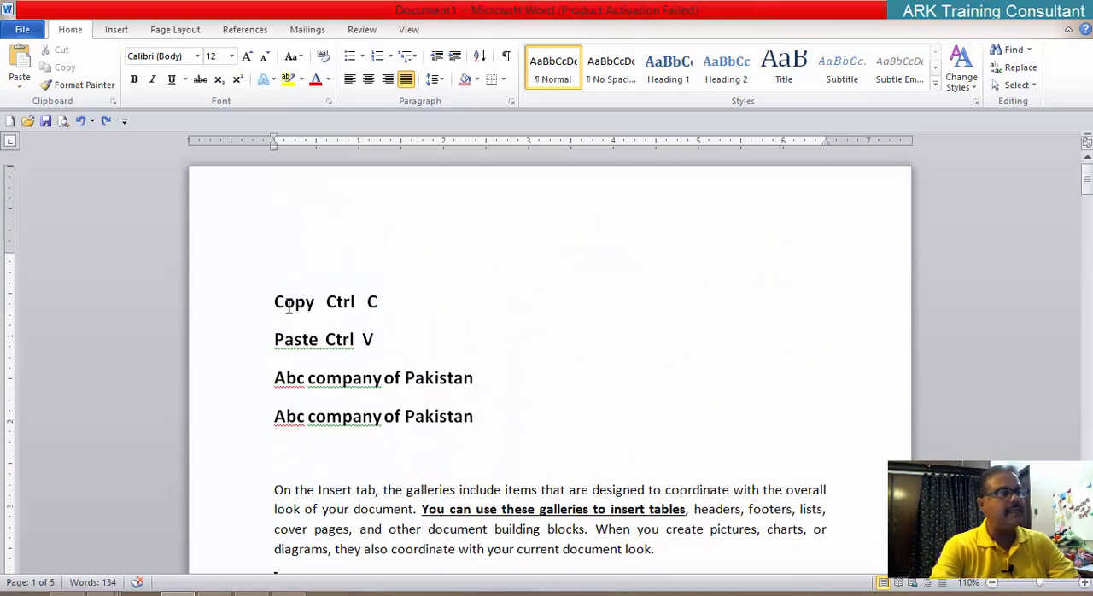
{"action": "left_click_drag", "start_coordinate": [273, 301], "coordinate": [393, 336]}
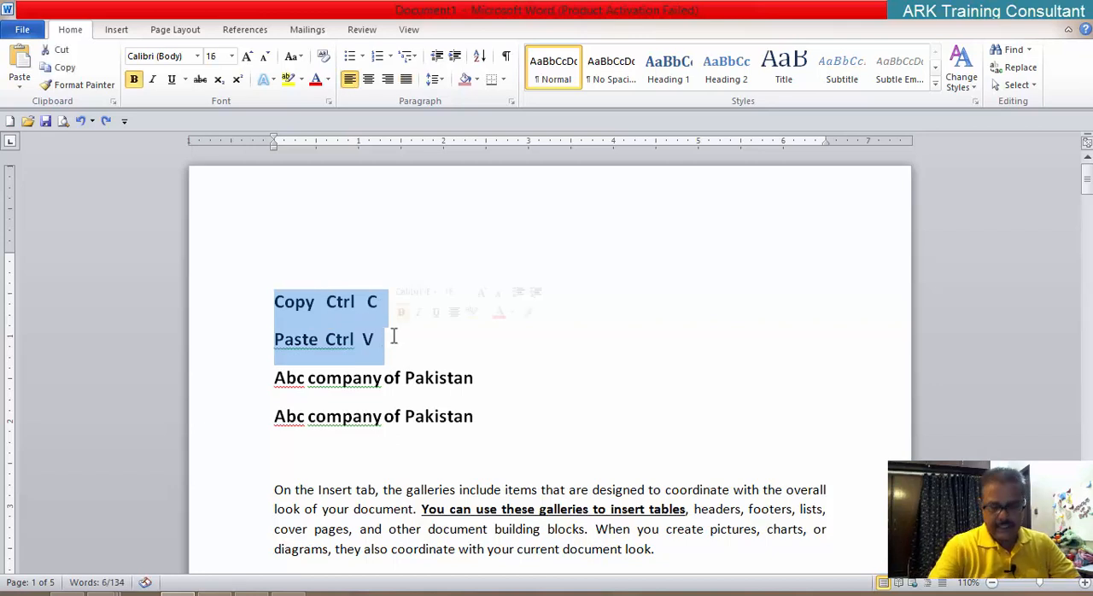
{"action": "key", "text": "Delete"}
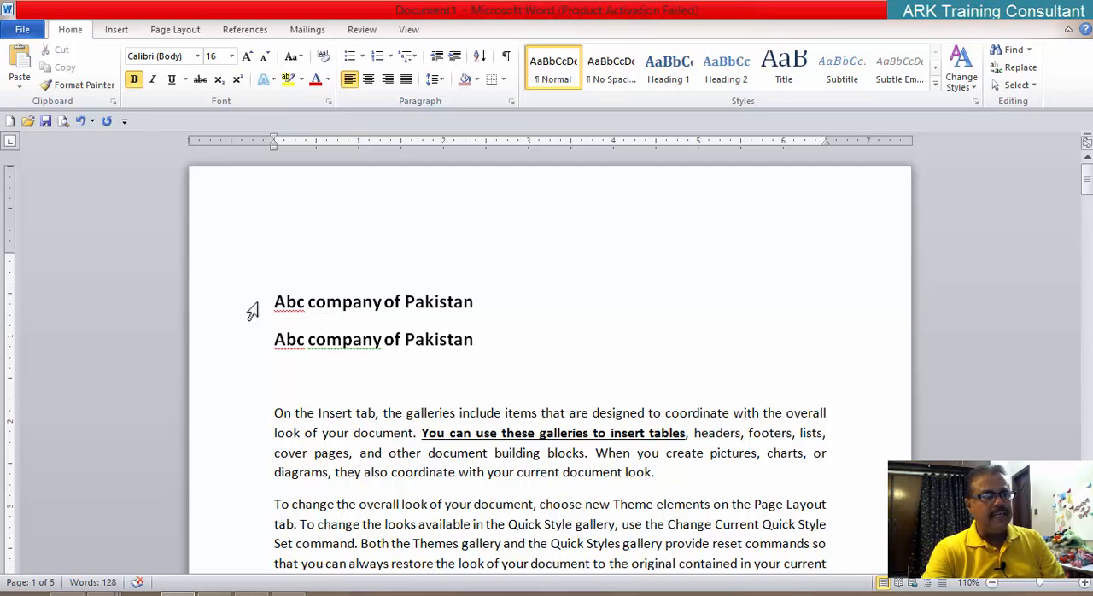
Step: Remove the space after paragraph from both "Abc company of Pakistan" title lines
{"action": "left_click_drag", "start_coordinate": [274, 300], "coordinate": [443, 334]}
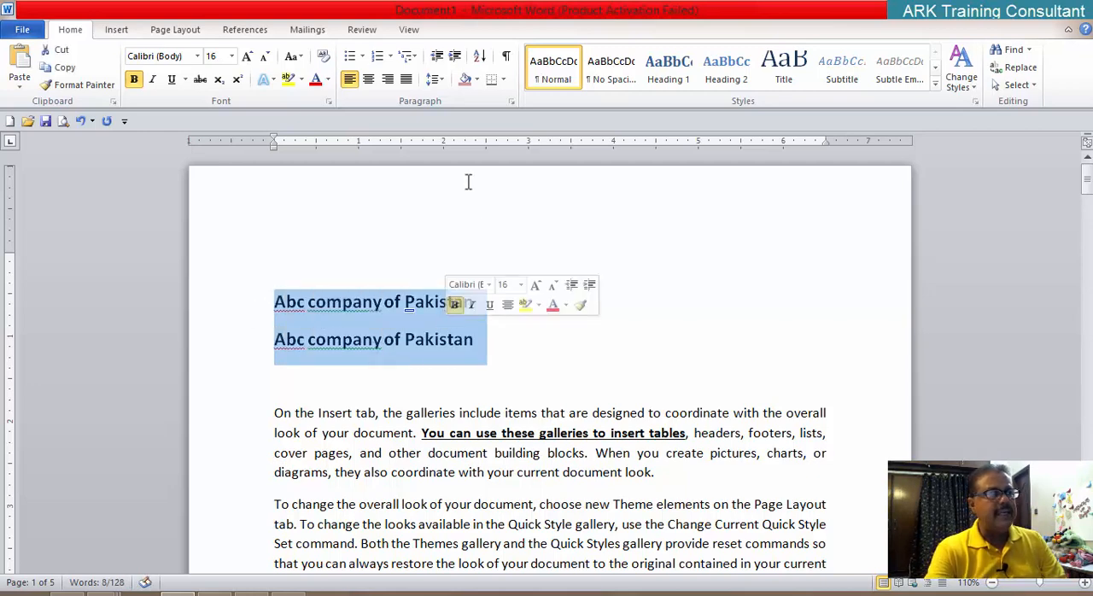
{"action": "left_click", "coordinate": [434, 79]}
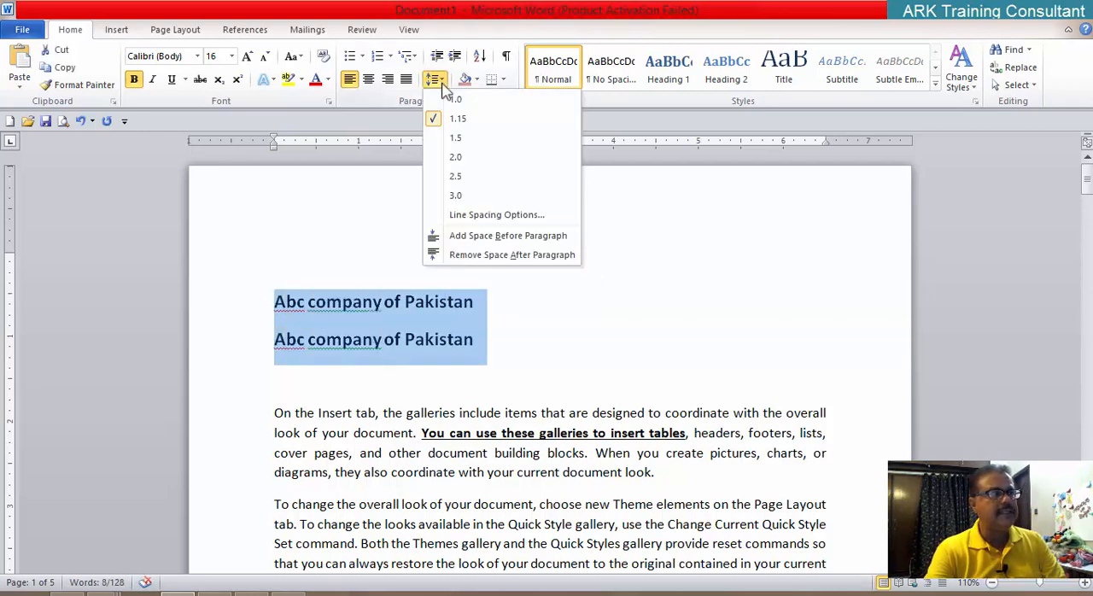
{"action": "left_click", "coordinate": [461, 256]}
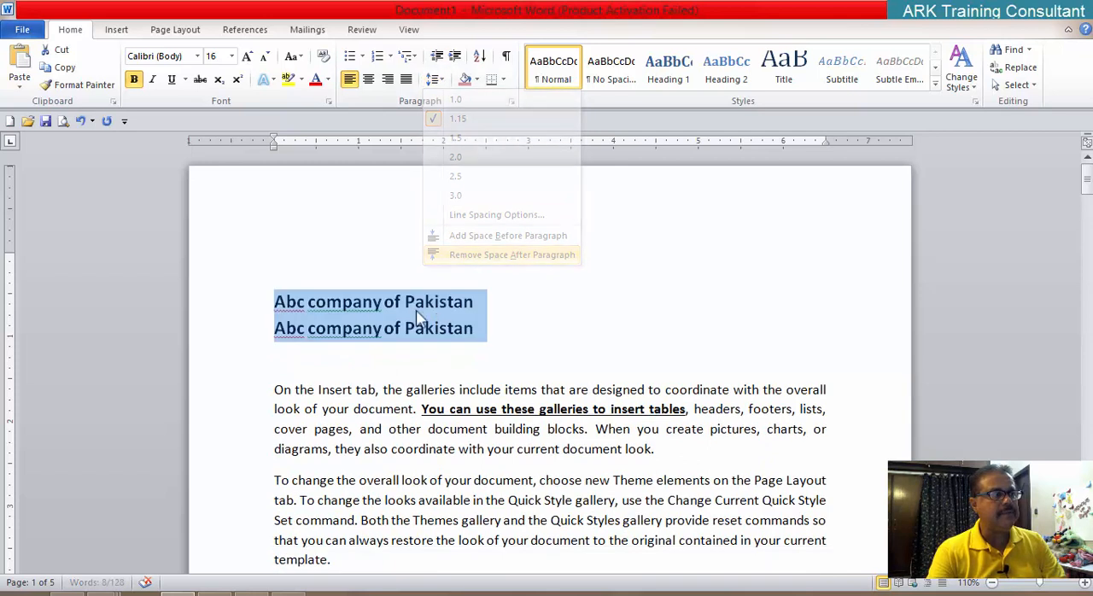
{"action": "left_click", "coordinate": [530, 314]}
{"action": "left_click", "coordinate": [345, 300]}
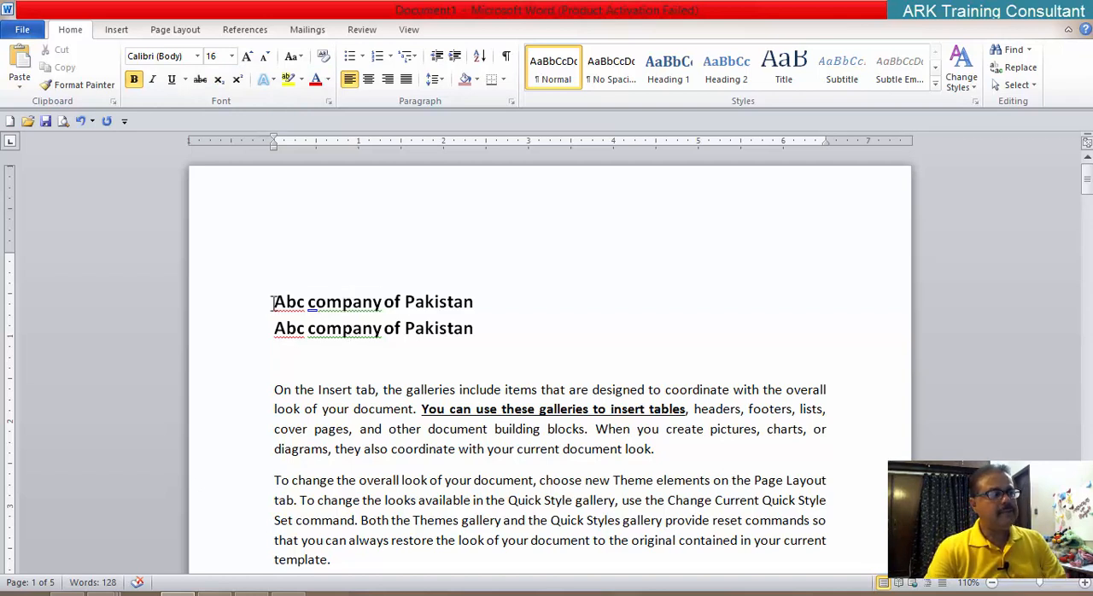
Step: Apply the All caps font effect to the first "Abc company of Pakistan" title
{"action": "left_click_drag", "start_coordinate": [273, 302], "coordinate": [475, 303]}
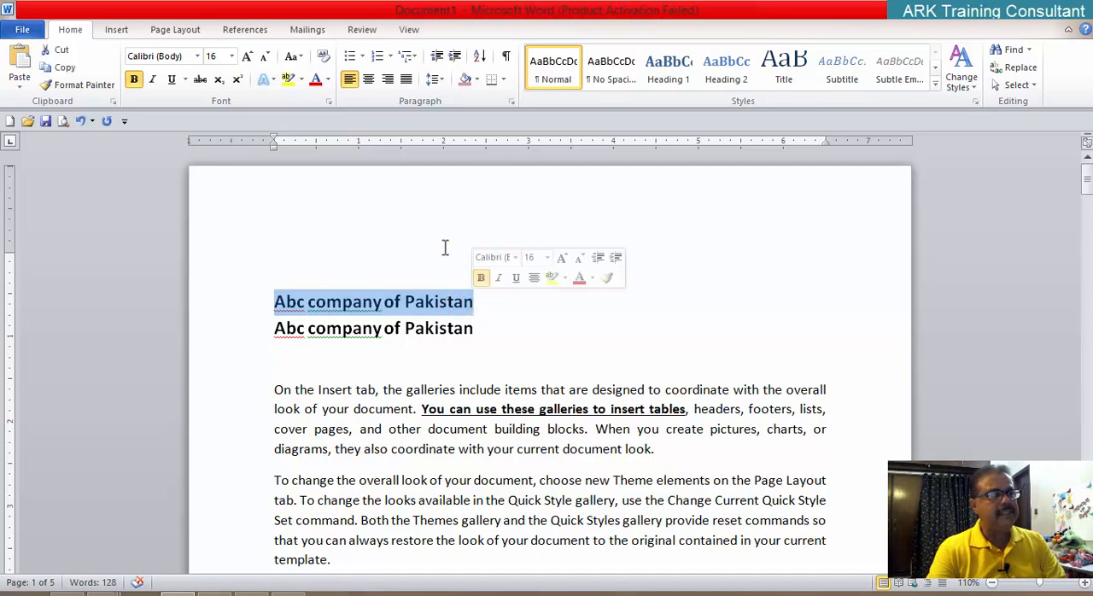
{"action": "left_click", "coordinate": [328, 100]}
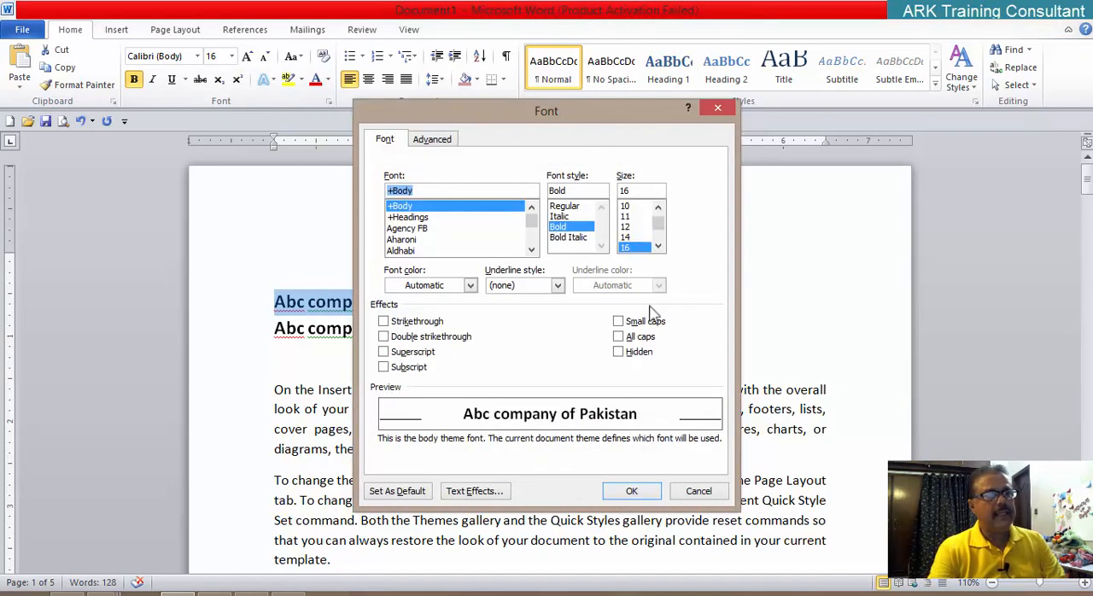
{"action": "left_click", "coordinate": [637, 338]}
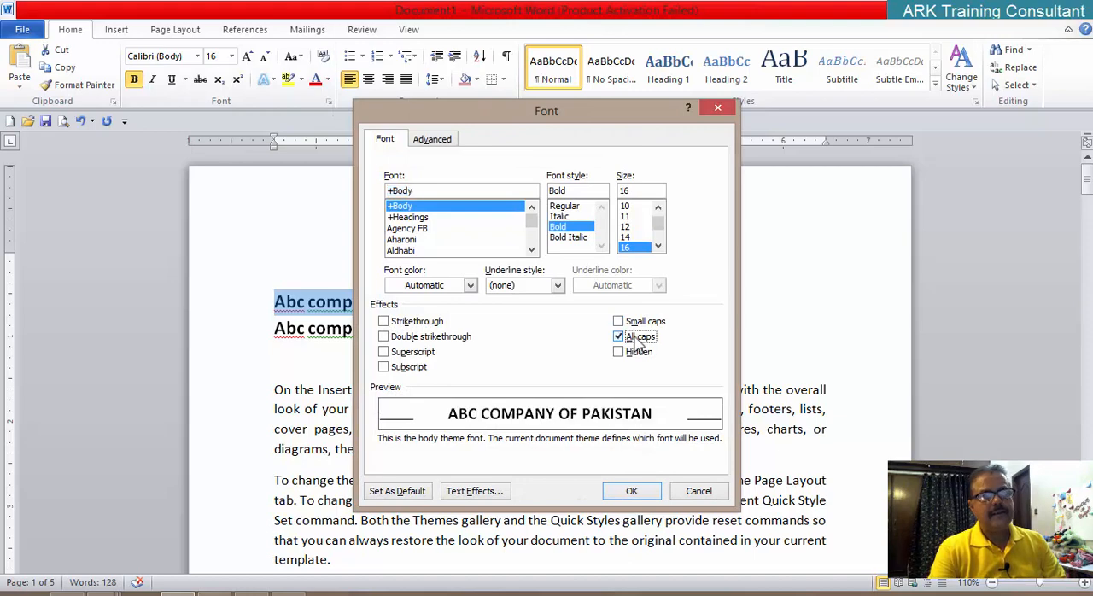
{"action": "left_click", "coordinate": [629, 492]}
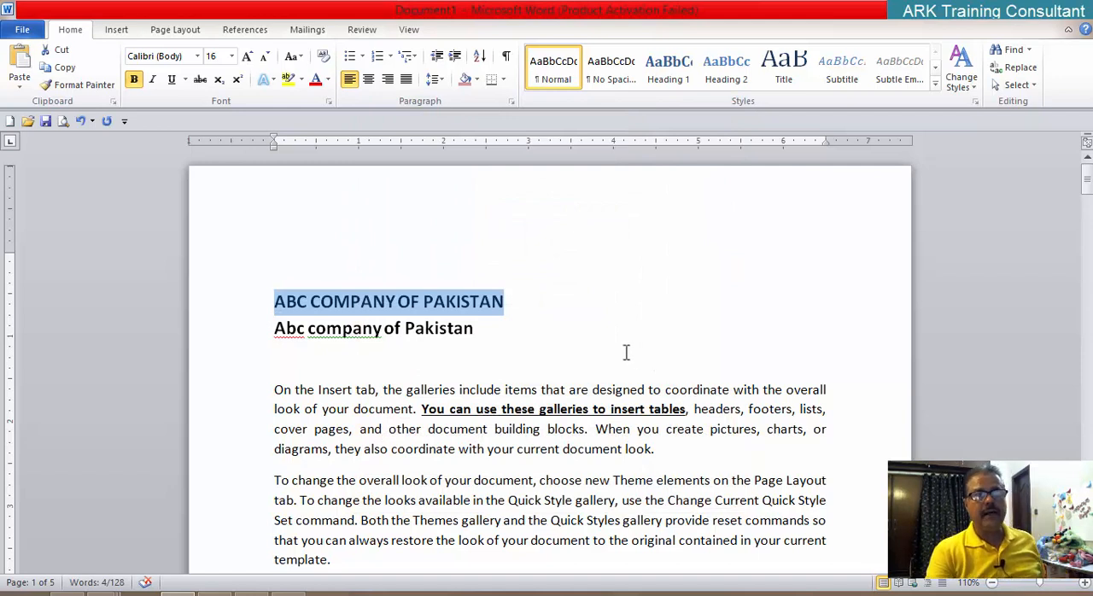
{"action": "left_click", "coordinate": [534, 360]}
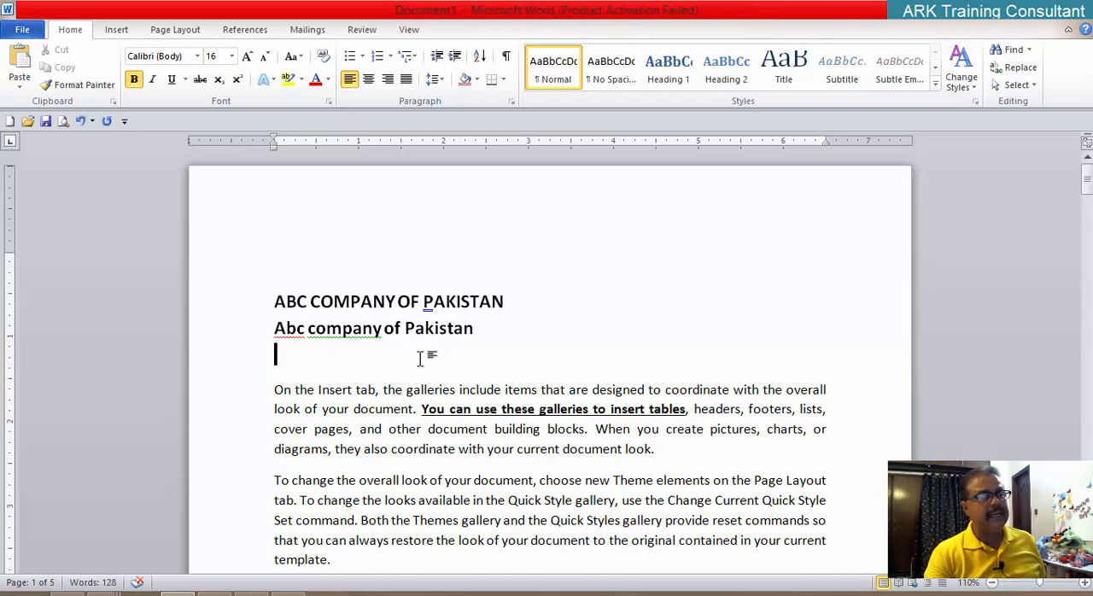
{"action": "left_click", "coordinate": [355, 328]}
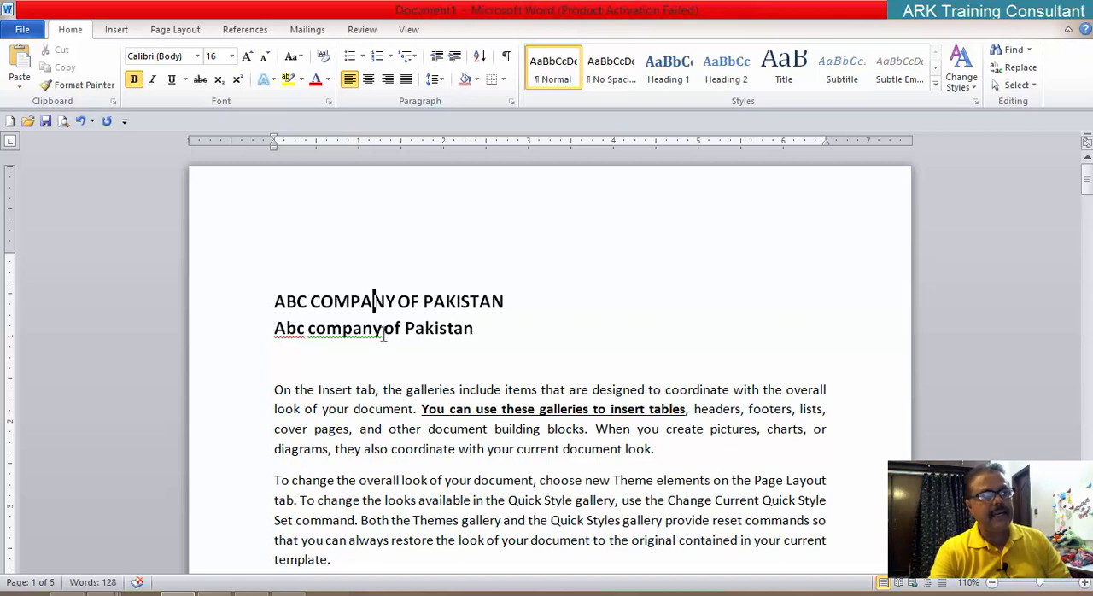
{"action": "left_click", "coordinate": [373, 307]}
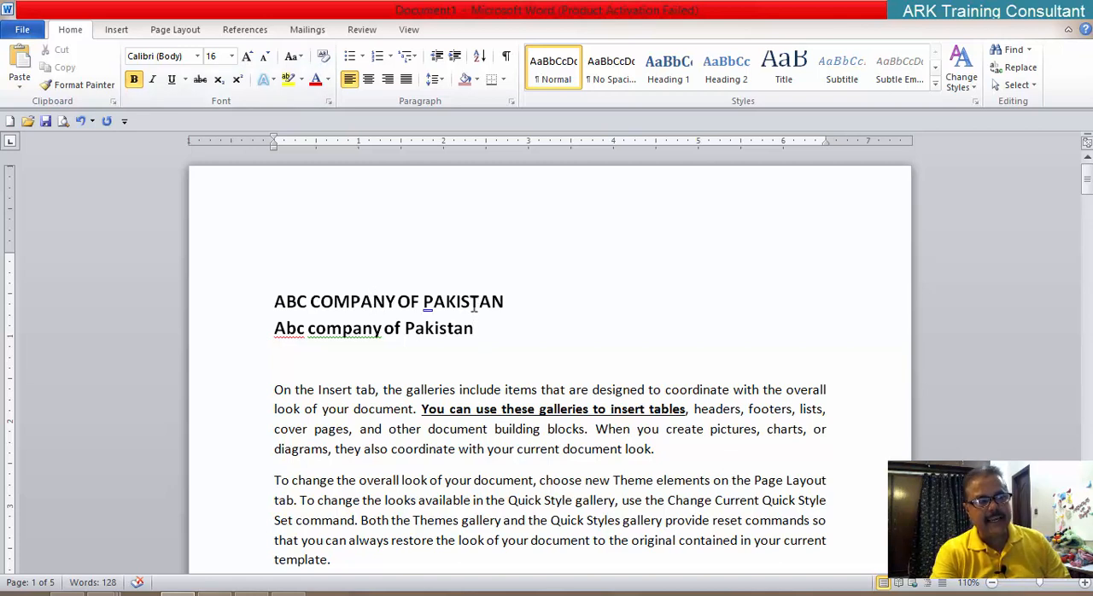
{"action": "left_click_drag", "start_coordinate": [469, 302], "coordinate": [504, 302]}
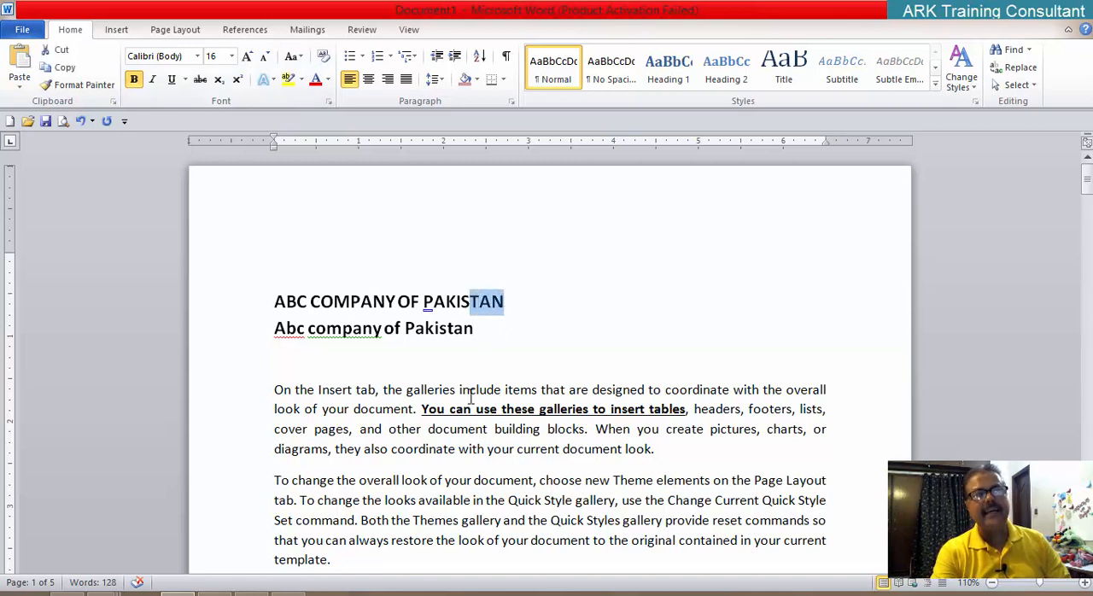
Step: Delete both "Abc company of Pakistan" title lines above the first body paragraph
{"action": "left_click", "coordinate": [435, 329]}
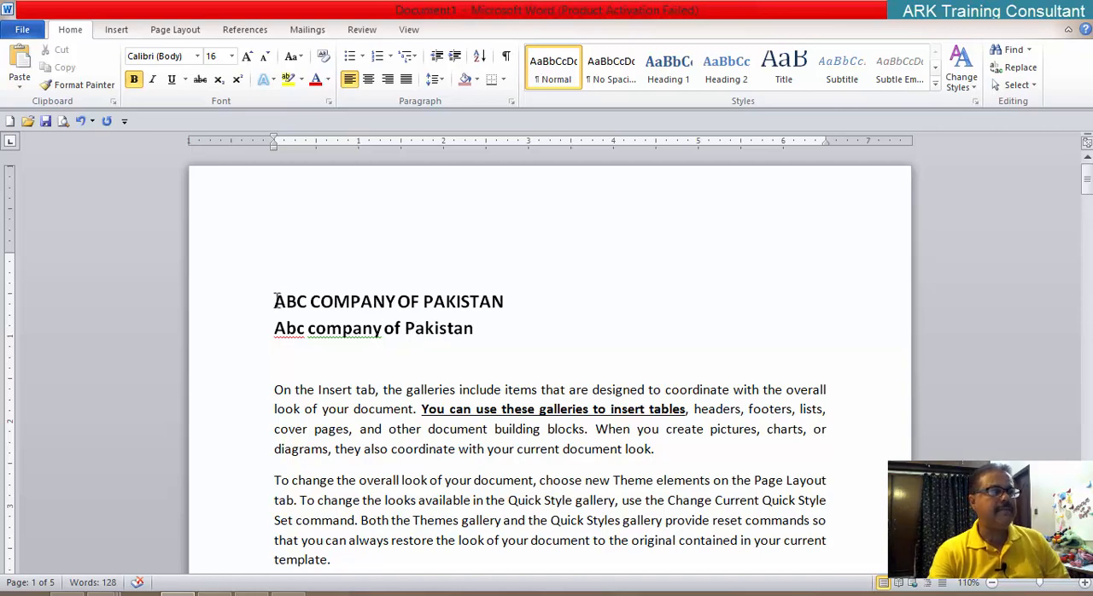
{"action": "left_click_drag", "start_coordinate": [277, 301], "coordinate": [479, 333]}
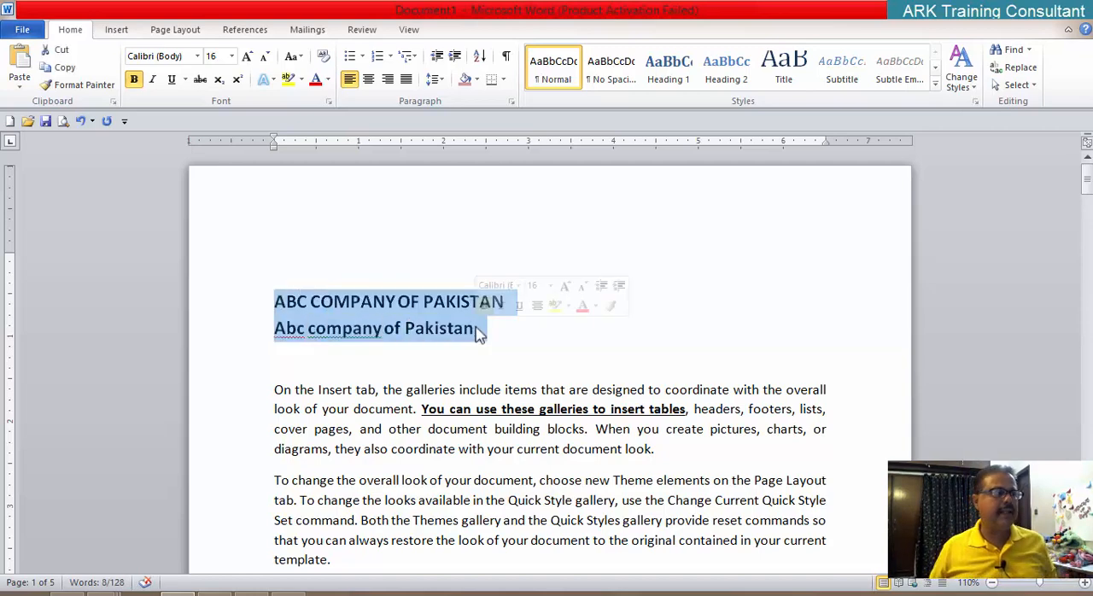
{"action": "key", "text": "Delete"}
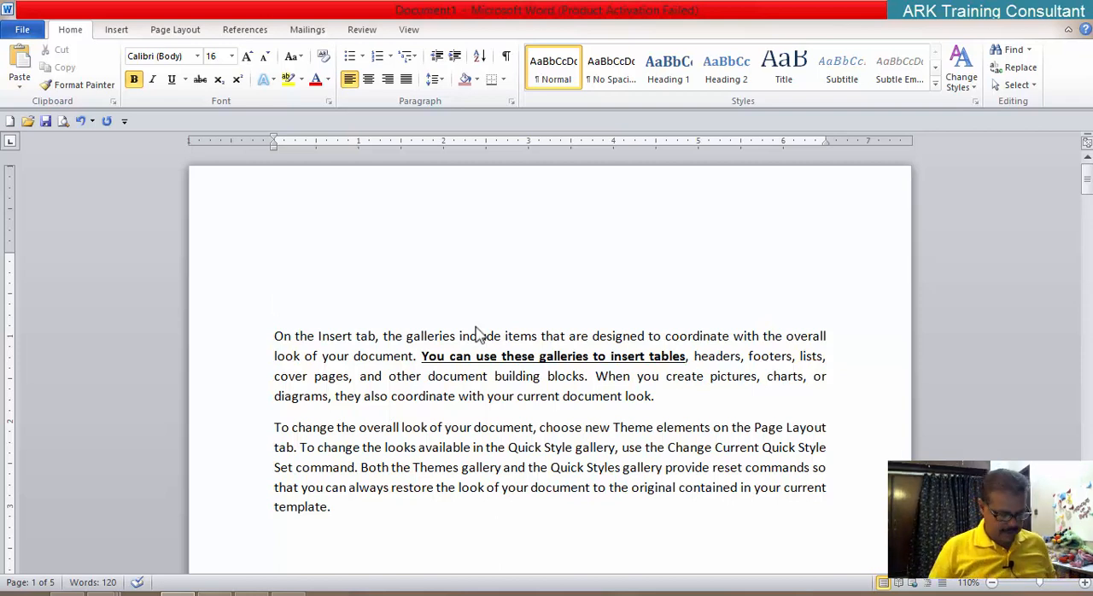
Step: Enter "Name:" and "F-Name:" on the emptied title line, following them with underscore blanks about 15 and 19 characters long
{"action": "type", "text": "Nam"}
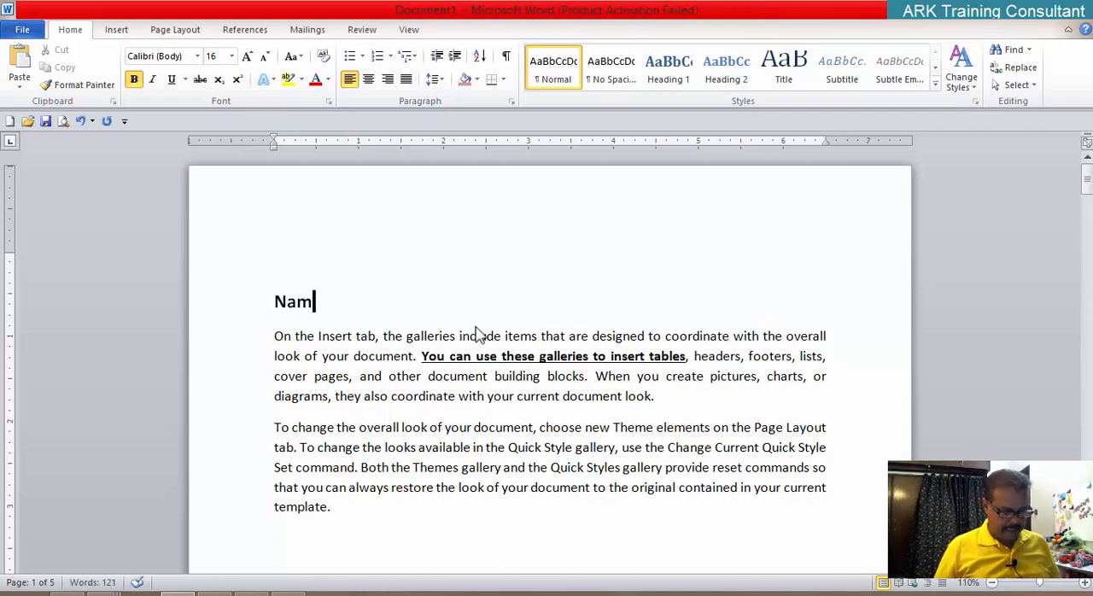
{"action": "type", "text": "e:"}
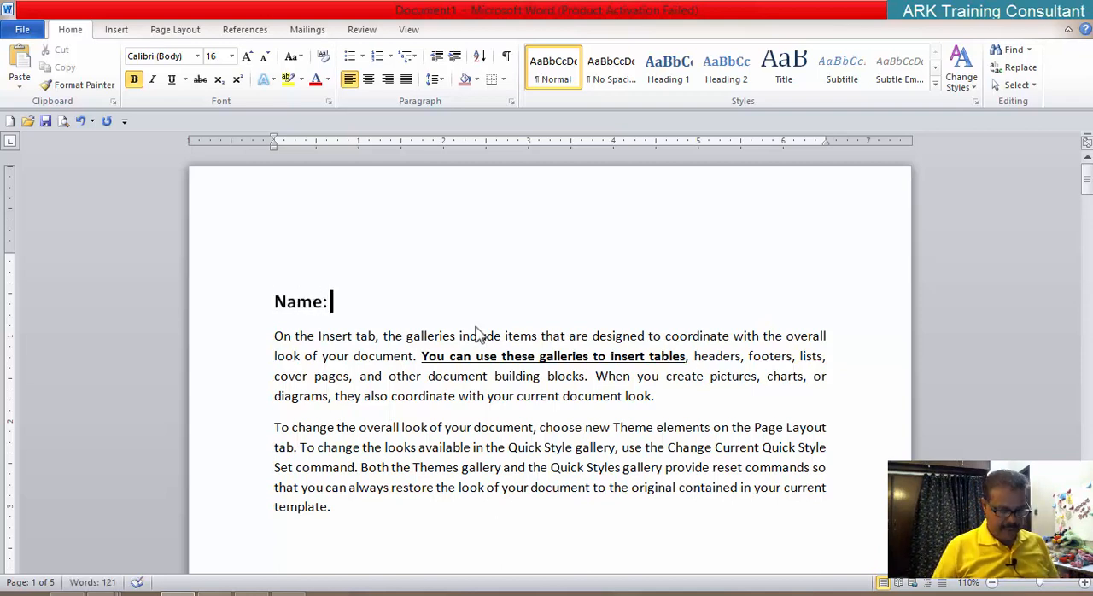
{"action": "type", "text": " _______________"}
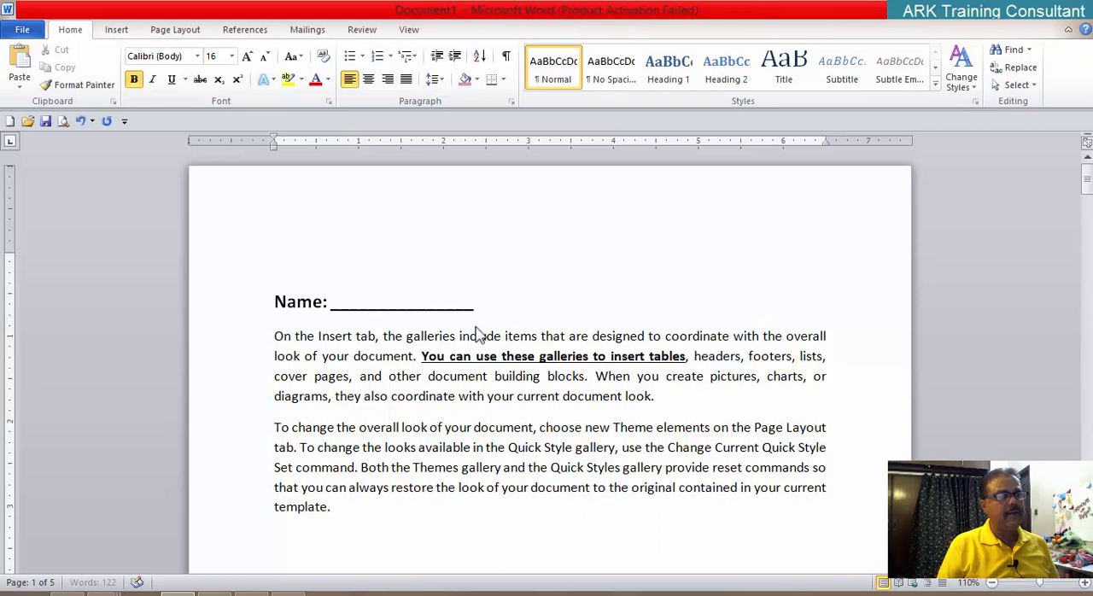
{"action": "type", "text": " F-Name"}
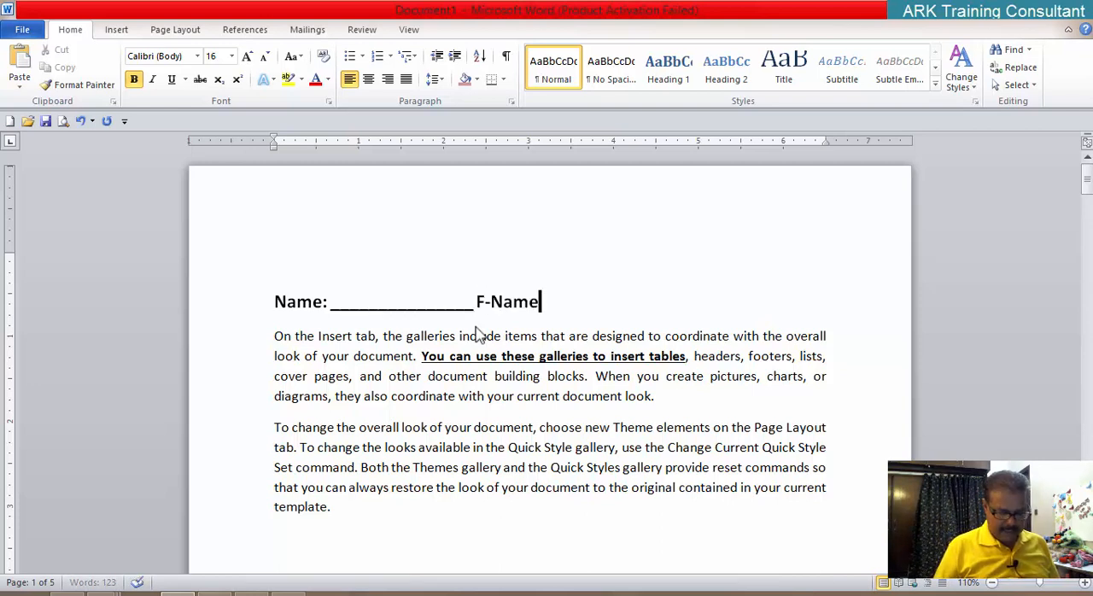
{"action": "type", "text": ": ___________________"}
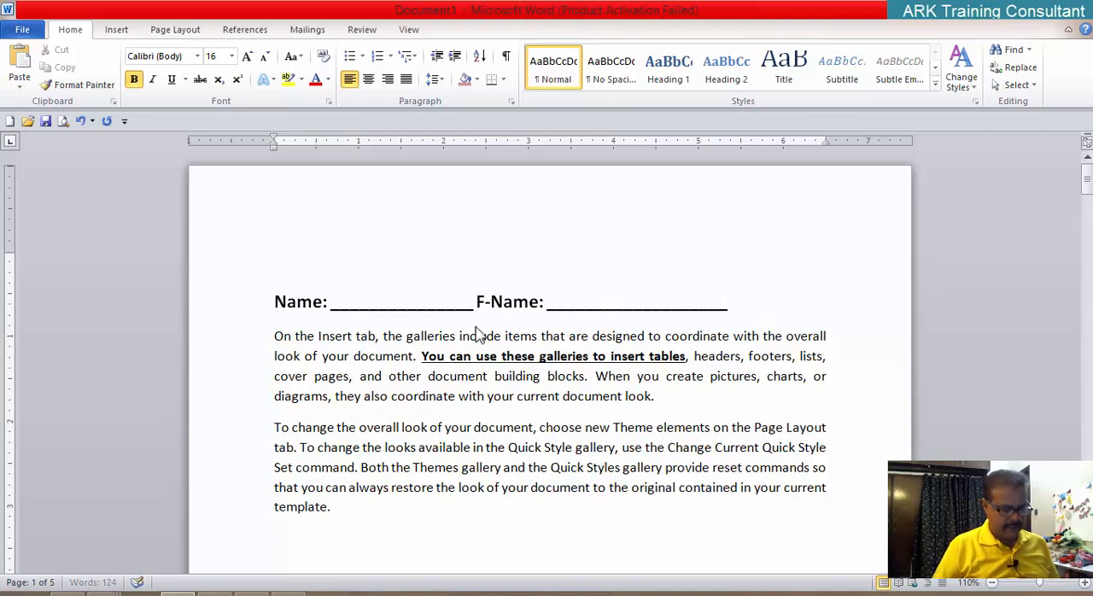
{"action": "type", "text": " Agre"}
Step: Add "Age:" after the F-Name blank, with a five-underscore blank that fits on the same line
{"action": "key", "text": "BackSpace"}
{"action": "key", "text": "BackSpace"}
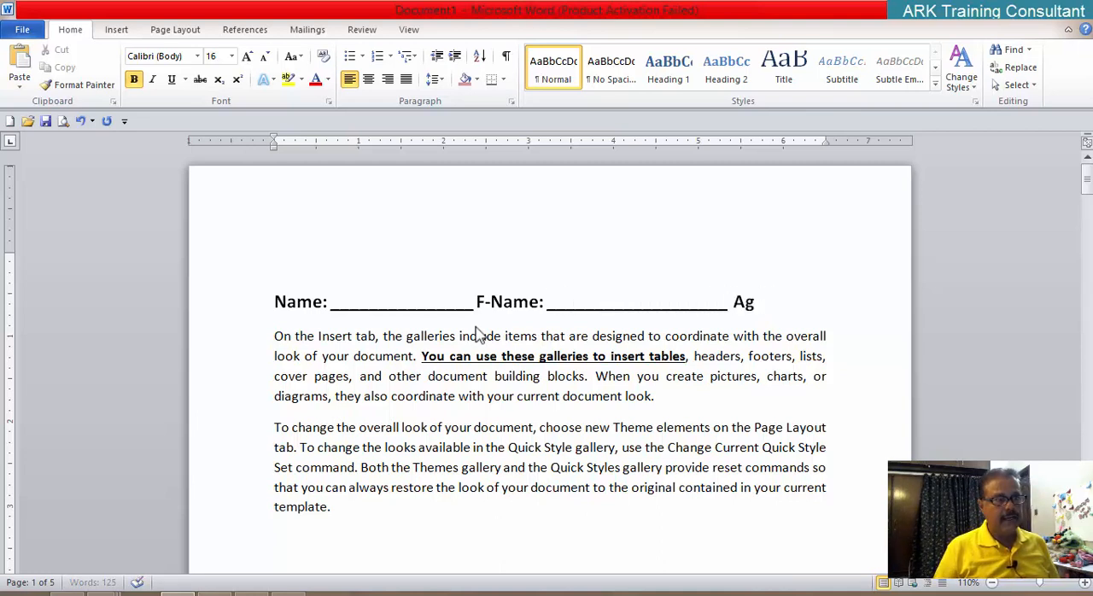
{"action": "type", "text": "e:"}
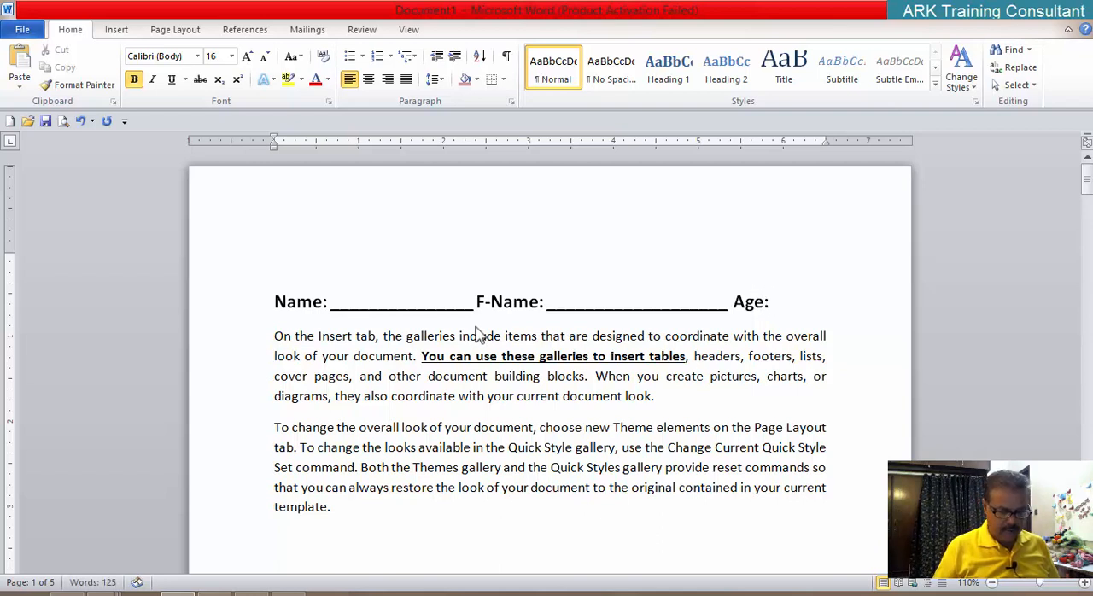
{"action": "type", "text": " _______"}
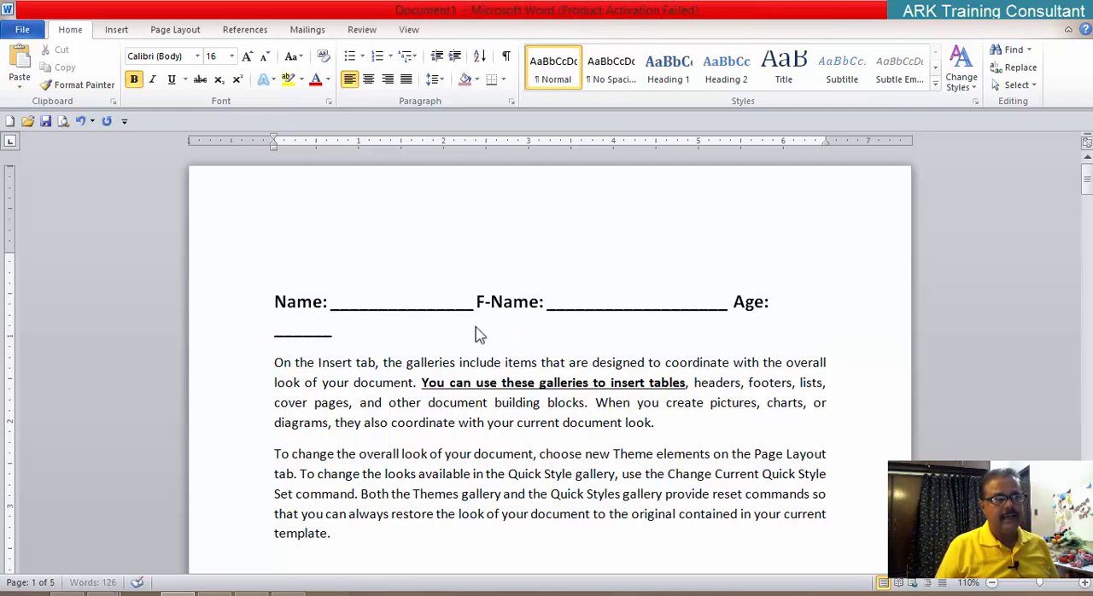
{"action": "key", "text": "BackSpace"}
{"action": "key", "text": "BackSpace"}
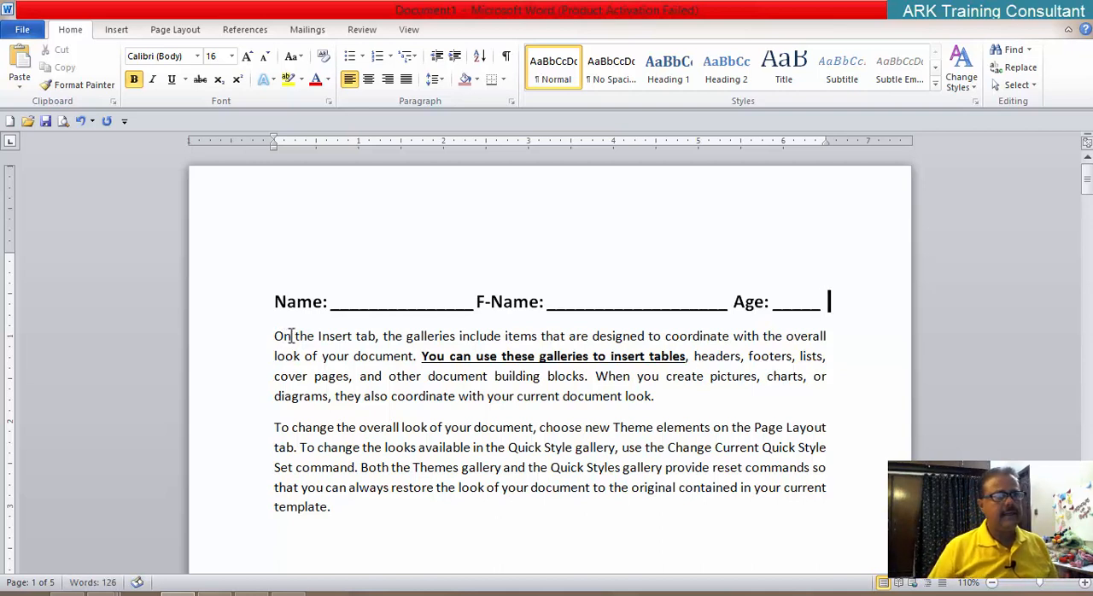
Step: Start a second form line with "Address:" and "City:", each followed by a long underscore blank
{"action": "key", "text": "Return"}
{"action": "type", "text": "A"}
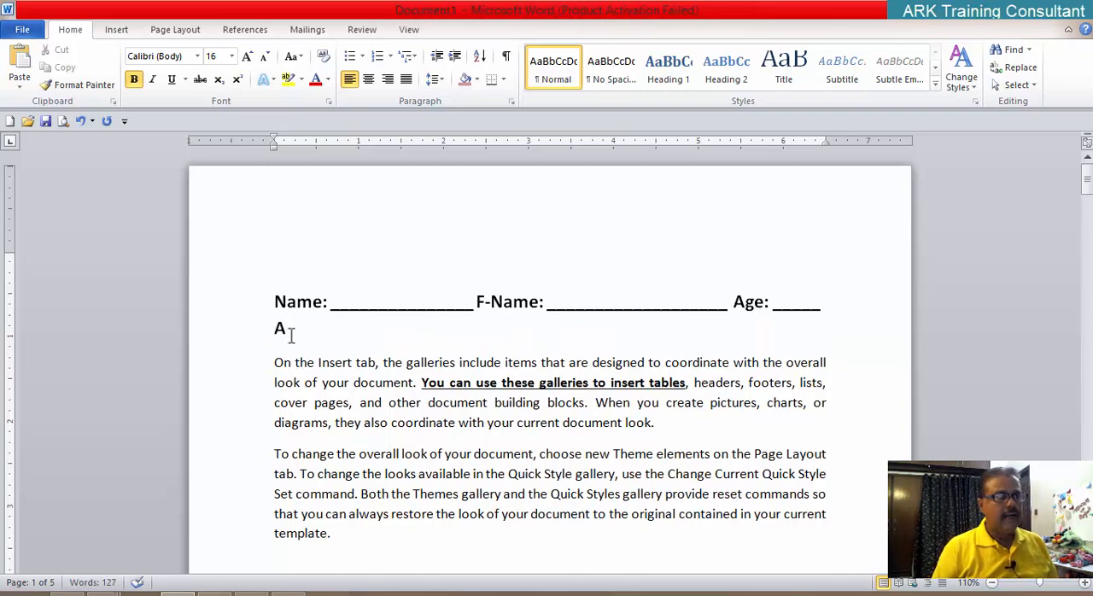
{"action": "type", "text": "ddress"}
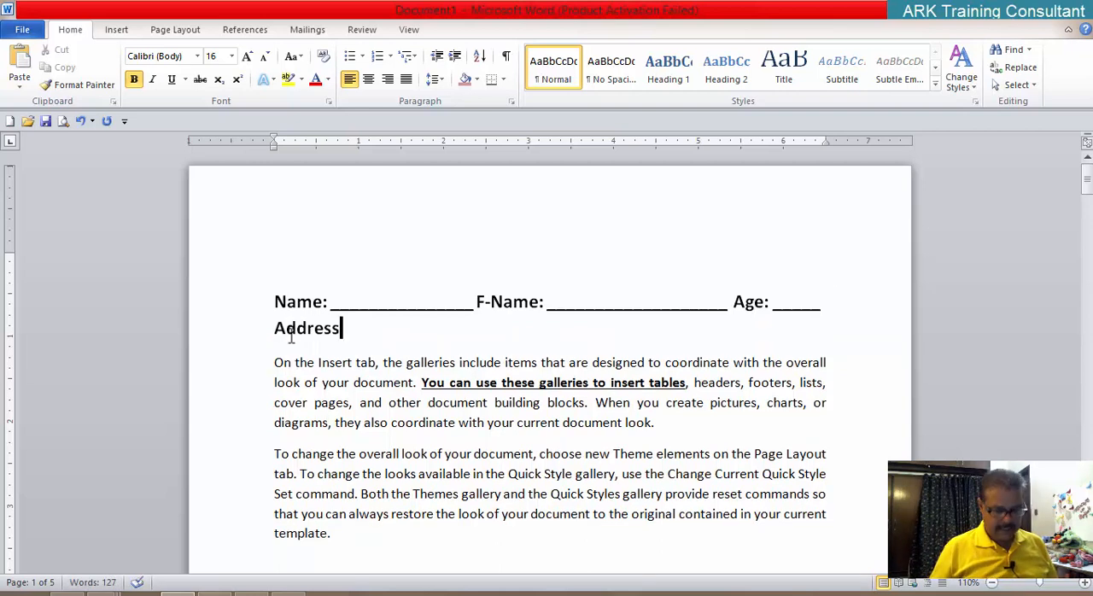
{"action": "type", "text": ": _"}
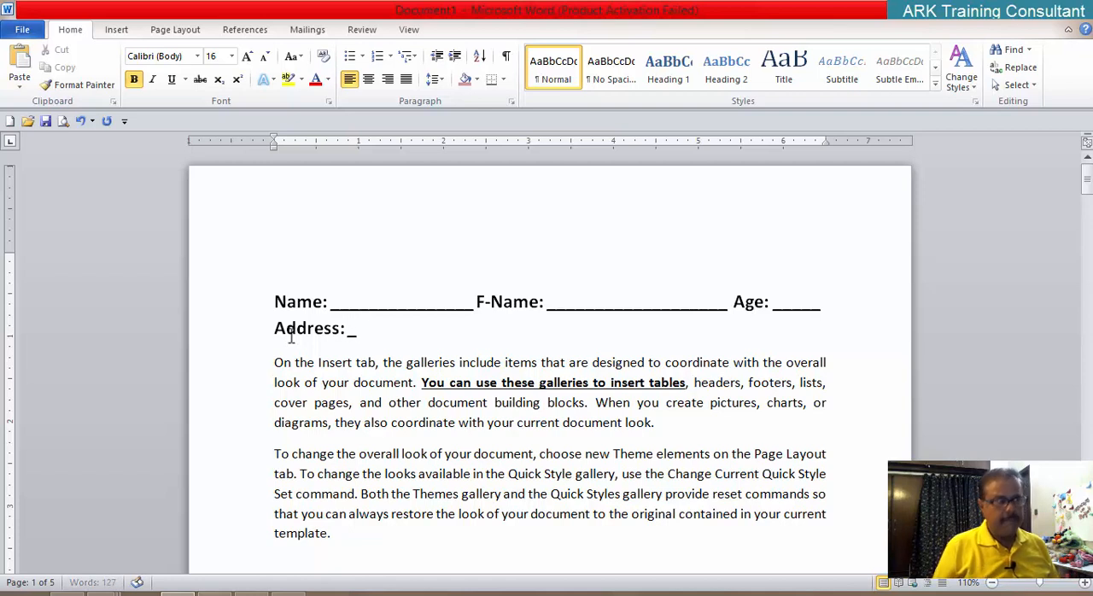
{"action": "type", "text": "________________"}
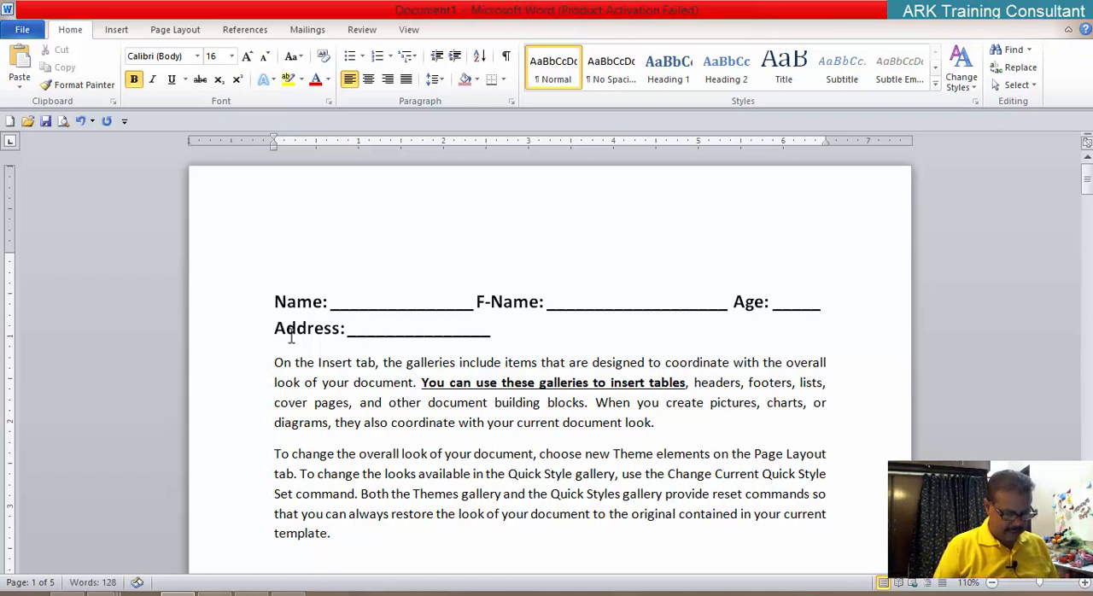
{"action": "type", "text": " City"}
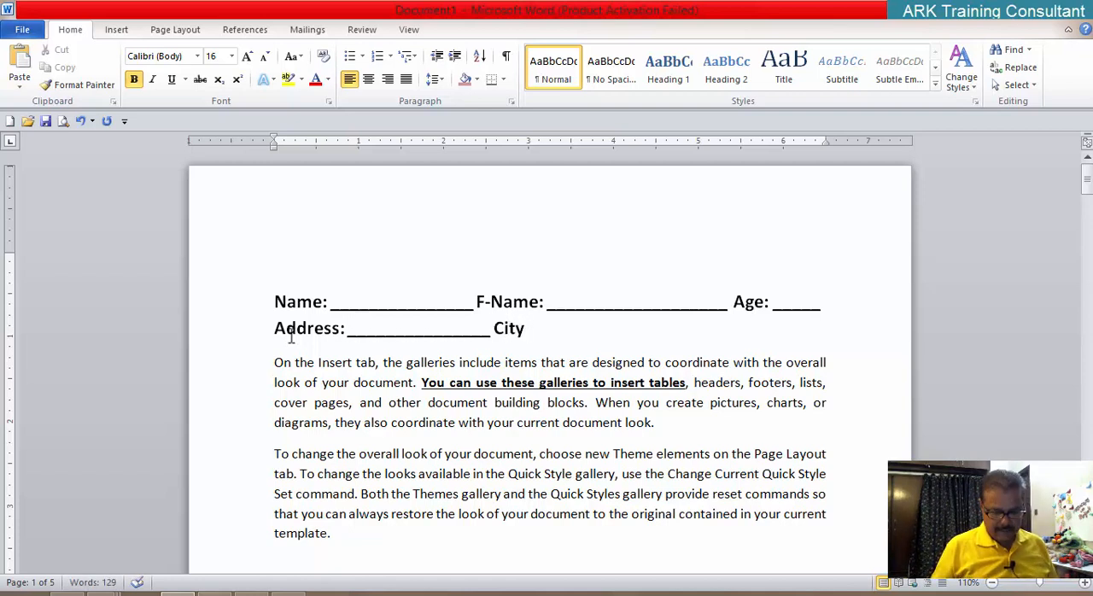
{"action": "type", "text": ": _______________"}
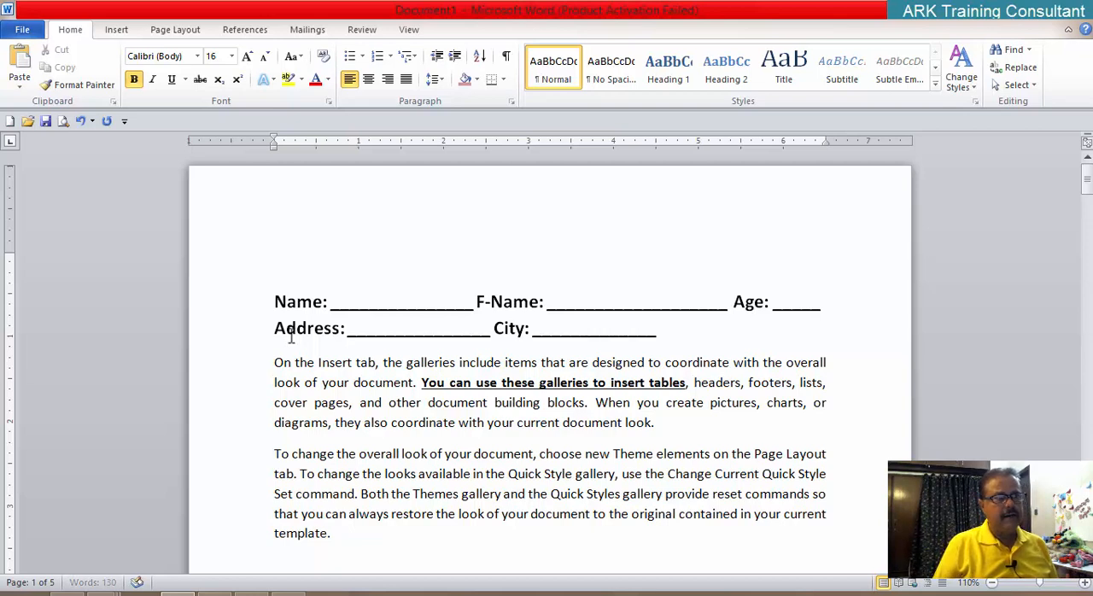
{"action": "type", "text": "_Dist"}
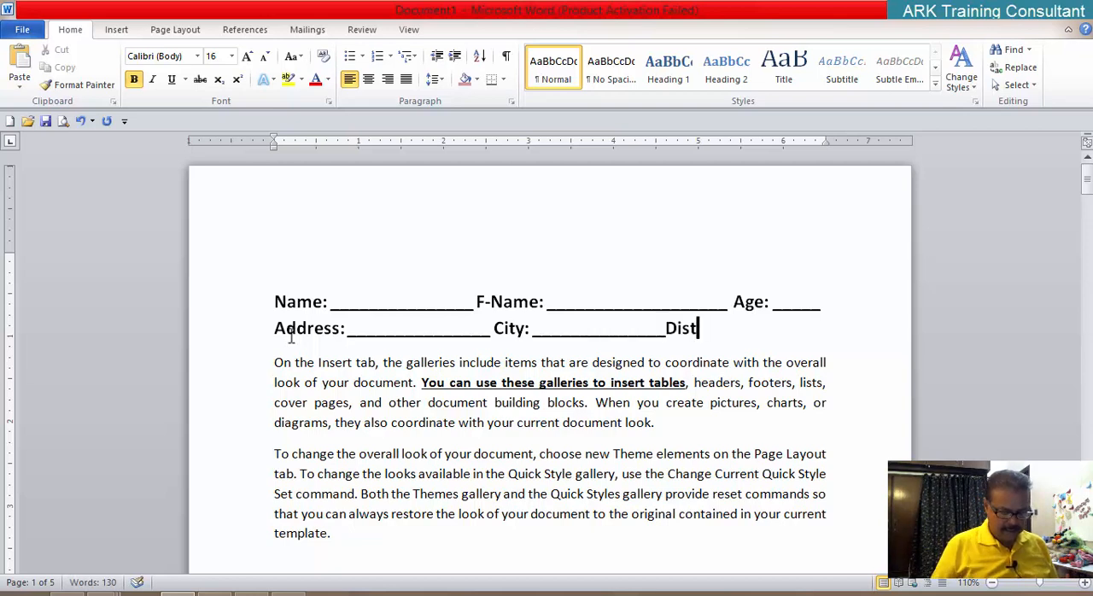
{"action": "type", "text": ": _"}
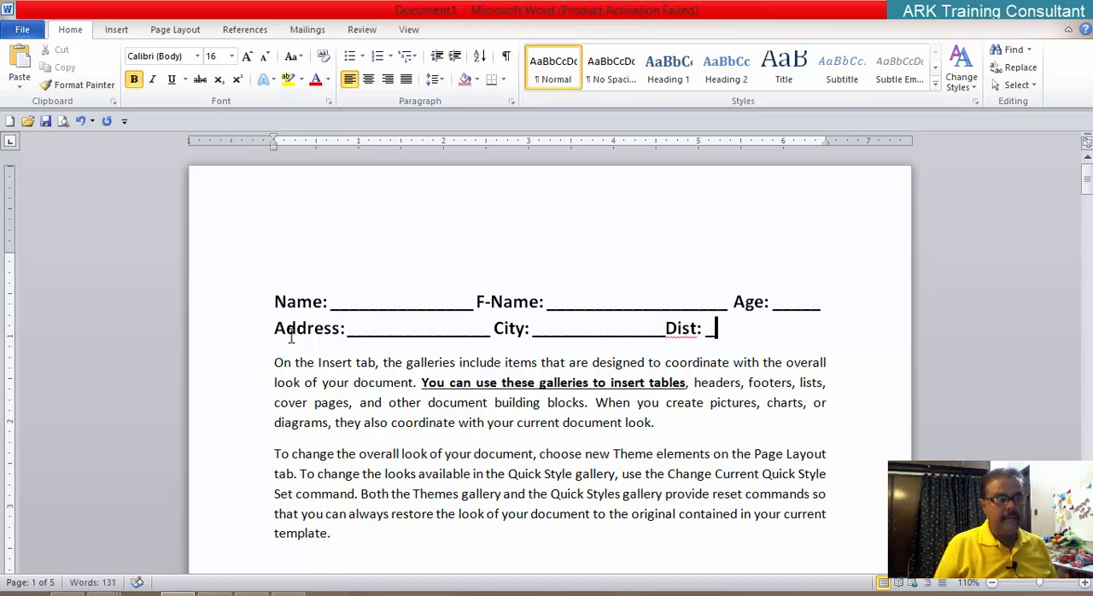
{"action": "type", "text": "__________"}
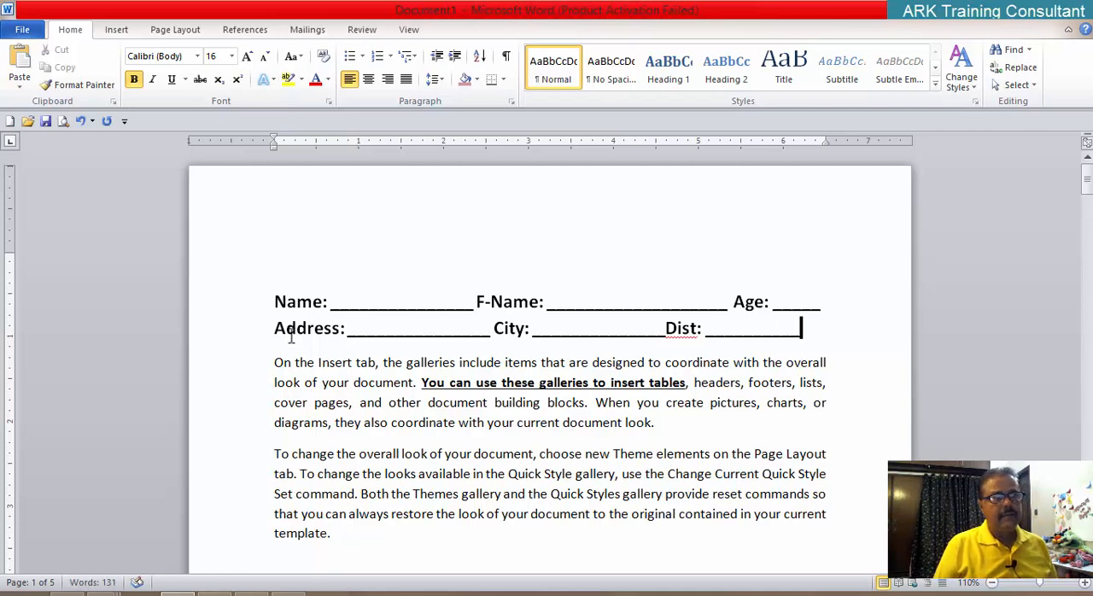
{"action": "type", "text": "_"}
Step: Lengthen the blank after "Address:" by two underscores so the second form line extends to the right margin
{"action": "key", "text": "Left"}
{"action": "key", "text": "Left"}
{"action": "key", "text": "Left"}
{"action": "key", "text": "Left"}
{"action": "key", "text": "Left"}
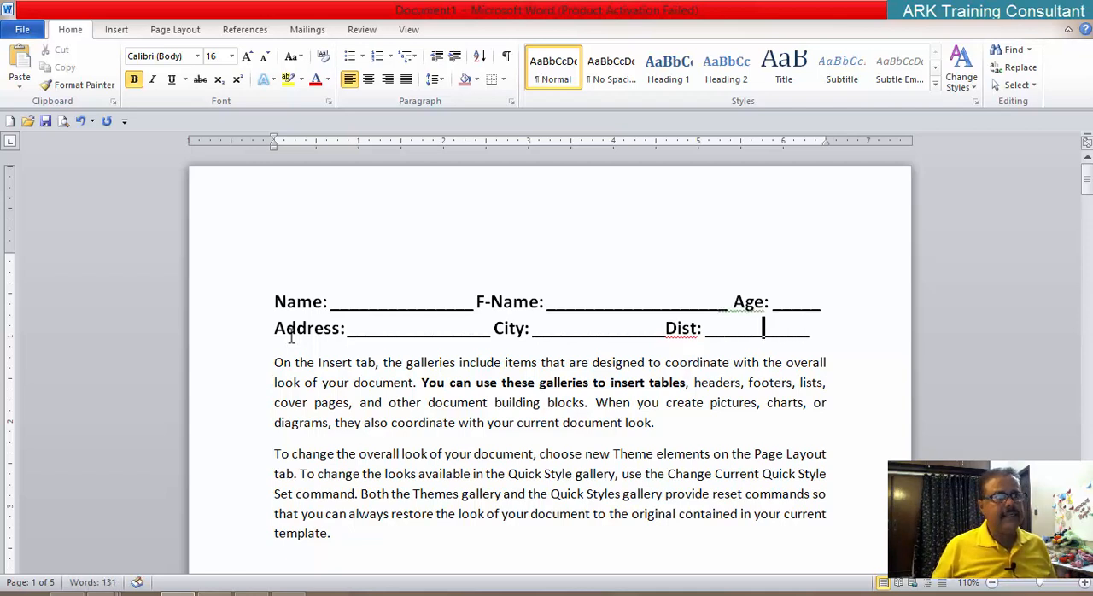
{"action": "key", "text": "Left"}
{"action": "key", "text": "Left"}
{"action": "key", "text": "Left"}
{"action": "key", "text": "Left"}
{"action": "key", "text": "Left"}
{"action": "key", "text": "Left"}
{"action": "key", "text": "Left"}
{"action": "key", "text": "Left"}
{"action": "key", "text": "Left"}
{"action": "key", "text": "Left"}
{"action": "key", "text": "Left"}
{"action": "key", "text": "Left"}
{"action": "key", "text": "Left"}
{"action": "key", "text": "Left"}
{"action": "key", "text": "Left"}
{"action": "key", "text": "Left"}
{"action": "key", "text": "Left"}
{"action": "key", "text": "Left"}
{"action": "key", "text": "Left"}
{"action": "key", "text": "Left"}
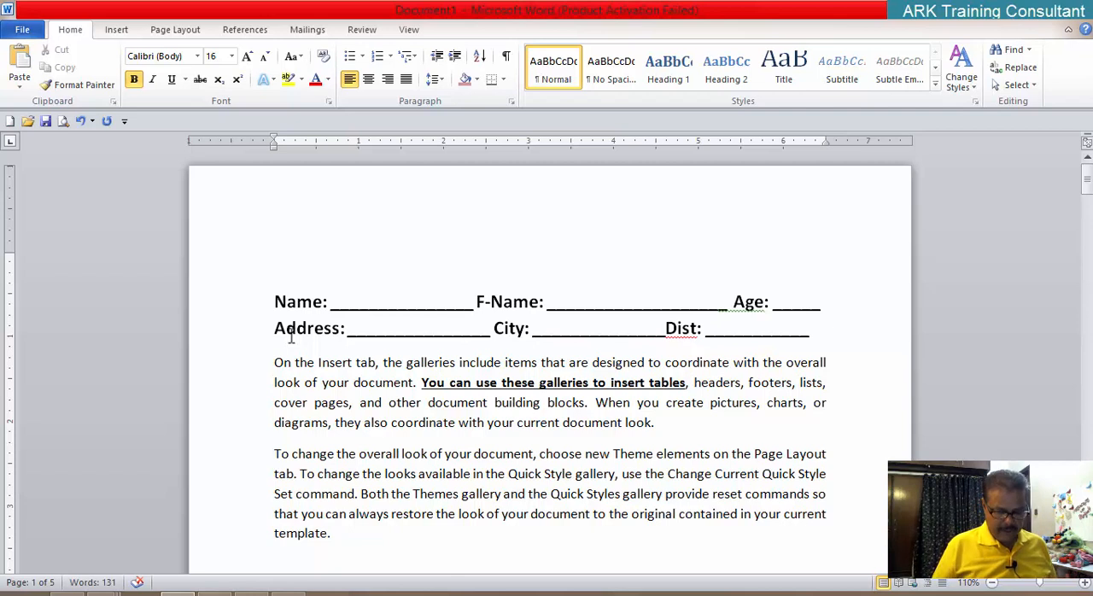
{"action": "type", "text": "___"}
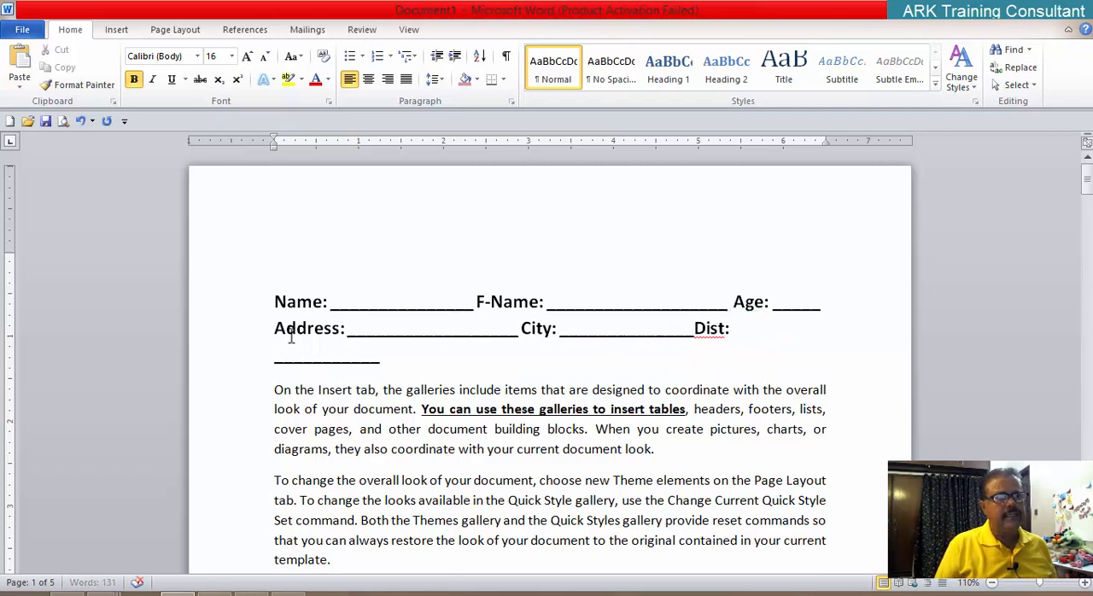
{"action": "key", "text": "BackSpace"}
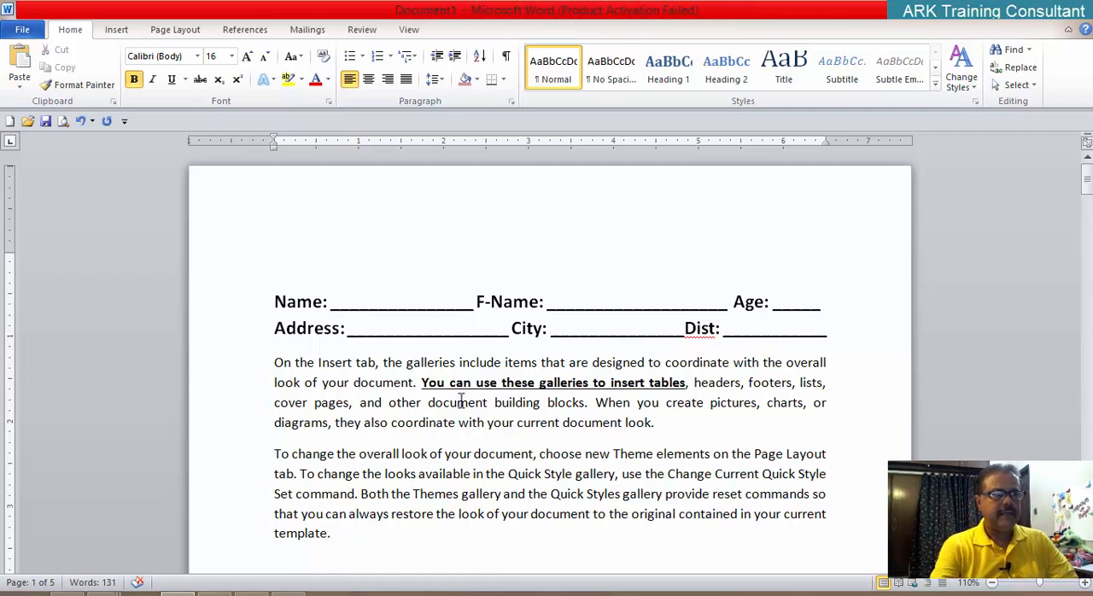
{"action": "left_click", "coordinate": [790, 306]}
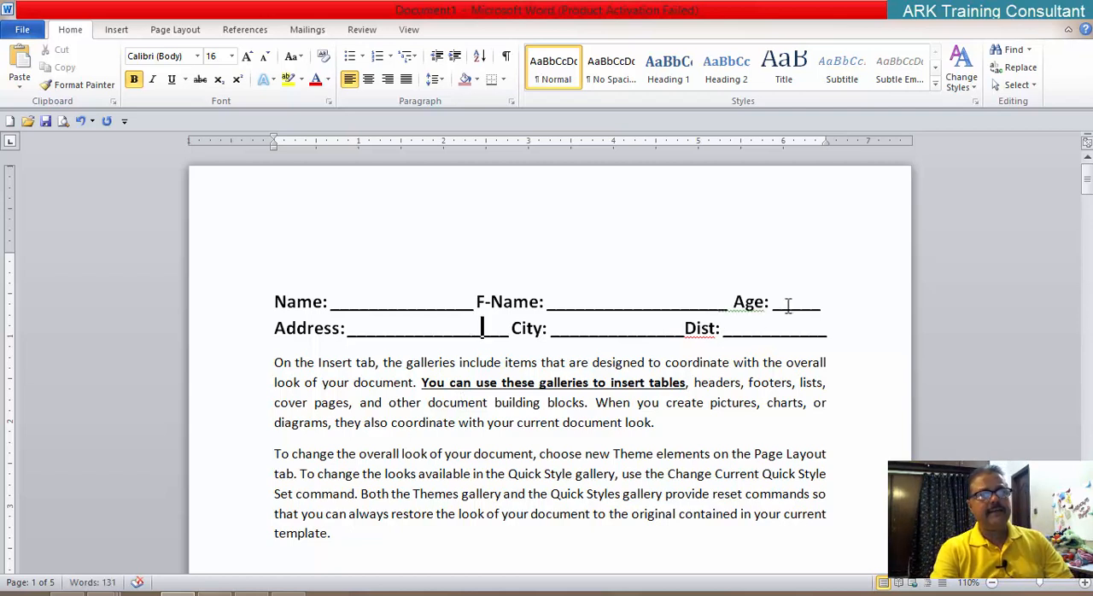
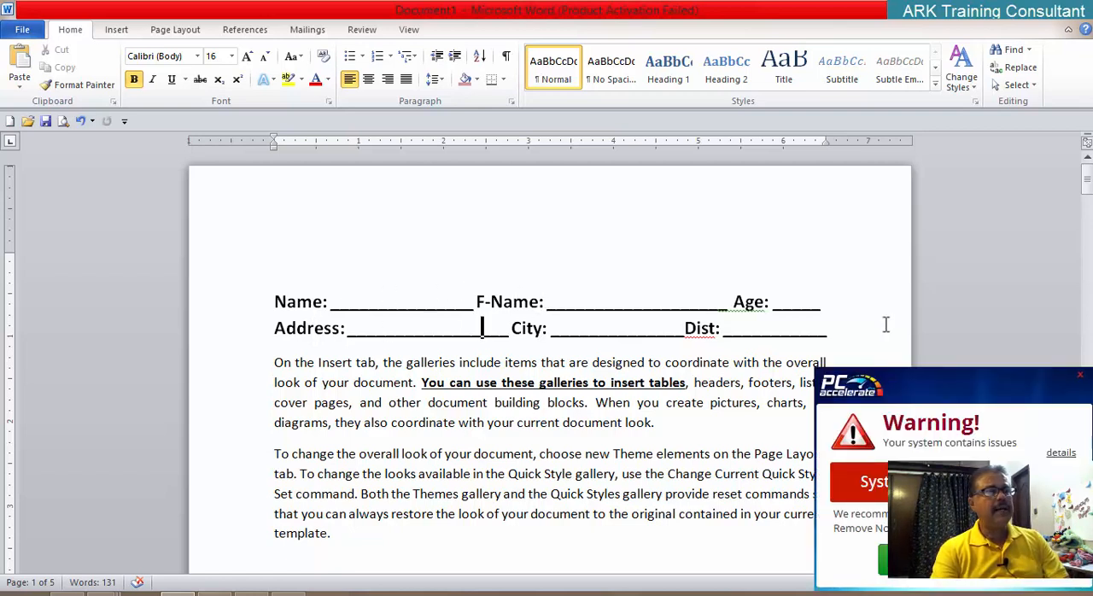
Step: Apply the All caps effect to the first form line, from Name to Age, and undo that change
{"action": "left_click", "coordinate": [1083, 377]}
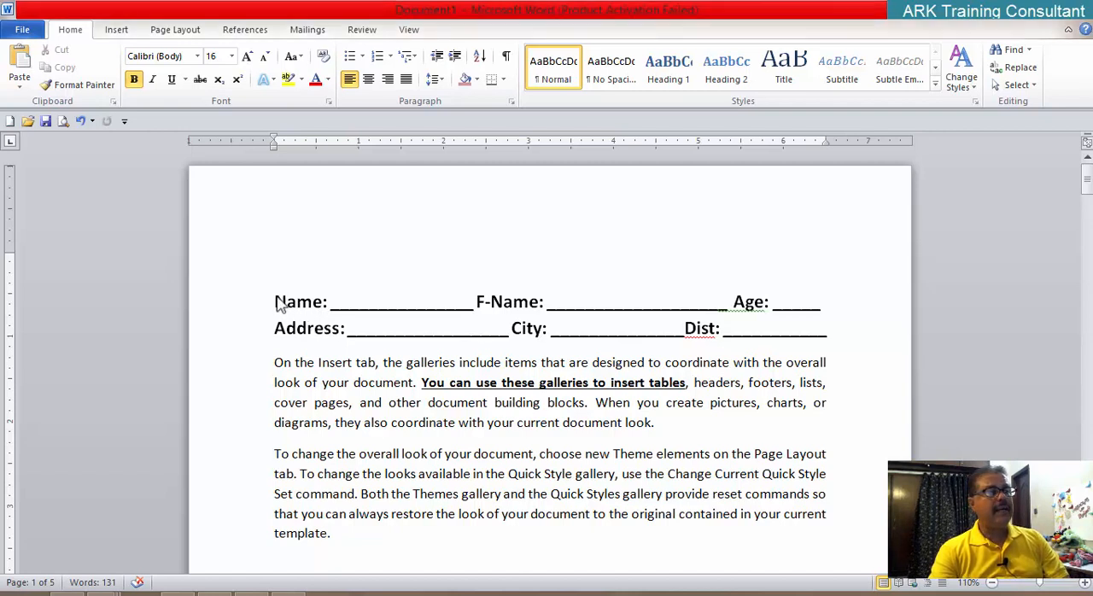
{"action": "left_click_drag", "start_coordinate": [274, 301], "coordinate": [824, 304]}
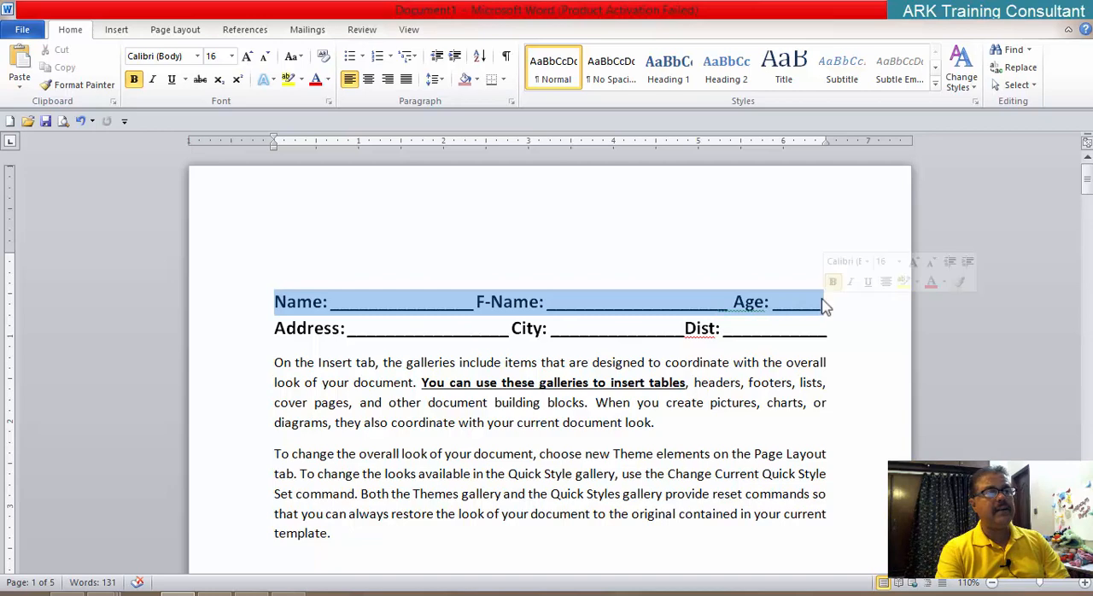
{"action": "left_click", "coordinate": [328, 101]}
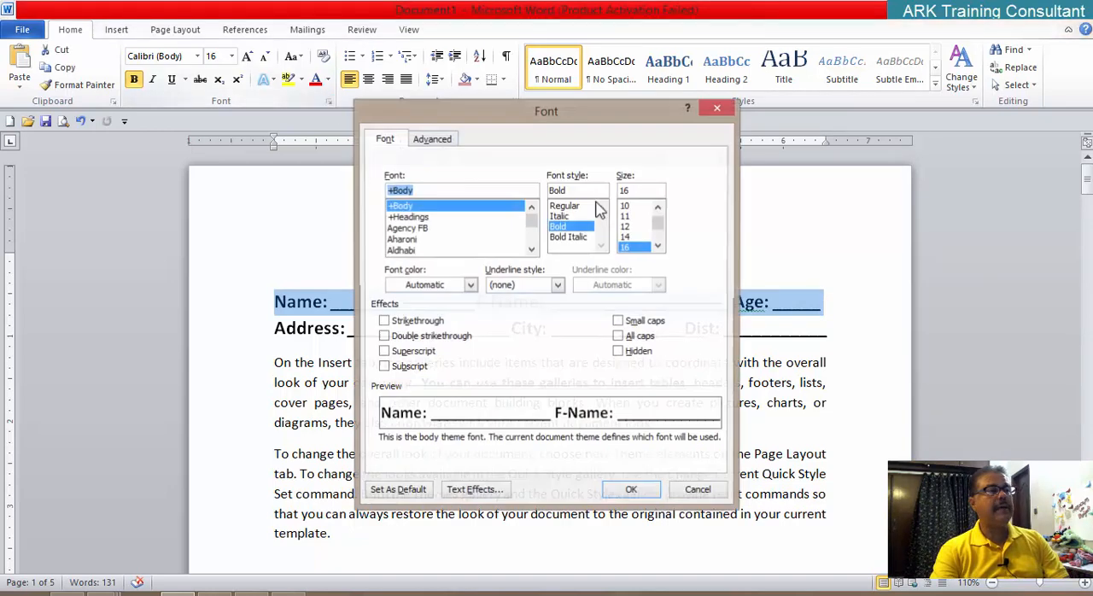
{"action": "left_click", "coordinate": [653, 343]}
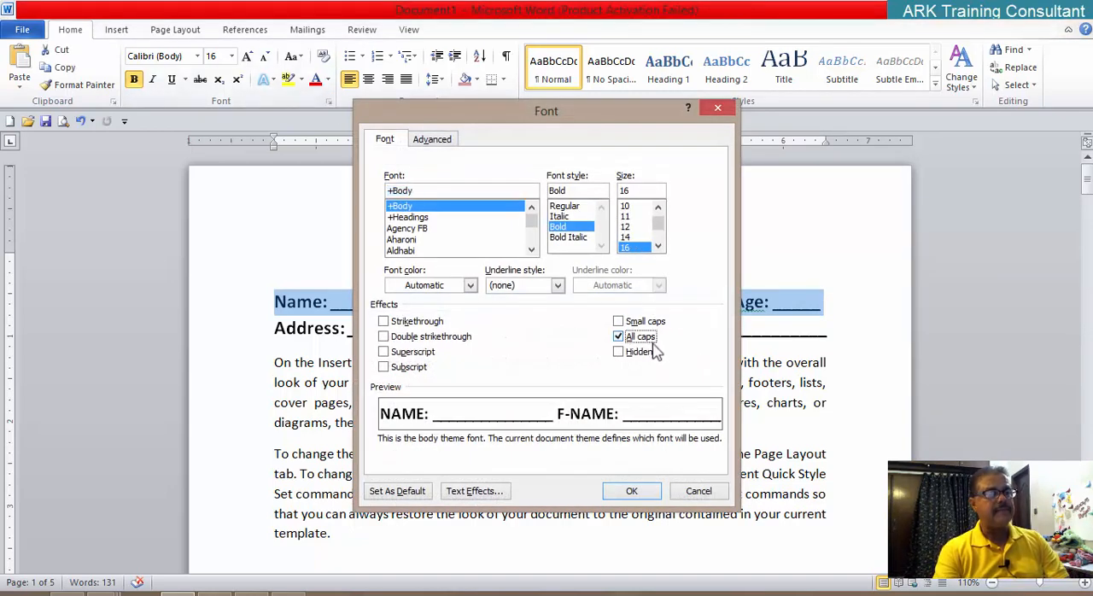
{"action": "left_click", "coordinate": [647, 492]}
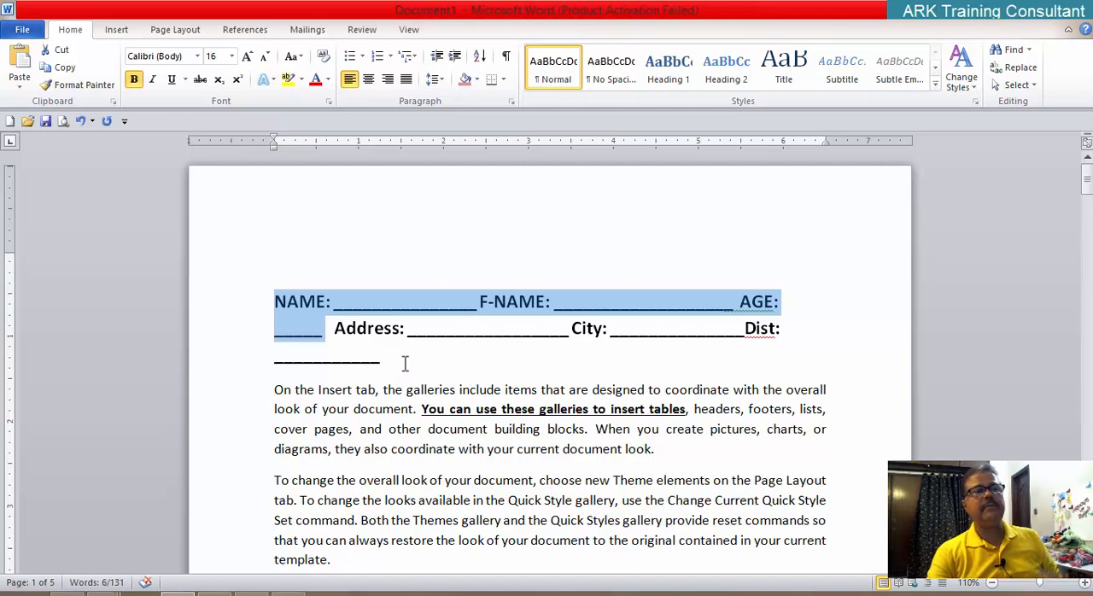
{"action": "key", "text": "shift+F3"}
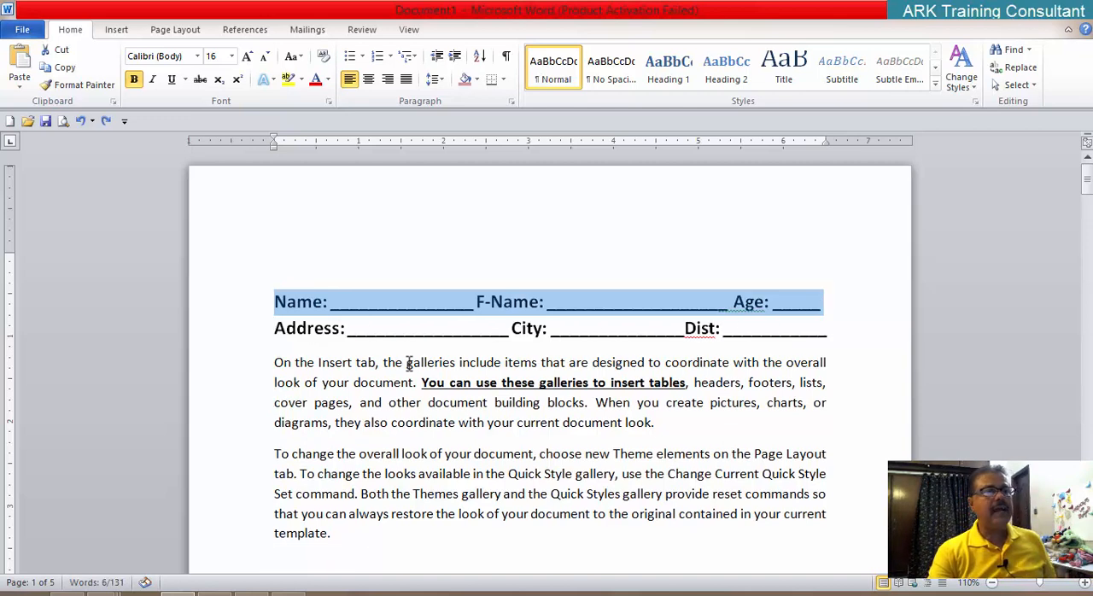
{"action": "left_click", "coordinate": [583, 334]}
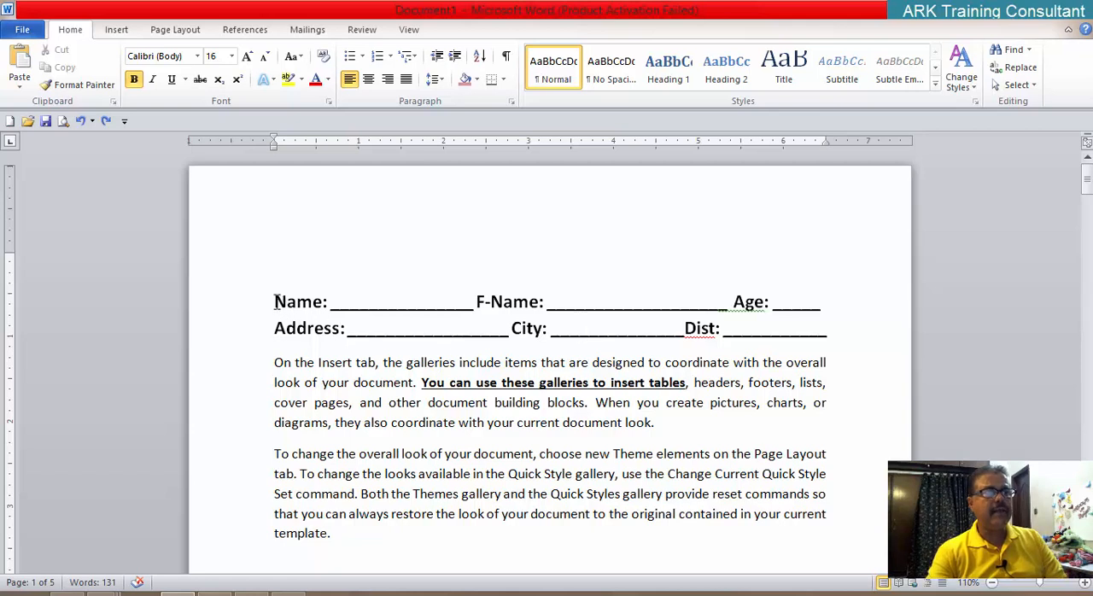
Step: Apply the Small caps effect to the Name, F-Name and Age line and undo that change
{"action": "left_click_drag", "start_coordinate": [274, 302], "coordinate": [809, 310]}
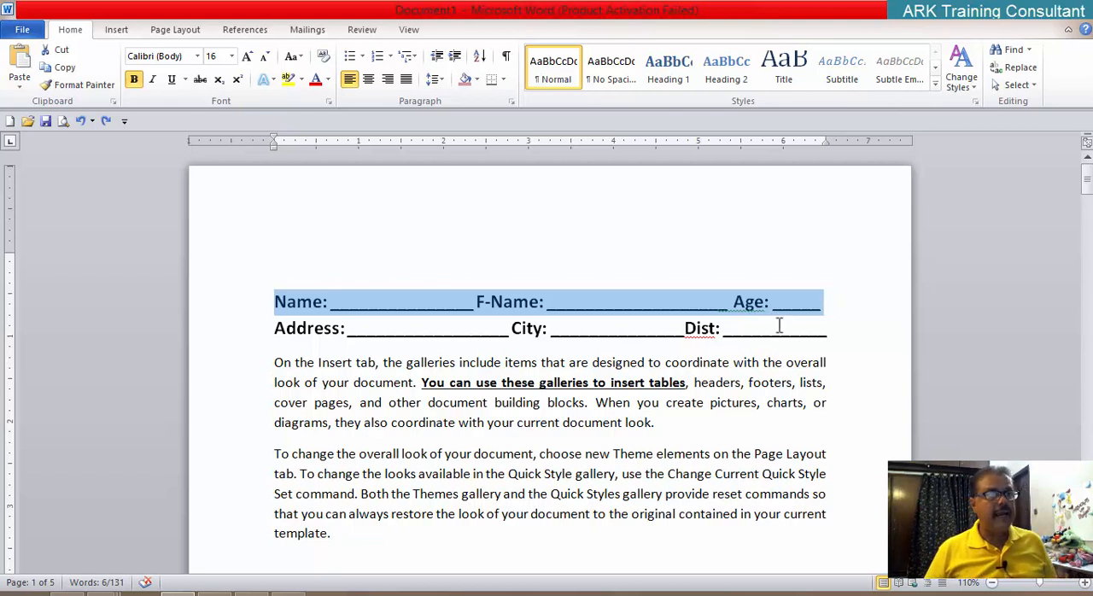
{"action": "left_click", "coordinate": [329, 102]}
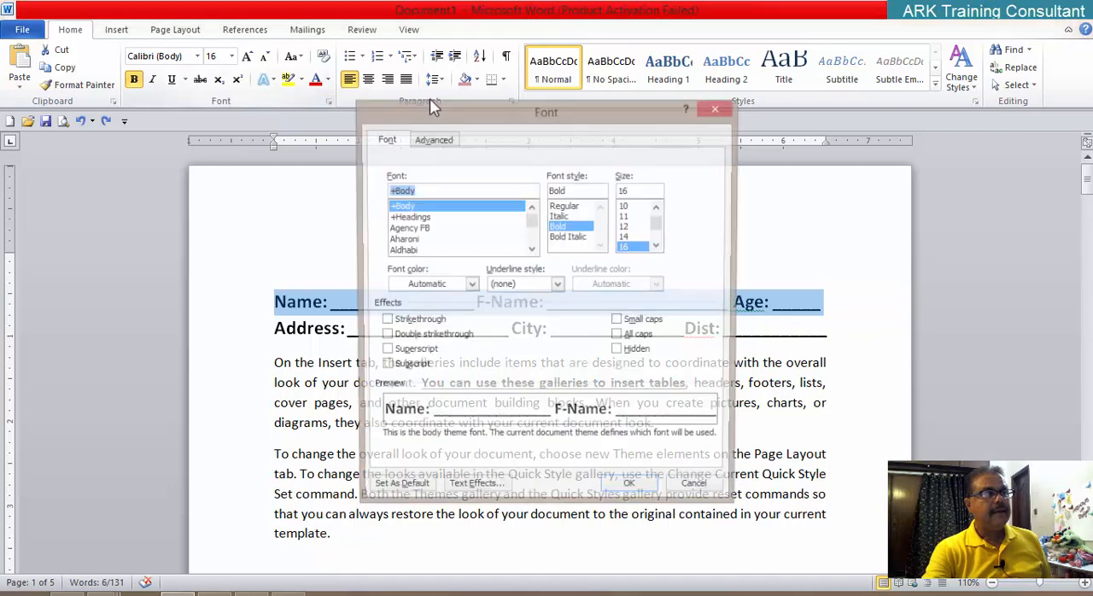
{"action": "left_click", "coordinate": [642, 322]}
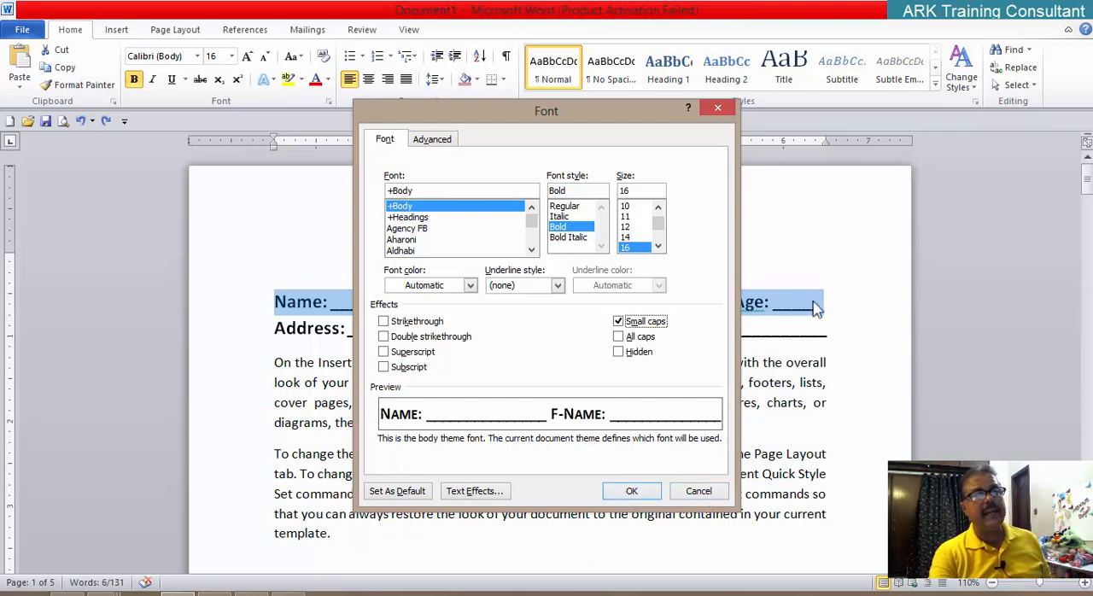
{"action": "left_click", "coordinate": [632, 491]}
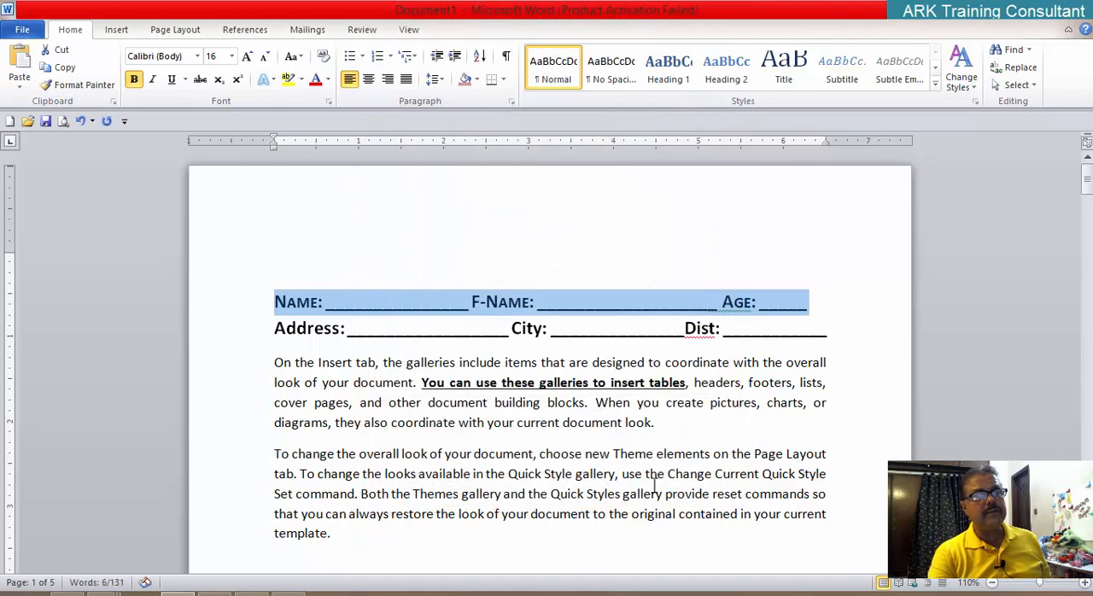
{"action": "left_click", "coordinate": [687, 454]}
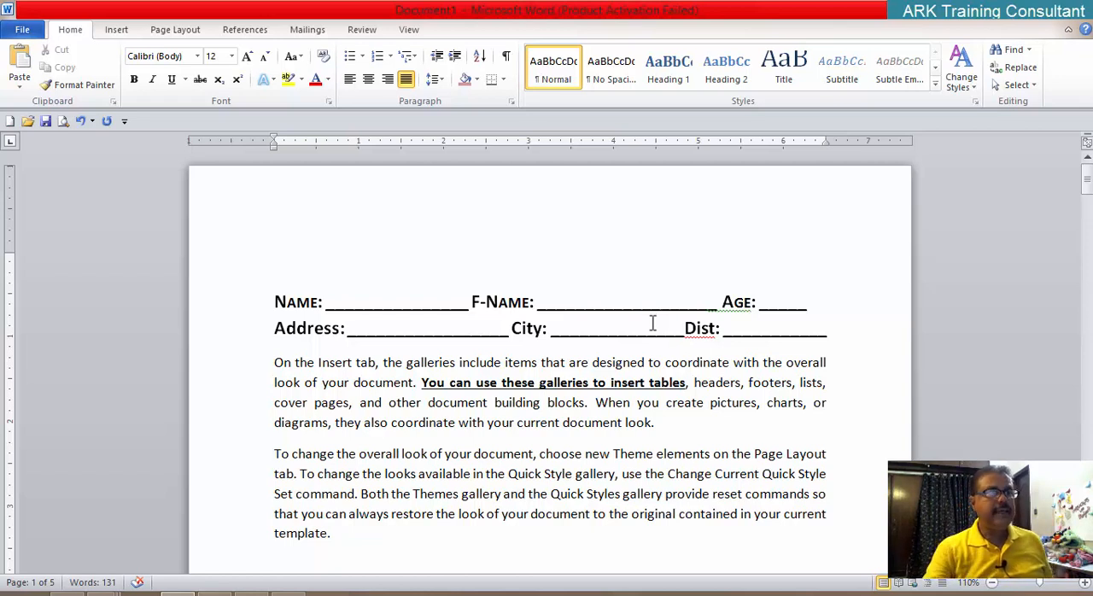
{"action": "key", "text": "ctrl+z"}
{"action": "left_click", "coordinate": [563, 328]}
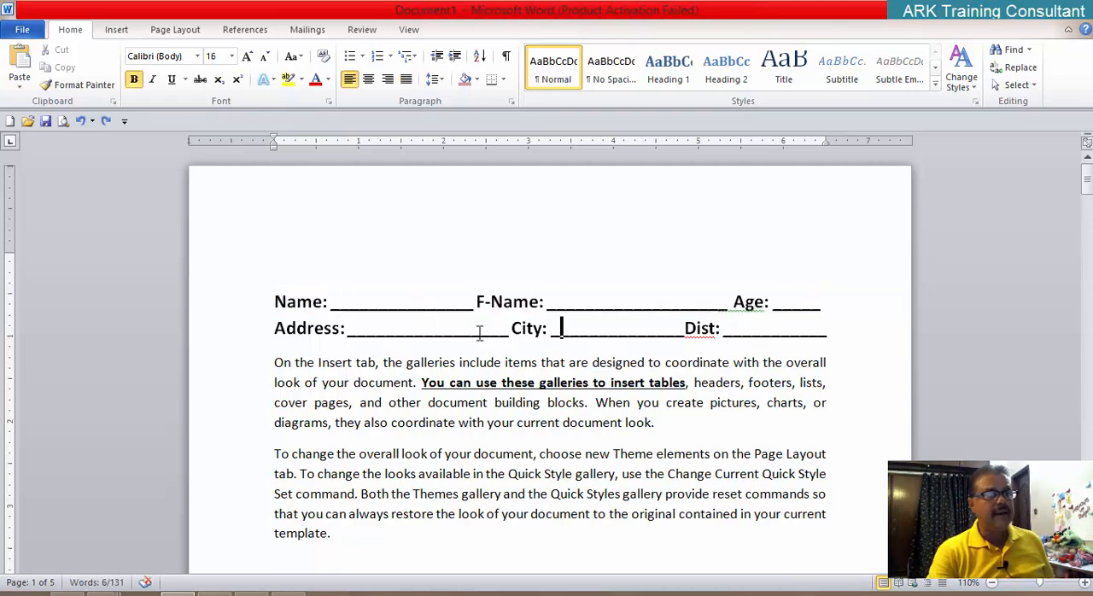
Step: Apply the All caps font effect to both form lines, from Name through Dist
{"action": "left_click_drag", "start_coordinate": [276, 301], "coordinate": [822, 331]}
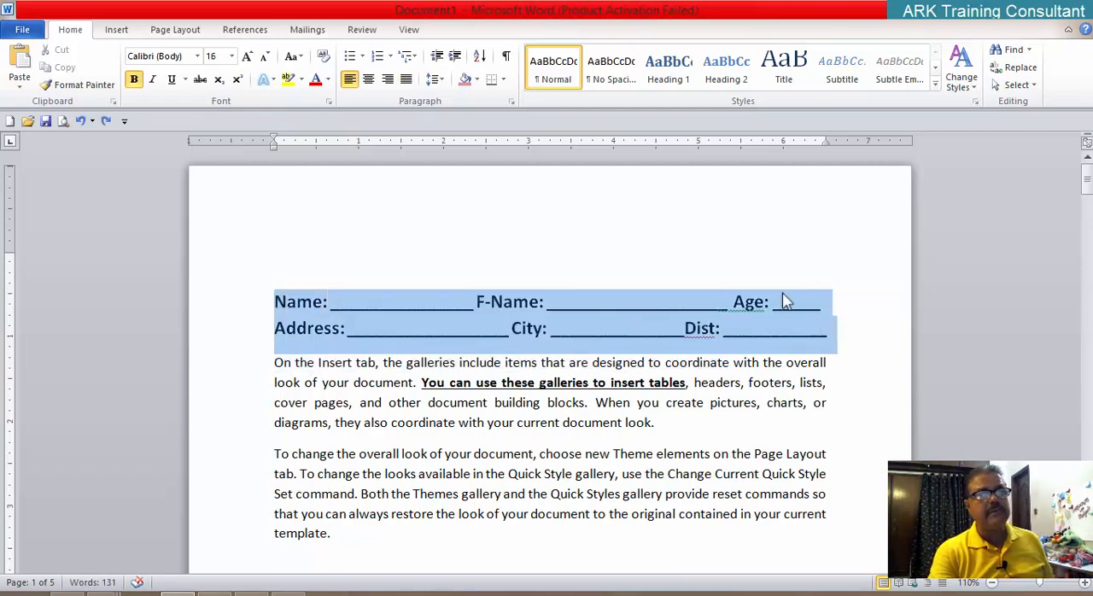
{"action": "left_click", "coordinate": [328, 101]}
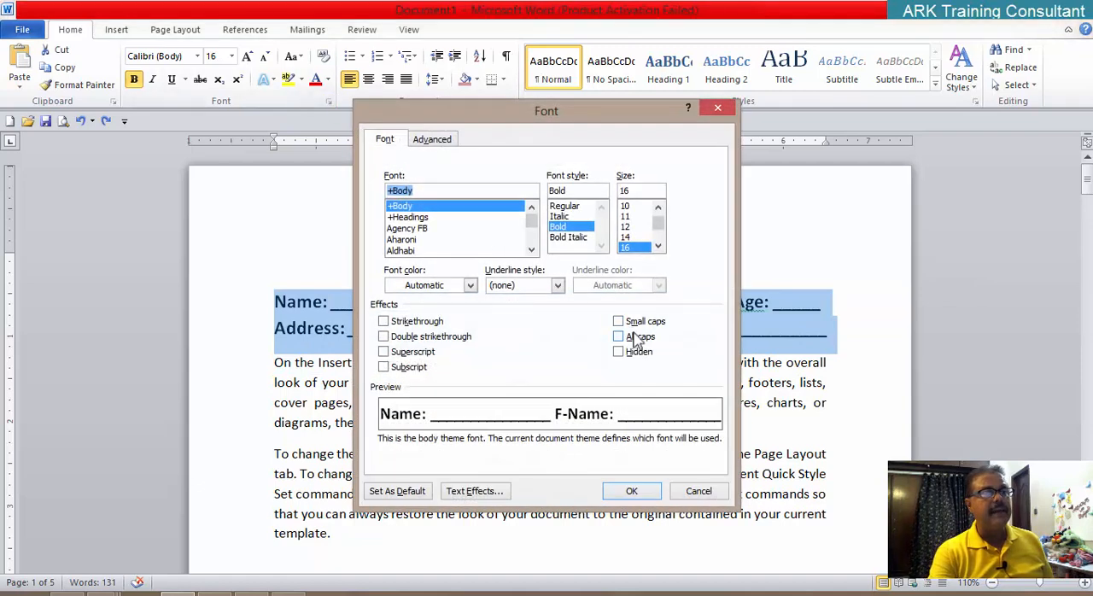
{"action": "left_click", "coordinate": [636, 338]}
{"action": "left_click", "coordinate": [632, 491]}
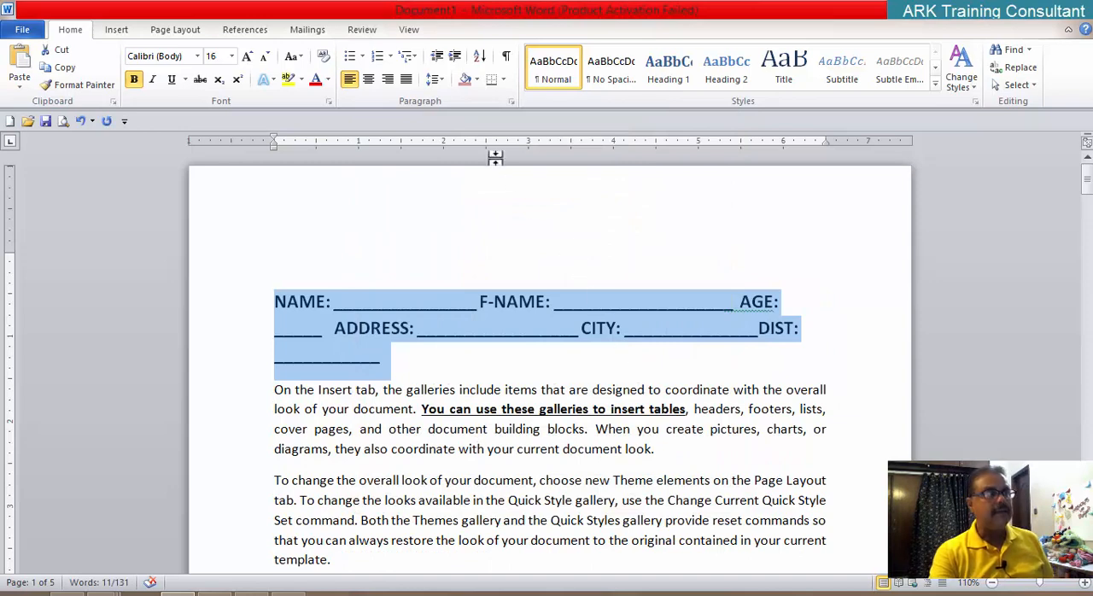
Step: Switch the font effect of both form lines from All caps to Small caps
{"action": "left_click", "coordinate": [328, 101]}
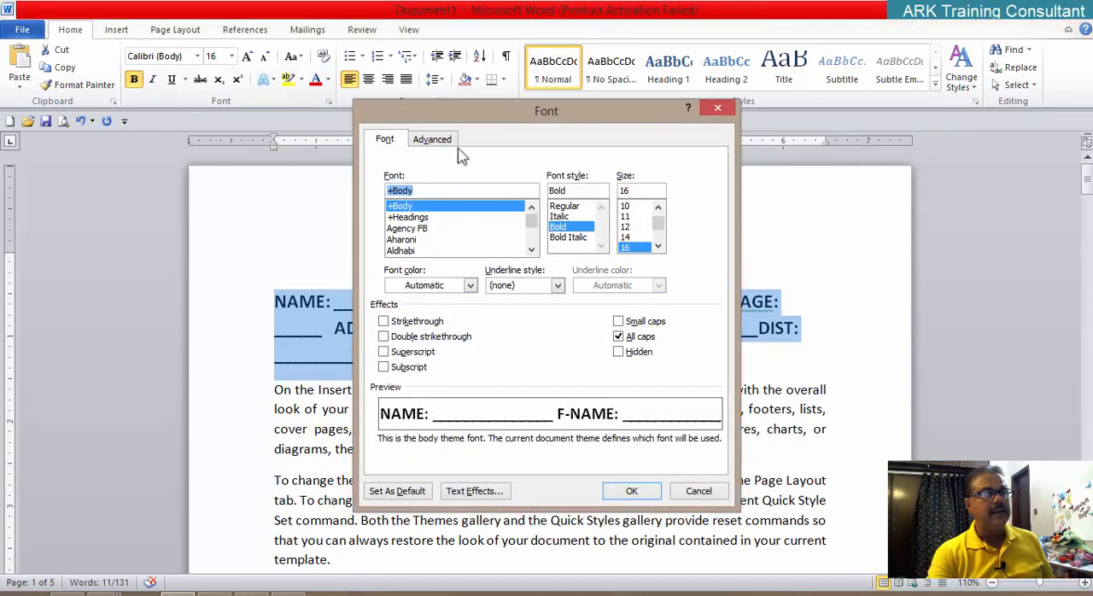
{"action": "left_click", "coordinate": [618, 321]}
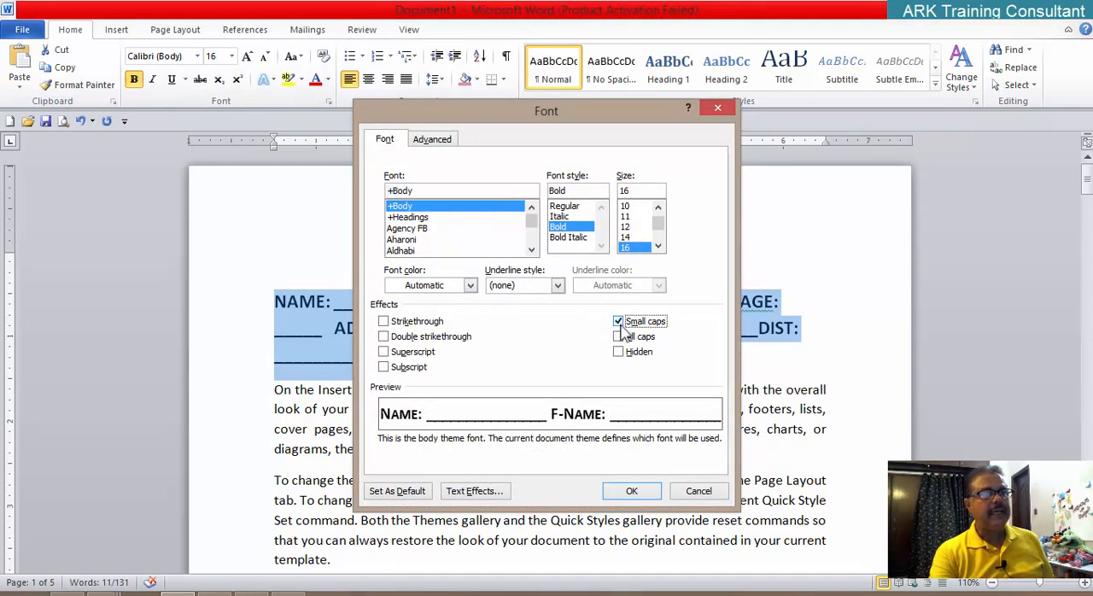
{"action": "left_click", "coordinate": [631, 491]}
{"action": "left_click", "coordinate": [694, 453]}
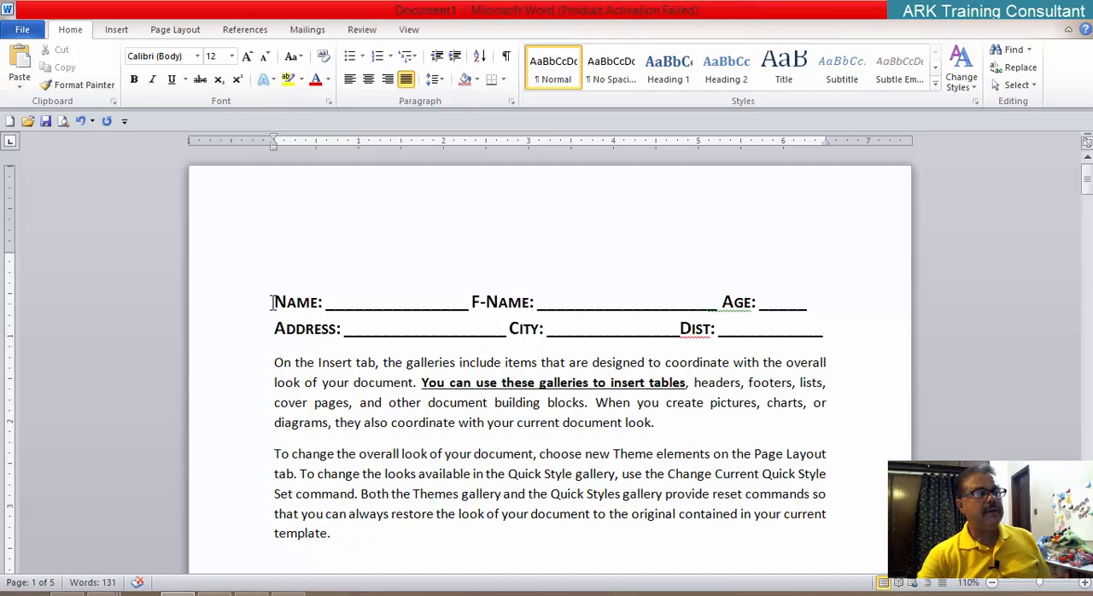
Step: Undo the caps effects and the form entries back to the two "Abc company of Pakistan" title lines
{"action": "key", "text": "ctrl+z"}
{"action": "key", "text": "ctrl+z"}
{"action": "key", "text": "ctrl+z"}
{"action": "key", "text": "ctrl+z"}
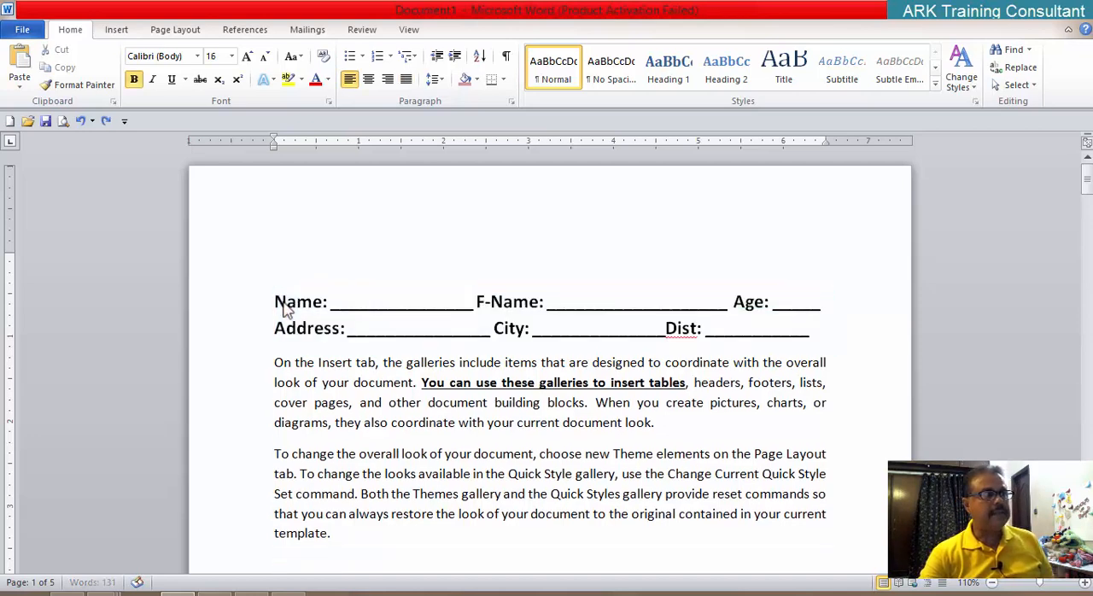
{"action": "left_click", "coordinate": [546, 332]}
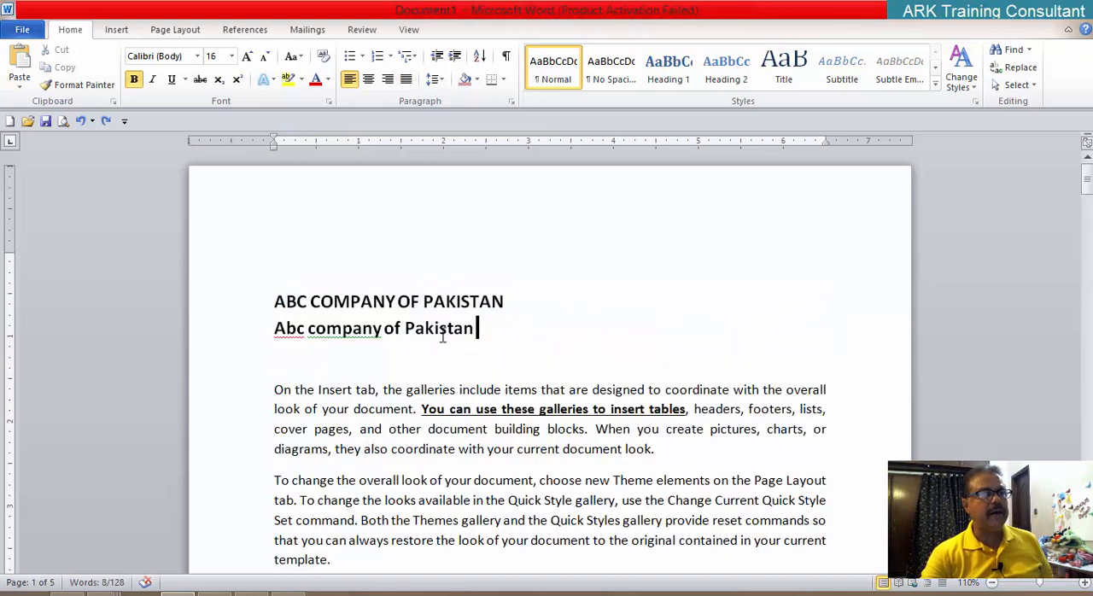
Step: Change the first title line's font effect from All caps to Small caps
{"action": "left_click_drag", "start_coordinate": [269, 299], "coordinate": [504, 293]}
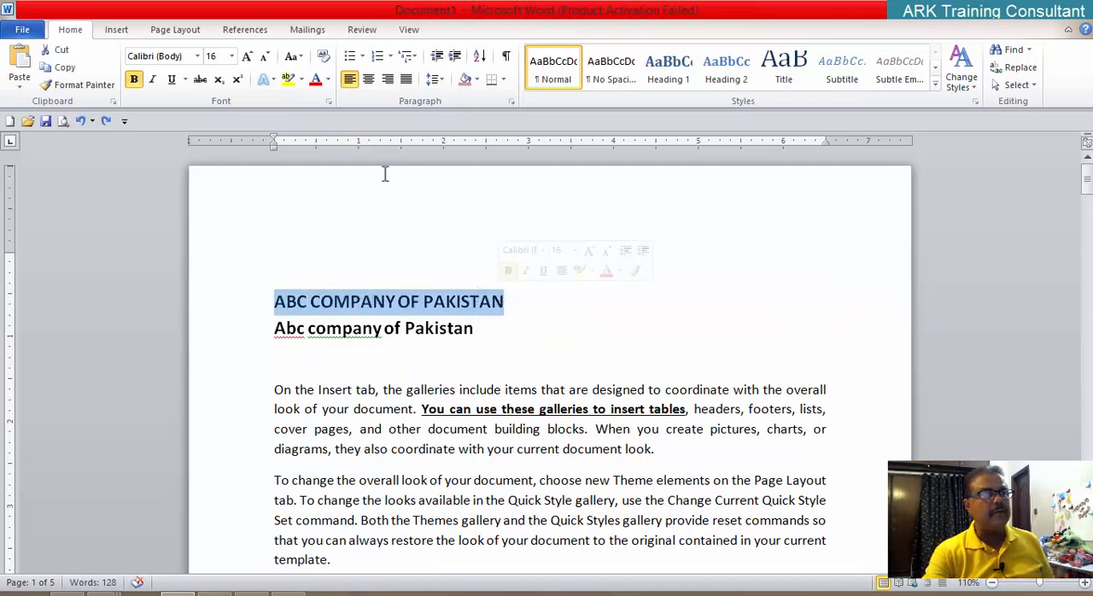
{"action": "left_click", "coordinate": [329, 101]}
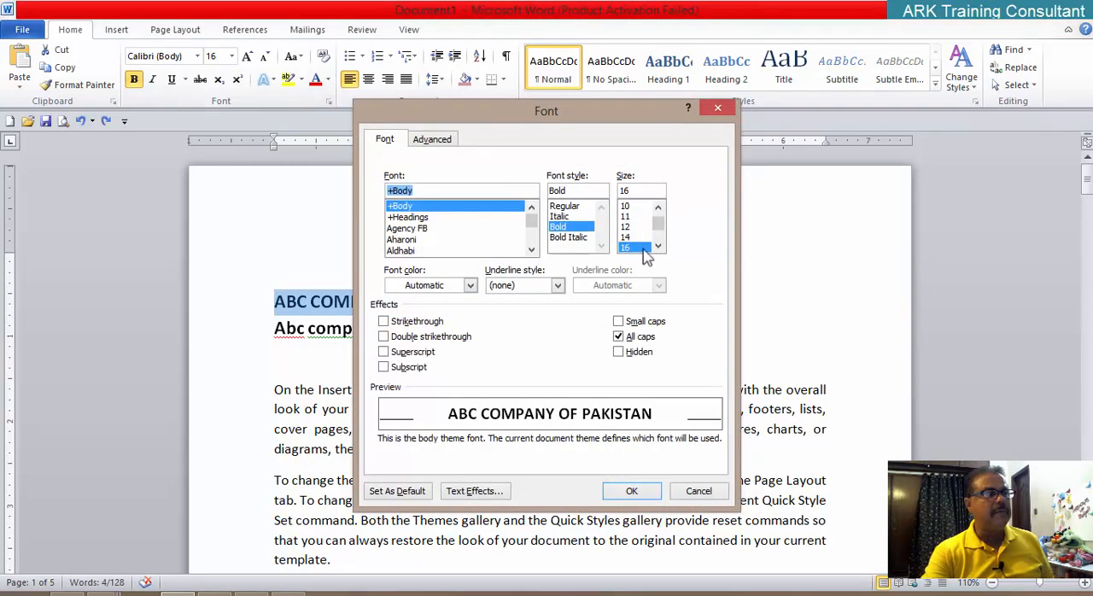
{"action": "left_click", "coordinate": [639, 323]}
{"action": "left_click", "coordinate": [635, 491]}
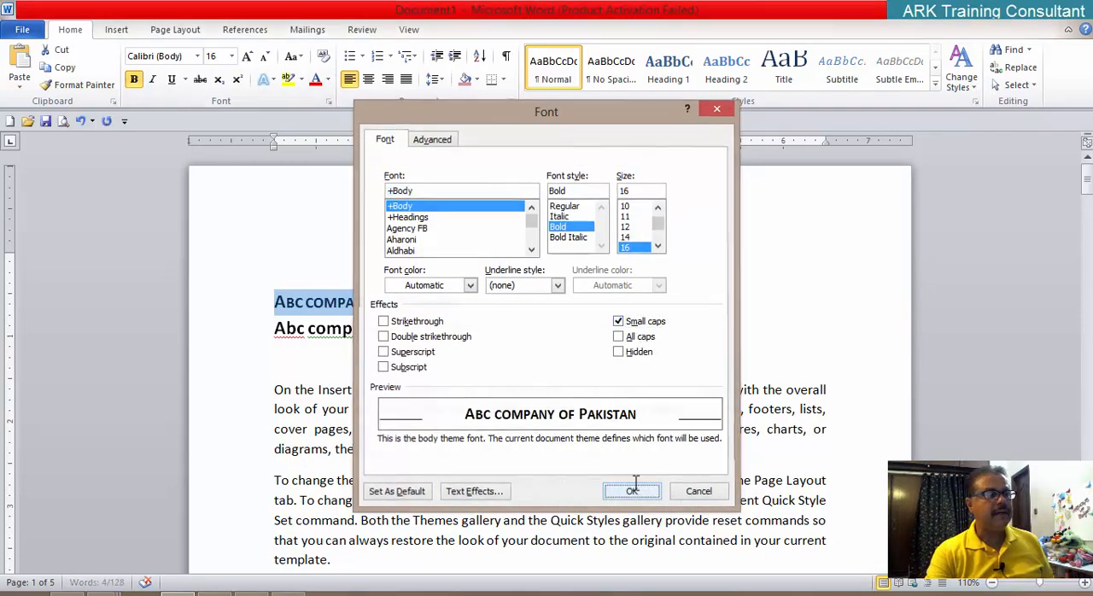
{"action": "left_click_drag", "start_coordinate": [663, 407], "coordinate": [670, 392]}
{"action": "left_click", "coordinate": [337, 359]}
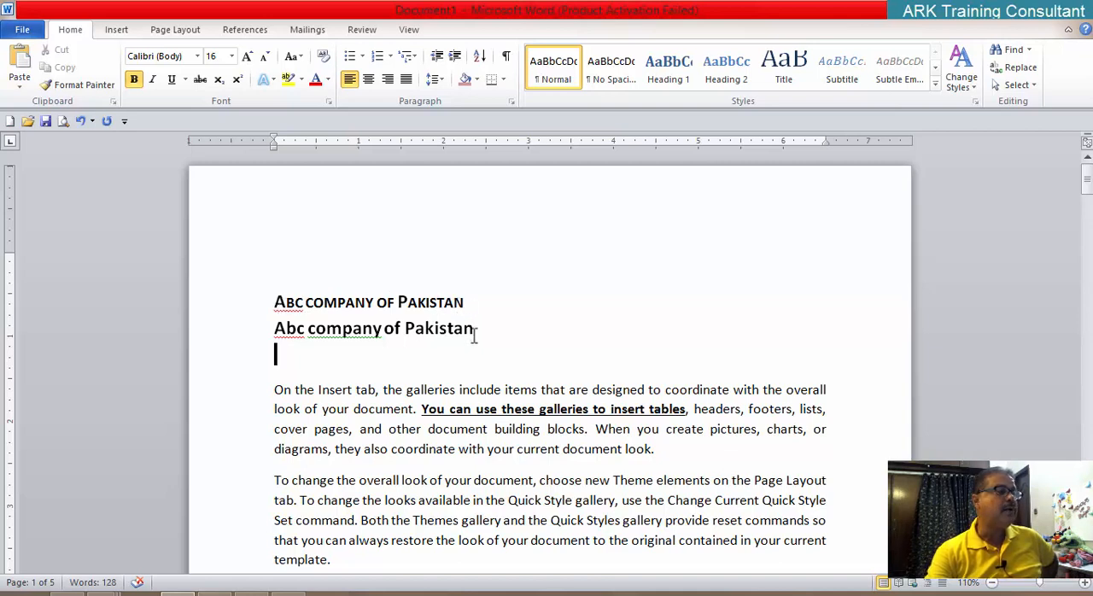
{"action": "left_click", "coordinate": [329, 100]}
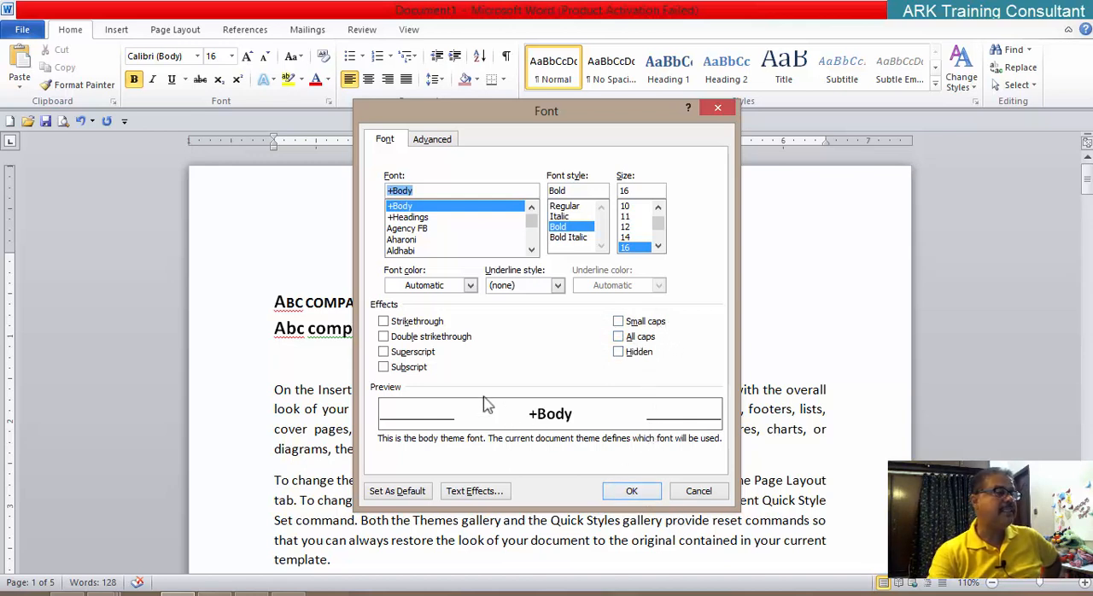
{"action": "left_click", "coordinate": [645, 493]}
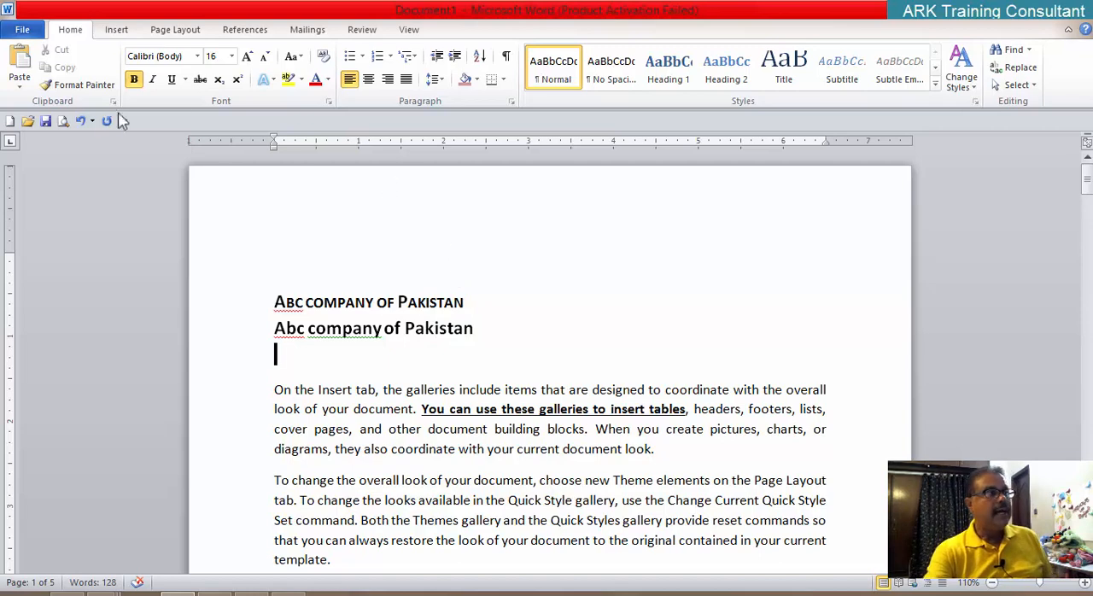
Step: Undo and redo the caps and spacing changes on the title lines, closing the WordInn dictionary window in between
{"action": "left_click", "coordinate": [83, 122]}
{"action": "left_click", "coordinate": [83, 122]}
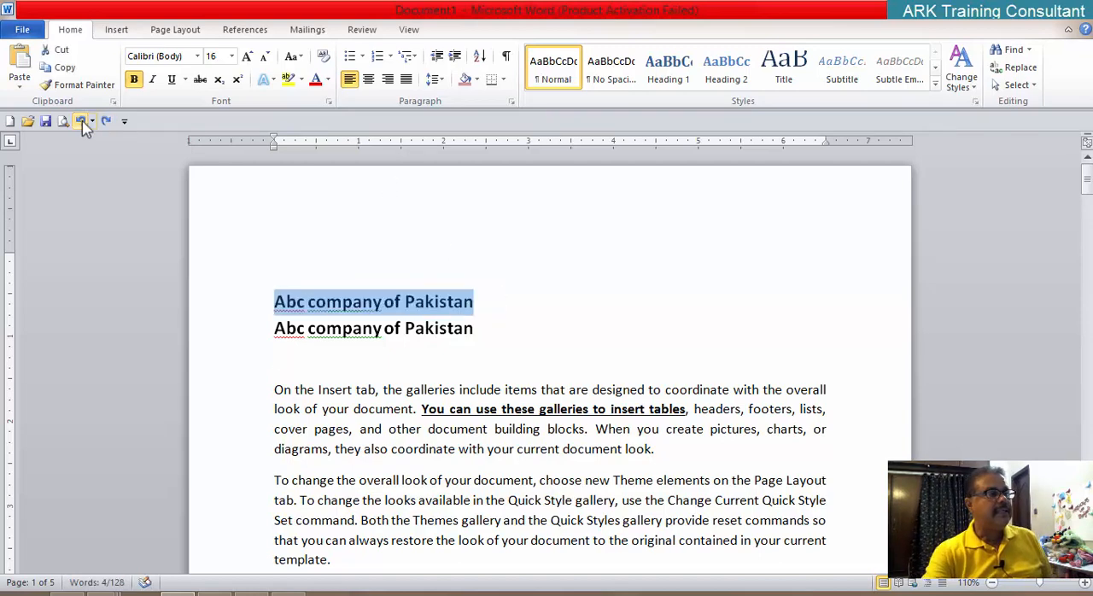
{"action": "left_click", "coordinate": [83, 123]}
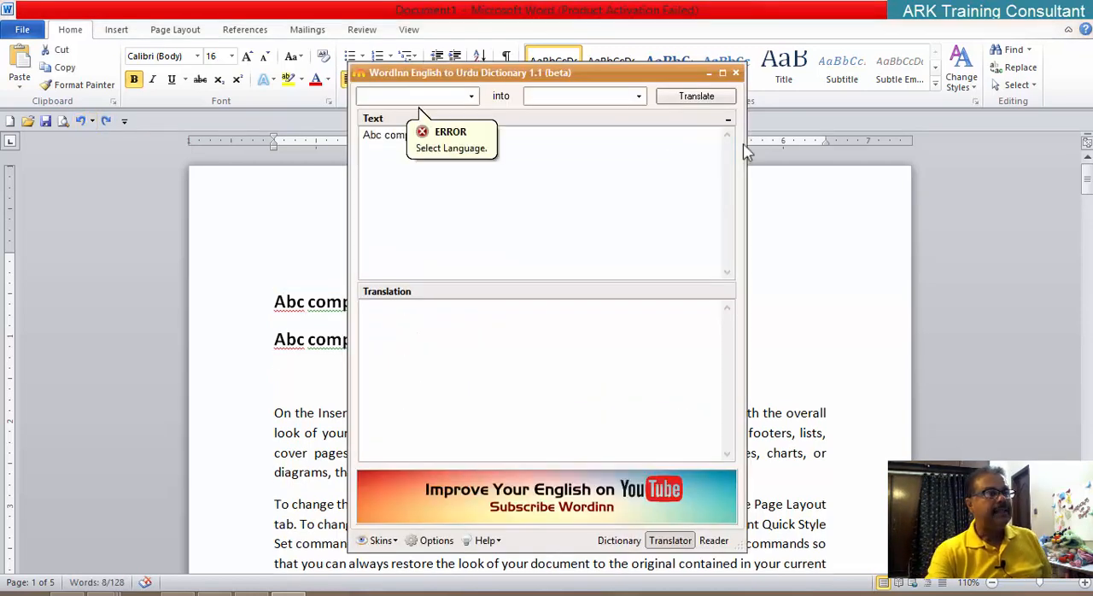
{"action": "left_click", "coordinate": [735, 73]}
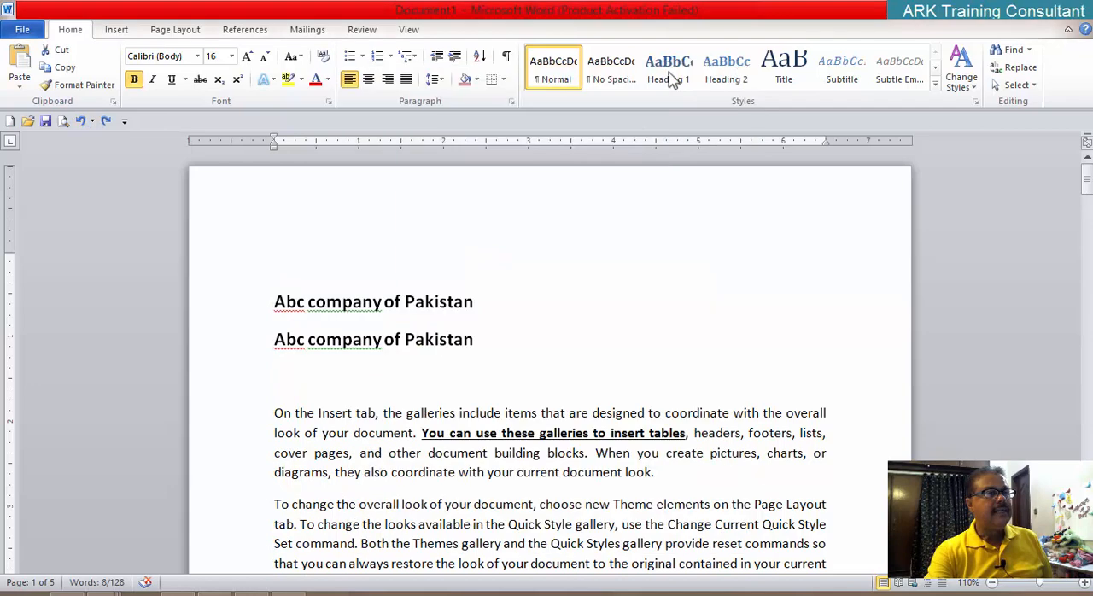
{"action": "left_click", "coordinate": [107, 121]}
{"action": "left_click", "coordinate": [107, 122]}
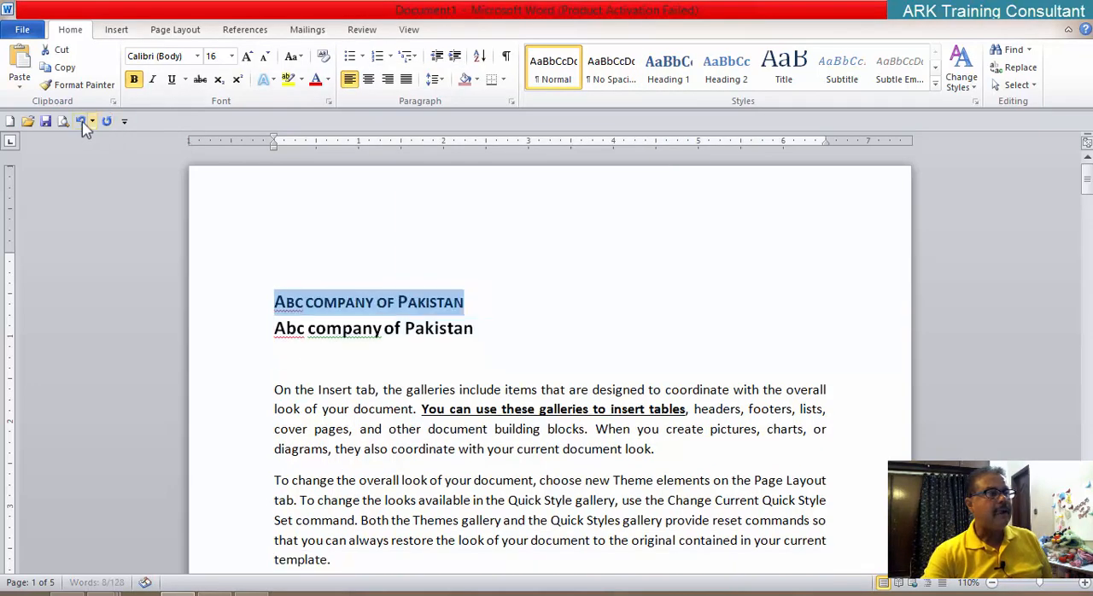
Step: Undo the caps and spacing changes on both title lines again and close the WordInn dictionary window
{"action": "left_click", "coordinate": [80, 122]}
{"action": "left_click", "coordinate": [81, 121]}
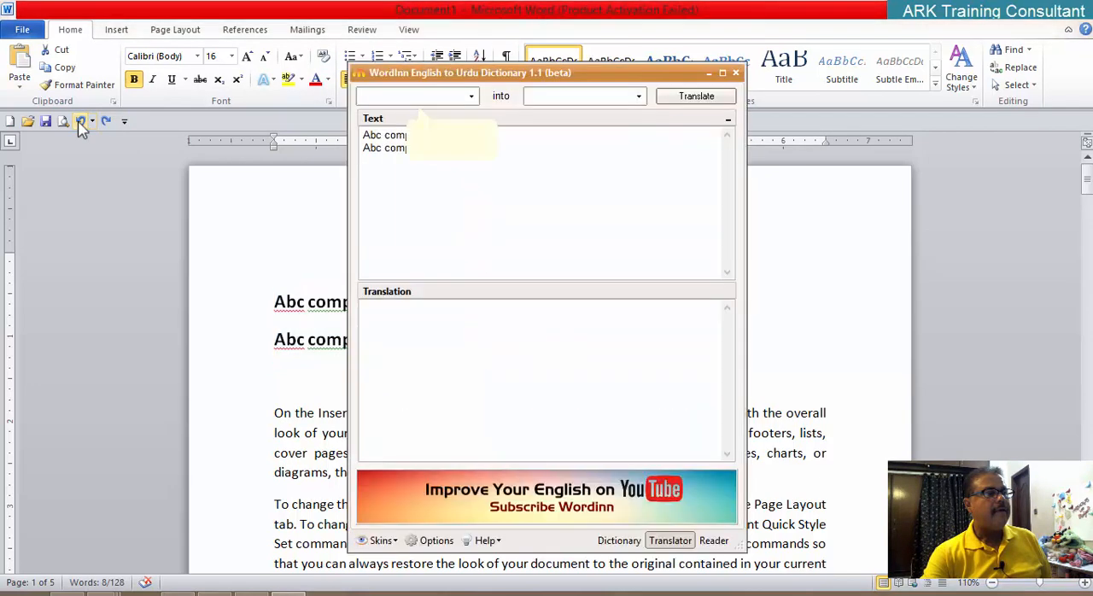
{"action": "left_click", "coordinate": [735, 72]}
{"action": "left_click", "coordinate": [578, 232]}
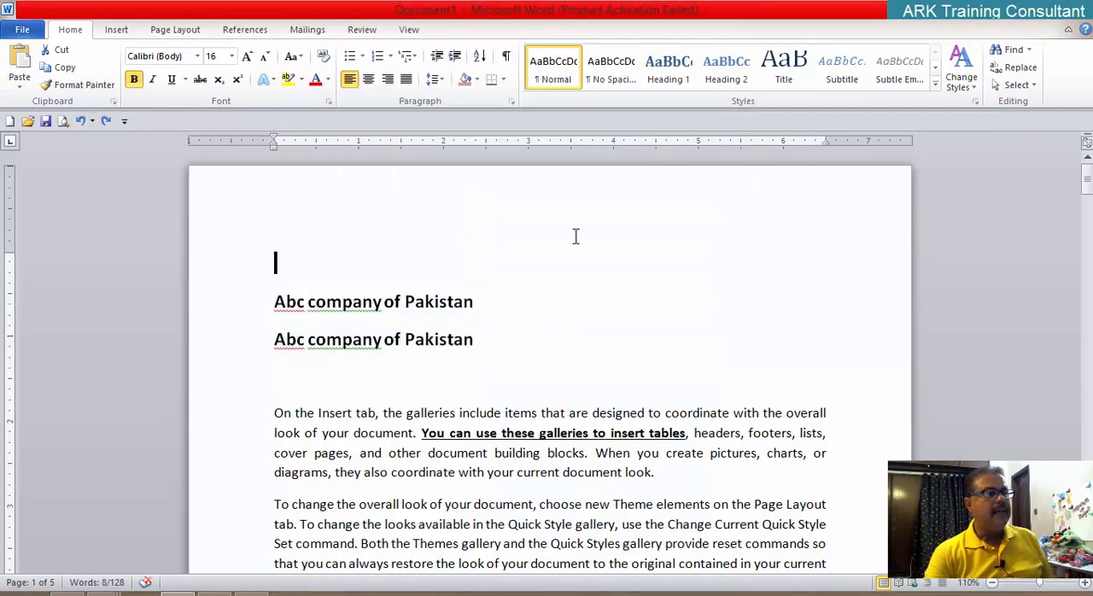
Step: Delete both "Abc company of Pakistan" title lines above the first body paragraph
{"action": "key", "text": "Down"}
{"action": "key", "text": "shift+Right"}
{"action": "key", "text": "shift+Right"}
{"action": "left_click", "coordinate": [465, 340], "text": "shift"}
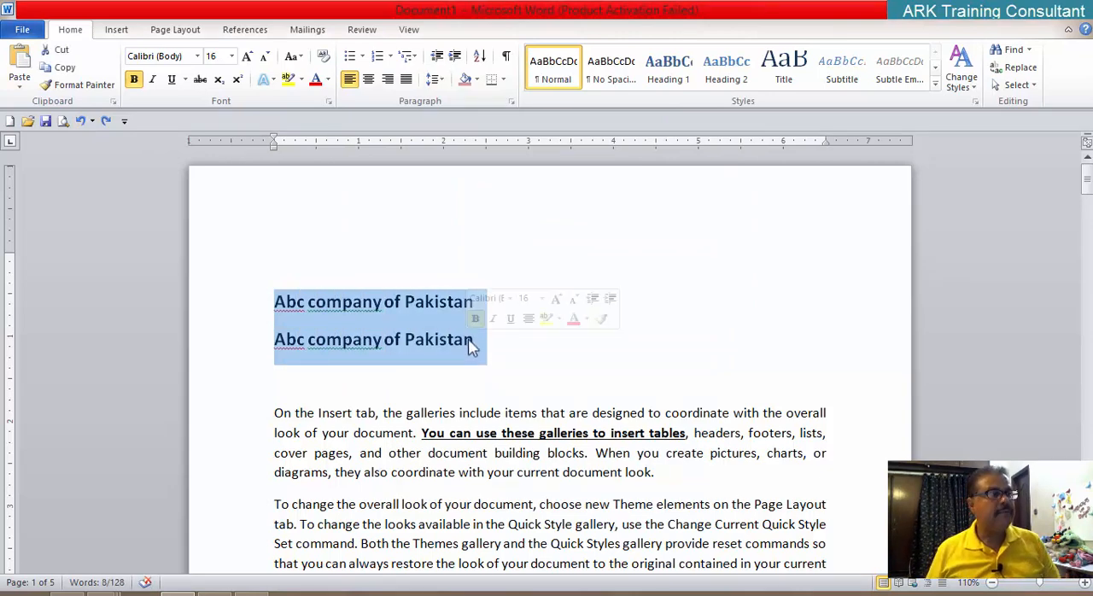
{"action": "key", "text": "Delete"}
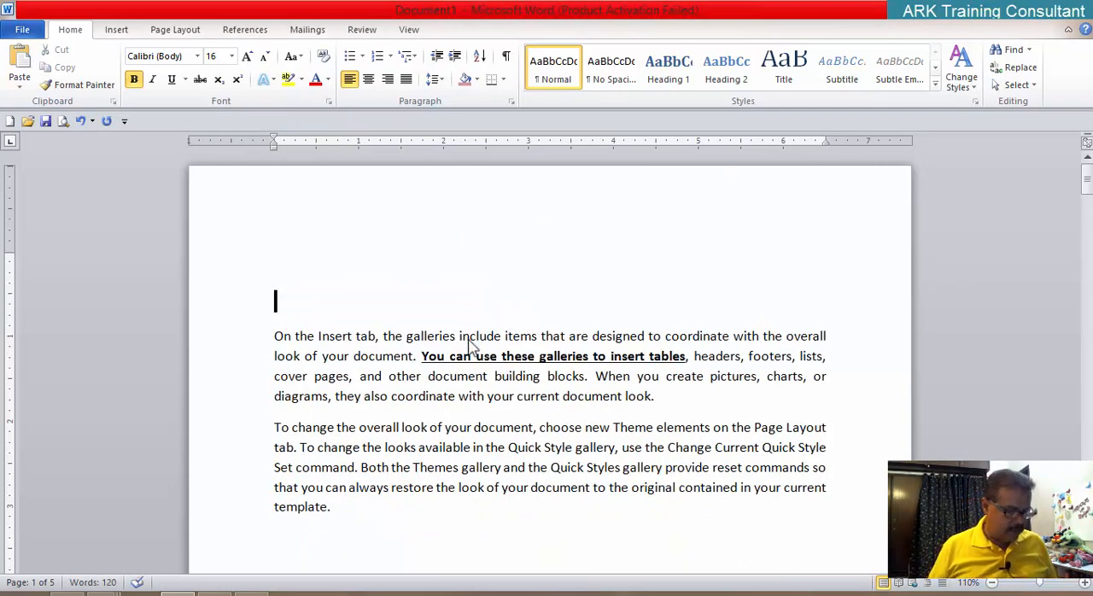
Step: Undo the deletion of the title lines, and delete only the second "Abc company of Pakistan" line
{"action": "key", "text": "ctrl+z"}
{"action": "left_click_drag", "start_coordinate": [474, 340], "coordinate": [246, 367]}
{"action": "key", "text": "Delete"}
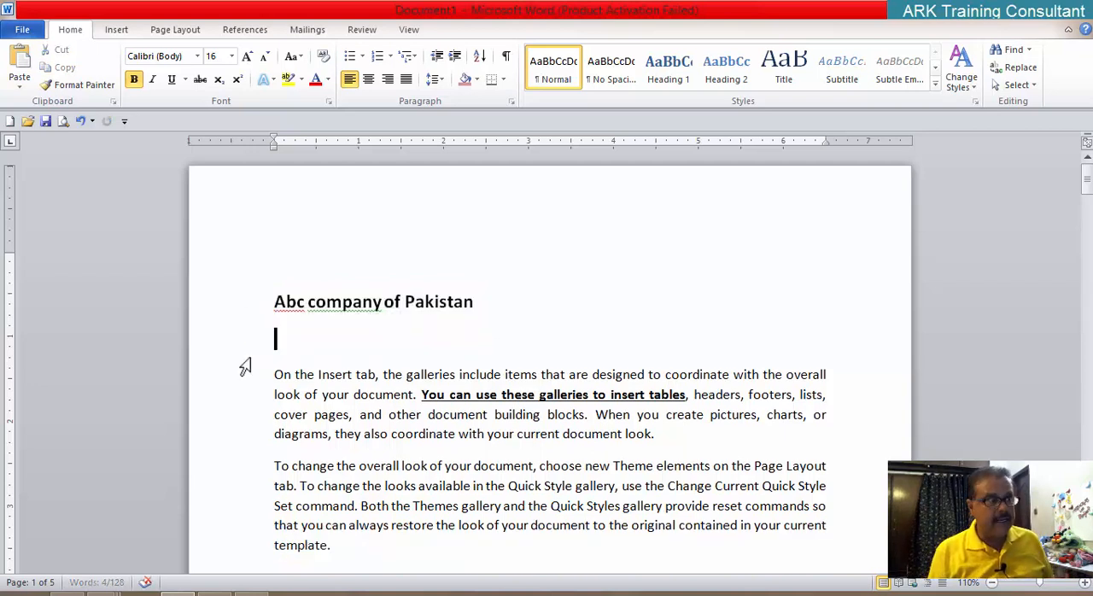
{"action": "key", "text": "Delete"}
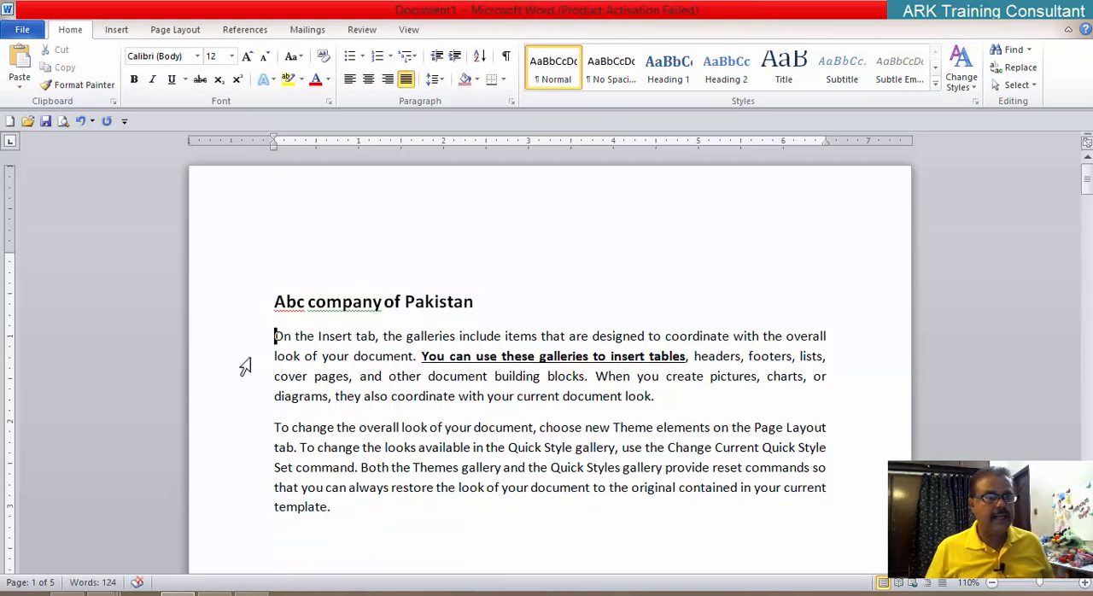
Step: Apply the Hidden font effect to the word "company" in the title line
{"action": "left_click_drag", "start_coordinate": [474, 302], "coordinate": [287, 304]}
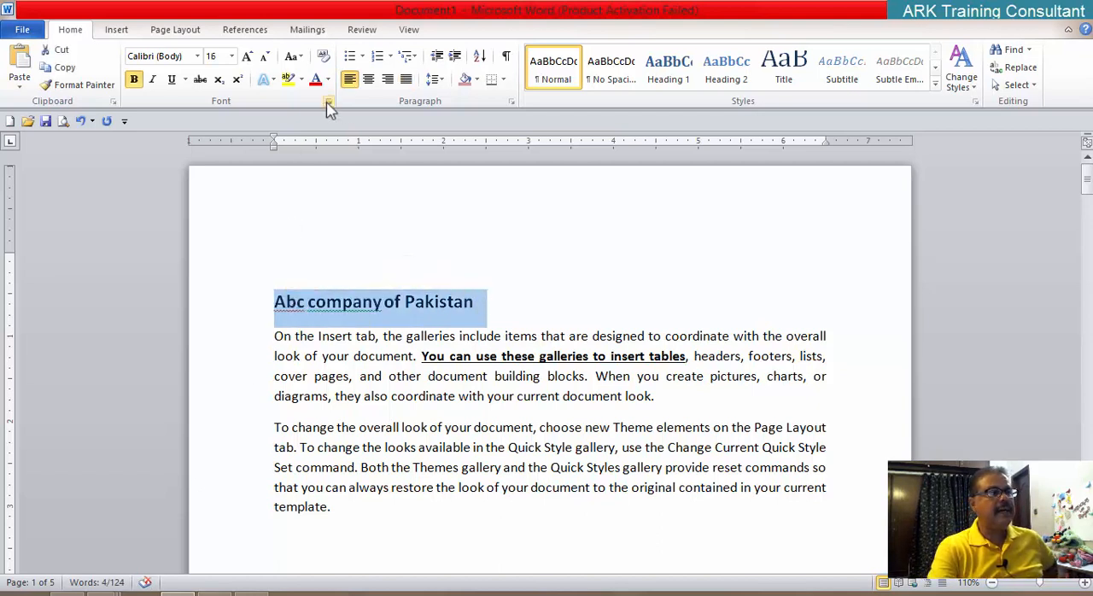
{"action": "left_click", "coordinate": [499, 238]}
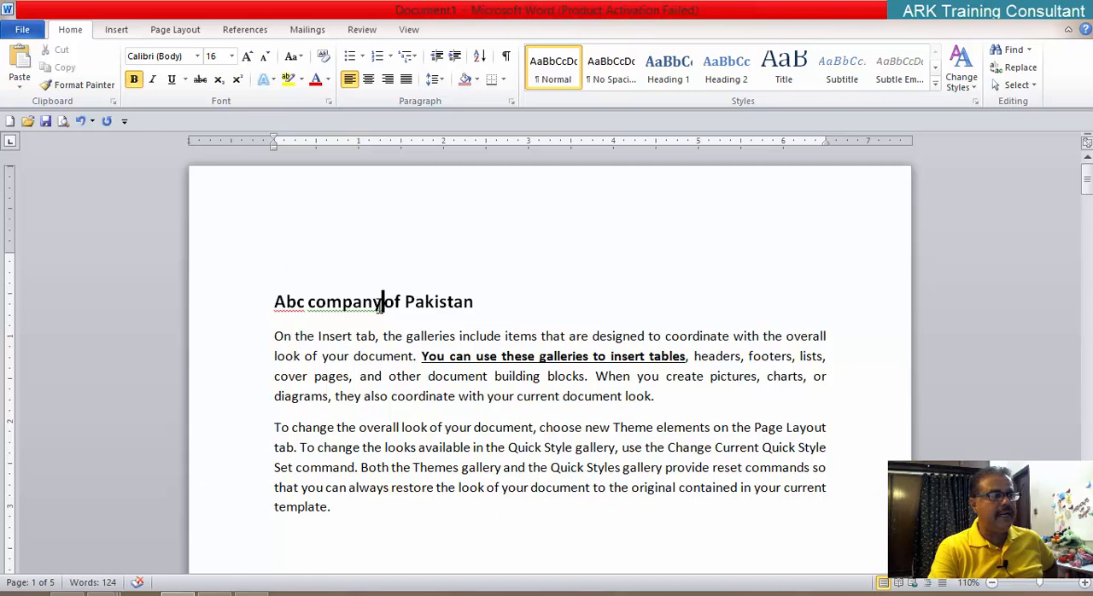
{"action": "left_click_drag", "start_coordinate": [383, 302], "coordinate": [311, 305]}
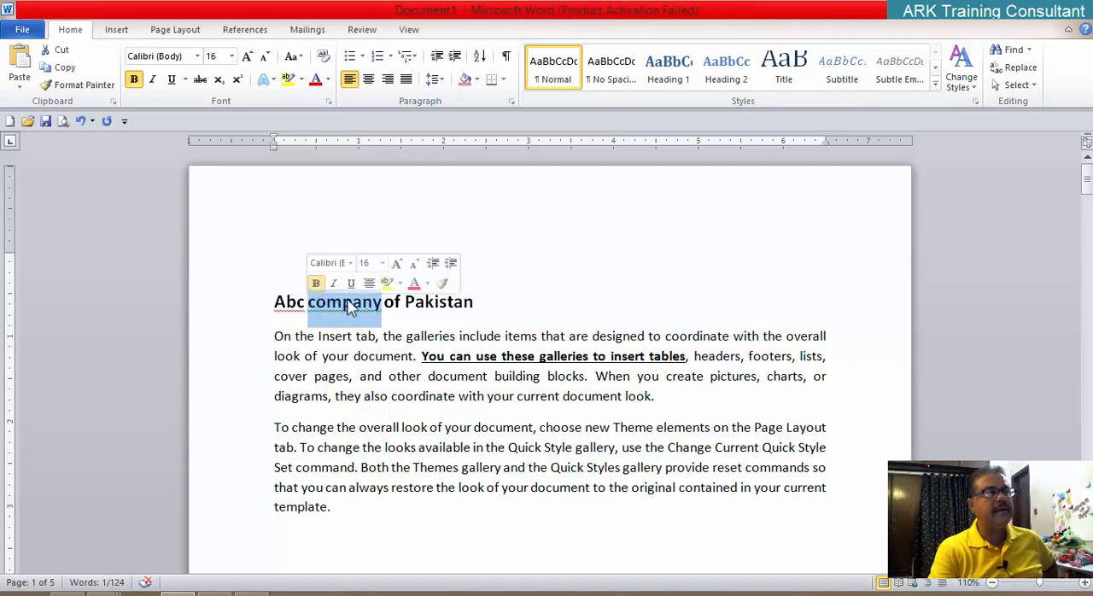
{"action": "left_click", "coordinate": [329, 102]}
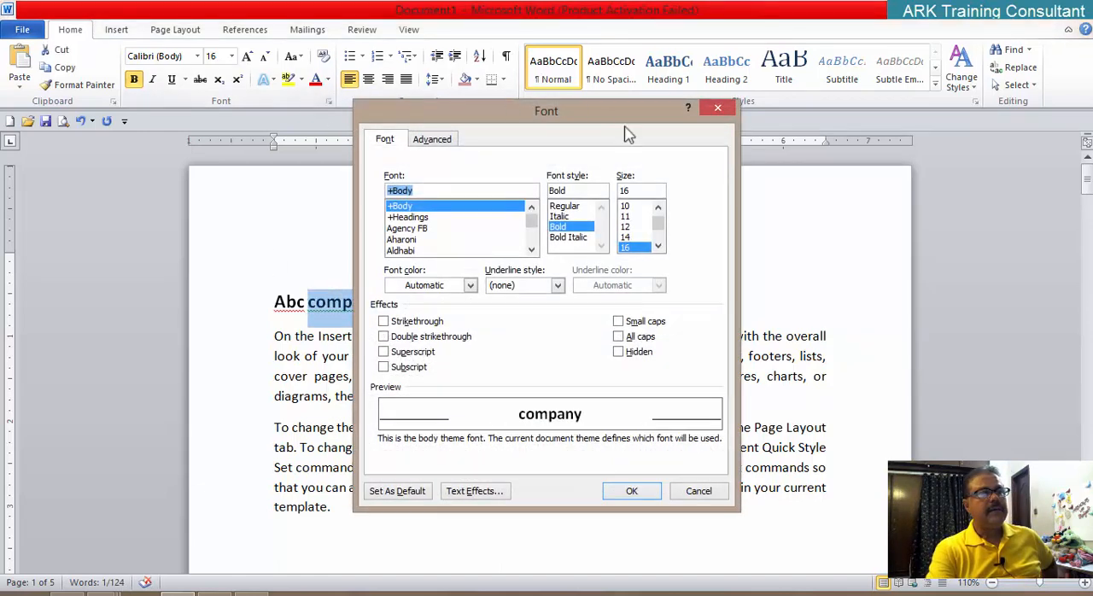
{"action": "left_click", "coordinate": [627, 362]}
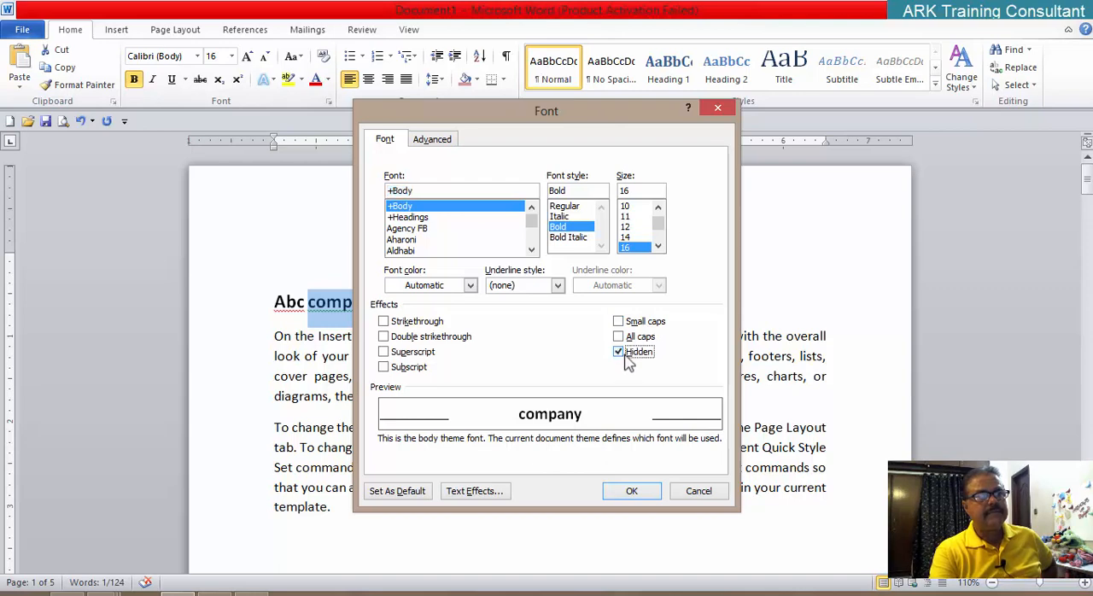
{"action": "left_click", "coordinate": [632, 492]}
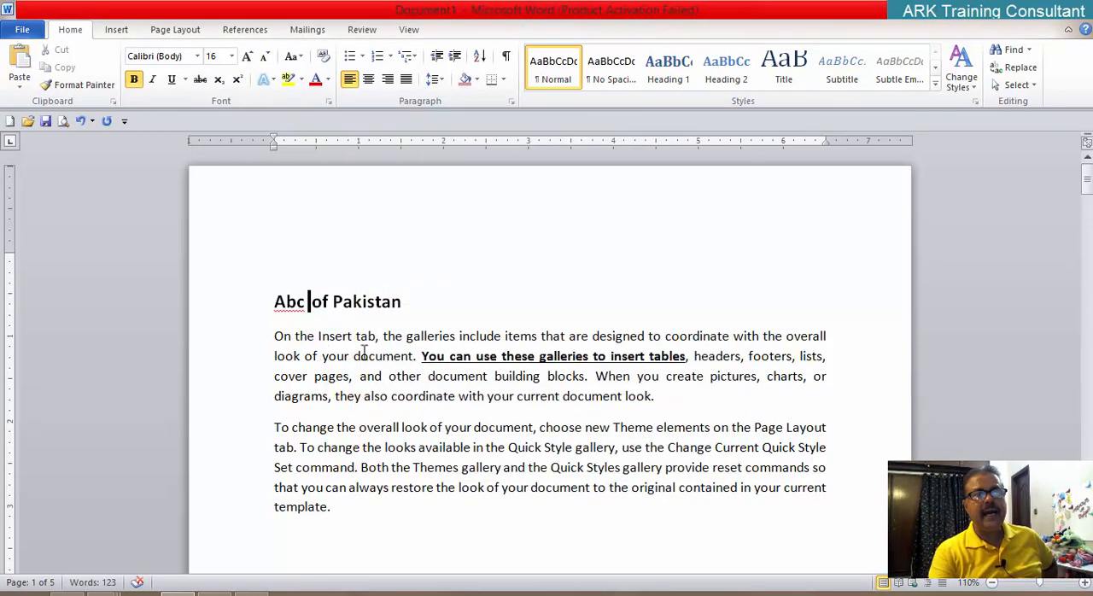
Step: Remove the underline and bold from "You can use these galleries to insert tables" in the first body paragraph
{"action": "left_click_drag", "start_coordinate": [685, 356], "coordinate": [422, 356]}
{"action": "left_click", "coordinate": [171, 79]}
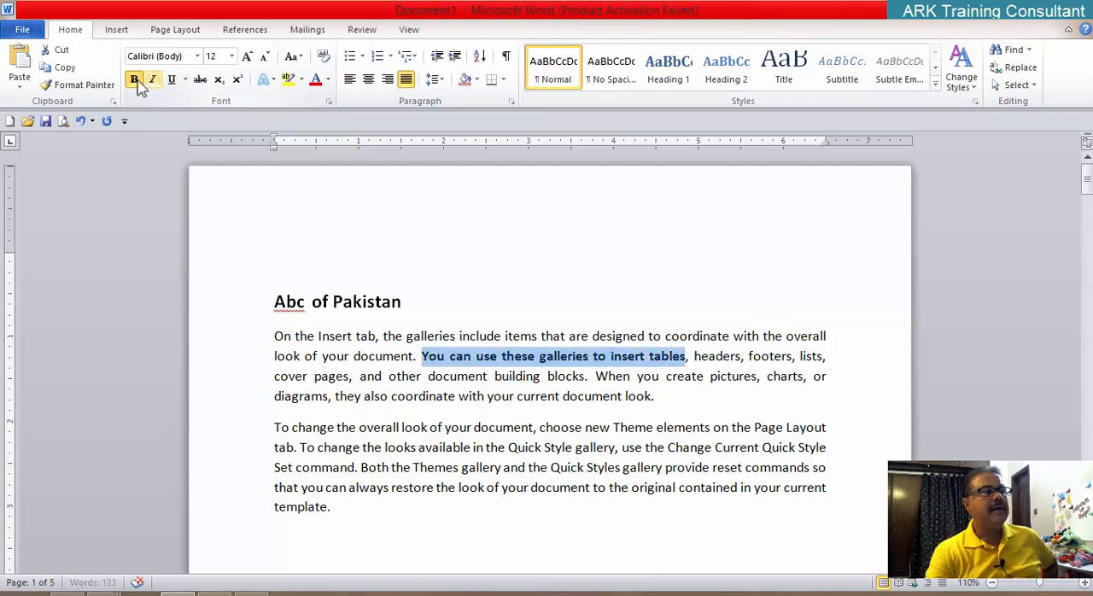
{"action": "left_click", "coordinate": [134, 79]}
{"action": "left_click", "coordinate": [551, 265]}
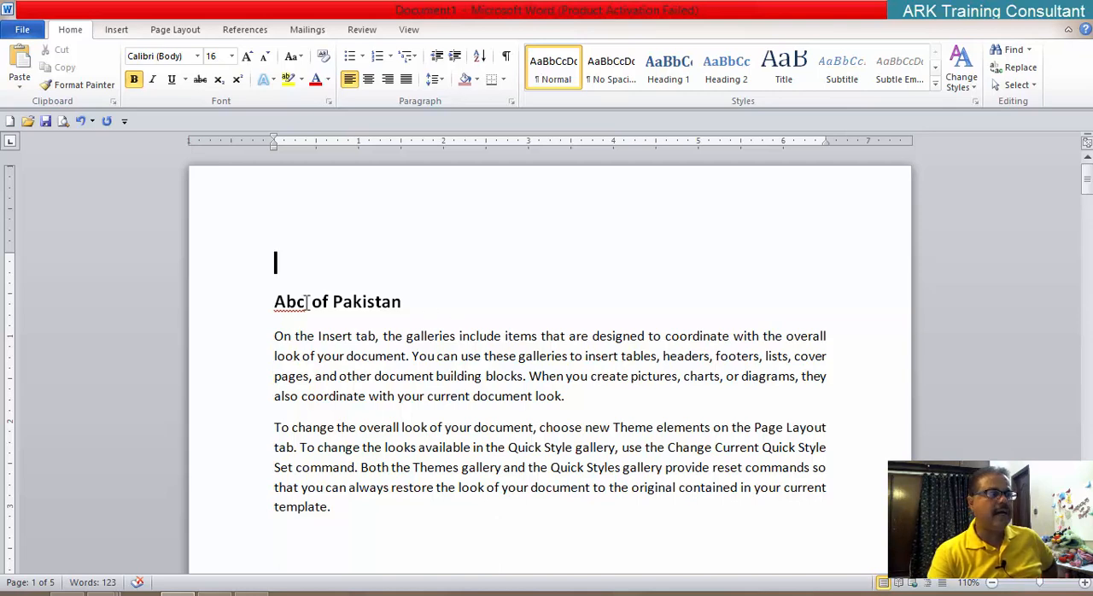
Step: Check how the title line with the hidden word looks in the print preview, and return to the document
{"action": "left_click", "coordinate": [66, 124]}
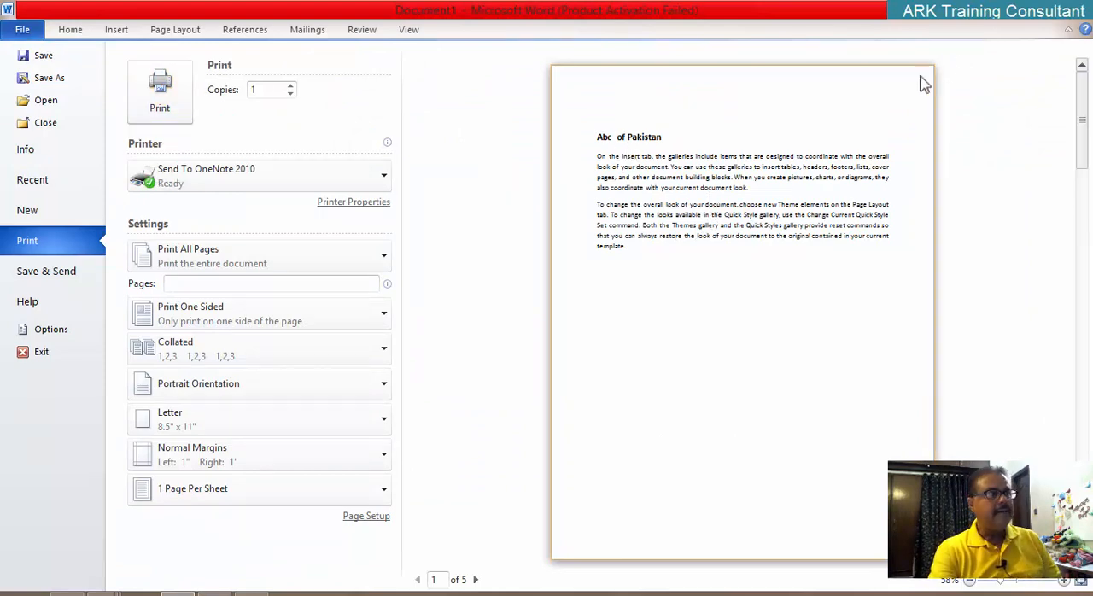
{"action": "key", "text": "Escape"}
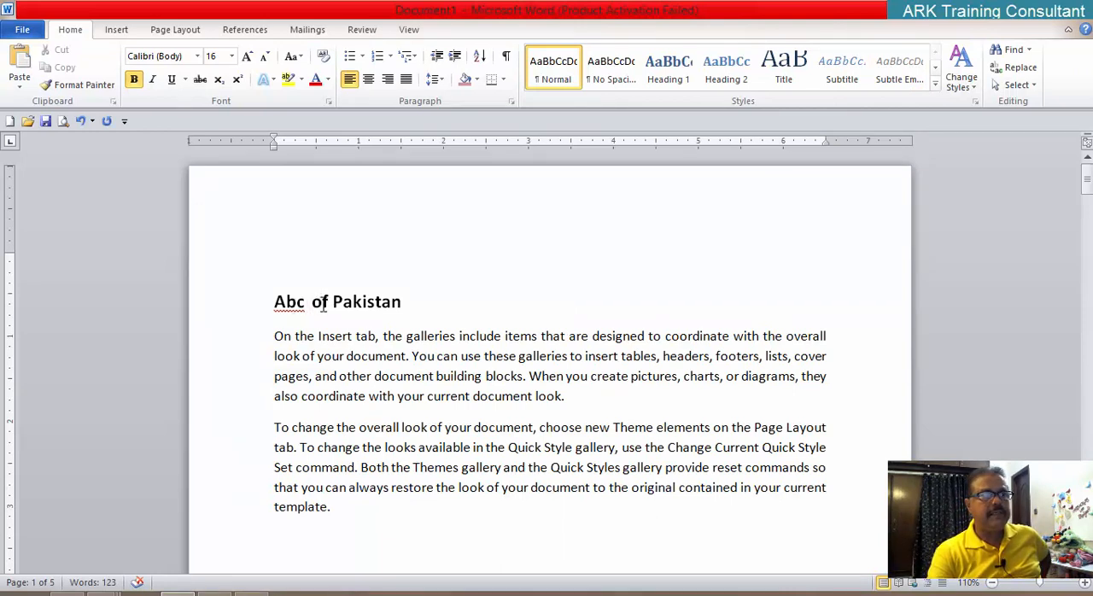
Step: Clear the Hidden font effect from the text between "Abc" and "of" in the title line
{"action": "left_click_drag", "start_coordinate": [309, 304], "coordinate": [313, 304]}
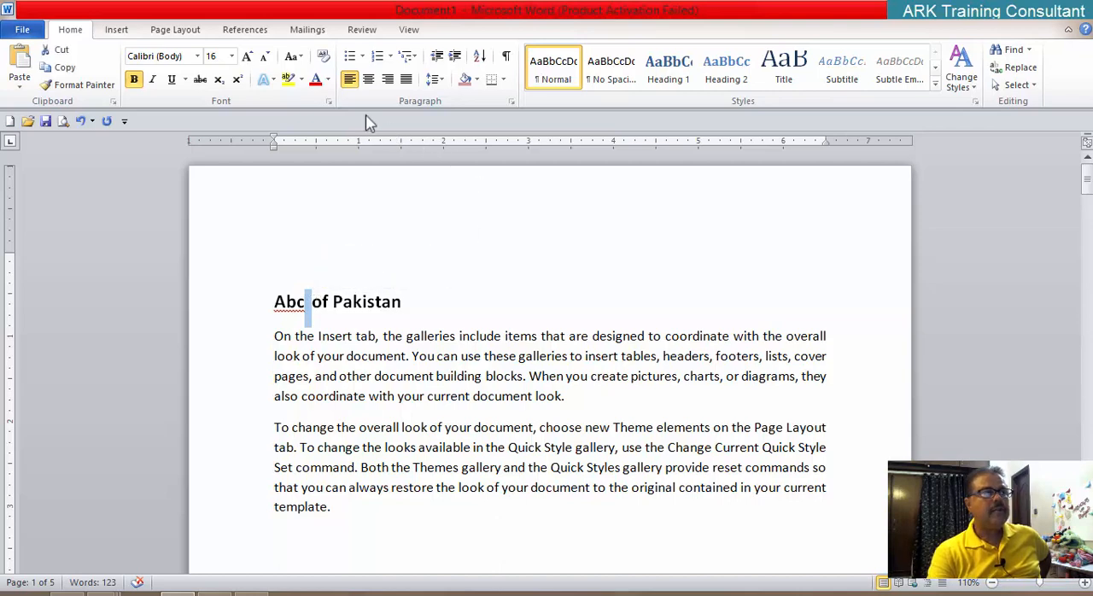
{"action": "left_click", "coordinate": [329, 102]}
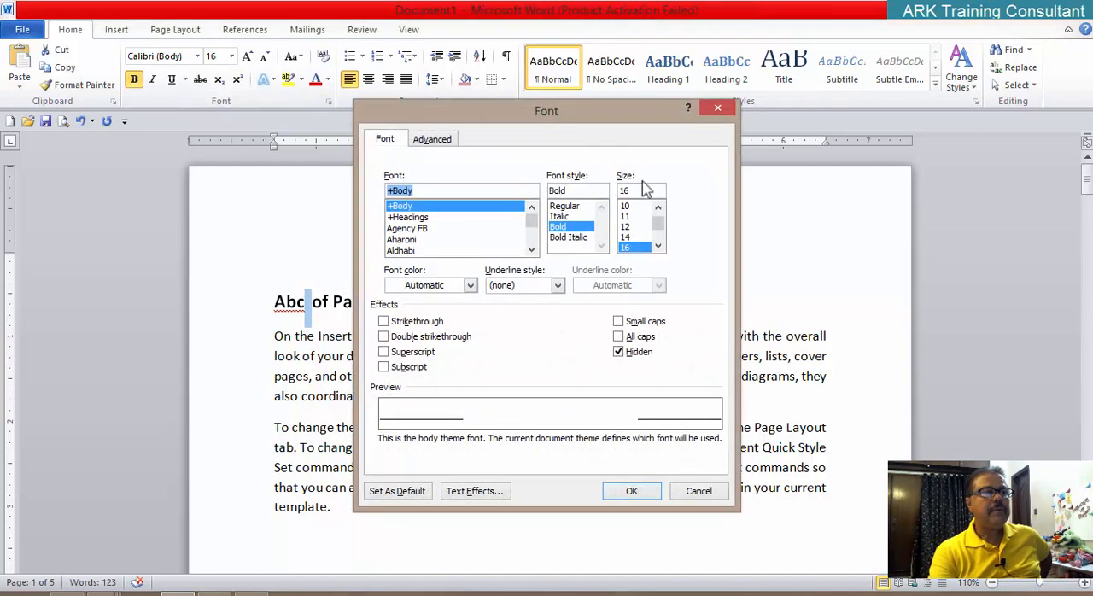
{"action": "left_click", "coordinate": [622, 357]}
{"action": "left_click", "coordinate": [623, 490]}
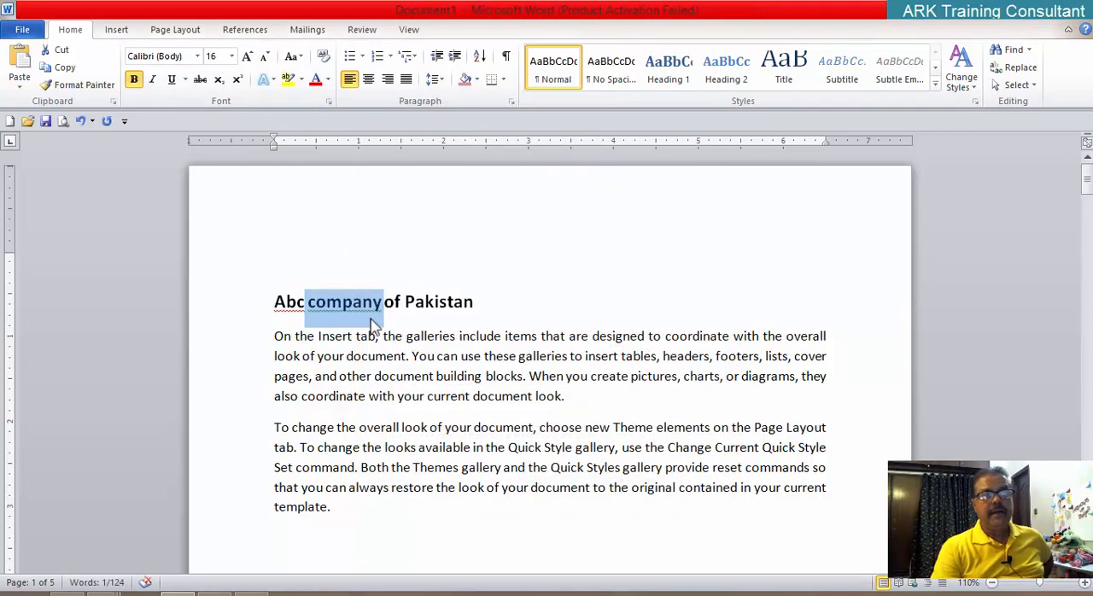
{"action": "left_click", "coordinate": [454, 304]}
Step: Hide the word "company" together with its surrounding spaces in the title line using the Hidden font effect
{"action": "left_click", "coordinate": [305, 301]}
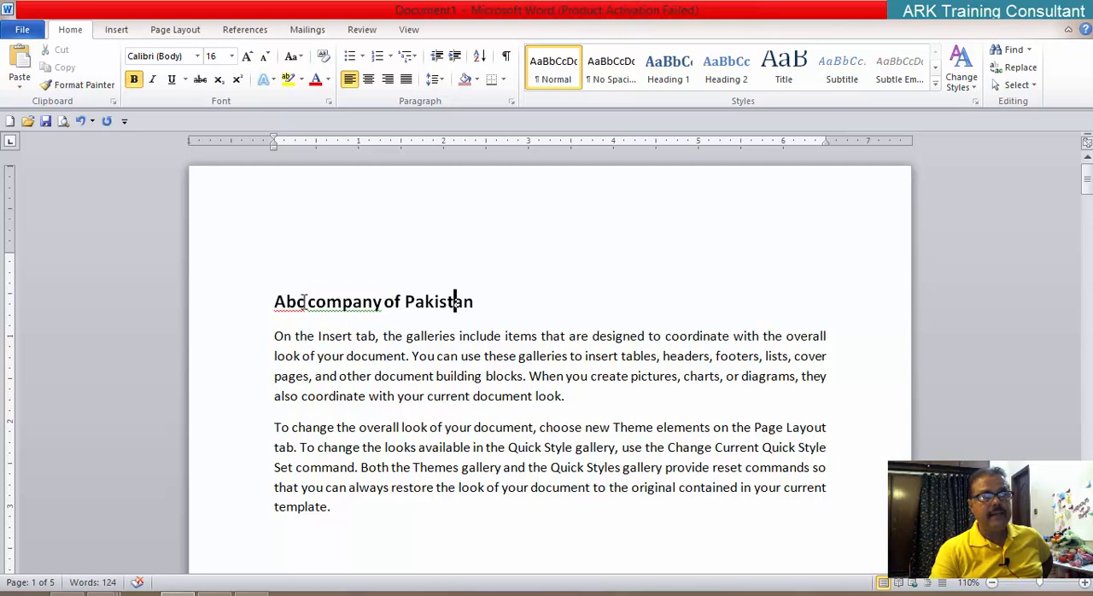
{"action": "key", "text": "shift+Right"}
{"action": "key", "text": "shift+Right"}
{"action": "key", "text": "shift+Right"}
{"action": "key", "text": "shift+Right"}
{"action": "key", "text": "shift+Right"}
{"action": "key", "text": "shift+Right"}
{"action": "key", "text": "shift+Right"}
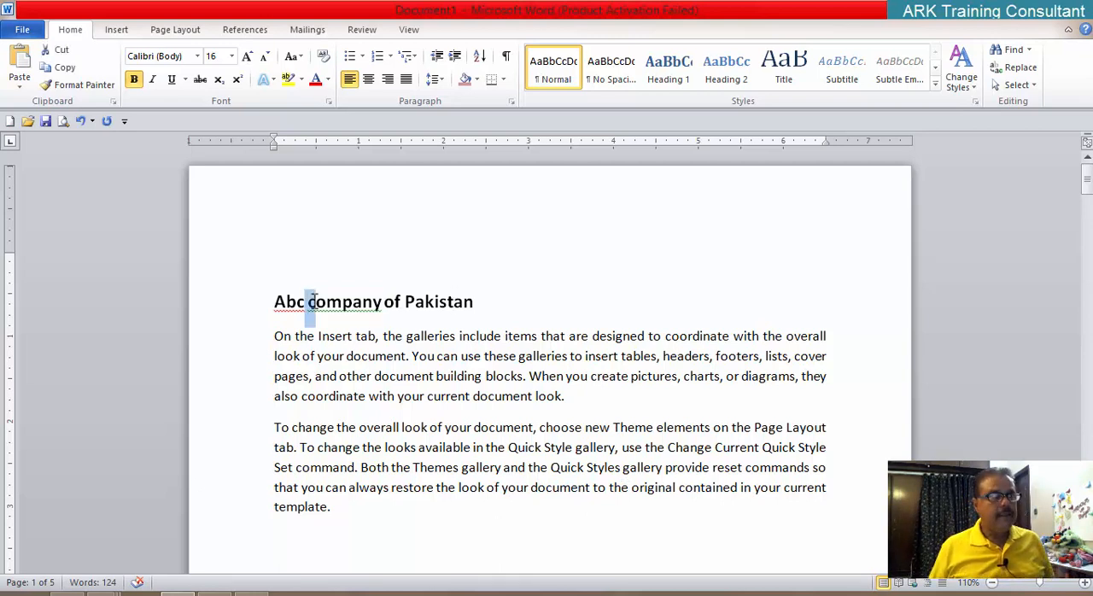
{"action": "key", "text": "shift+Right"}
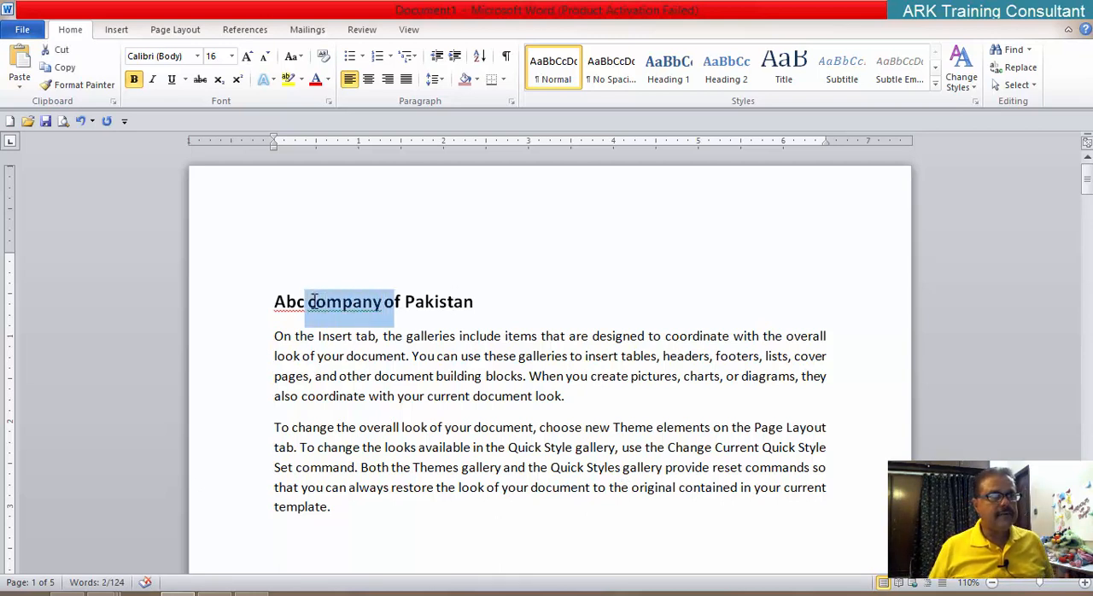
{"action": "key", "text": "shift+Left"}
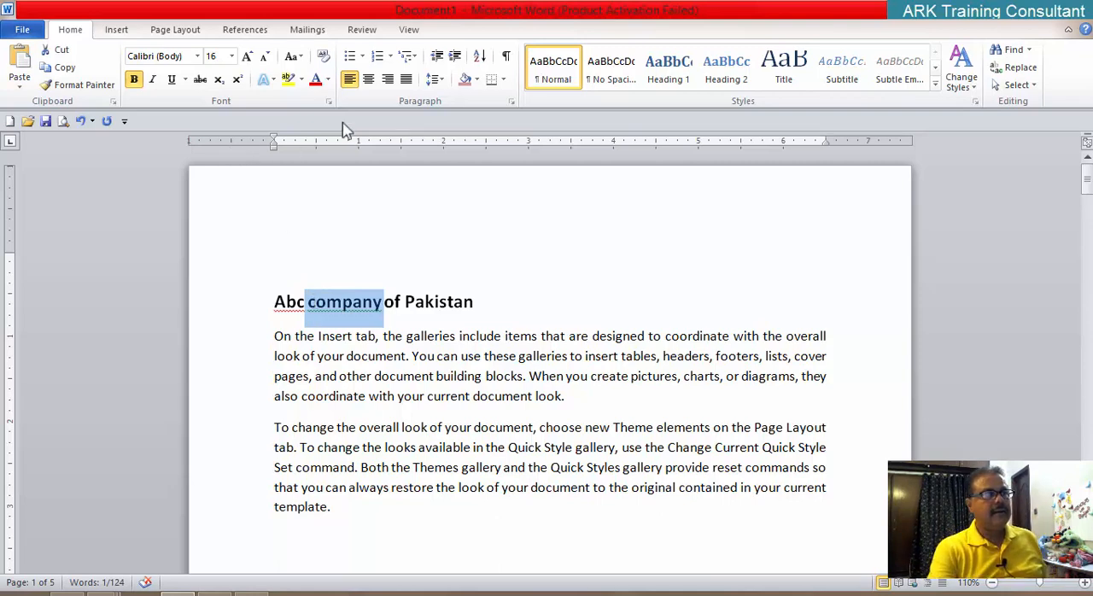
{"action": "left_click", "coordinate": [329, 102]}
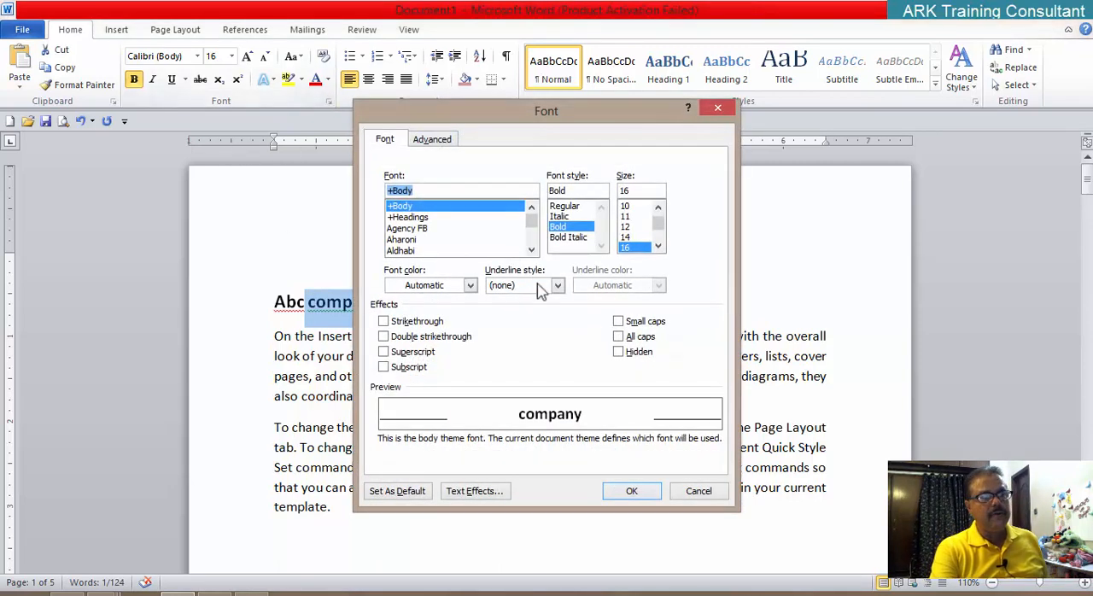
{"action": "left_click", "coordinate": [619, 352]}
{"action": "left_click", "coordinate": [639, 493]}
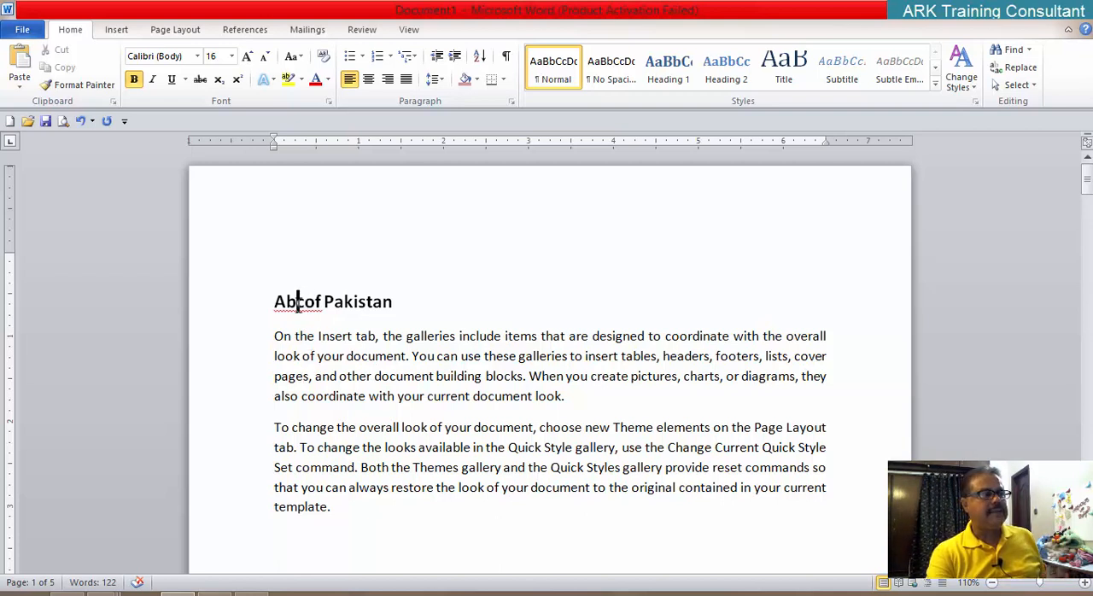
Step: Apply the Hidden font effect to the letters "co" spanning the hidden word in the title line, and undo it
{"action": "left_click_drag", "start_coordinate": [297, 304], "coordinate": [315, 308]}
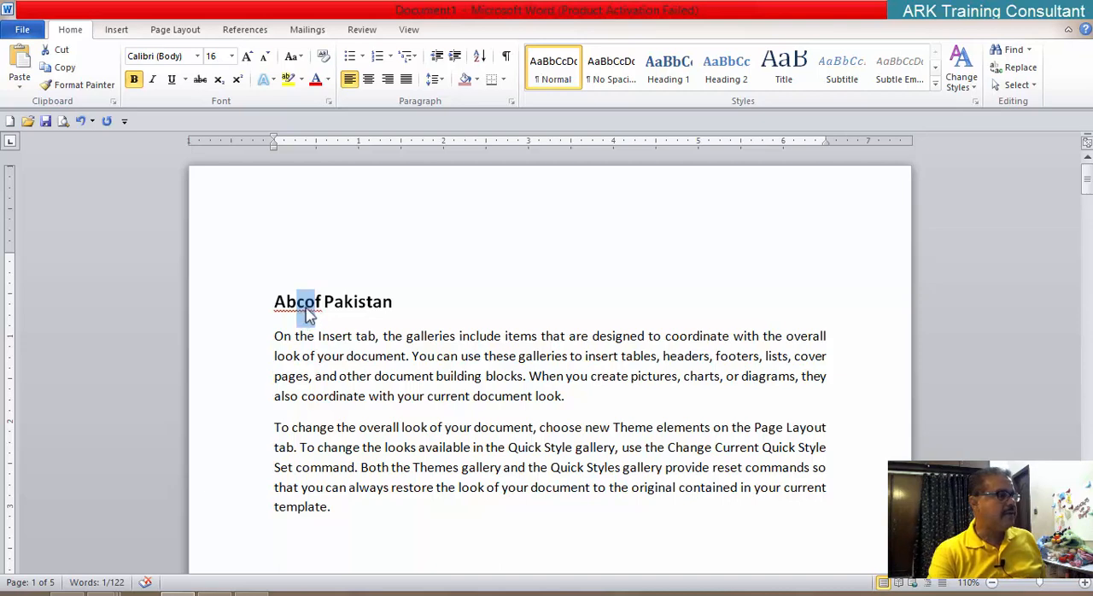
{"action": "left_click", "coordinate": [329, 103]}
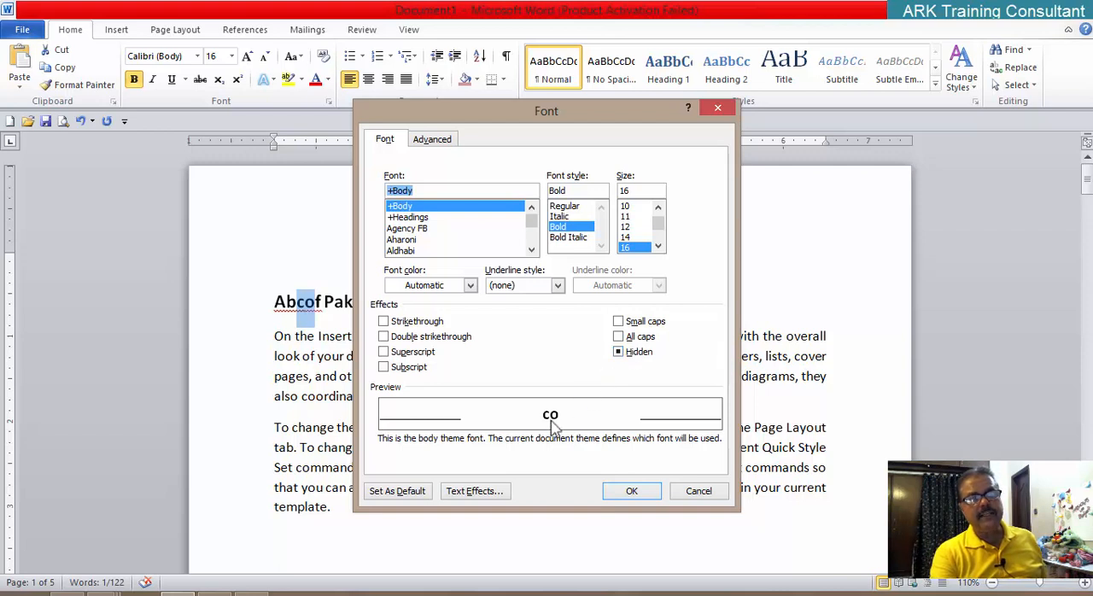
{"action": "left_click", "coordinate": [619, 353]}
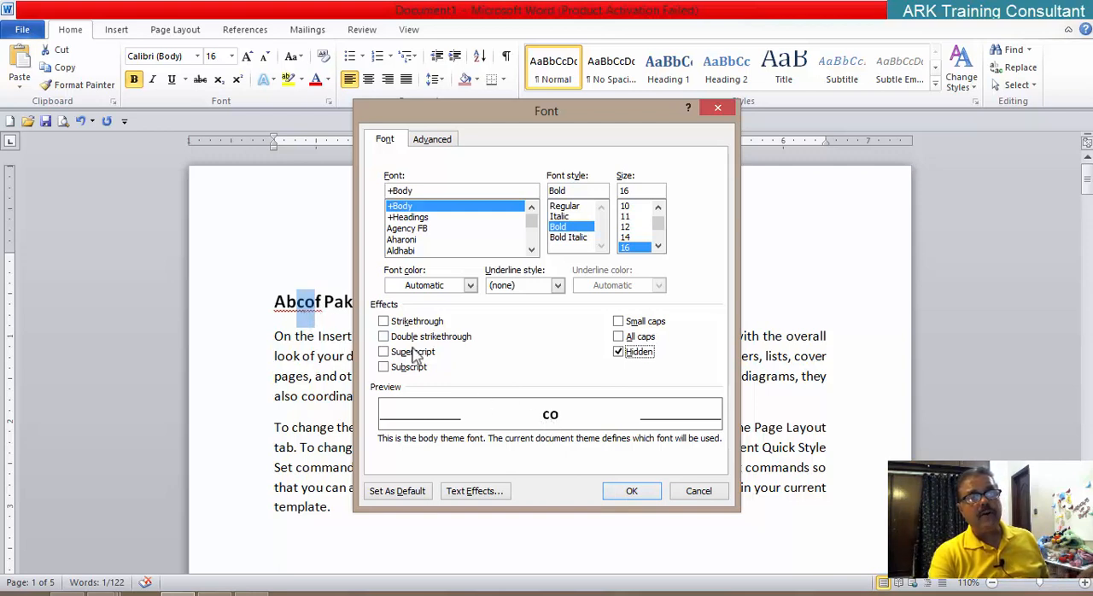
{"action": "left_click", "coordinate": [639, 493]}
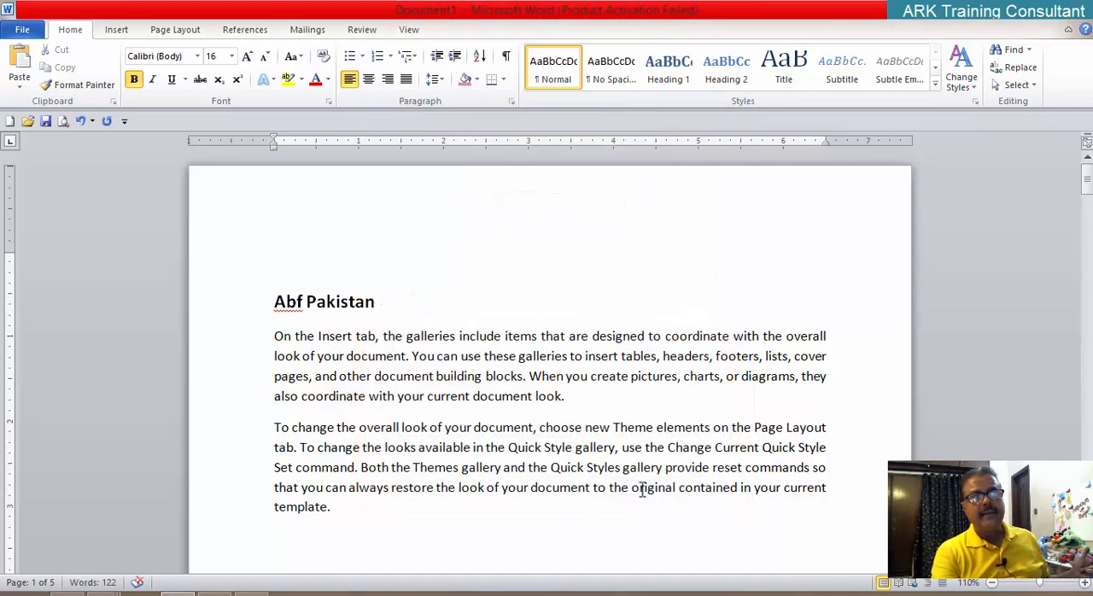
{"action": "key", "text": "ctrl+z"}
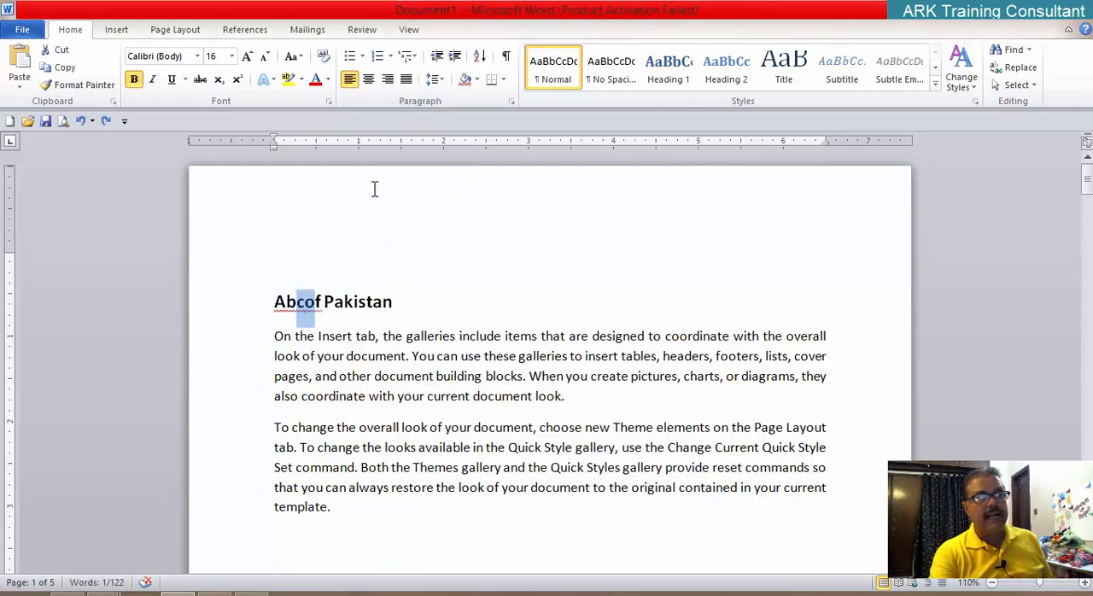
Step: Clear the Hidden font effect from the title selection running from the "c" of "Abc" to the "o" of "of"
{"action": "left_click", "coordinate": [329, 102]}
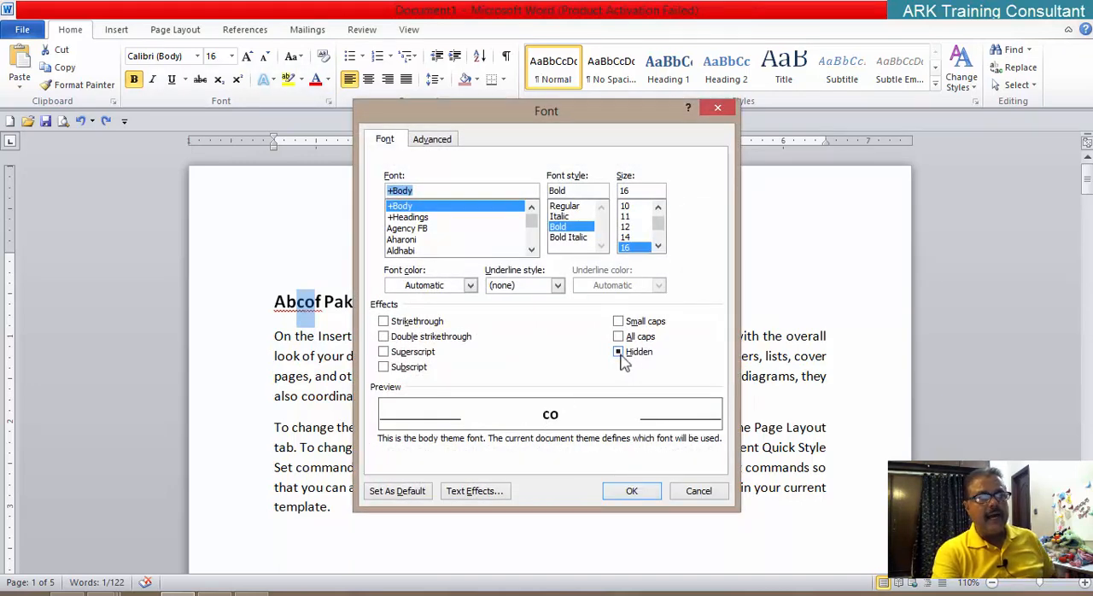
{"action": "left_click", "coordinate": [621, 357]}
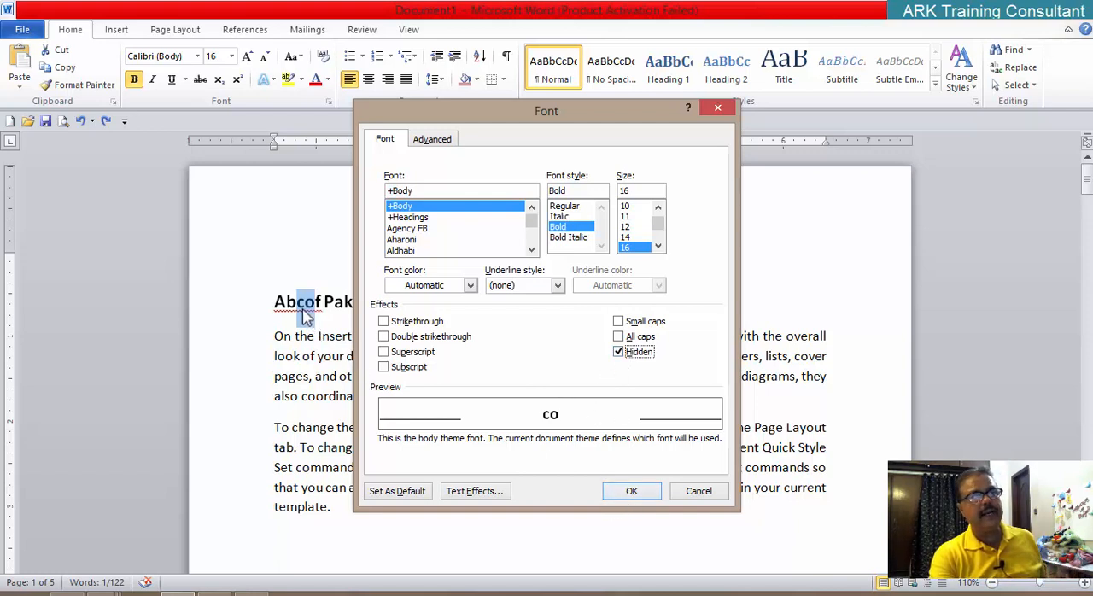
{"action": "left_click", "coordinate": [619, 352]}
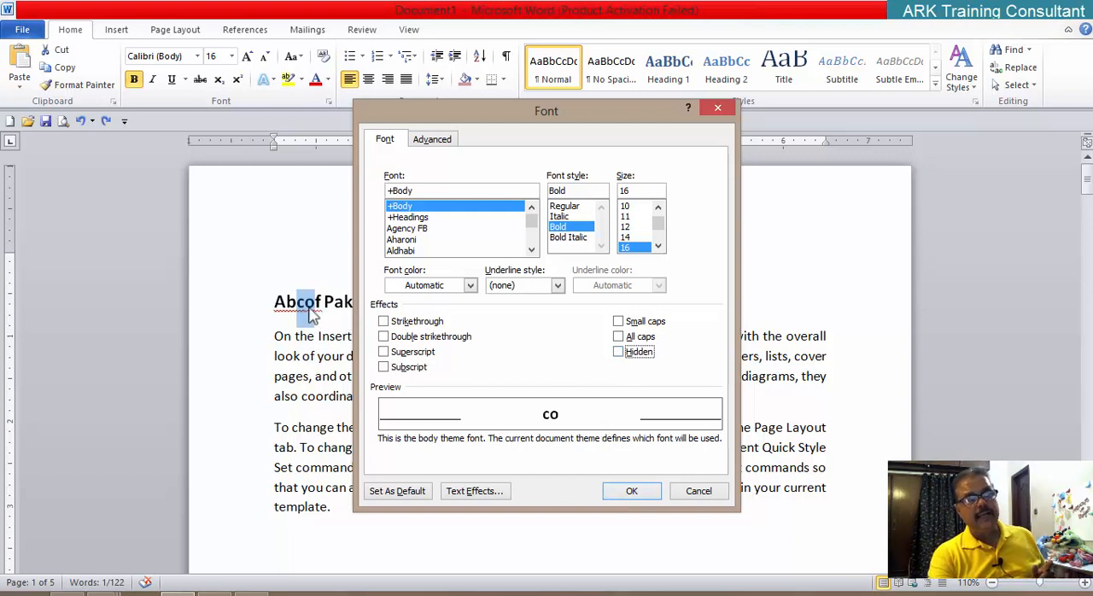
{"action": "left_click", "coordinate": [646, 503]}
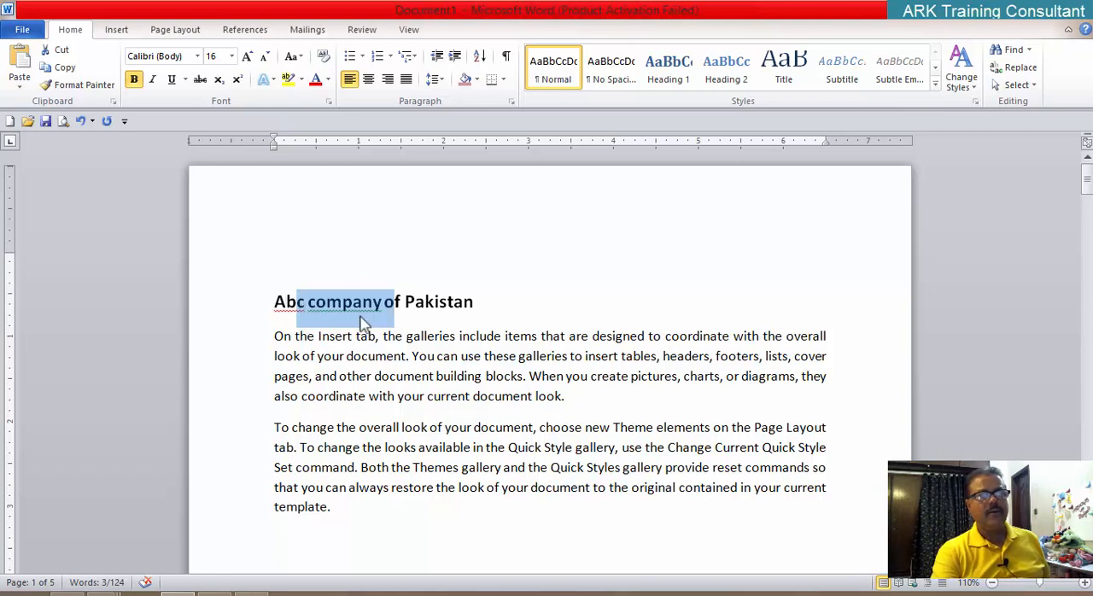
{"action": "left_click", "coordinate": [507, 319]}
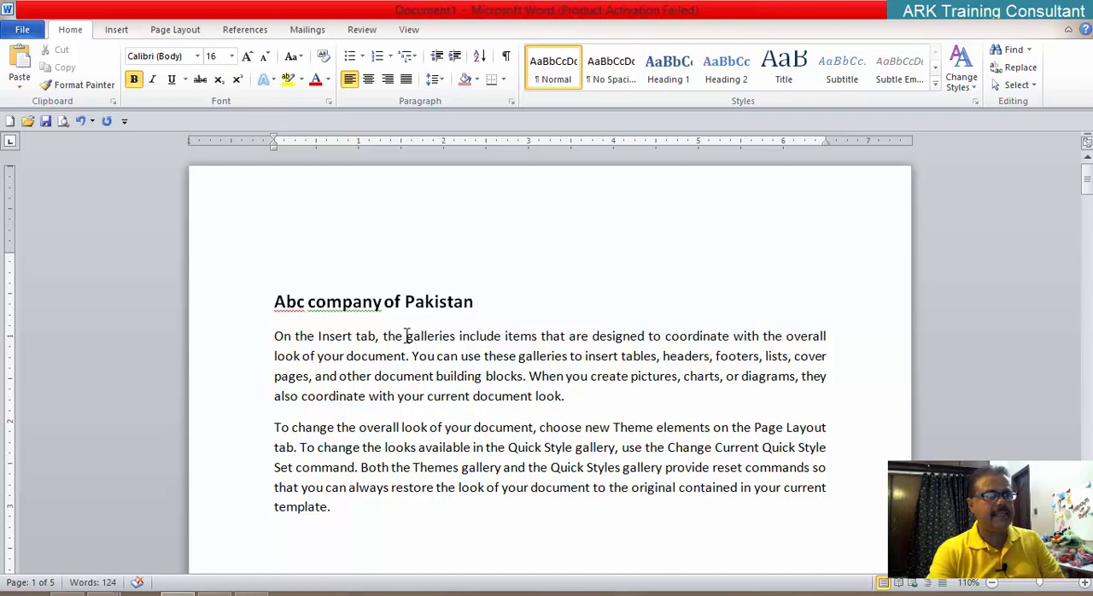
Step: Apply the Hidden font effect to the word "galleries" in the first line of the first body paragraph
{"action": "left_click_drag", "start_coordinate": [407, 335], "coordinate": [456, 336]}
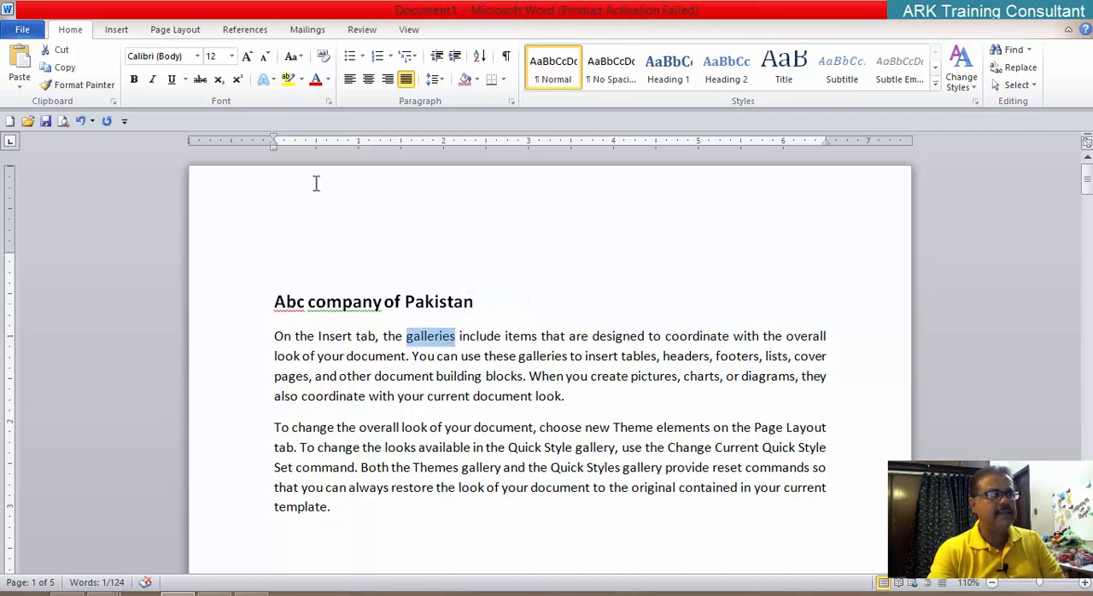
{"action": "left_click", "coordinate": [328, 102]}
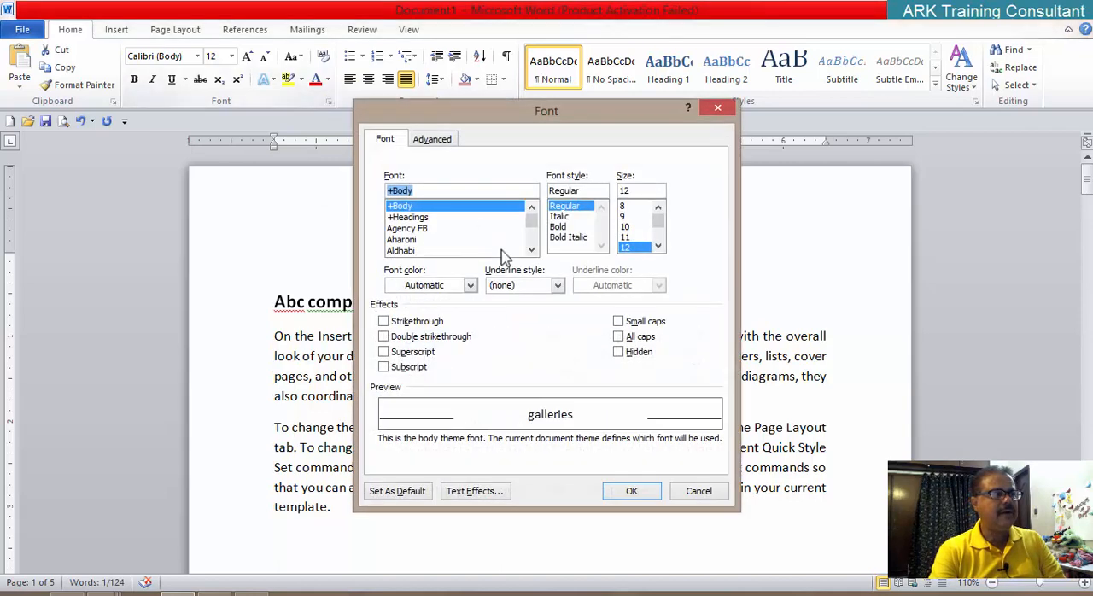
{"action": "left_click", "coordinate": [624, 351]}
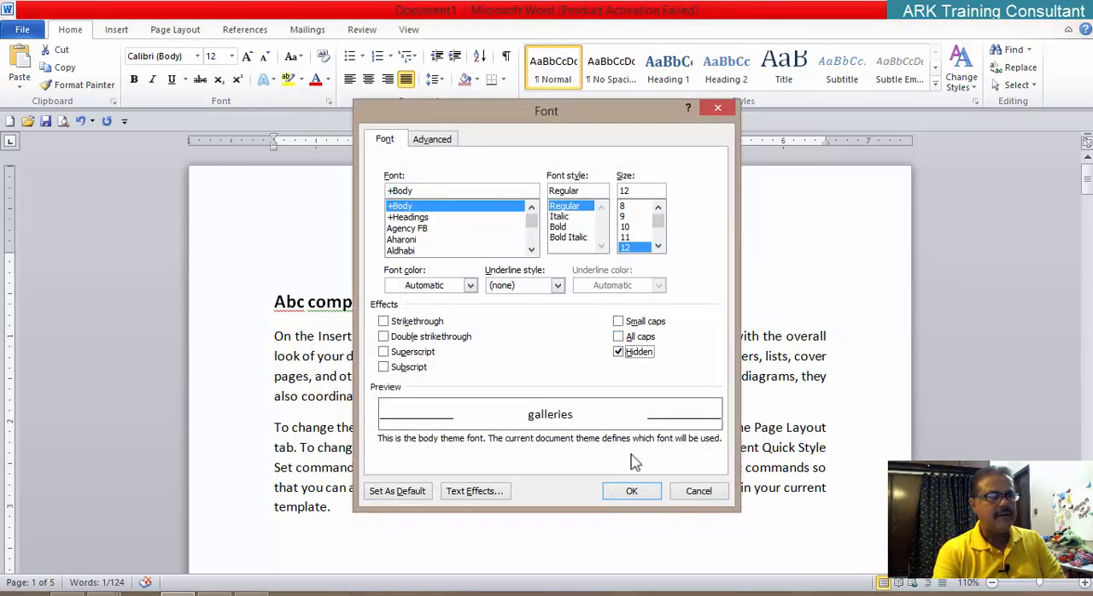
{"action": "left_click", "coordinate": [628, 490]}
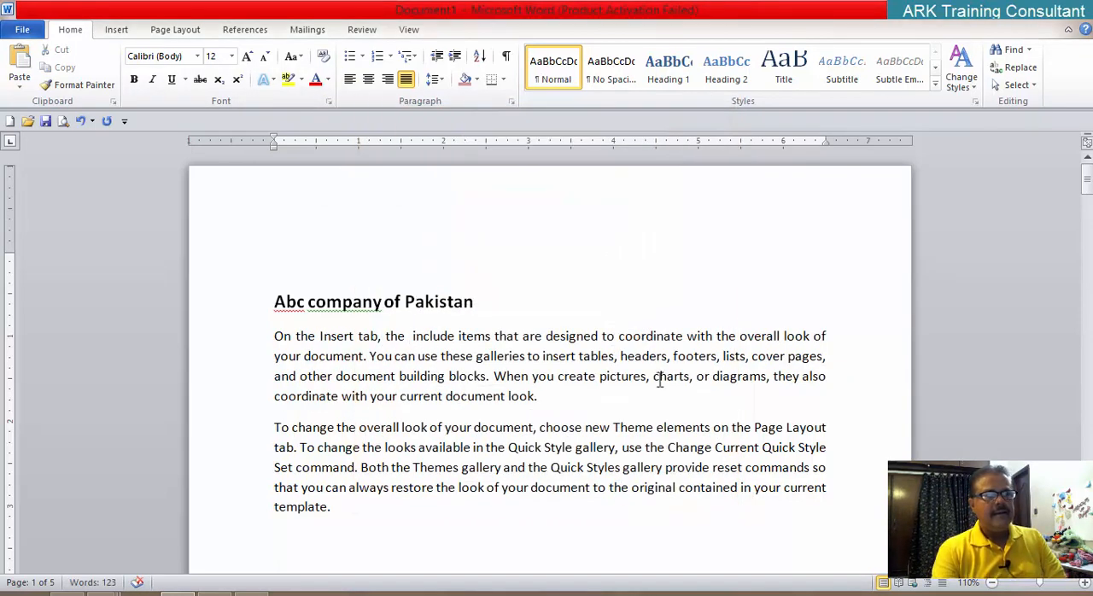
Step: Apply the Hidden font effect to the word "designed" in the first line of the first body paragraph
{"action": "double_click", "coordinate": [596, 337]}
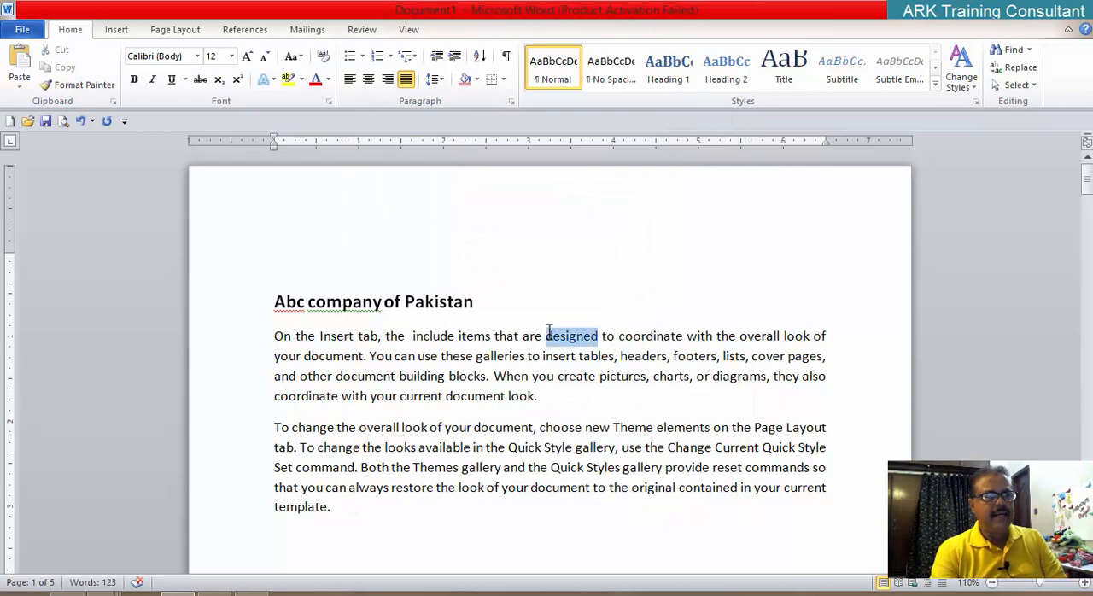
{"action": "left_click", "coordinate": [328, 102]}
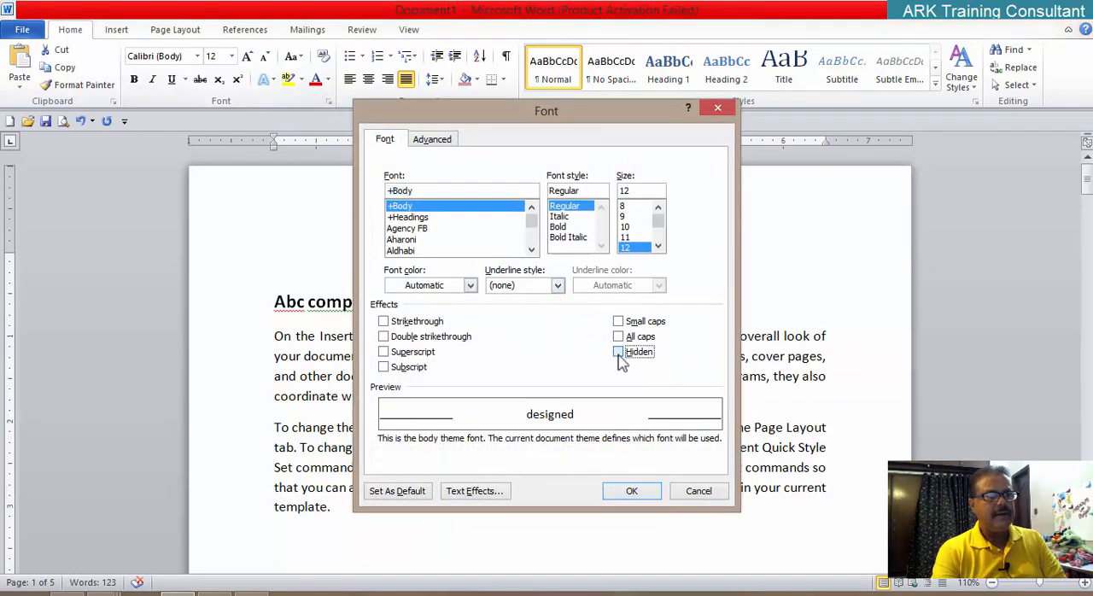
{"action": "left_click", "coordinate": [619, 354]}
{"action": "left_click", "coordinate": [632, 491]}
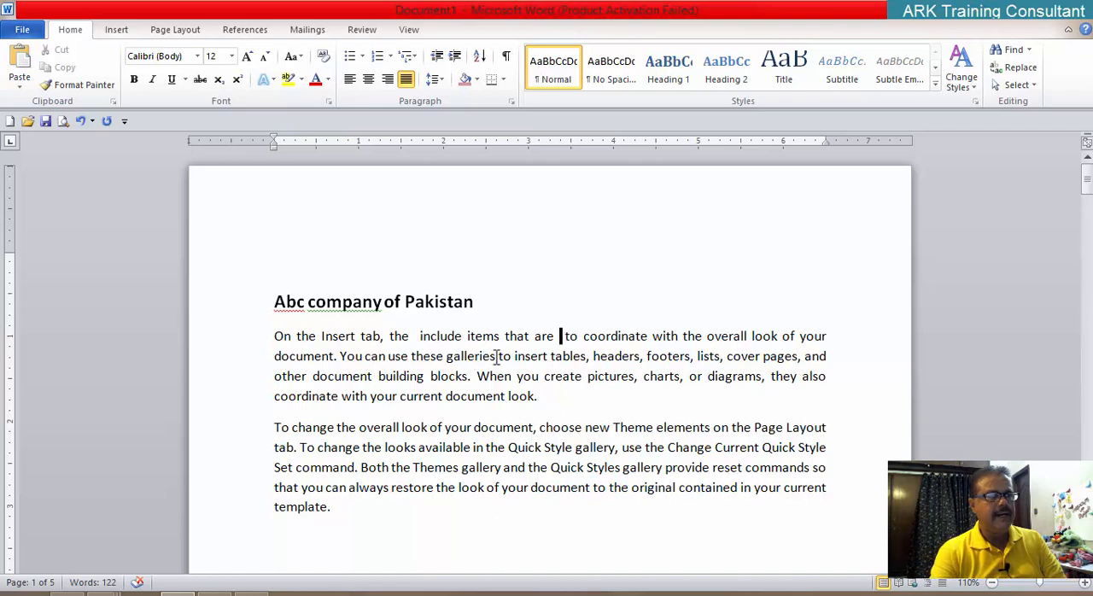
Step: Hide the word "galleries" after "You can use these" in the first body paragraph with the Hidden font effect
{"action": "left_click_drag", "start_coordinate": [496, 357], "coordinate": [451, 360]}
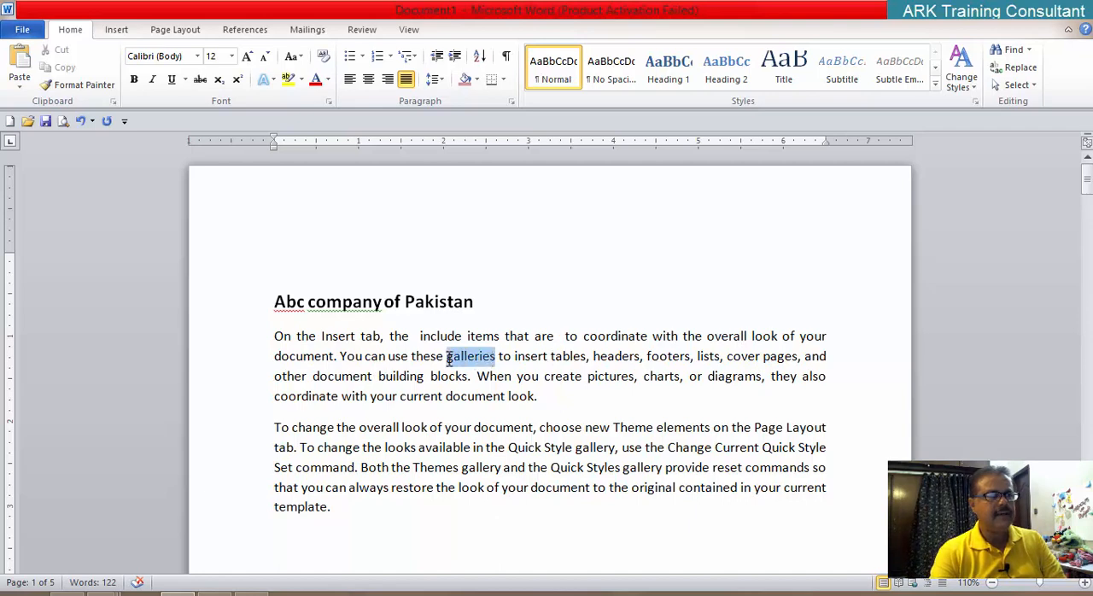
{"action": "left_click", "coordinate": [329, 102]}
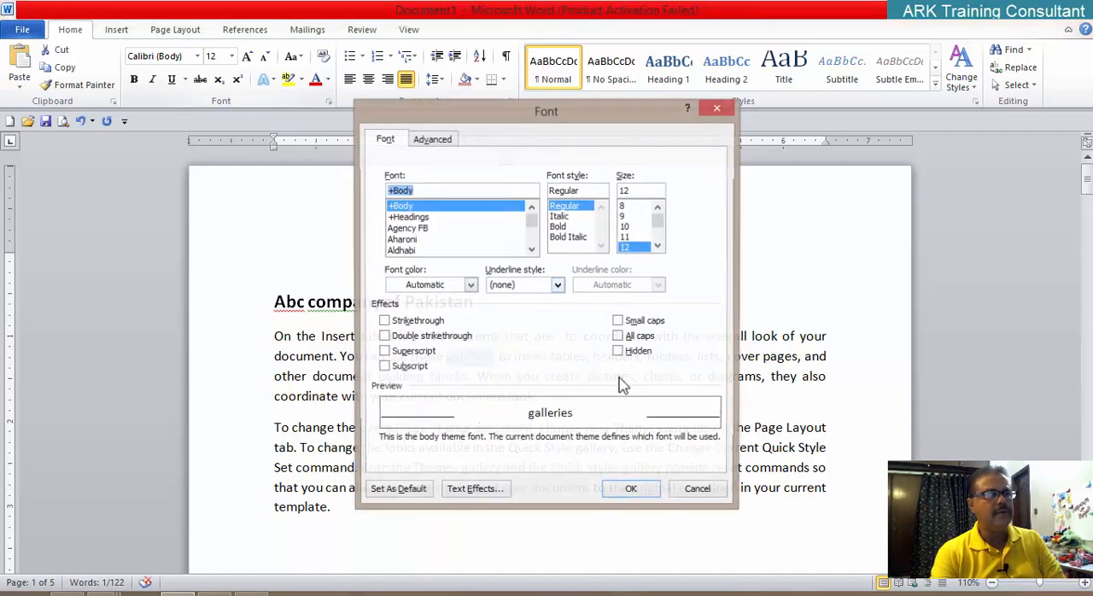
{"action": "left_click", "coordinate": [643, 351]}
{"action": "left_click", "coordinate": [631, 489]}
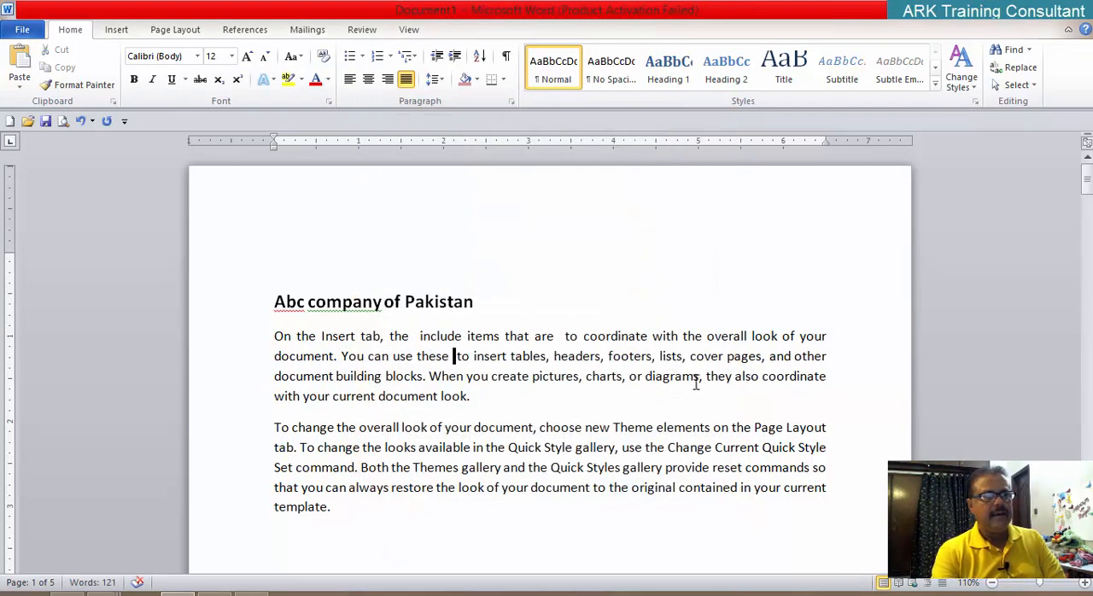
Step: Apply the Hidden font effect to the word "diagrams" after "charts, or" in the first body paragraph
{"action": "left_click_drag", "start_coordinate": [699, 376], "coordinate": [645, 377]}
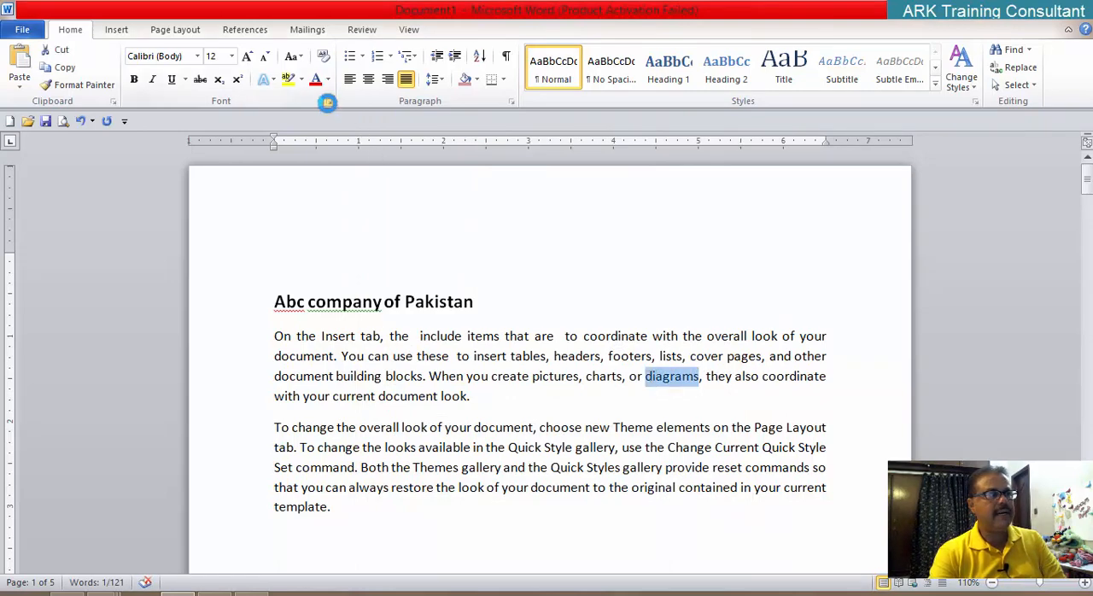
{"action": "left_click", "coordinate": [328, 101]}
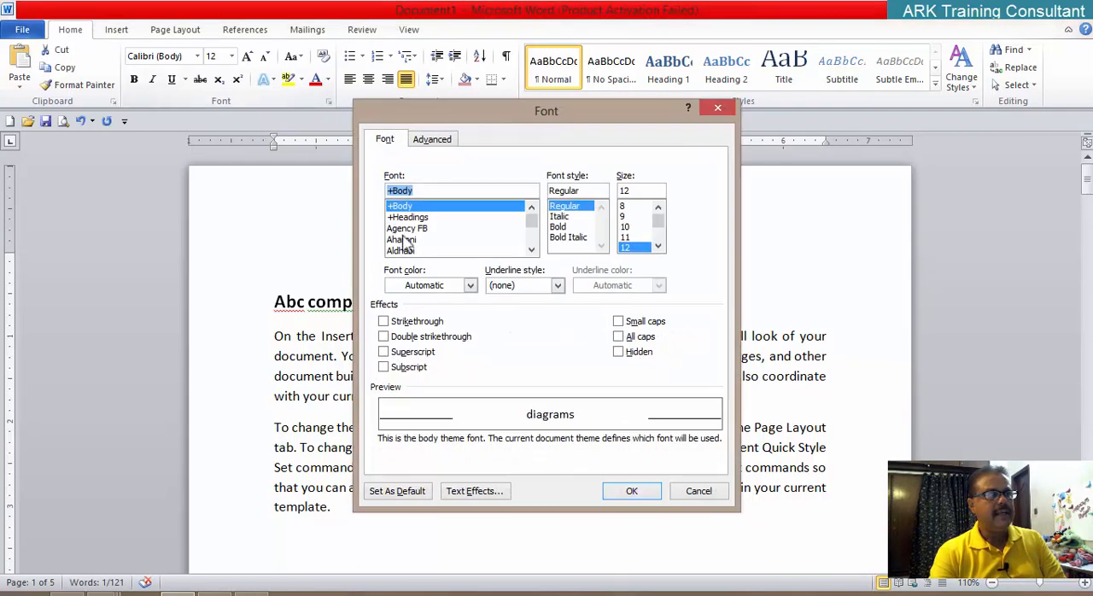
{"action": "left_click", "coordinate": [622, 352]}
{"action": "left_click", "coordinate": [630, 492]}
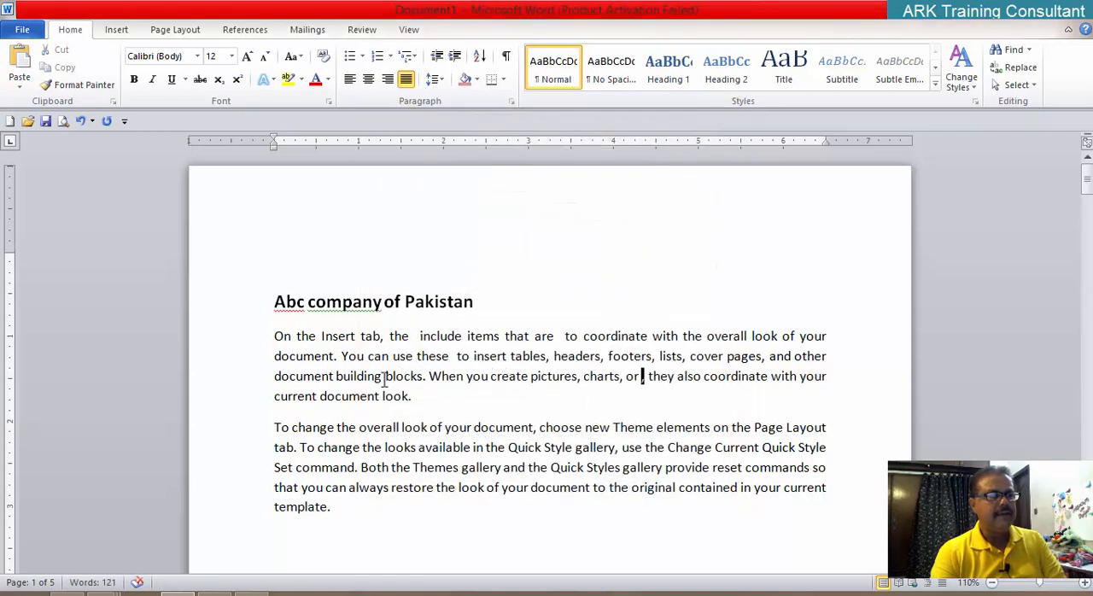
Step: Hide the word "building" before "blocks" in the first body paragraph using the Hidden font effect
{"action": "left_click_drag", "start_coordinate": [382, 376], "coordinate": [334, 375]}
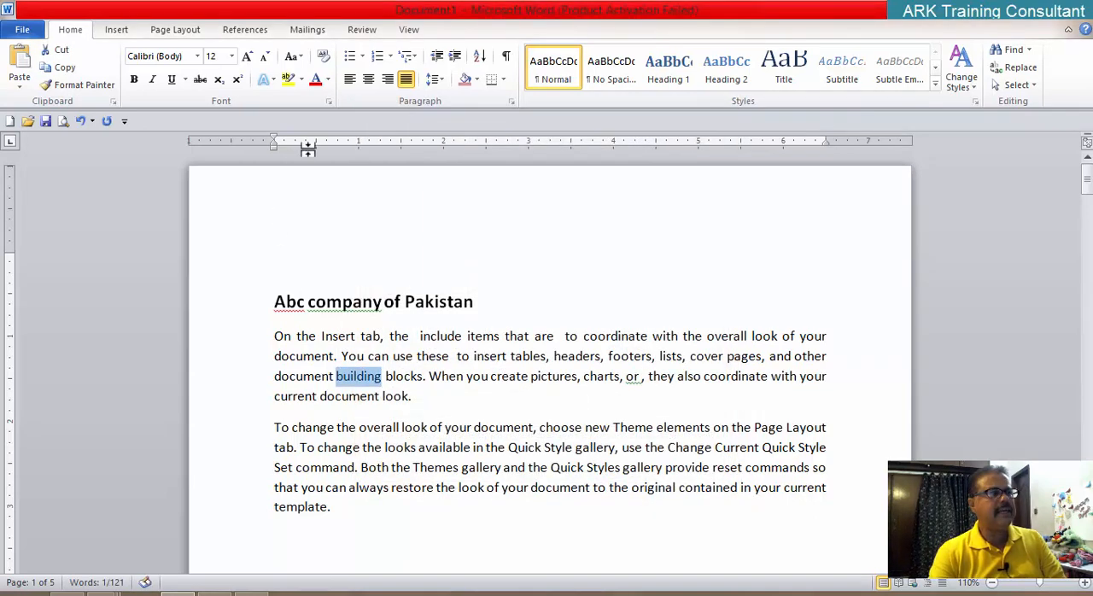
{"action": "left_click", "coordinate": [329, 101]}
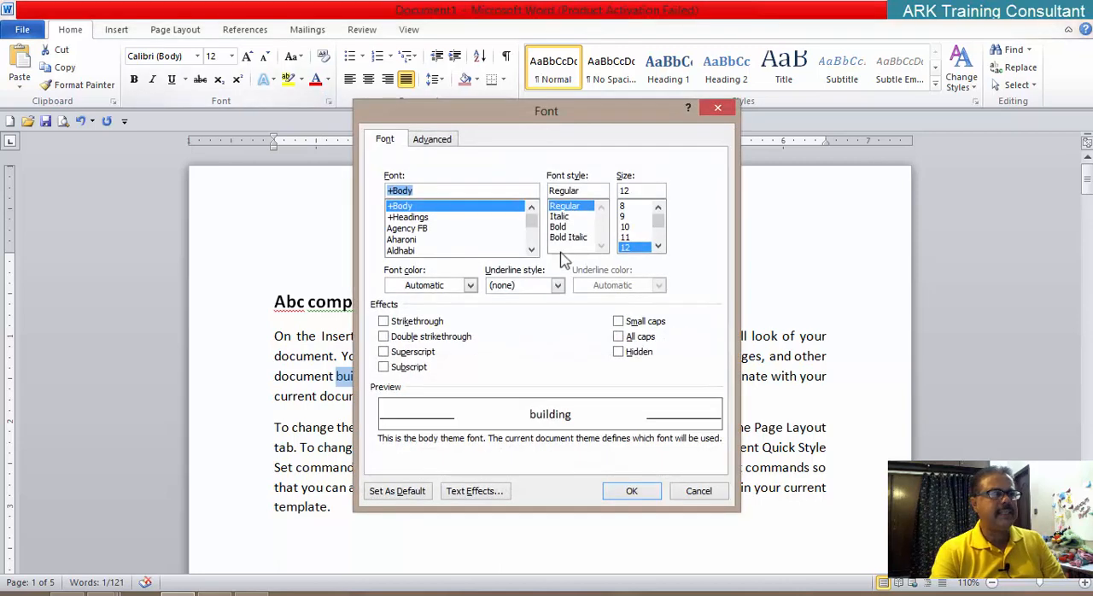
{"action": "left_click", "coordinate": [625, 352]}
{"action": "left_click", "coordinate": [632, 491]}
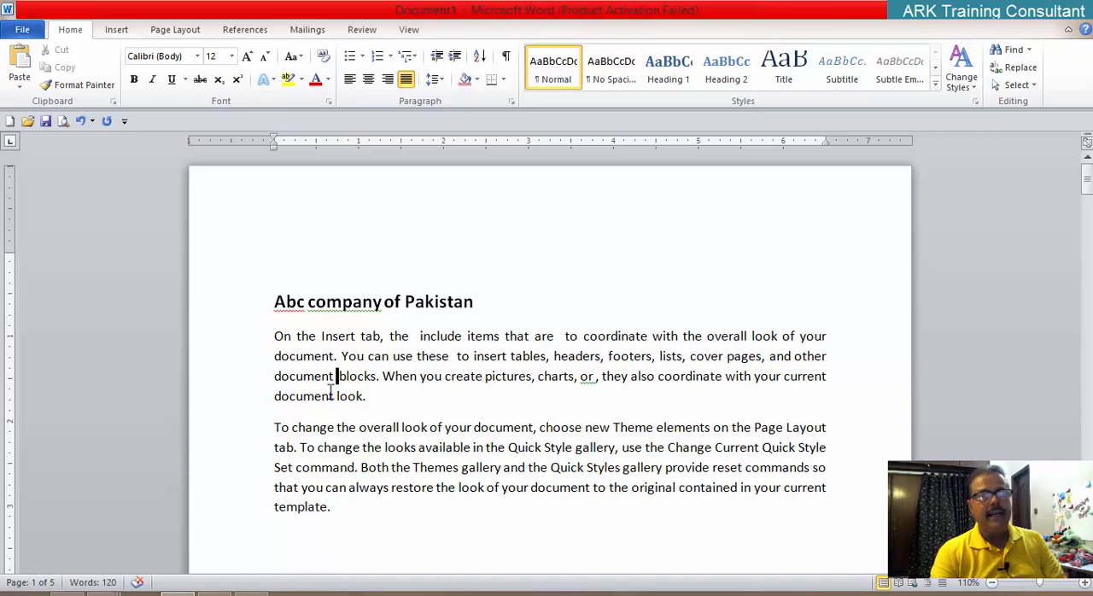
Step: Clear the Hidden font effect from the whole first body paragraph, and undo it
{"action": "left_click_drag", "start_coordinate": [272, 336], "coordinate": [378, 400]}
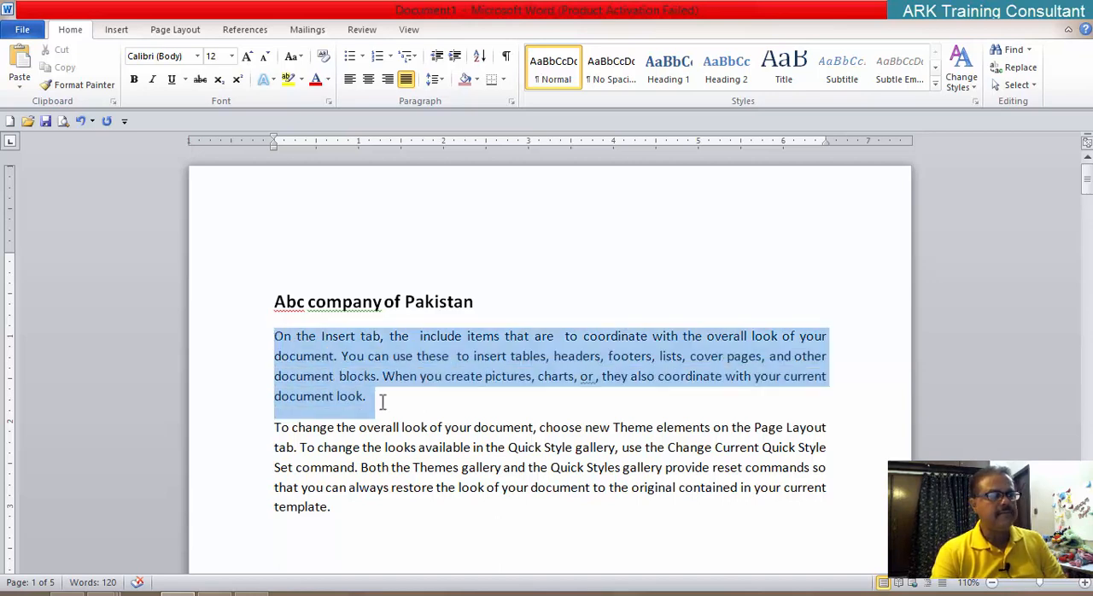
{"action": "left_click", "coordinate": [329, 103]}
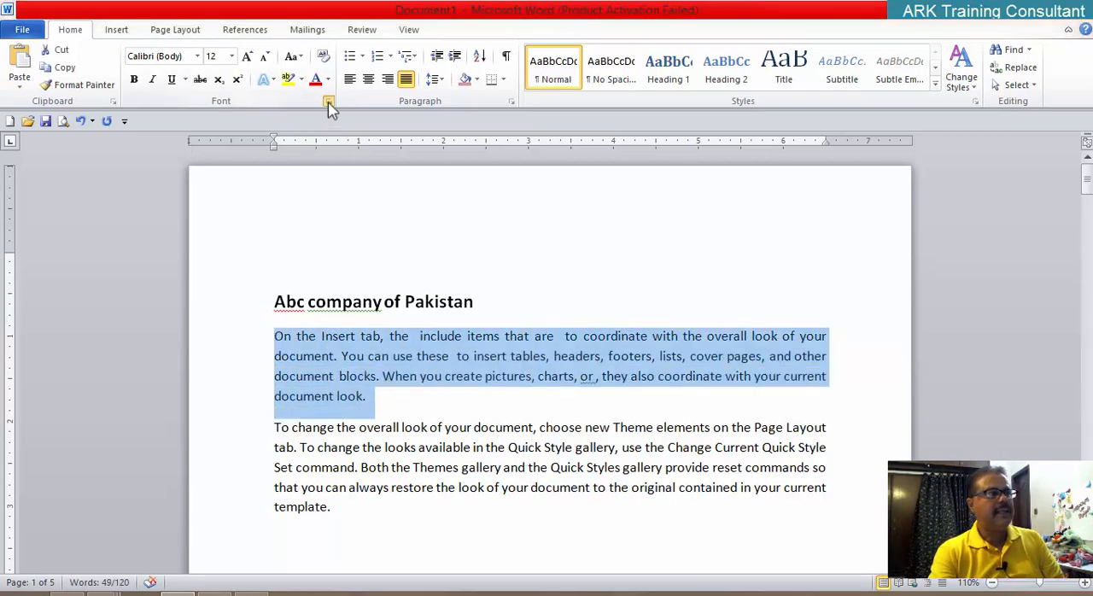
{"action": "left_click", "coordinate": [621, 354]}
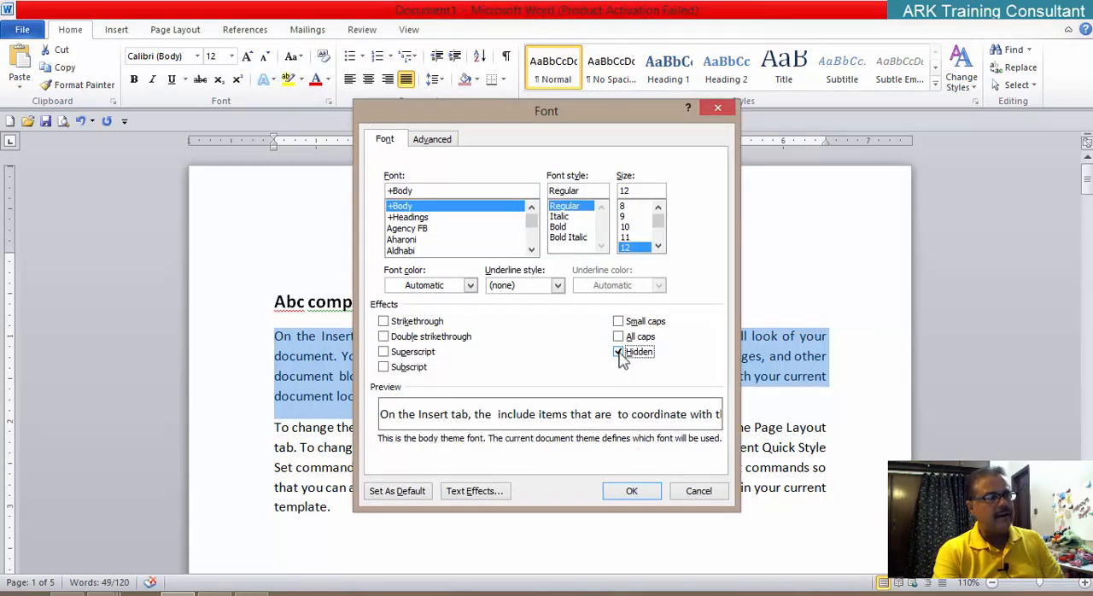
{"action": "left_click", "coordinate": [620, 353]}
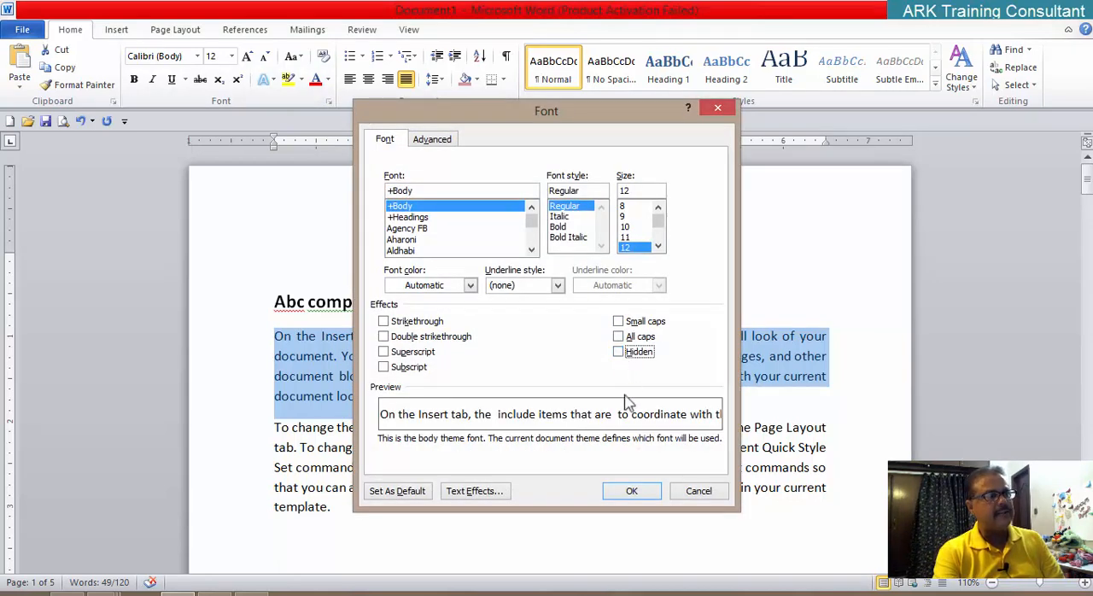
{"action": "left_click", "coordinate": [631, 495]}
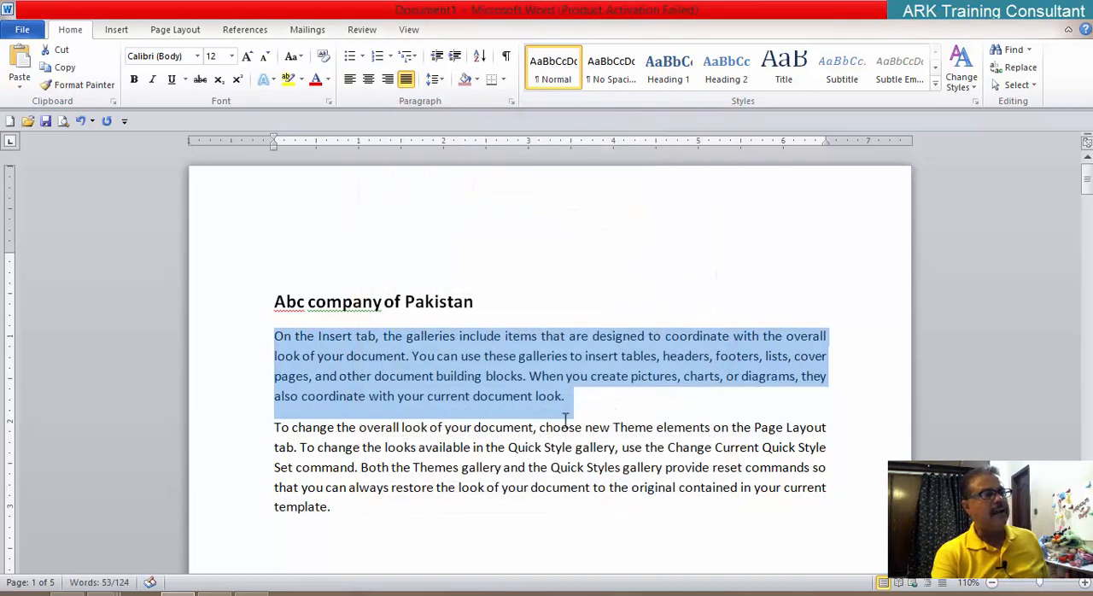
{"action": "key", "text": "ctrl+z"}
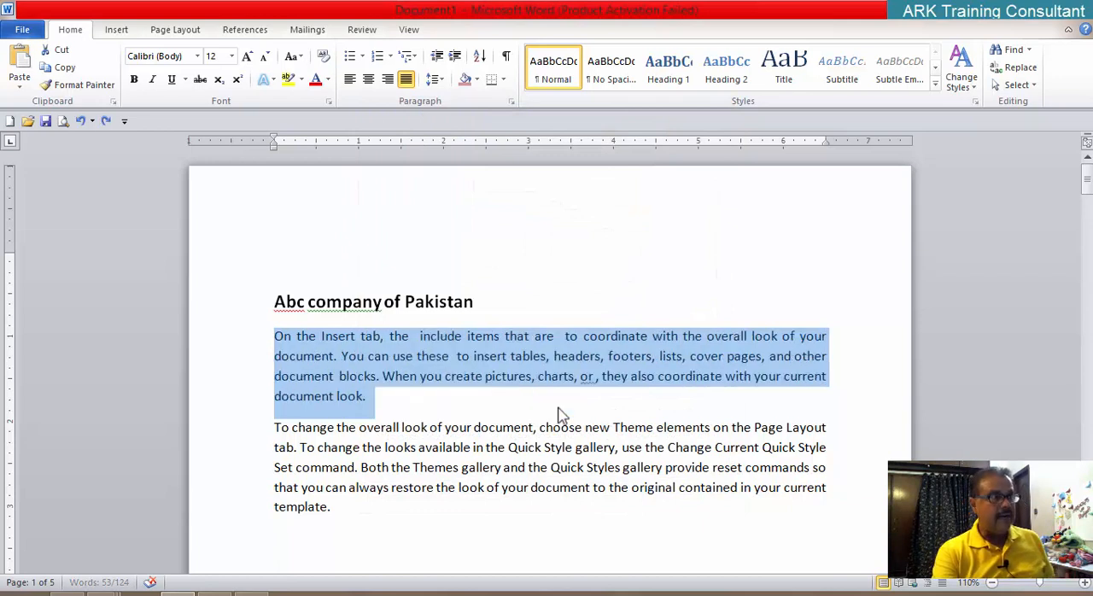
{"action": "left_click", "coordinate": [624, 415]}
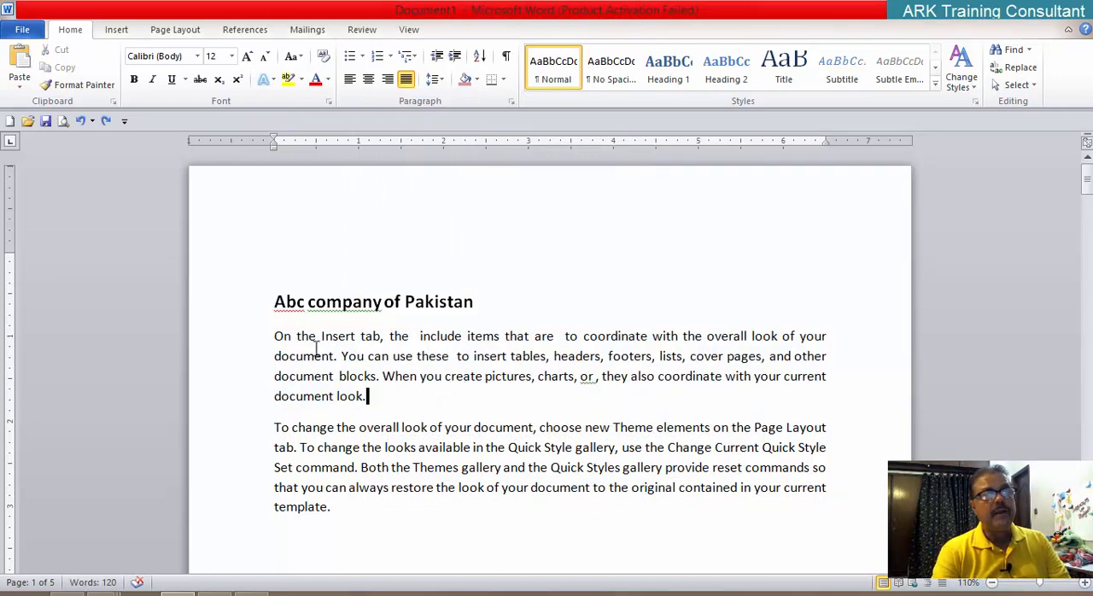
Step: Select the first body paragraph and, in the Word options, set the AutoRecover save interval to 5 minutes
{"action": "left_click_drag", "start_coordinate": [274, 336], "coordinate": [398, 394]}
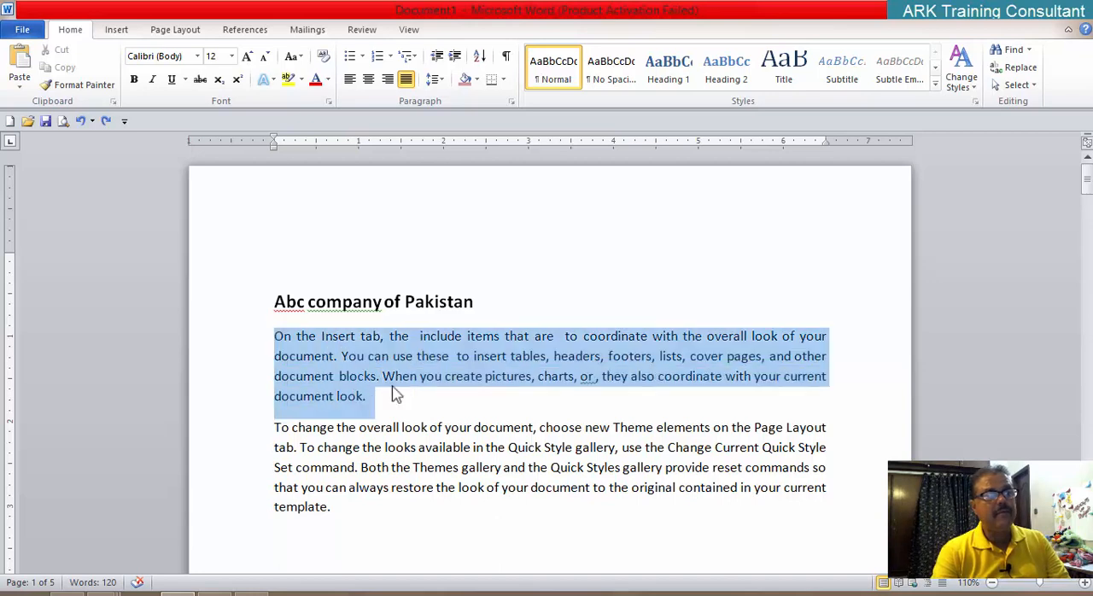
{"action": "left_click", "coordinate": [22, 31]}
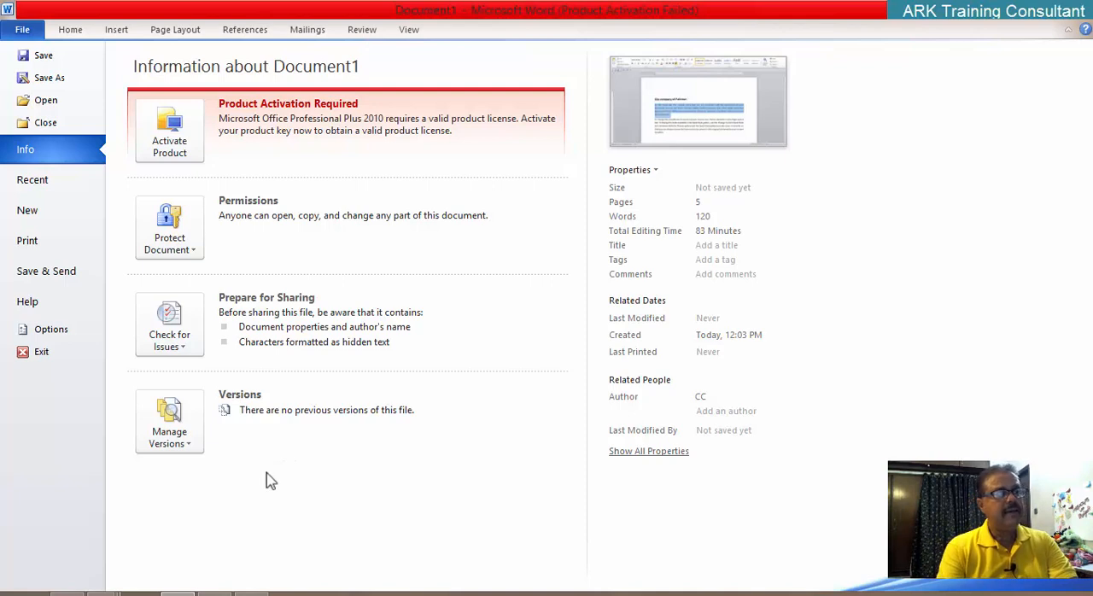
{"action": "left_click", "coordinate": [53, 329]}
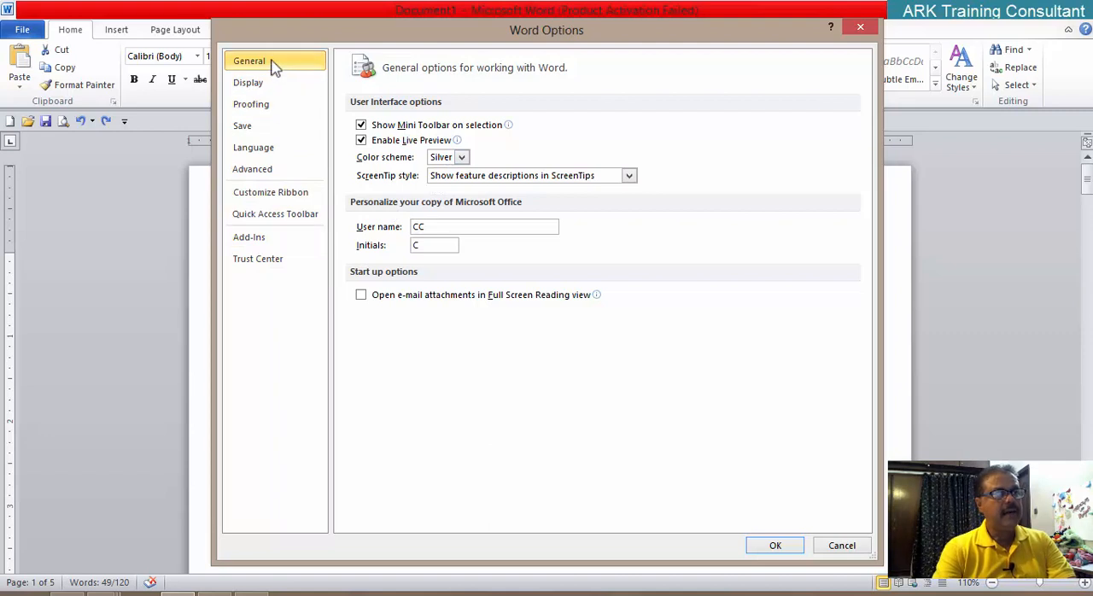
{"action": "left_click", "coordinate": [256, 84]}
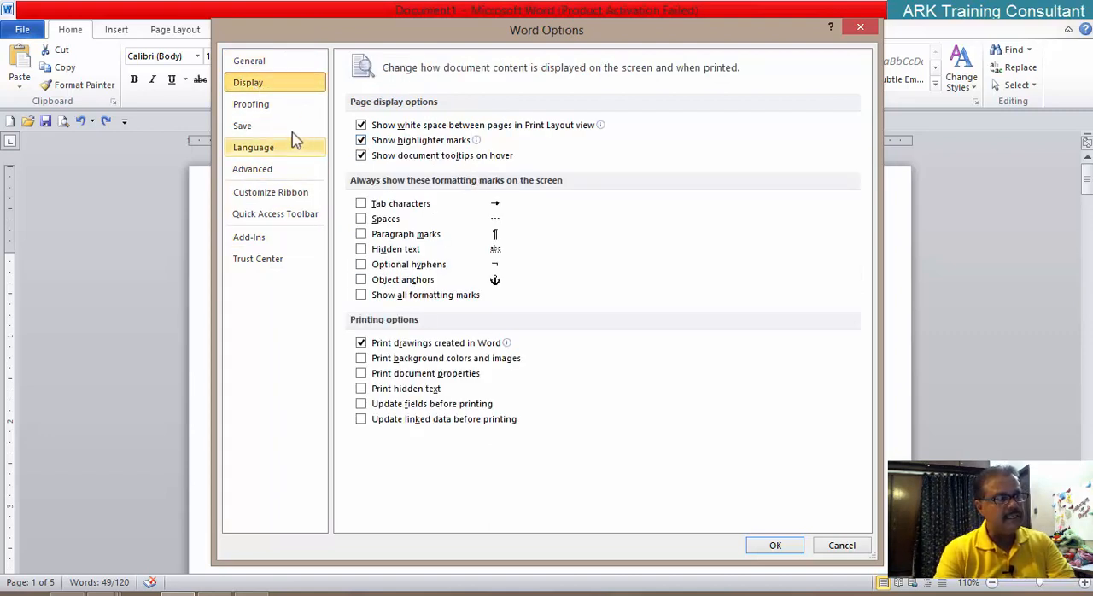
{"action": "left_click", "coordinate": [268, 106]}
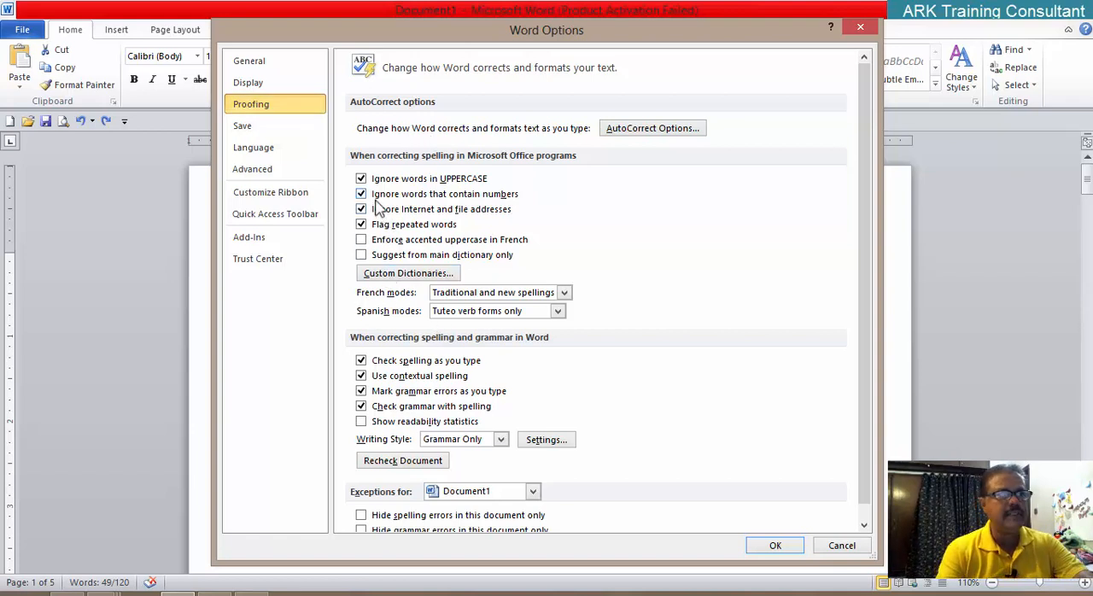
{"action": "left_click", "coordinate": [247, 128]}
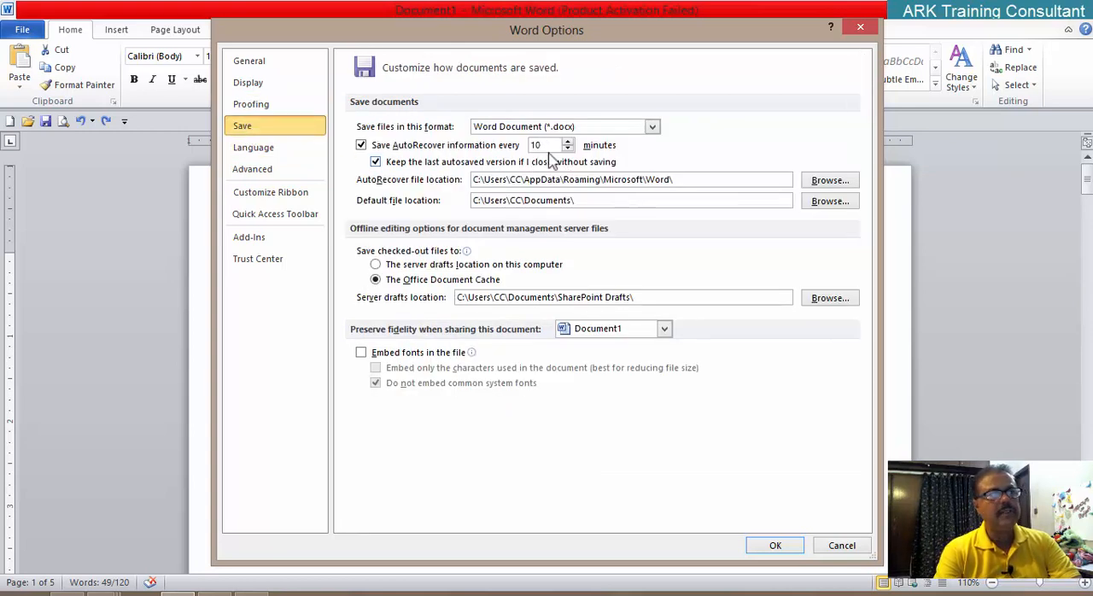
{"action": "left_click", "coordinate": [568, 150]}
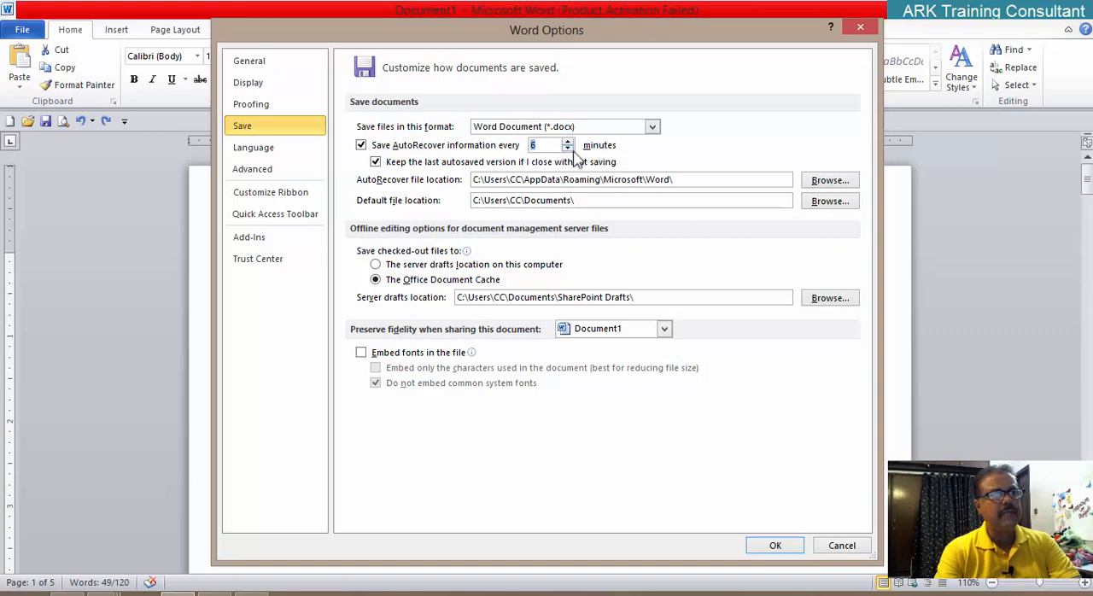
{"action": "left_click", "coordinate": [568, 149]}
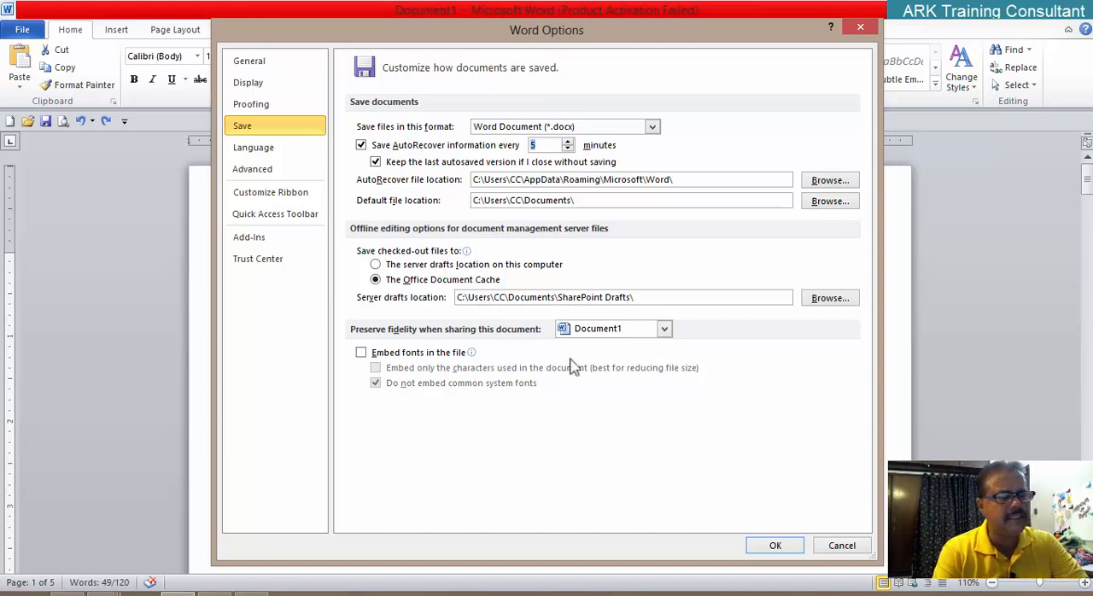
Step: Turn on the display option that always shows hidden text on the screen, apply the Word options and deselect the paragraph
{"action": "left_click", "coordinate": [262, 86]}
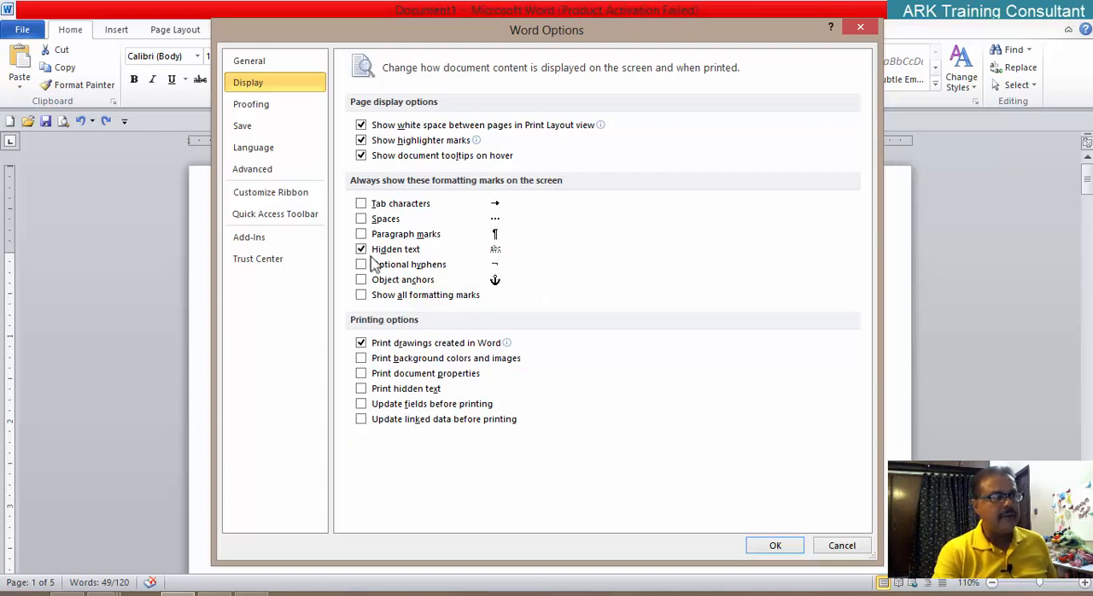
{"action": "left_click", "coordinate": [763, 545]}
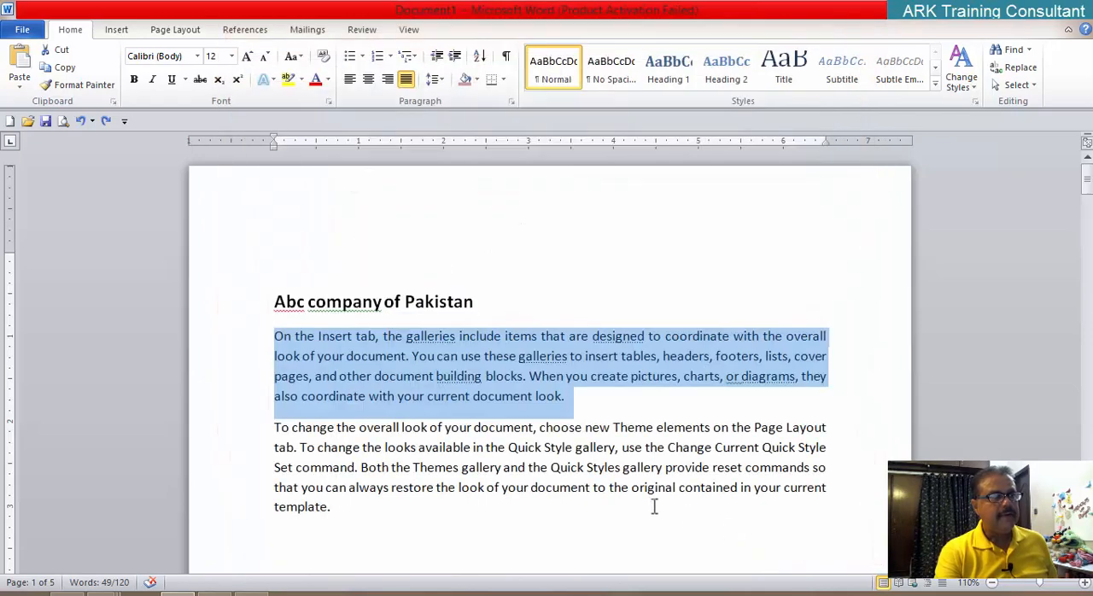
{"action": "left_click", "coordinate": [636, 446]}
{"action": "scroll", "coordinate": [485, 389], "scroll_direction": "up", "scroll_amount": 4}
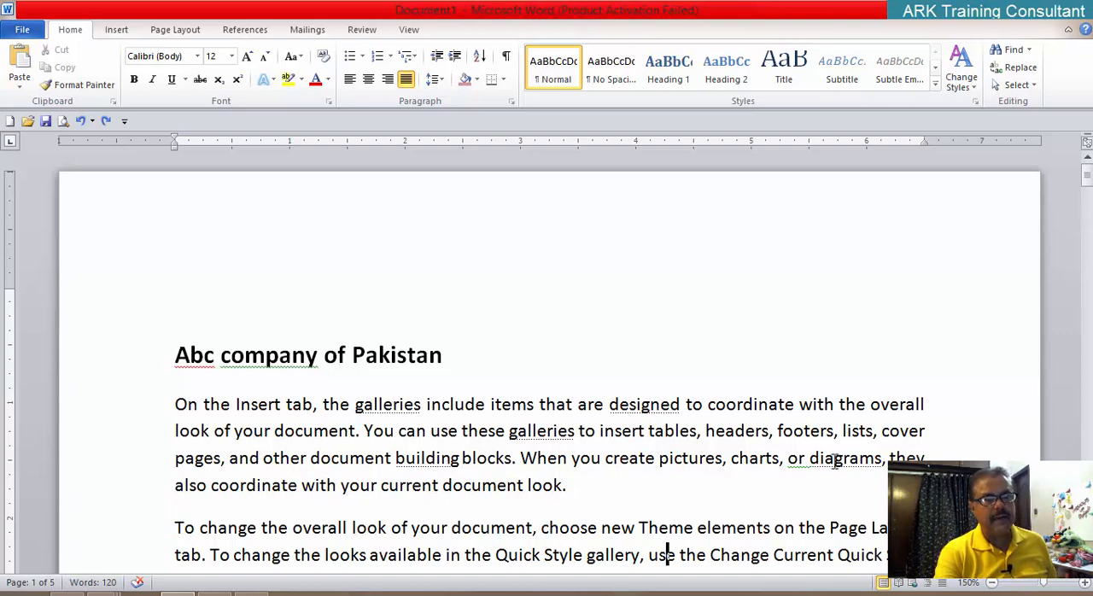
{"action": "scroll", "coordinate": [832, 461], "scroll_direction": "up", "scroll_amount": 2}
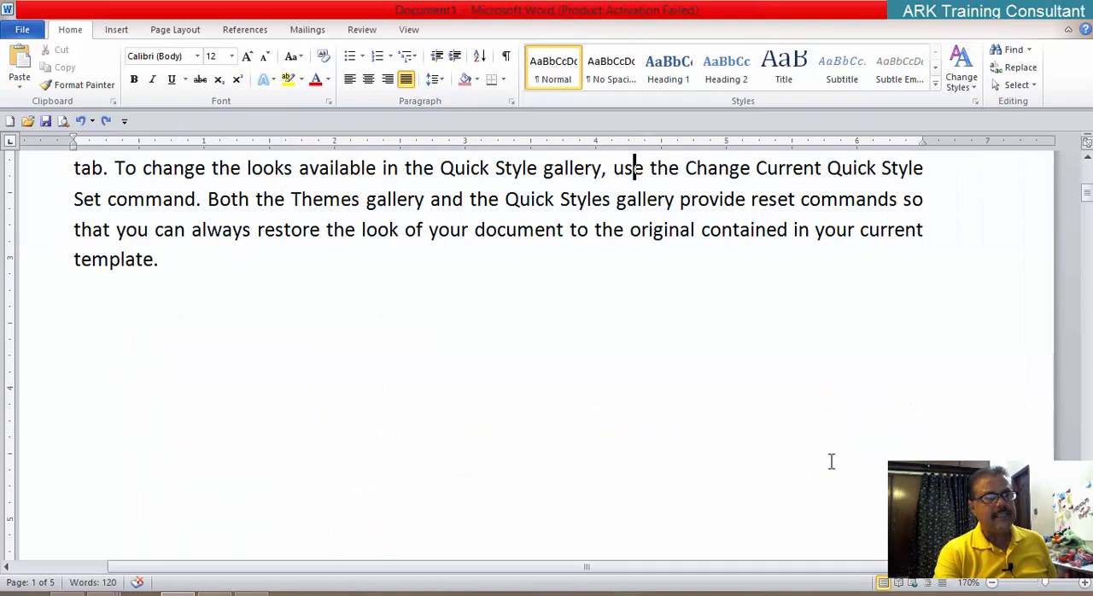
{"action": "scroll", "coordinate": [824, 461], "scroll_direction": "up", "scroll_amount": 4}
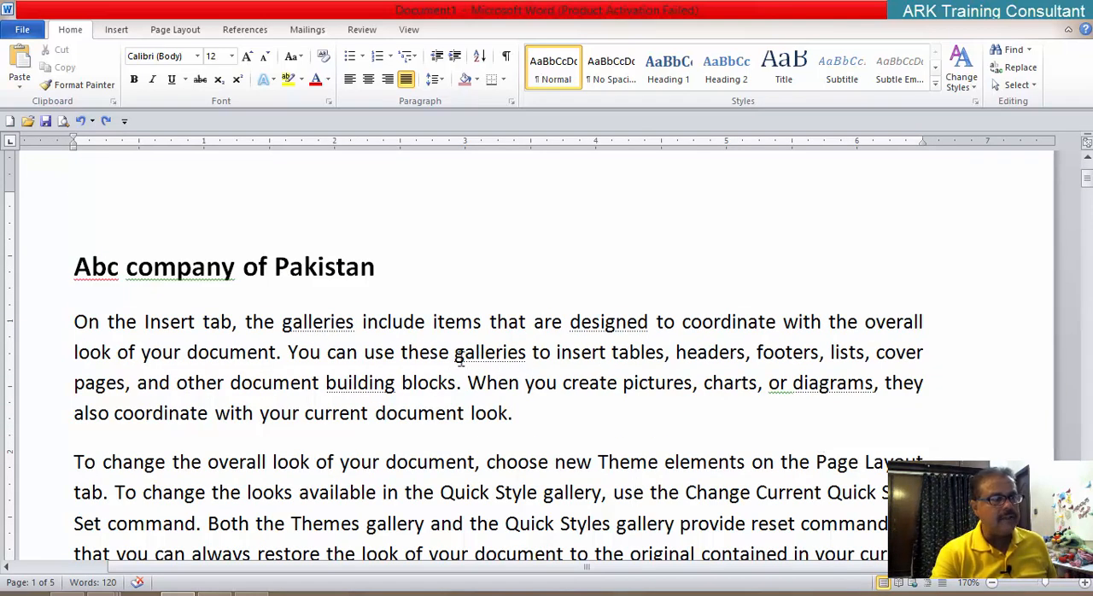
{"action": "left_click_drag", "start_coordinate": [454, 352], "coordinate": [529, 355]}
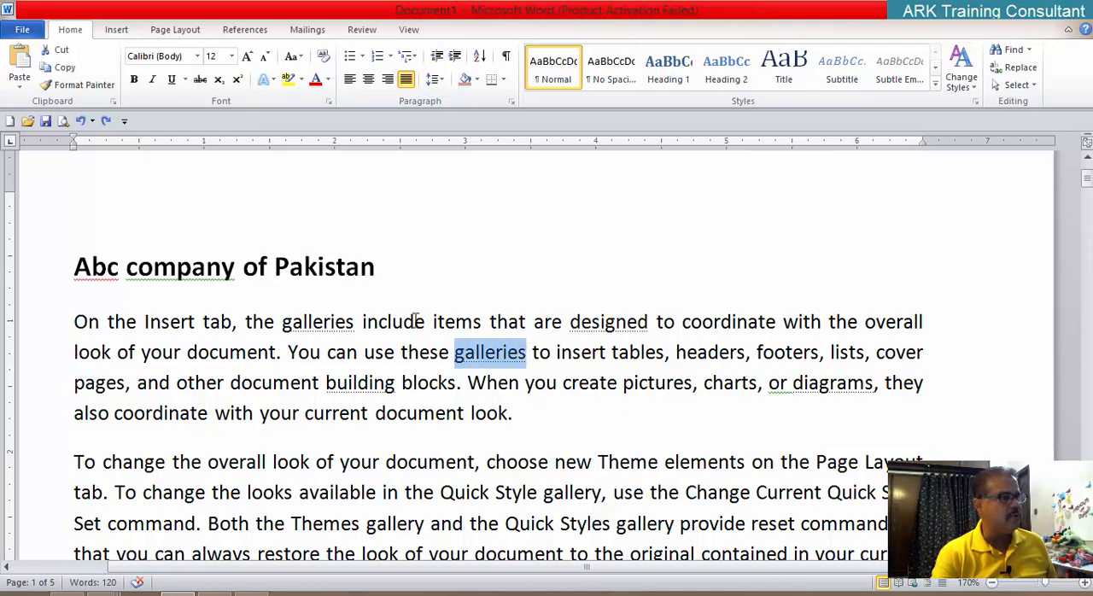
{"action": "left_click", "coordinate": [328, 102]}
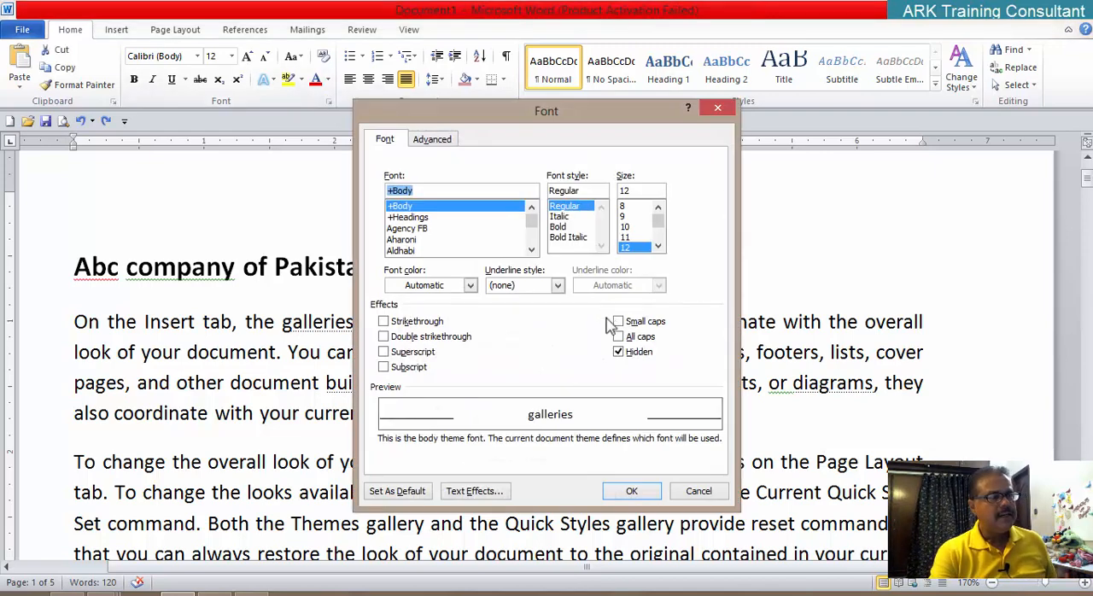
{"action": "left_click", "coordinate": [620, 354]}
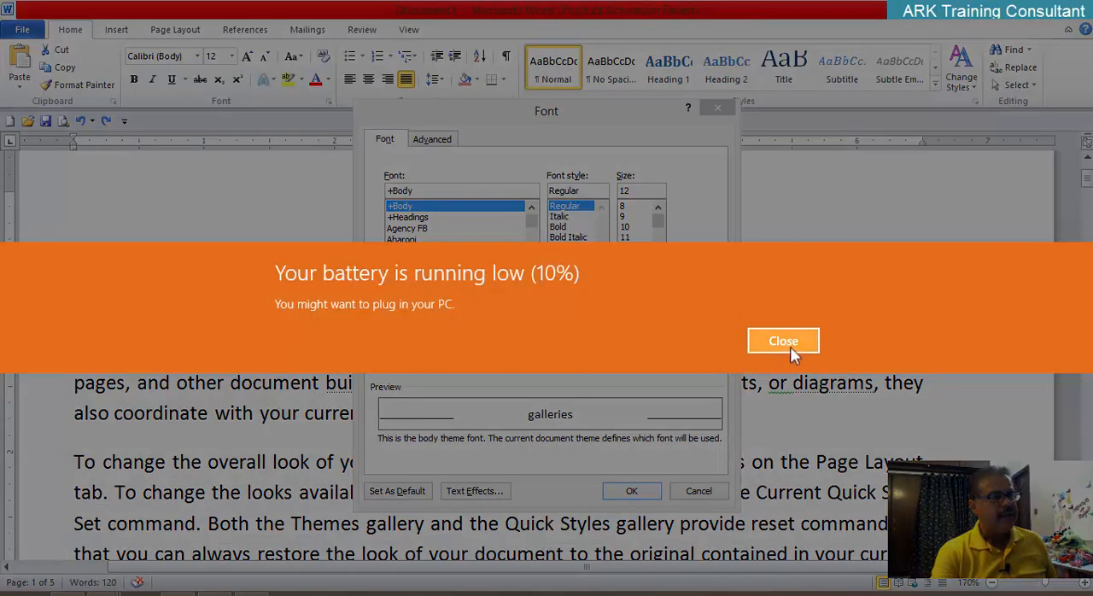
{"action": "left_click", "coordinate": [783, 341]}
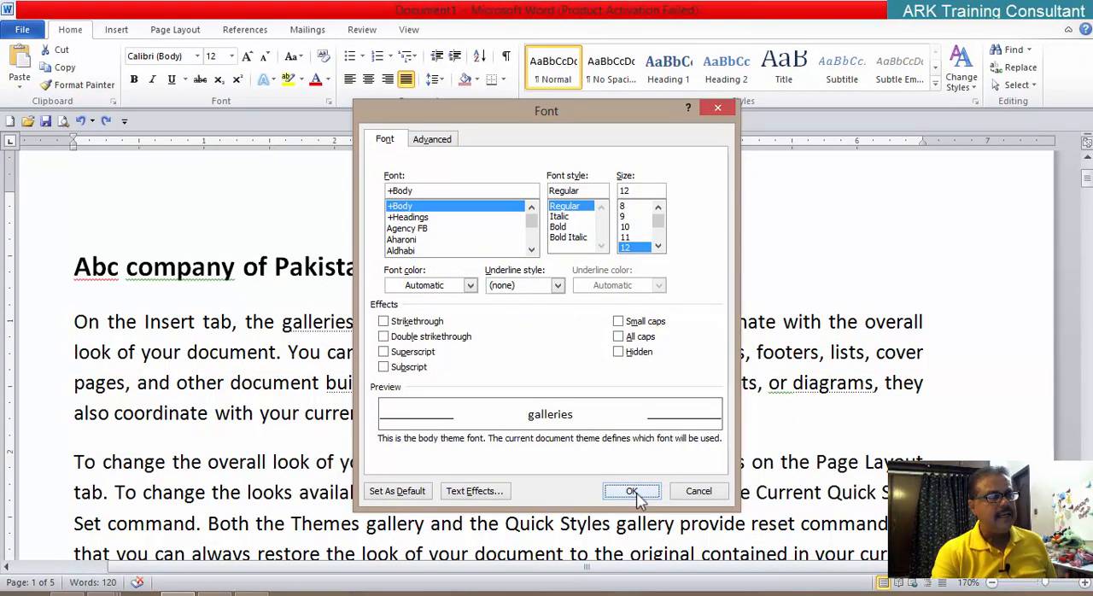
{"action": "left_click", "coordinate": [705, 499]}
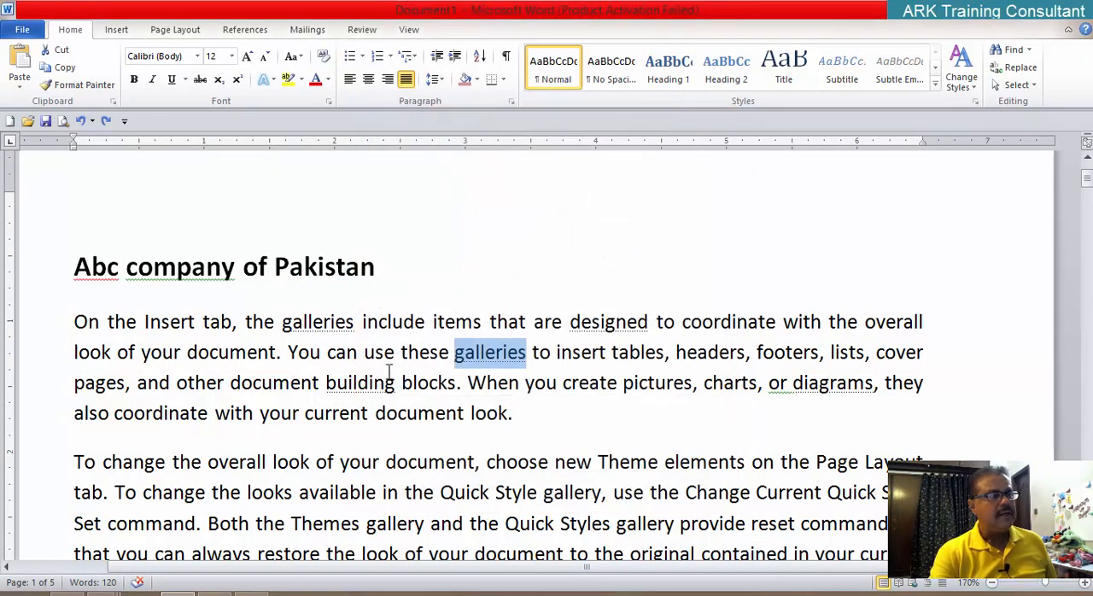
Step: Add an empty paragraph after the second body paragraph, following the word "template."
{"action": "scroll", "coordinate": [392, 373], "scroll_direction": "down", "scroll_amount": 7, "text": "ctrl"}
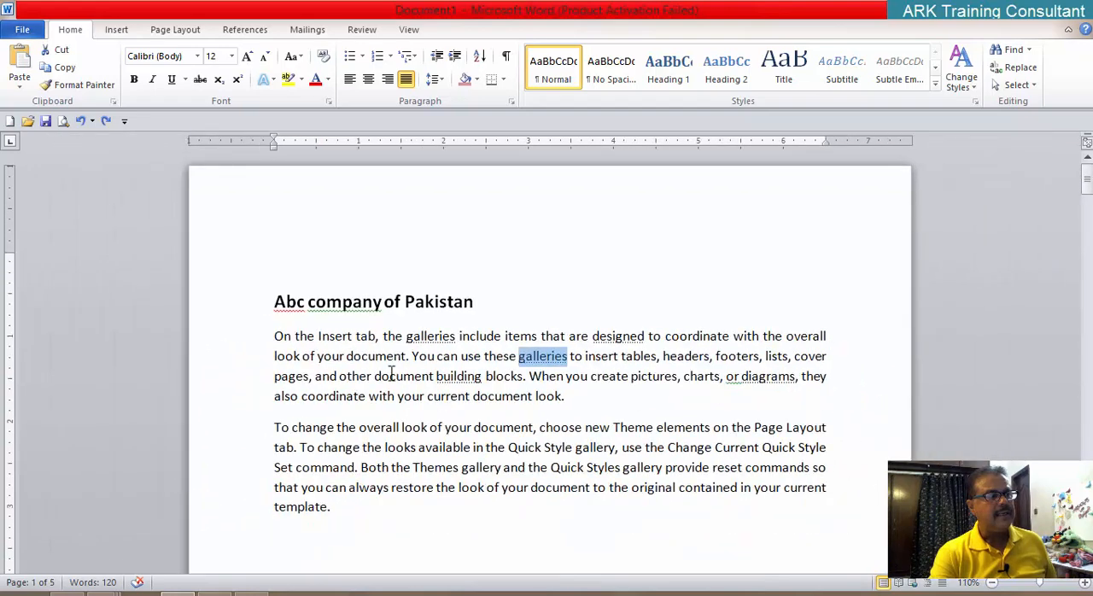
{"action": "left_click", "coordinate": [475, 467]}
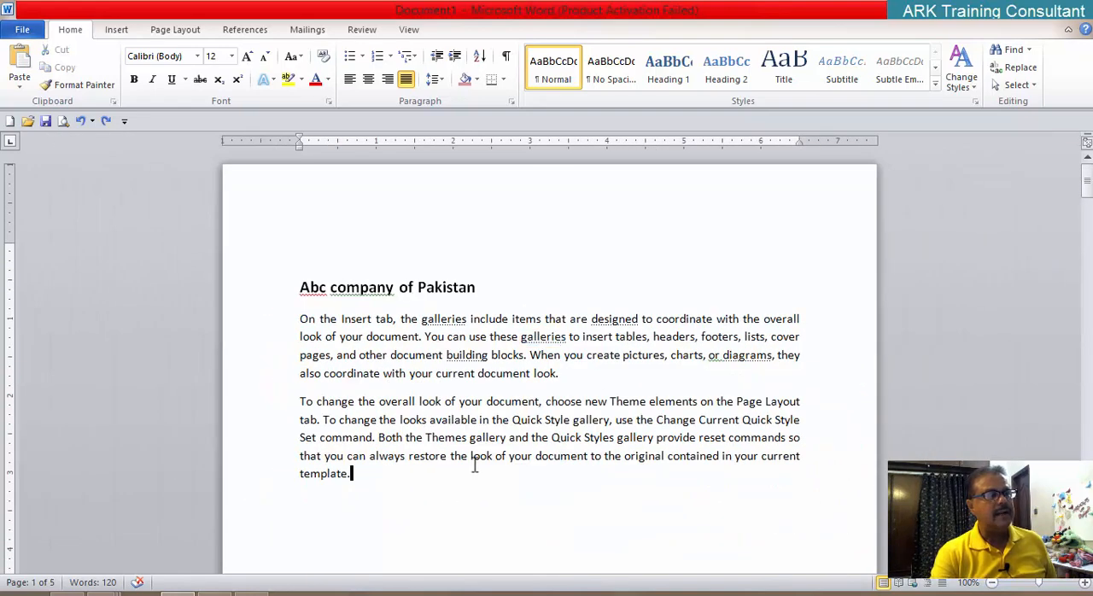
{"action": "scroll", "coordinate": [474, 463], "scroll_direction": "up", "scroll_amount": 2, "text": "ctrl"}
{"action": "scroll", "coordinate": [462, 474], "scroll_direction": "down", "scroll_amount": 2}
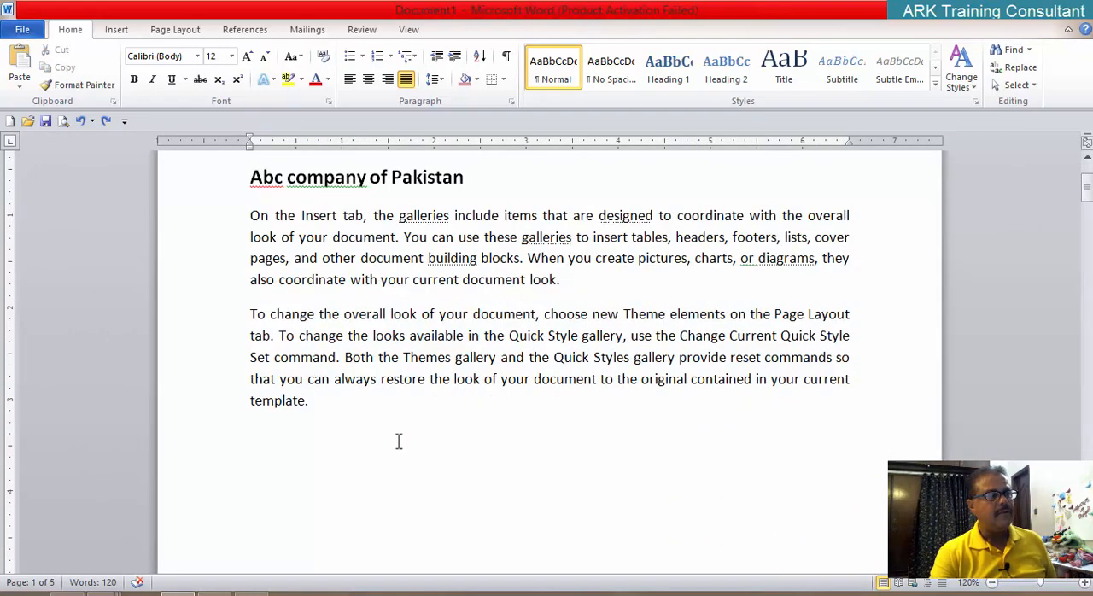
{"action": "type", "text": "\\"}
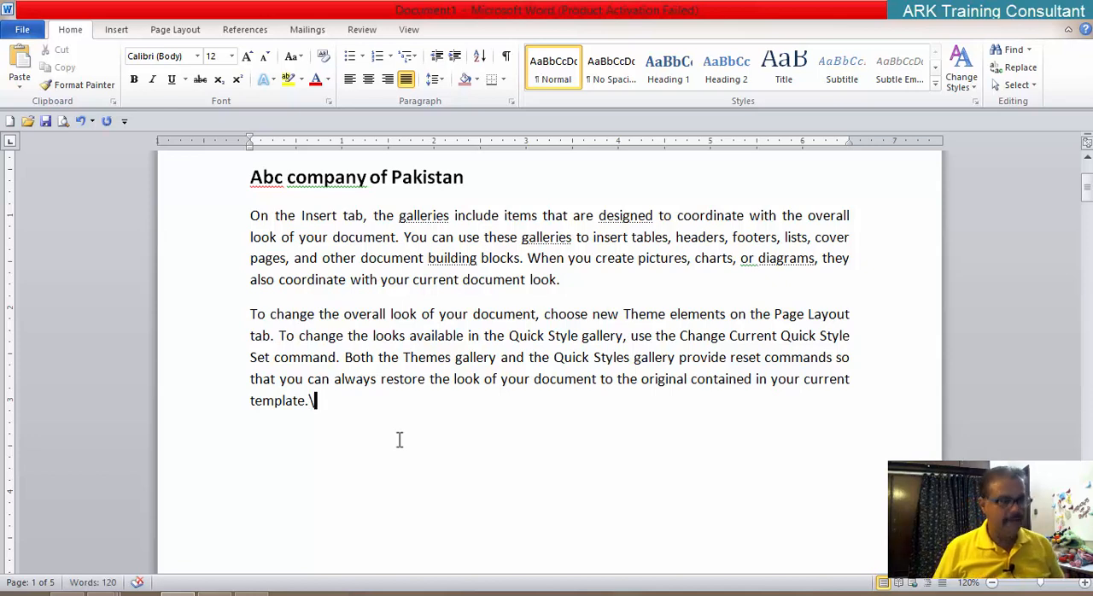
{"action": "key", "text": "BackSpace"}
{"action": "key", "text": "Return"}
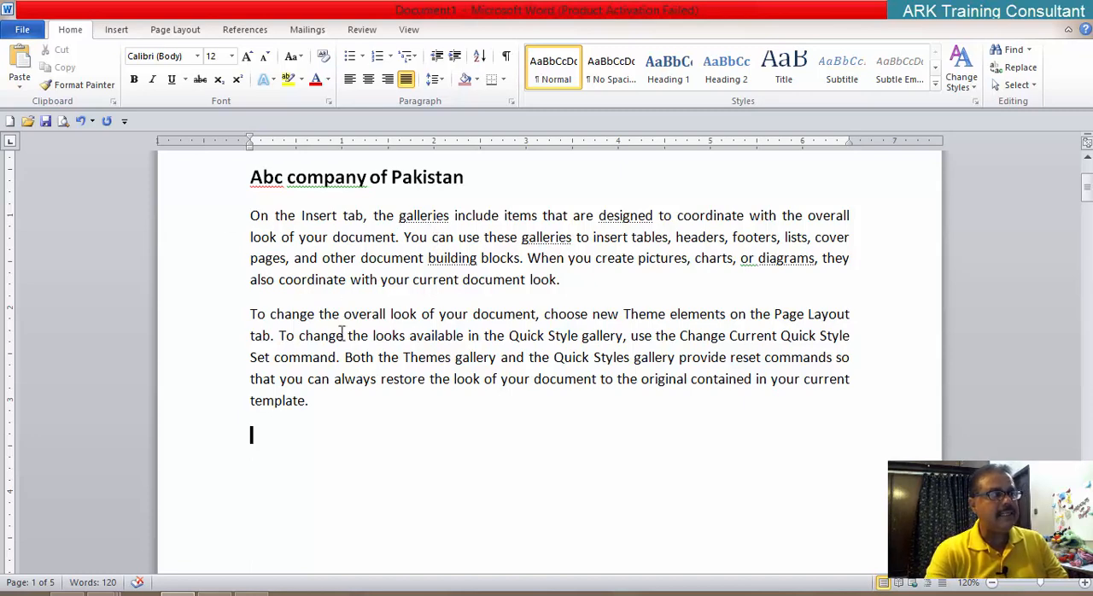
Step: Turn off the display option that always shows hidden text on the screen and apply the Word options
{"action": "left_click", "coordinate": [22, 29]}
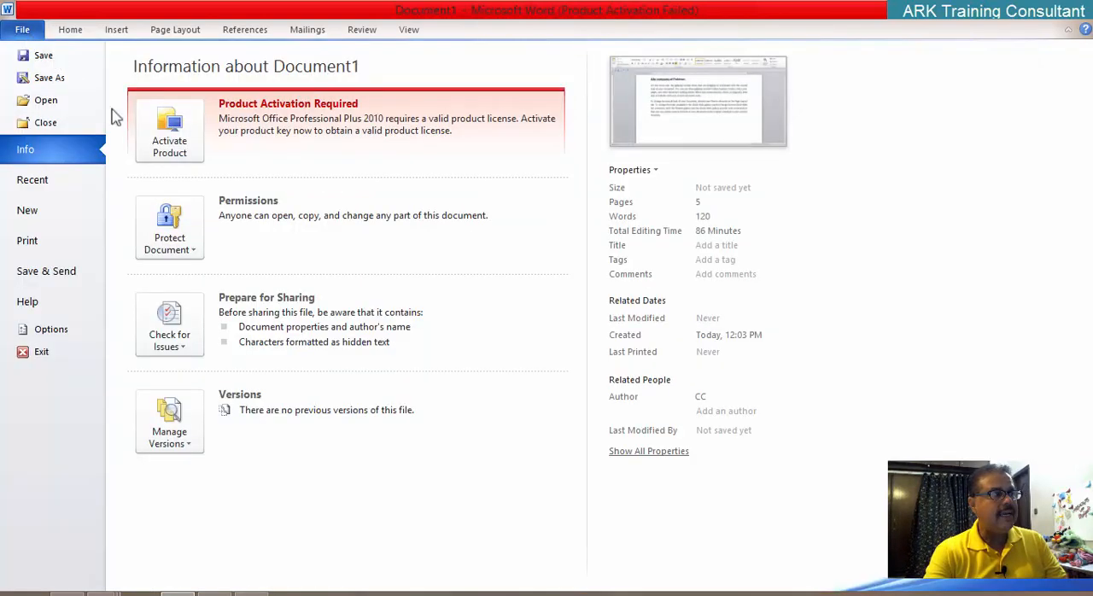
{"action": "left_click", "coordinate": [53, 330]}
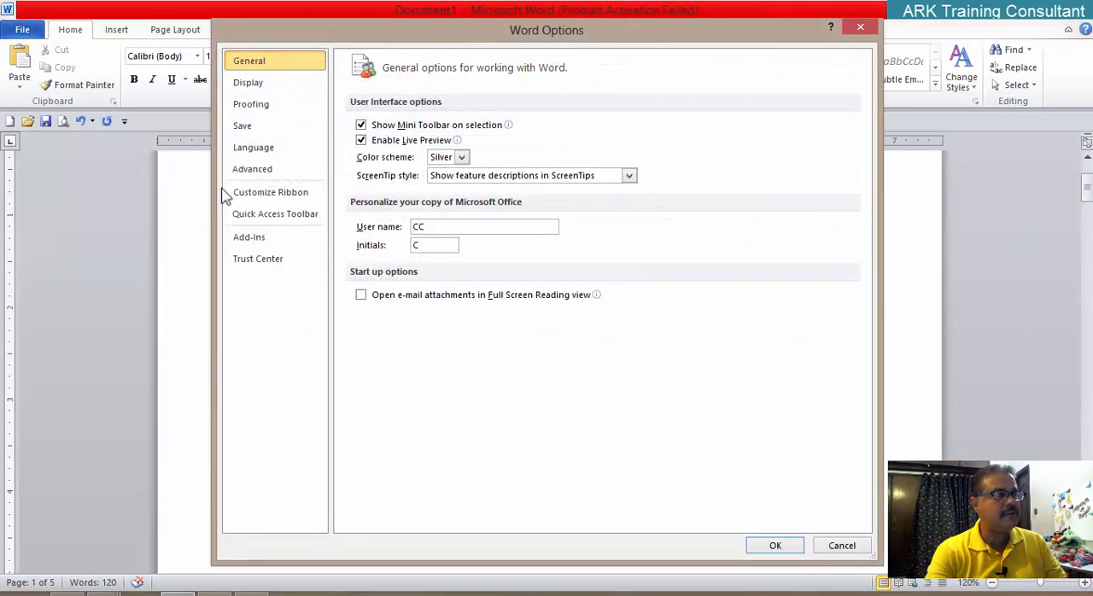
{"action": "left_click", "coordinate": [244, 82]}
{"action": "left_click", "coordinate": [367, 252]}
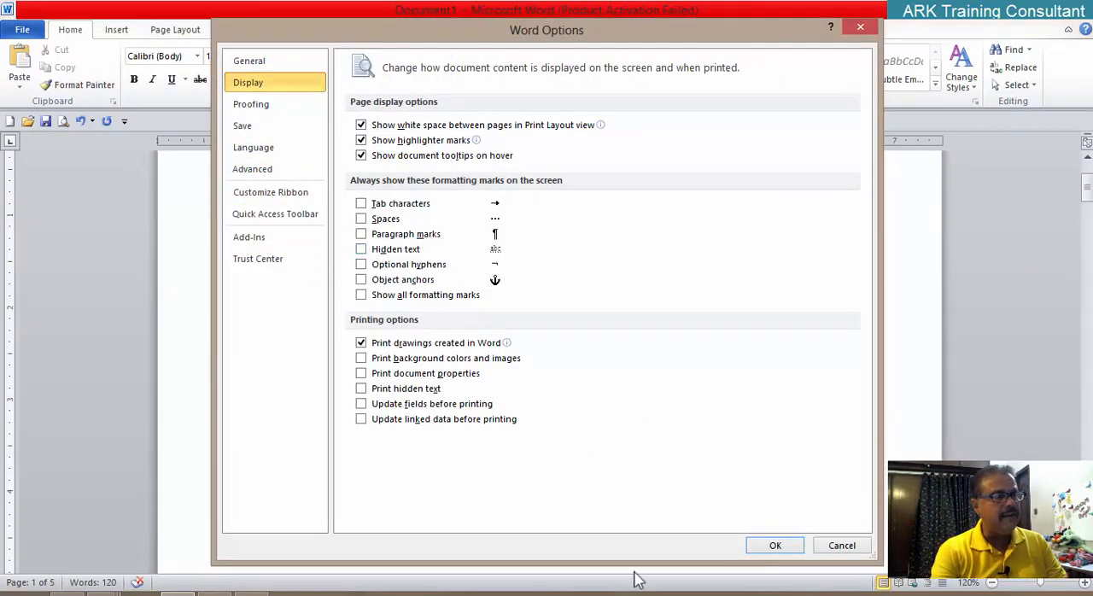
{"action": "left_click", "coordinate": [781, 548]}
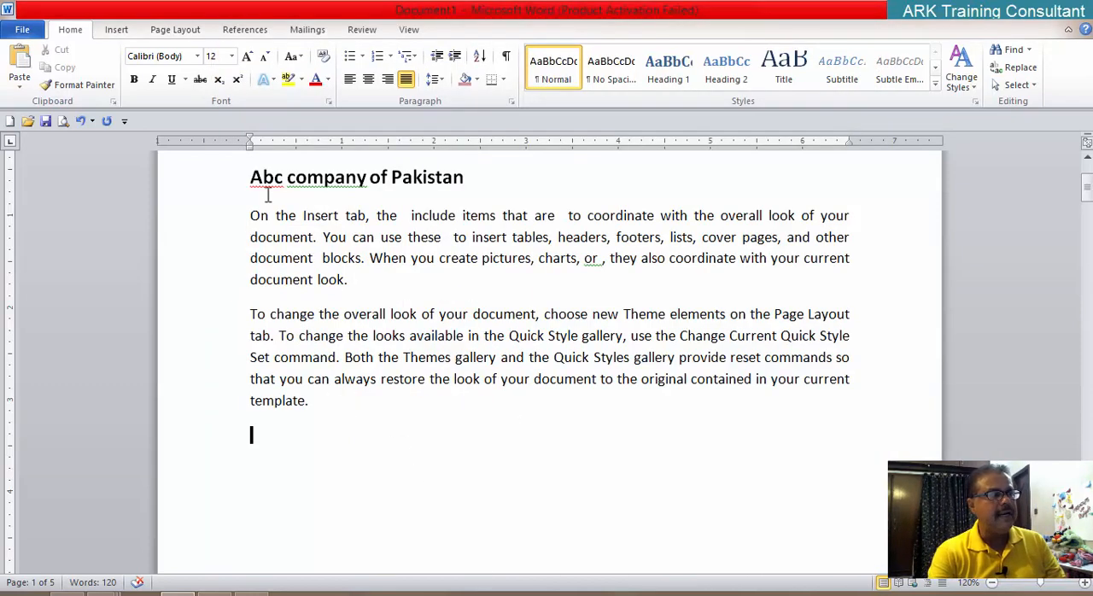
Step: Clear the Hidden font effect from the whole first body paragraph and place the cursor in the empty paragraph below the text
{"action": "left_click_drag", "start_coordinate": [251, 214], "coordinate": [404, 288]}
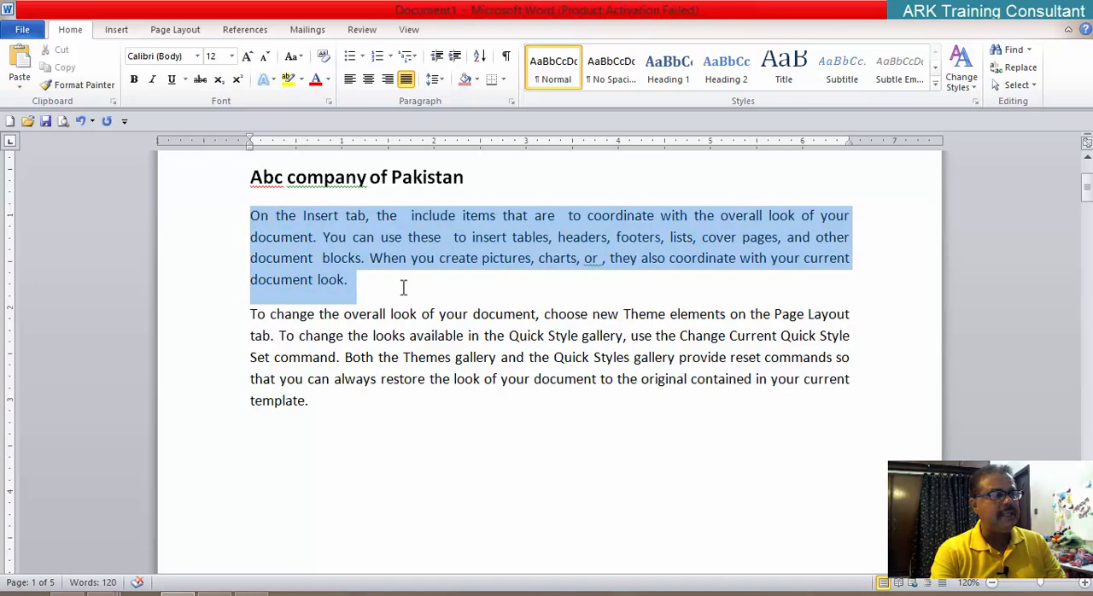
{"action": "left_click", "coordinate": [327, 101]}
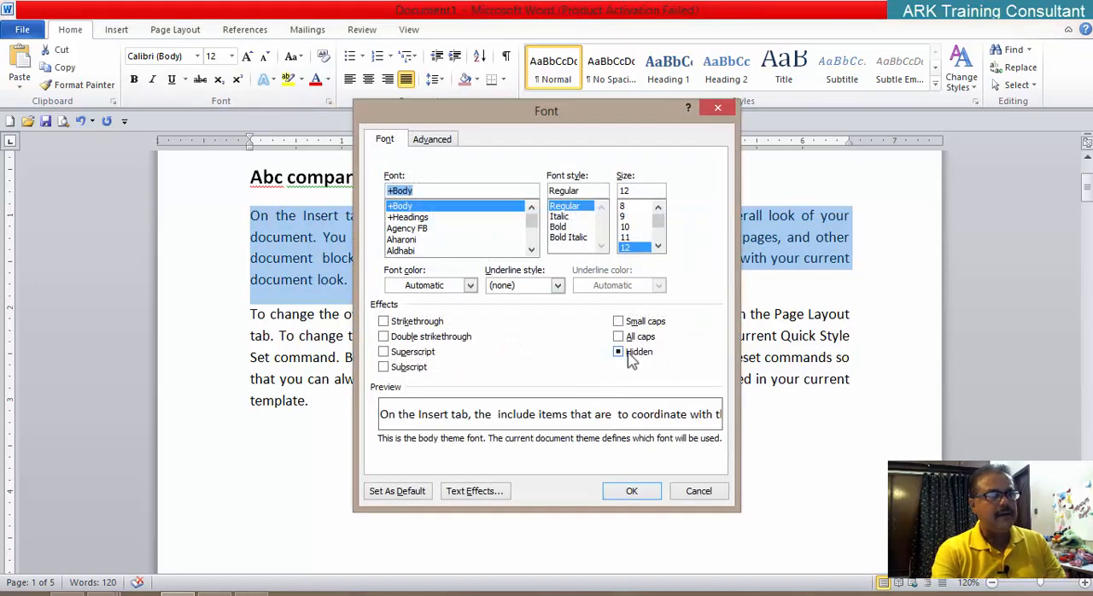
{"action": "left_click", "coordinate": [626, 356]}
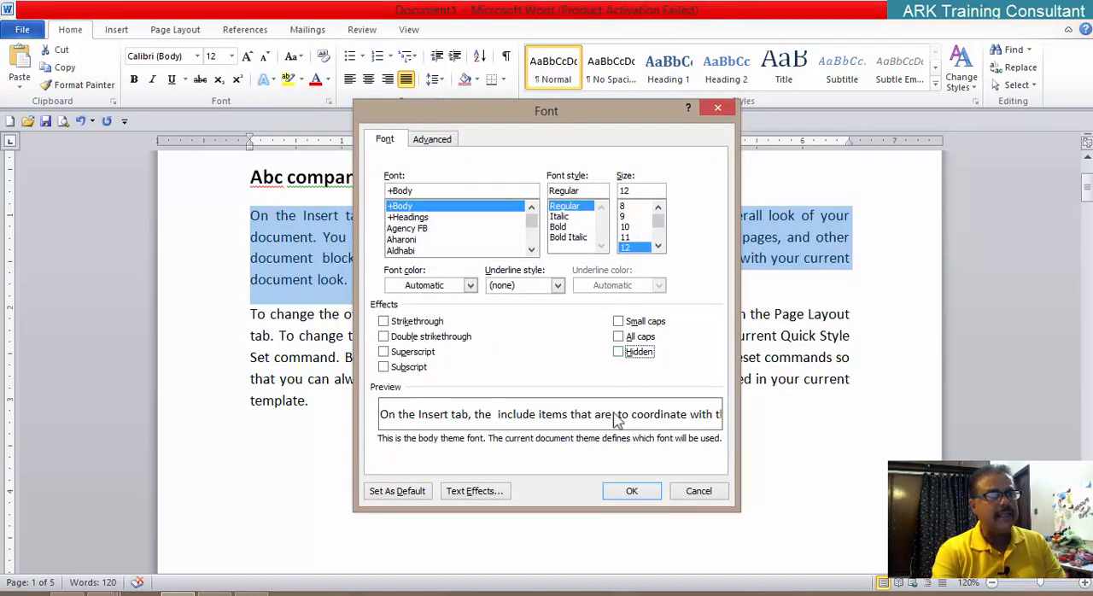
{"action": "left_click", "coordinate": [632, 493]}
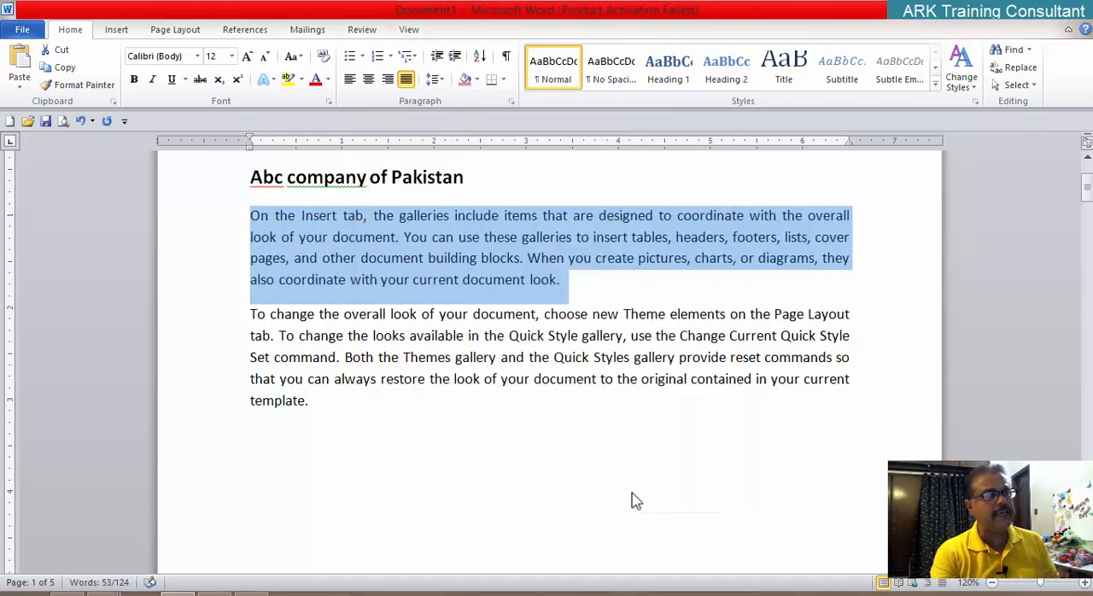
{"action": "double_click", "coordinate": [344, 480]}
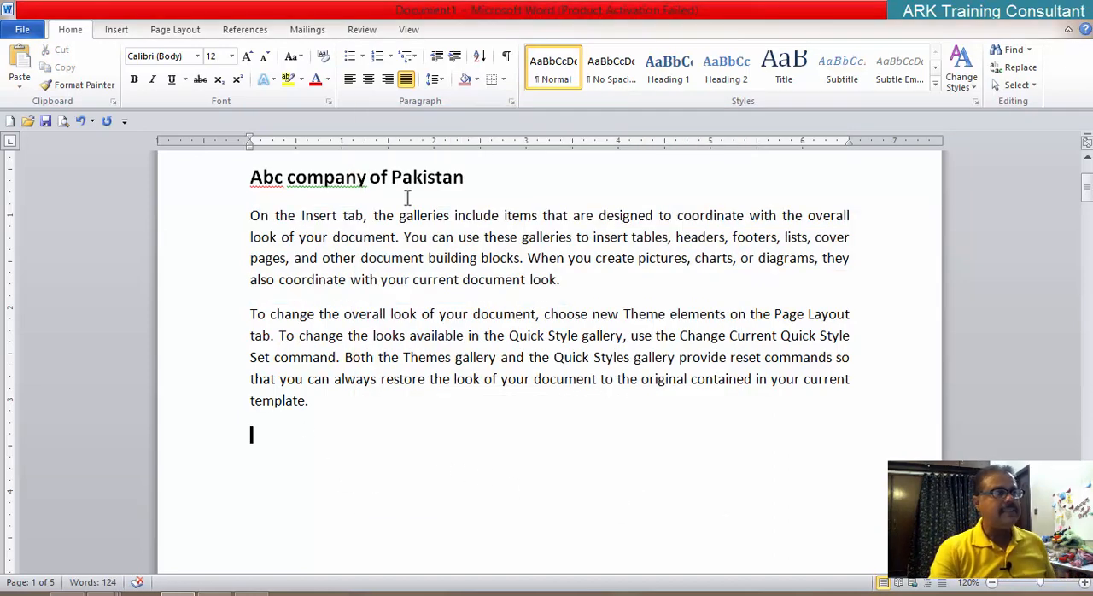
Step: Review the effects offered in the Font dialog and close it without applying anything
{"action": "left_click", "coordinate": [329, 103]}
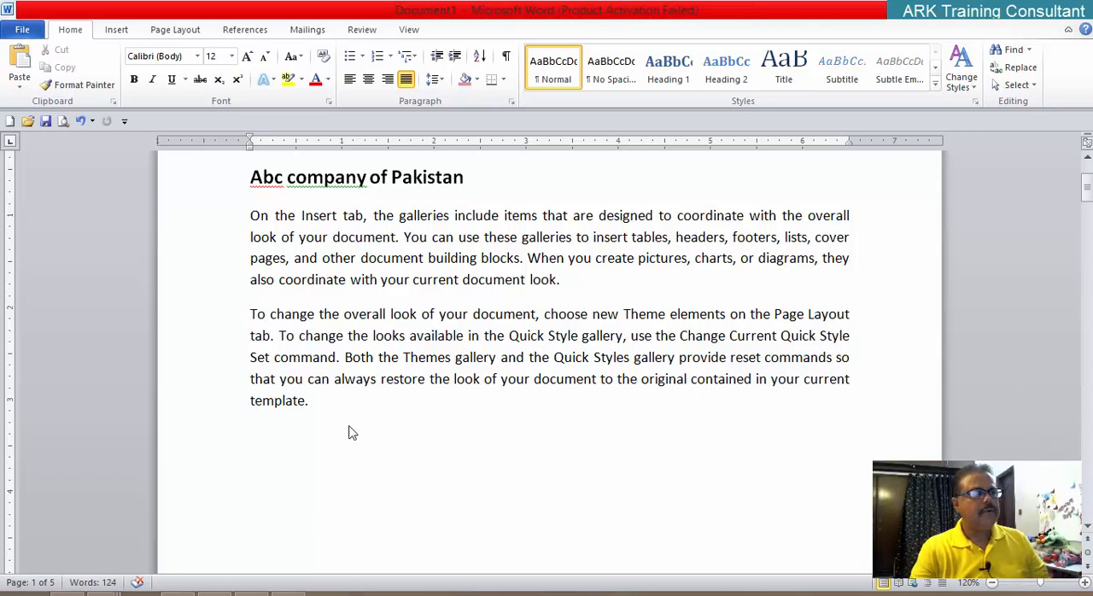
{"action": "left_click", "coordinate": [332, 104]}
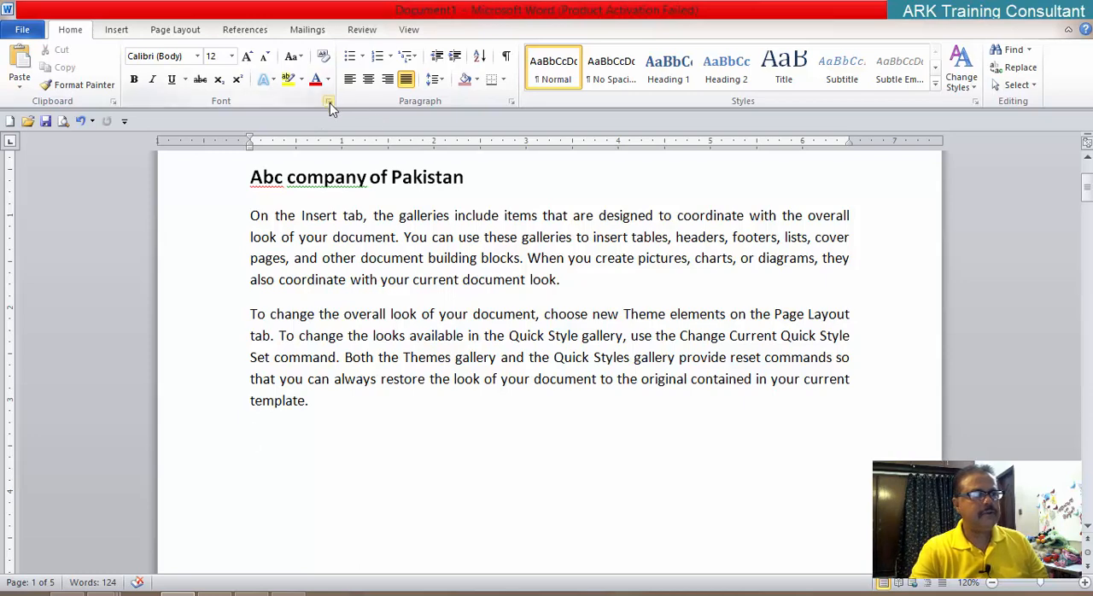
{"action": "left_click", "coordinate": [330, 102]}
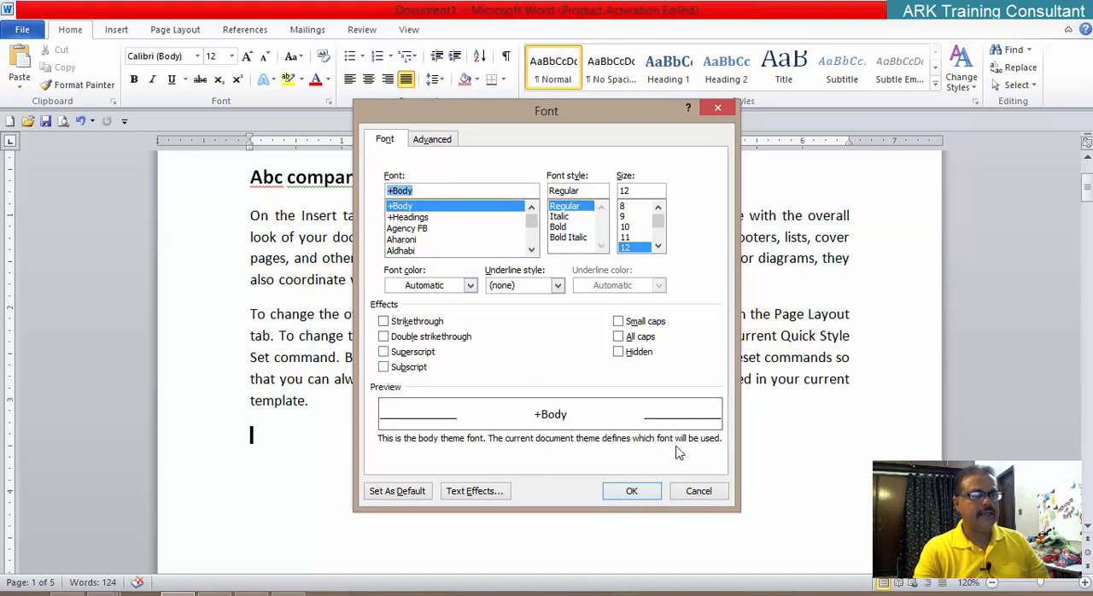
{"action": "left_click", "coordinate": [709, 493]}
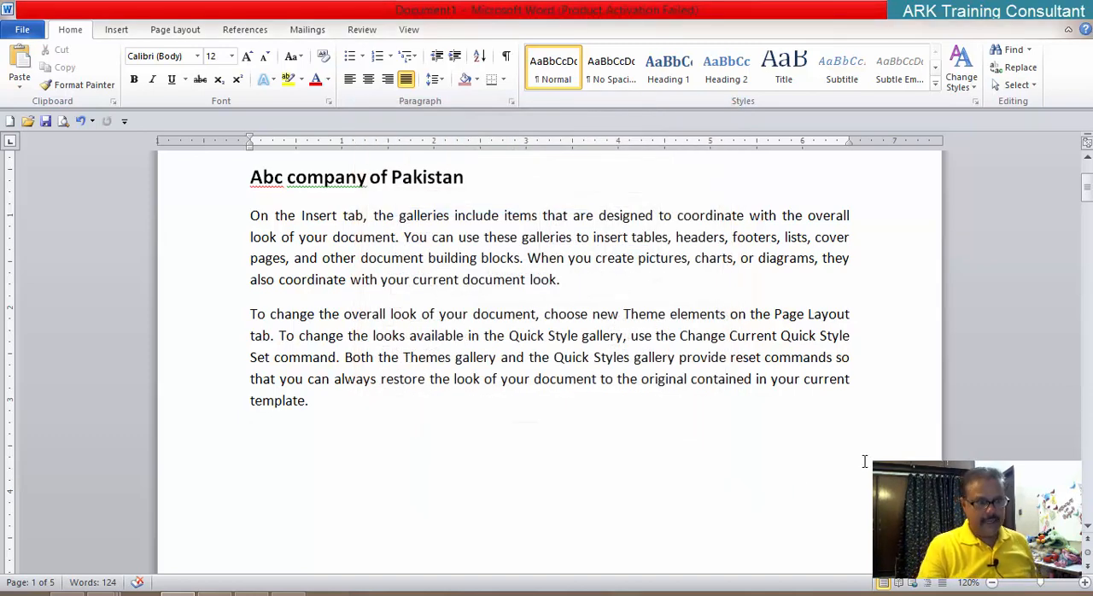
Step: Enter the expression "A2+b2+2ab+b2" at font size 18 in the empty paragraph below the body text
{"action": "key", "text": "ctrl+bracketright"}
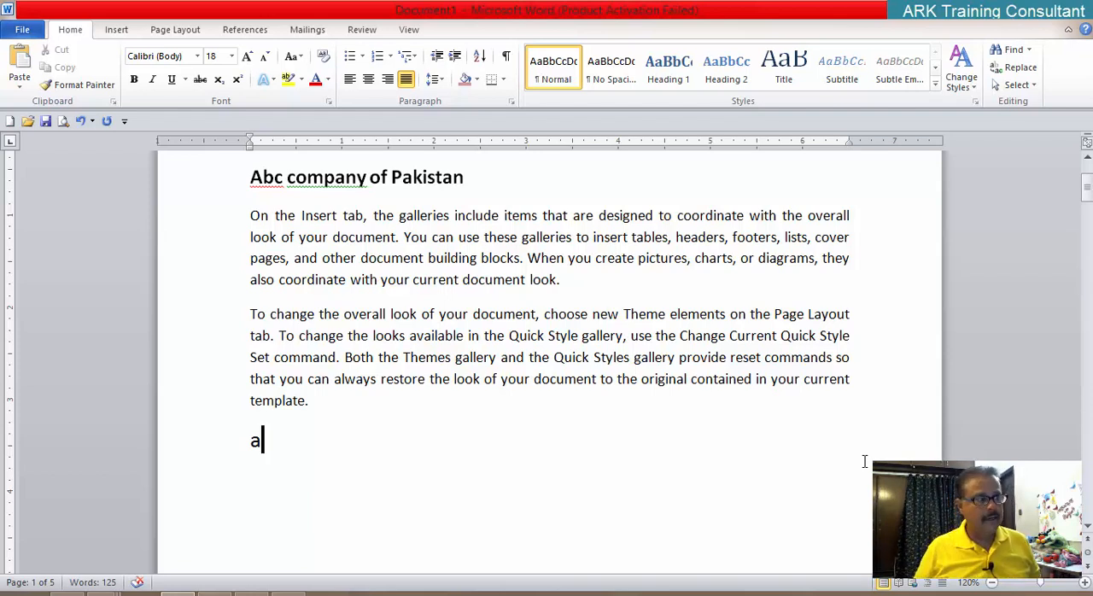
{"action": "key", "text": "BackSpace"}
{"action": "type", "text": "A2+"}
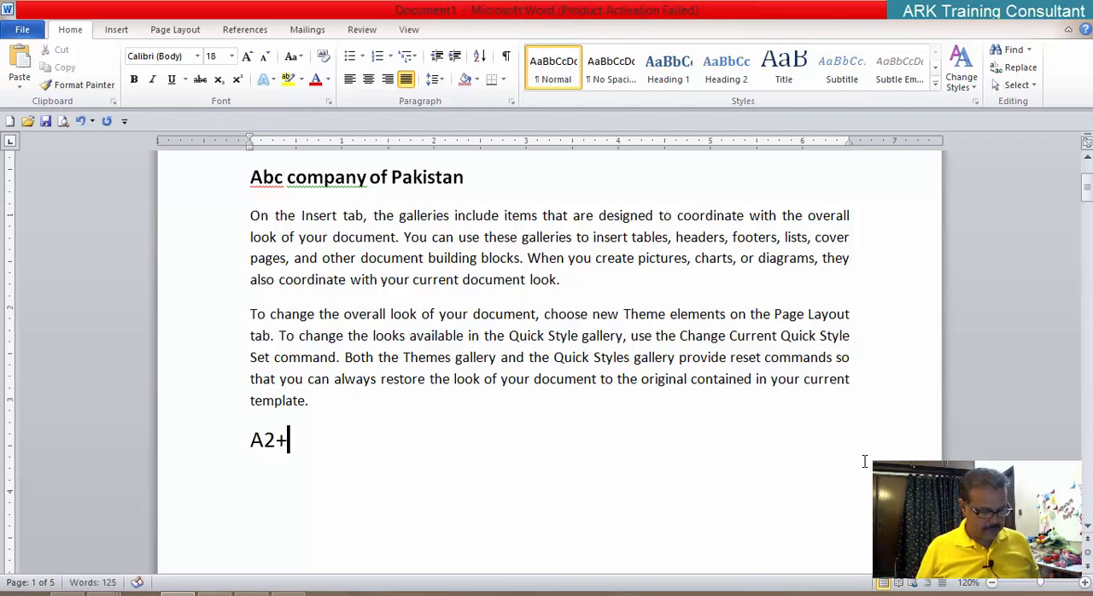
{"action": "type", "text": "b2"}
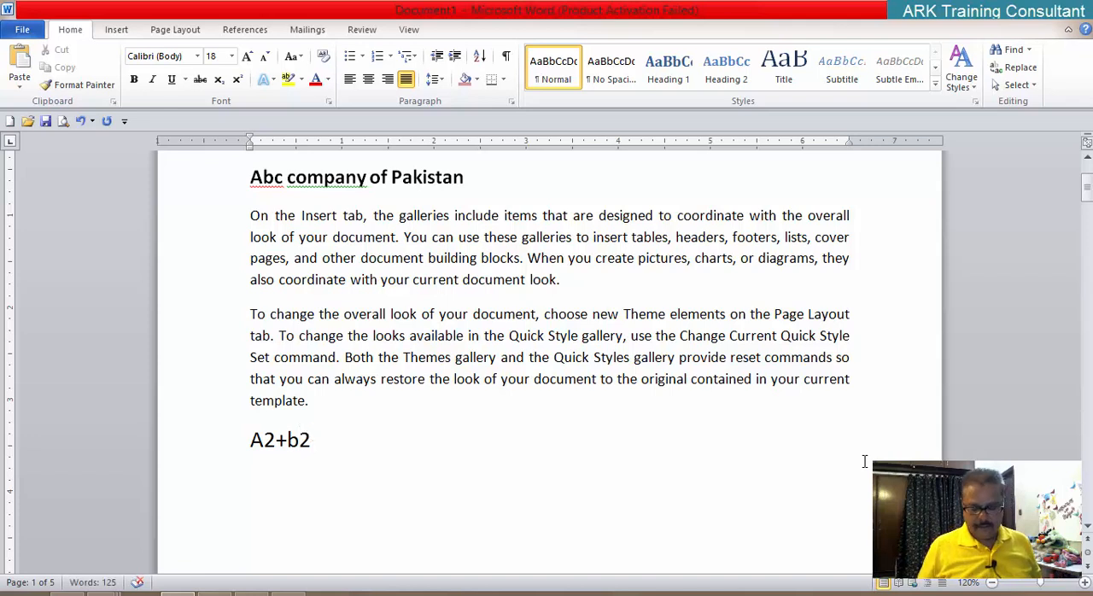
{"action": "type", "text": "+2a"}
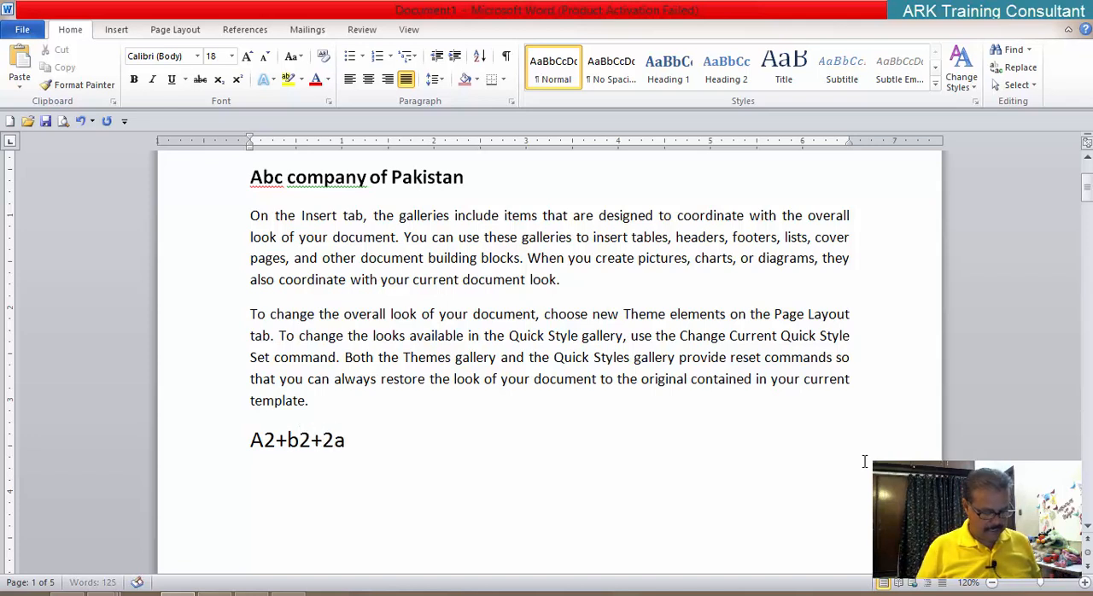
{"action": "type", "text": "b+"}
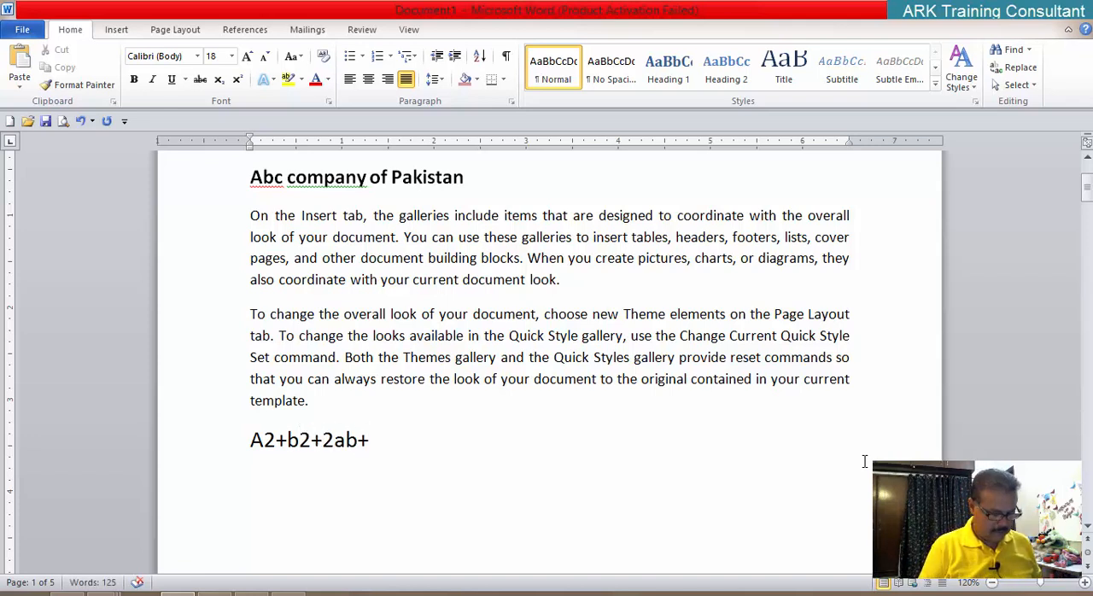
{"action": "type", "text": "b2"}
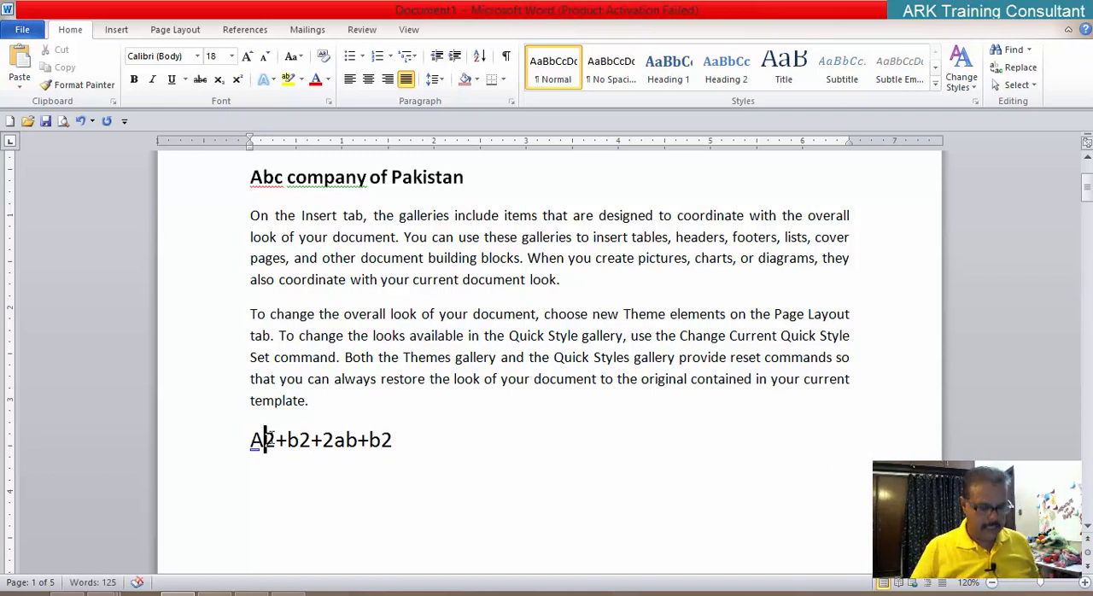
Step: Replace the expression's capital "A" with a lowercase "a" and enlarge the whole line to font size 27
{"action": "key", "text": "BackSpace"}
{"action": "type", "text": "a"}
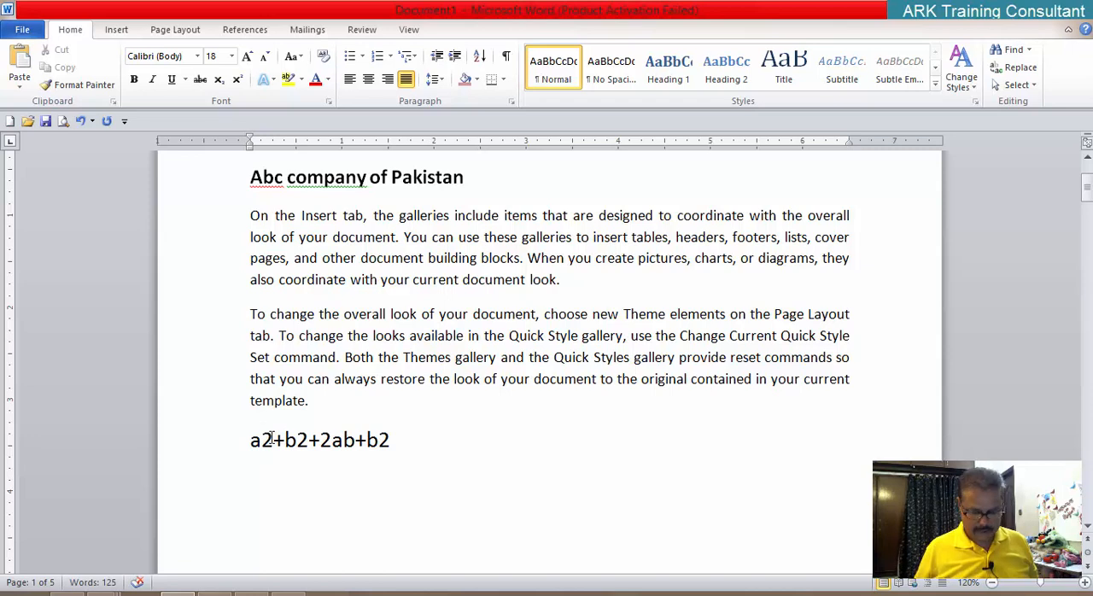
{"action": "key", "text": "shift+Down"}
{"action": "key", "text": "ctrl+bracketright"}
{"action": "key", "text": "ctrl+bracketright"}
{"action": "key", "text": "ctrl+bracketright"}
{"action": "key", "text": "ctrl+bracketright"}
{"action": "key", "text": "ctrl+bracketright"}
{"action": "key", "text": "ctrl+bracketright"}
{"action": "key", "text": "ctrl+bracketright"}
{"action": "key", "text": "ctrl+bracketright"}
{"action": "key", "text": "ctrl+bracketright"}
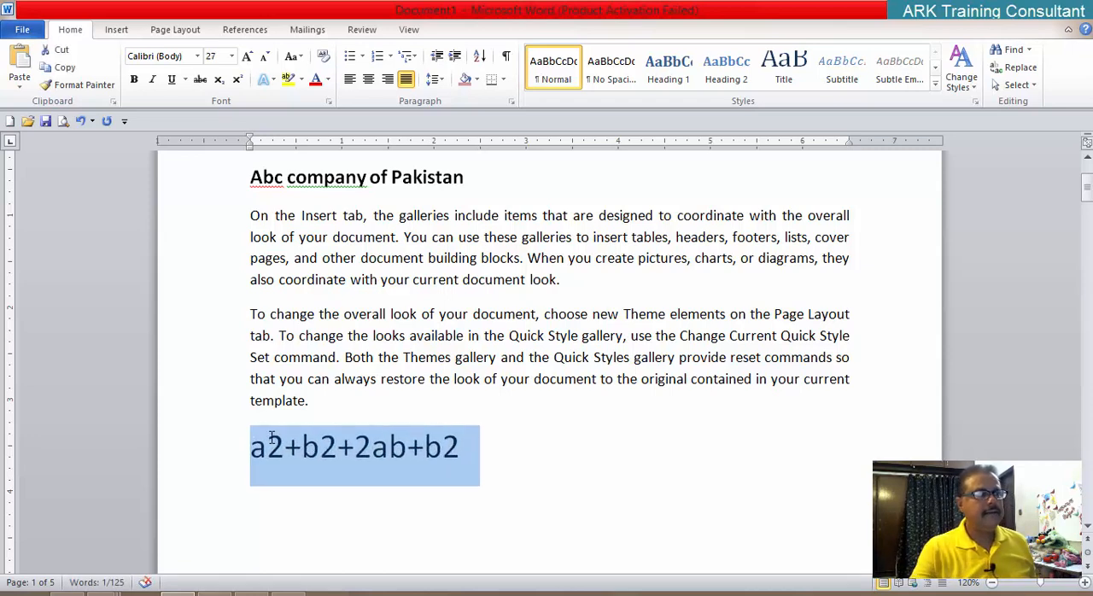
{"action": "left_click", "coordinate": [507, 456]}
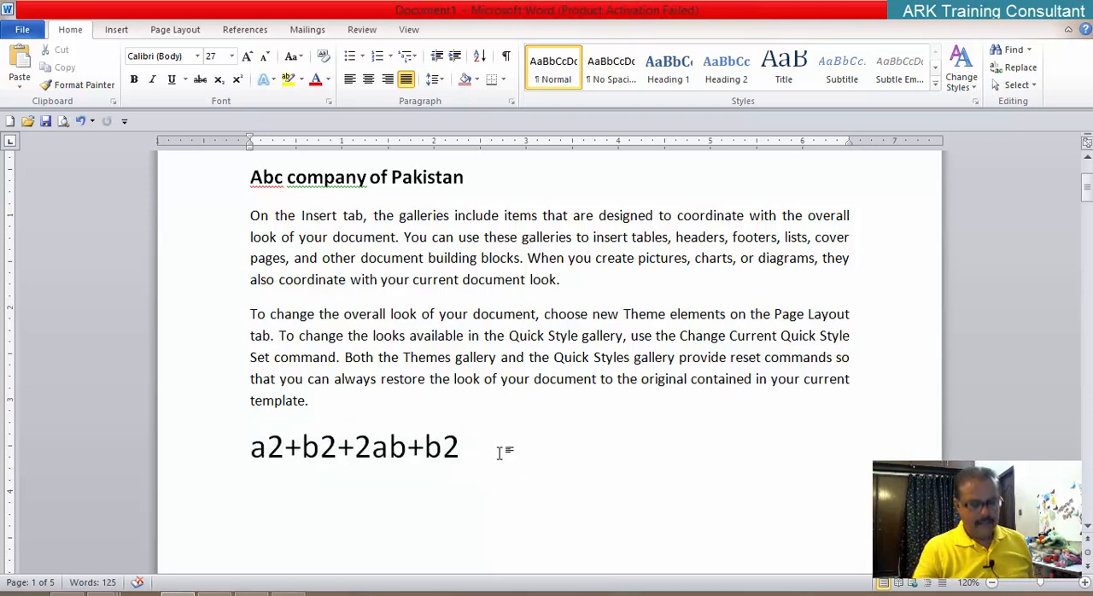
Step: Enter the chemical formula "C6H12O6" in a new paragraph below the algebraic expression
{"action": "key", "text": "Return"}
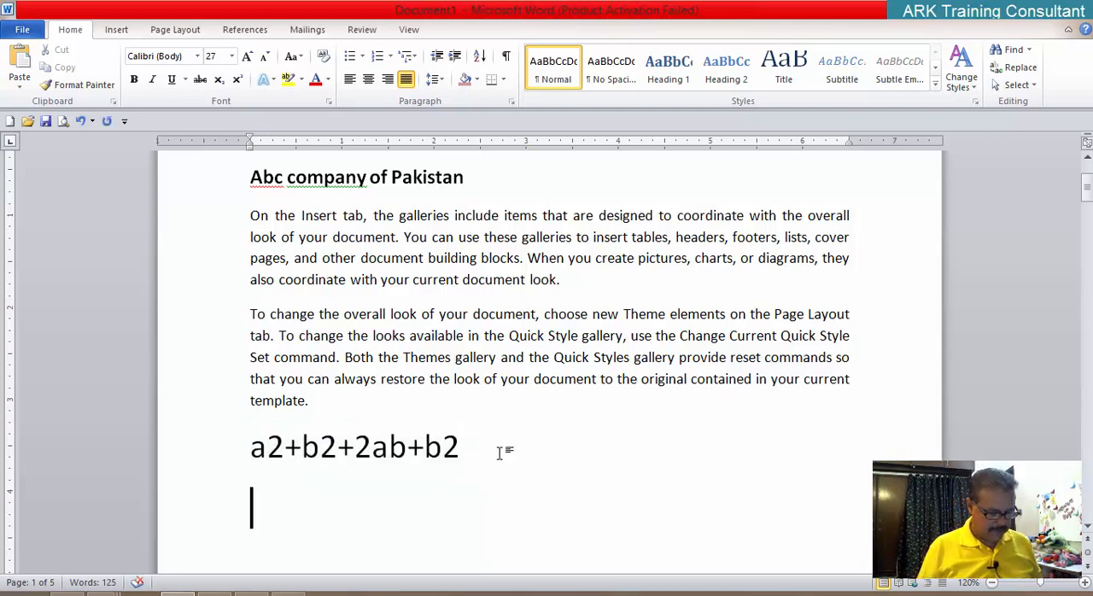
{"action": "type", "text": "C"}
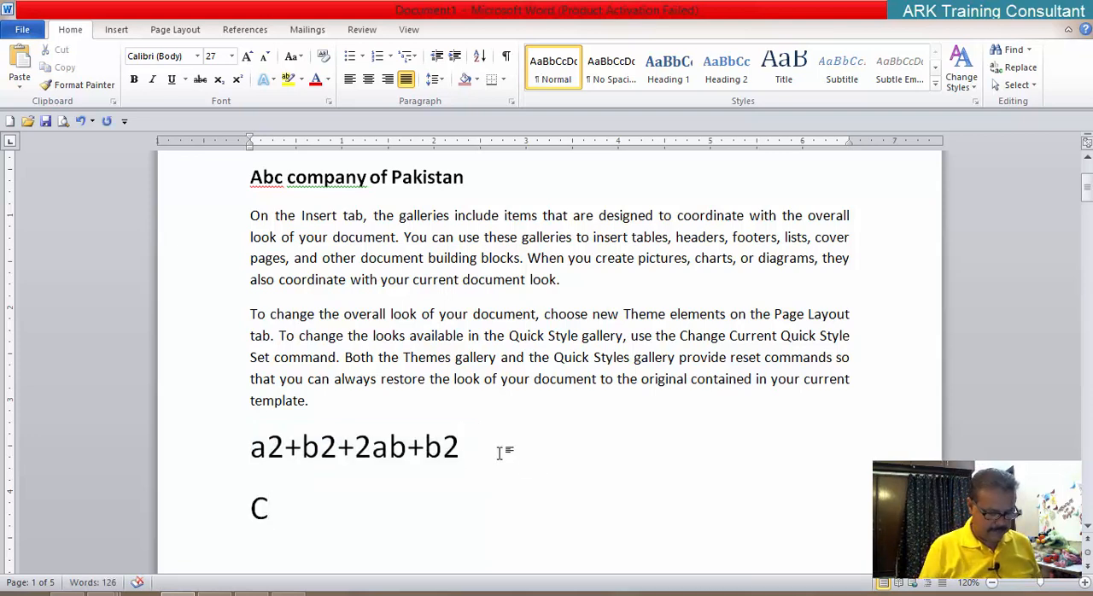
{"action": "type", "text": "6H1"}
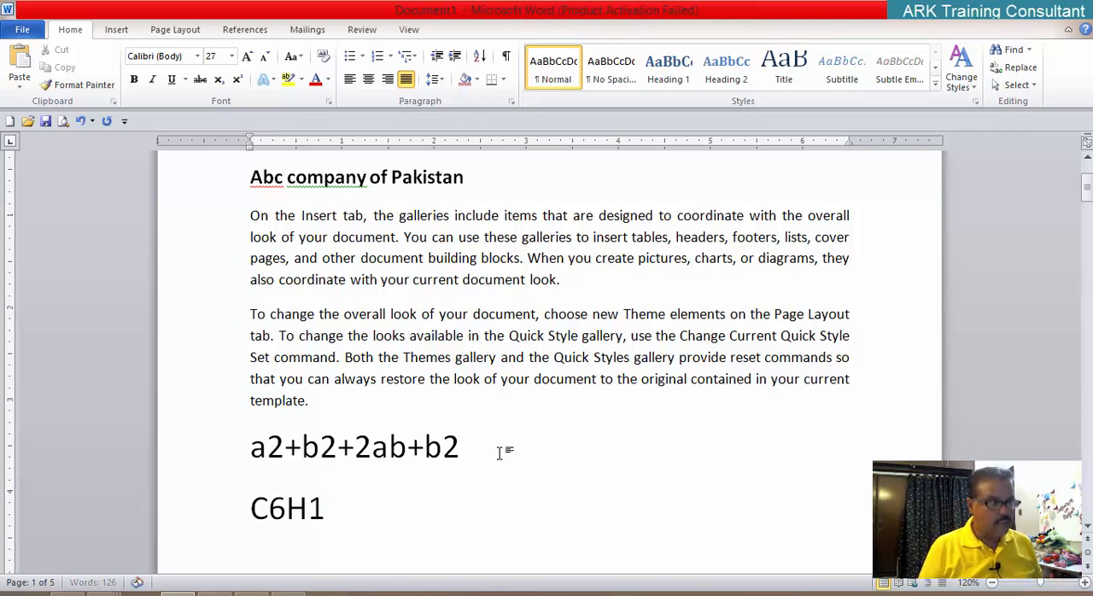
{"action": "type", "text": "2O"}
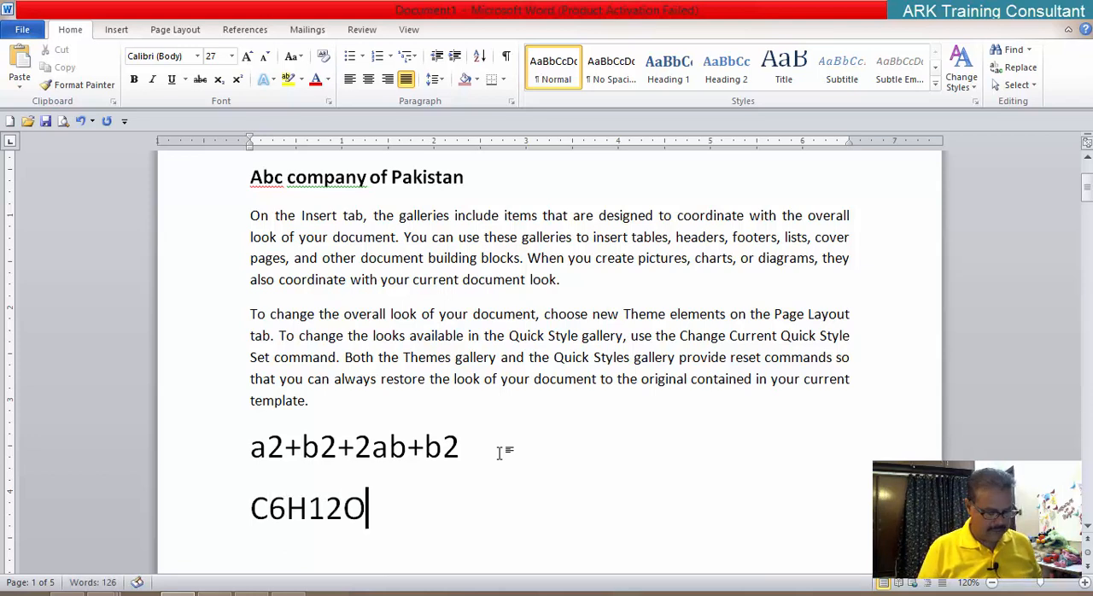
{"action": "type", "text": "6"}
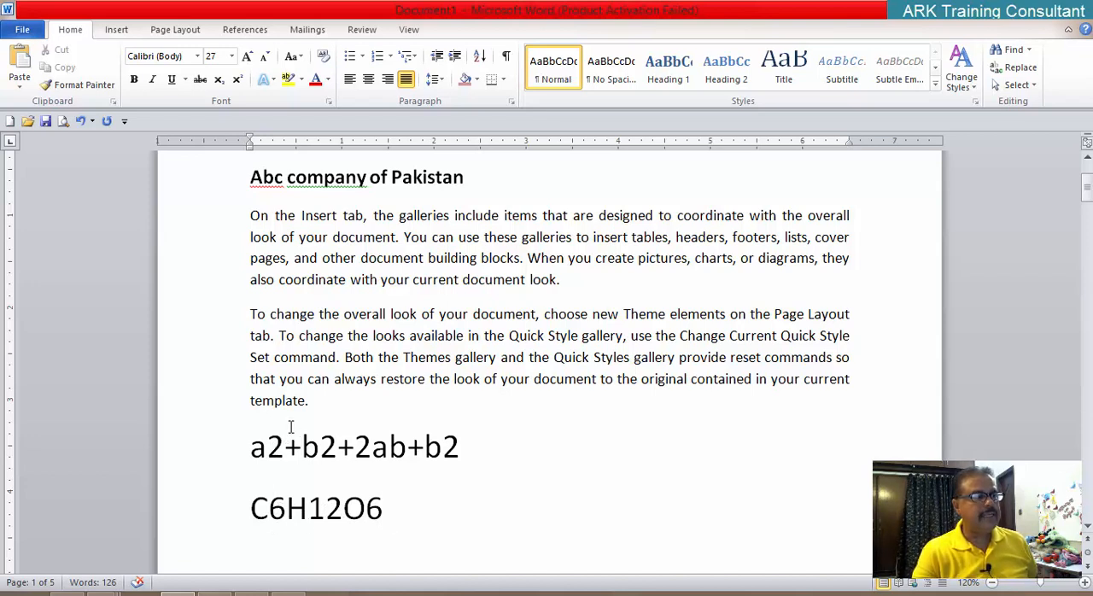
Step: Format the 2 after "a" and the 2 after the first "b" in the algebraic expression as superscript, one at a time
{"action": "left_click", "coordinate": [269, 446]}
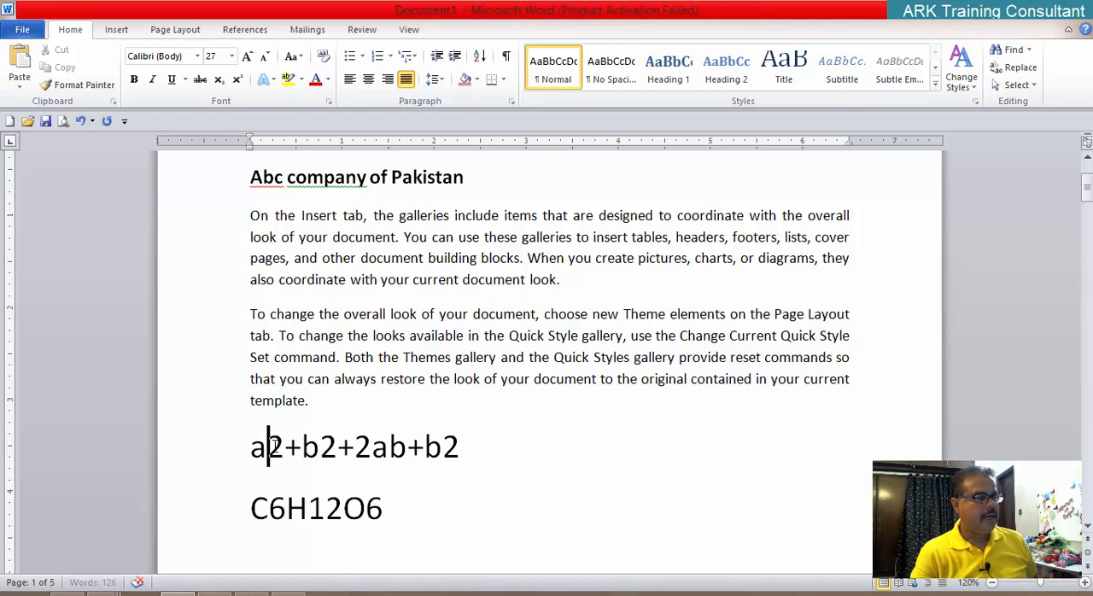
{"action": "left_click_drag", "start_coordinate": [269, 446], "coordinate": [284, 446]}
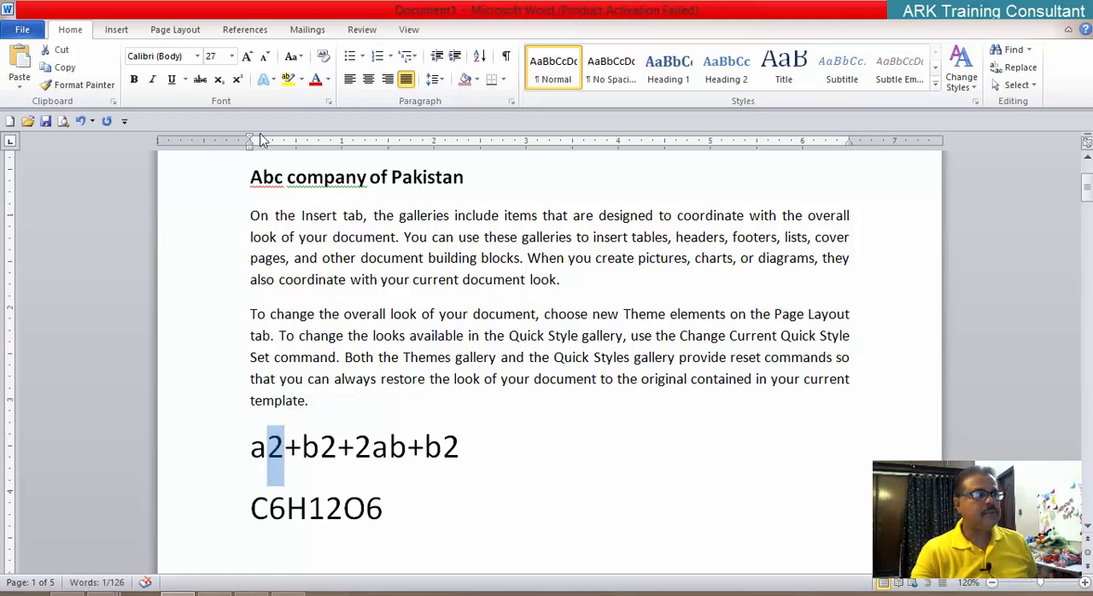
{"action": "left_click", "coordinate": [239, 81]}
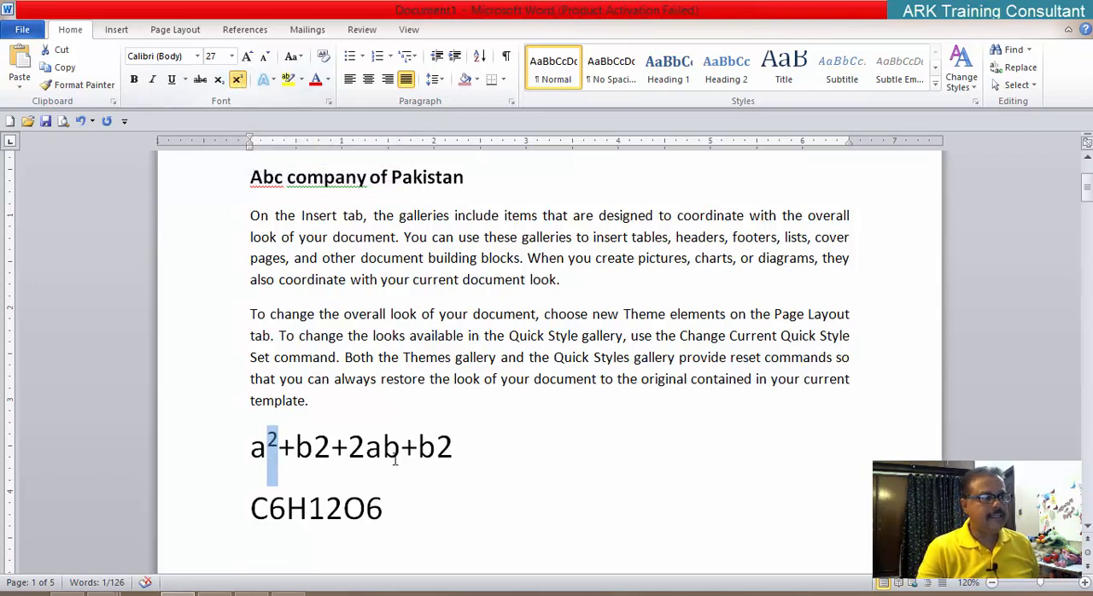
{"action": "left_click_drag", "start_coordinate": [314, 445], "coordinate": [330, 444]}
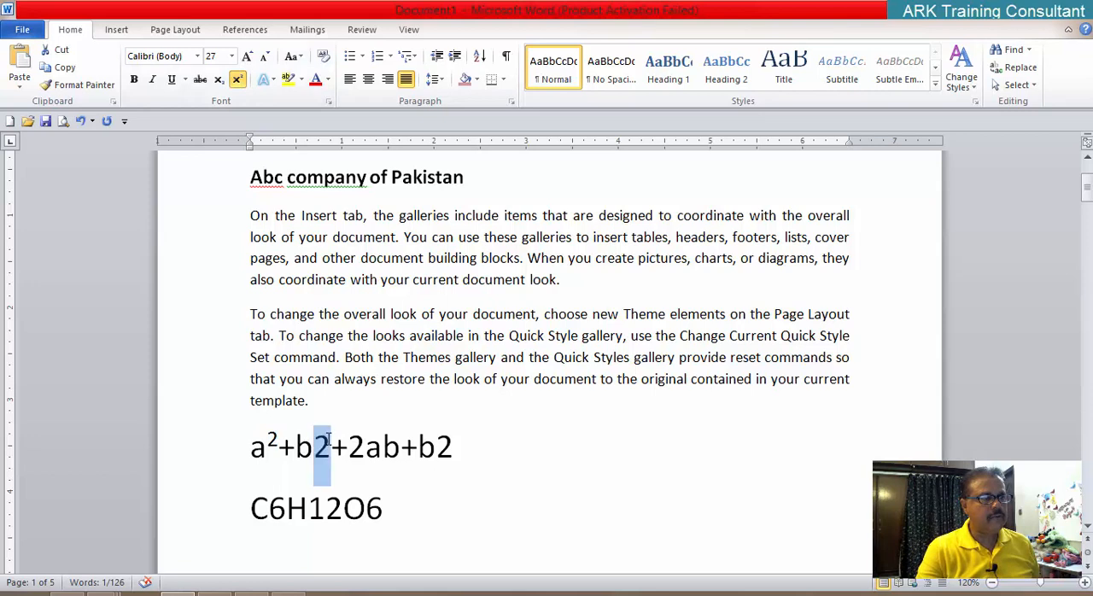
{"action": "left_click", "coordinate": [239, 81]}
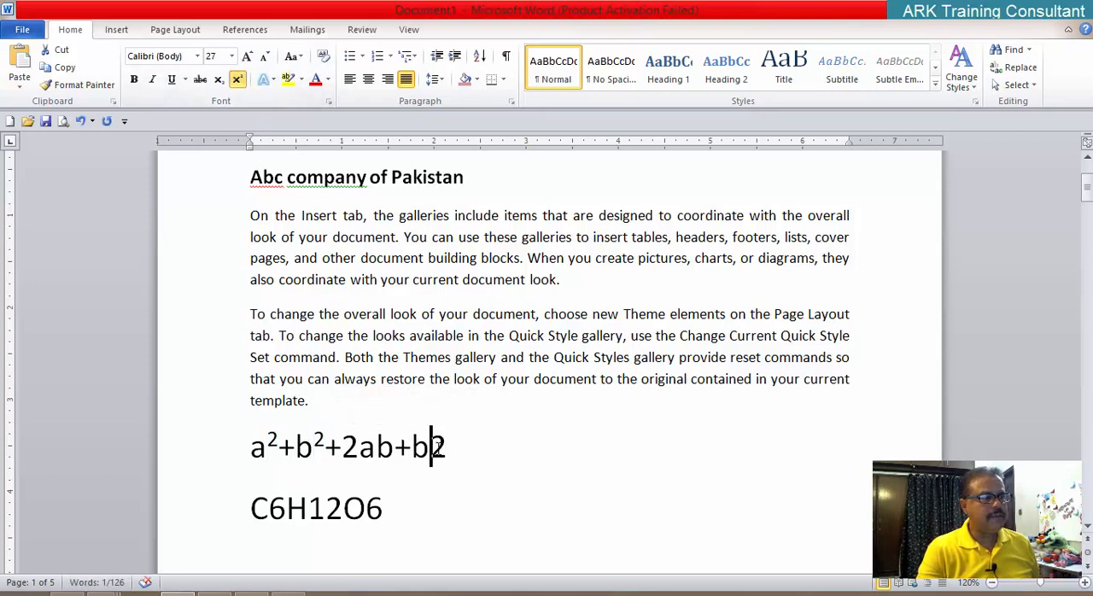
Step: Apply the Superscript effect from the Font dialog to the final 2 of the algebraic expression and clear the selection
{"action": "left_click_drag", "start_coordinate": [432, 447], "coordinate": [446, 448]}
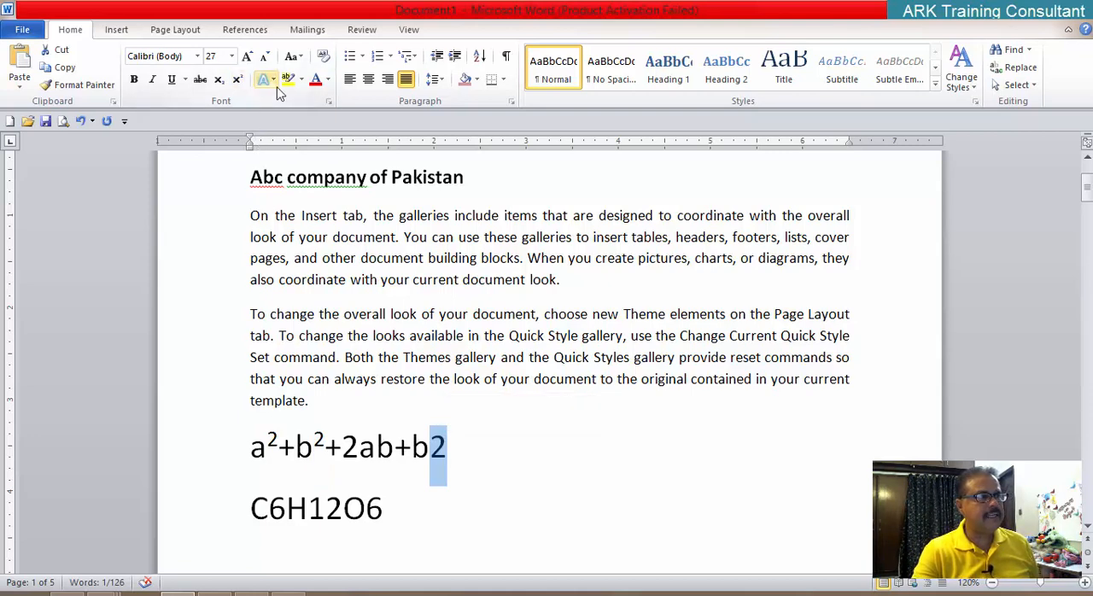
{"action": "left_click", "coordinate": [328, 101]}
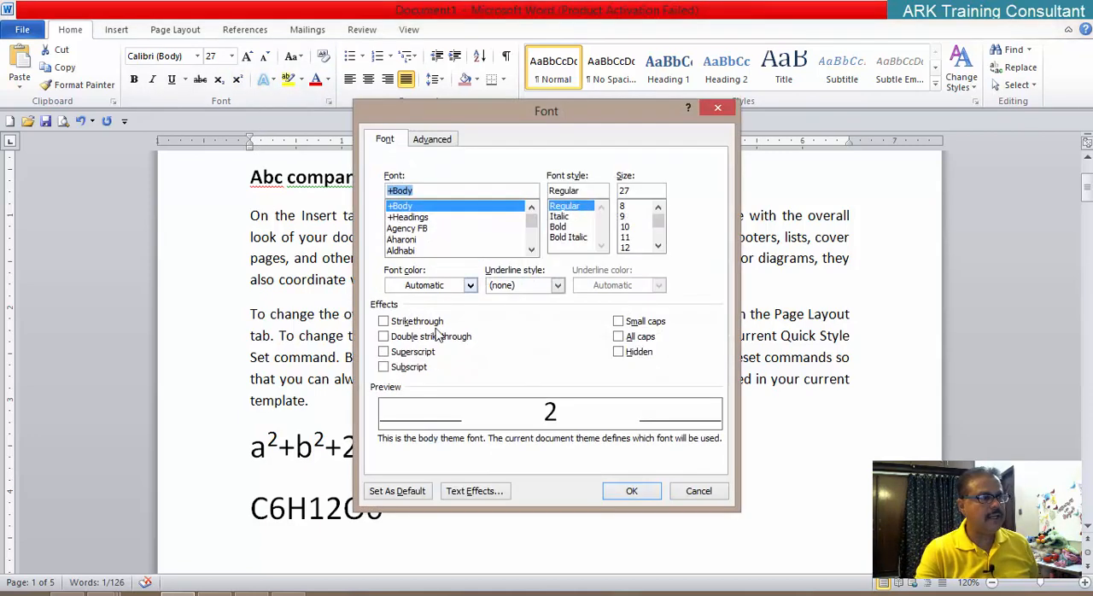
{"action": "left_click", "coordinate": [398, 353]}
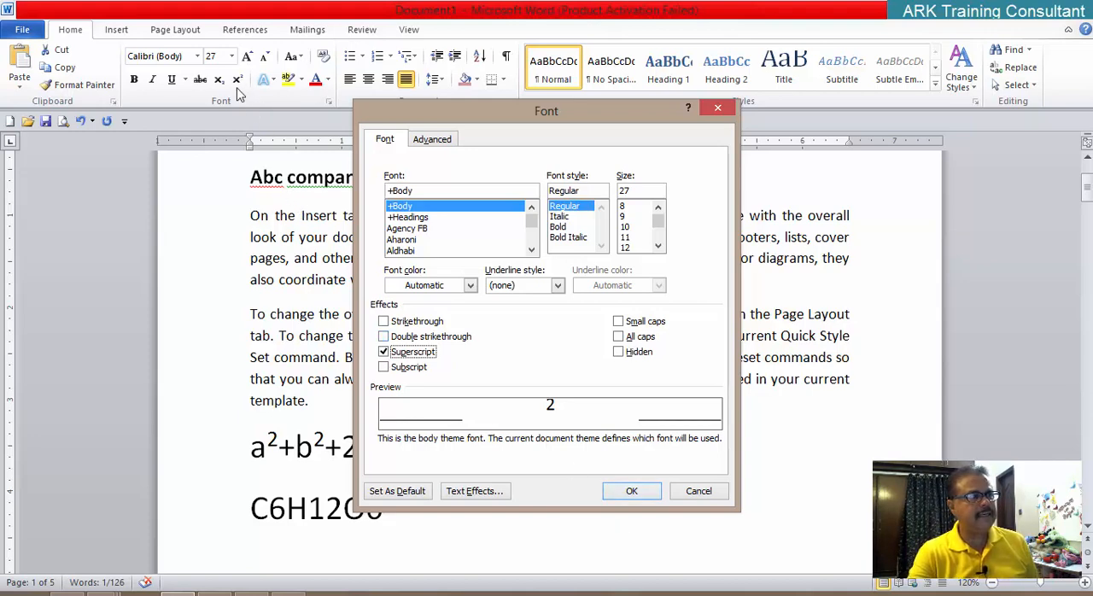
{"action": "left_click", "coordinate": [630, 493]}
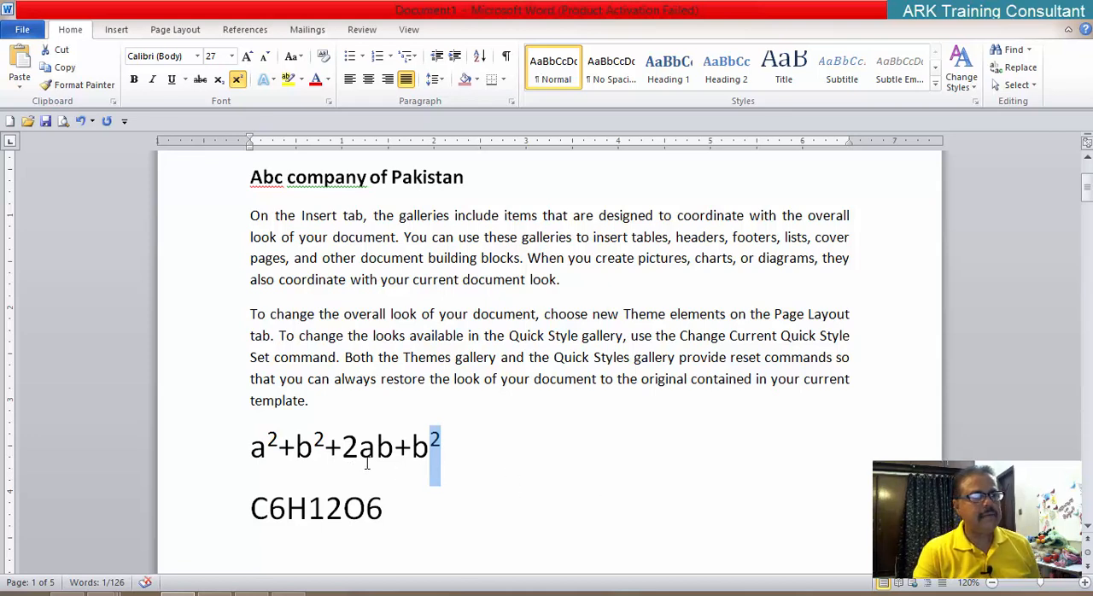
{"action": "left_click", "coordinate": [518, 507]}
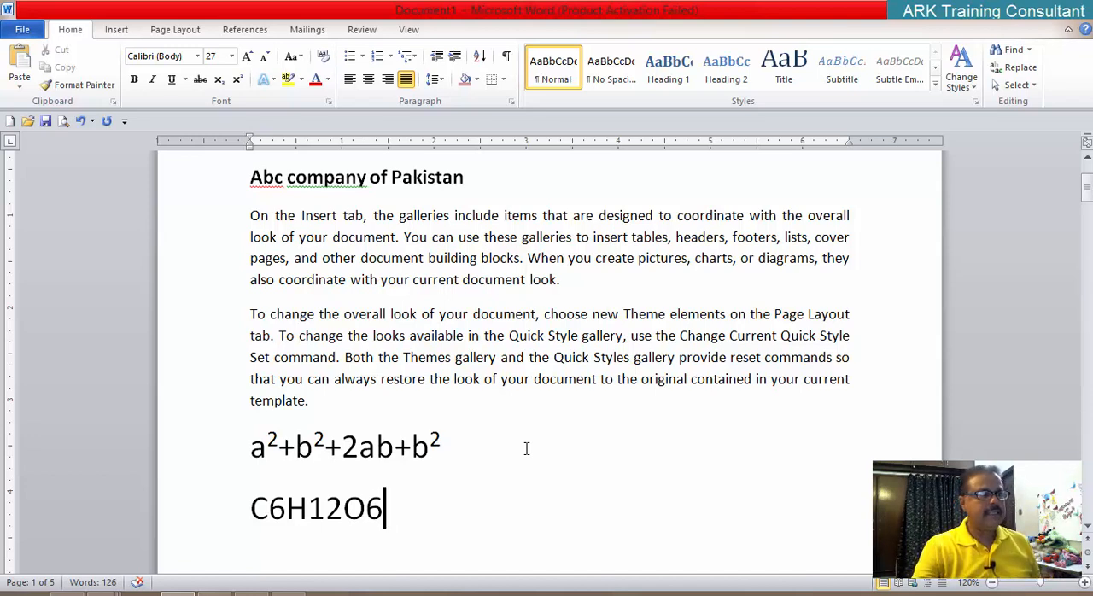
Step: Undo the three superscript changes in the algebraic expression
{"action": "key", "text": "ctrl+z"}
{"action": "key", "text": "ctrl+z"}
{"action": "key", "text": "ctrl+z"}
{"action": "left_click", "coordinate": [525, 448]}
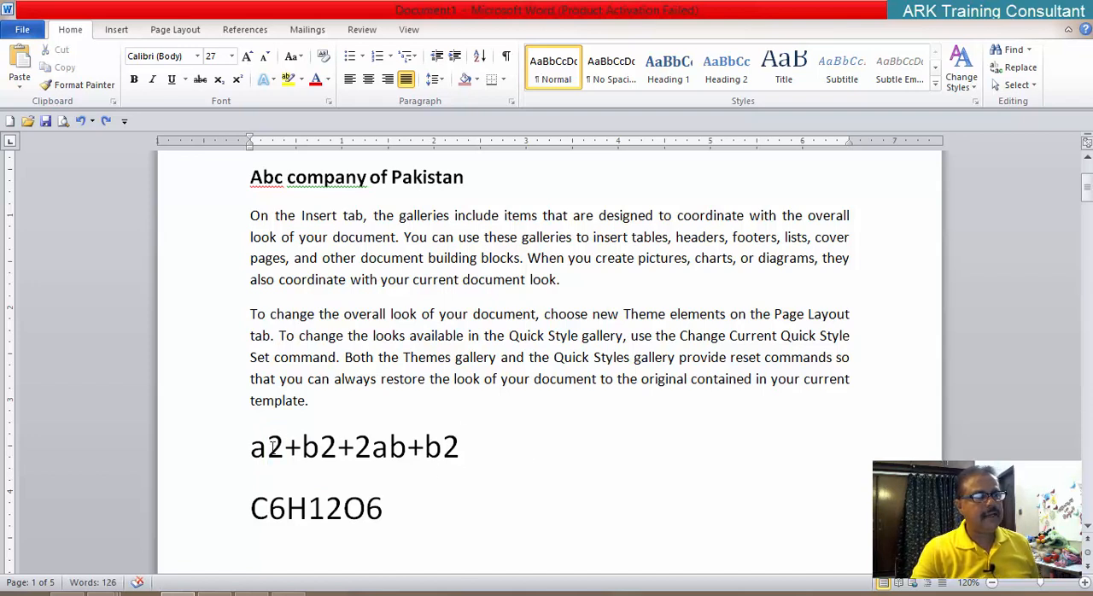
{"action": "left_click_drag", "start_coordinate": [269, 445], "coordinate": [286, 485]}
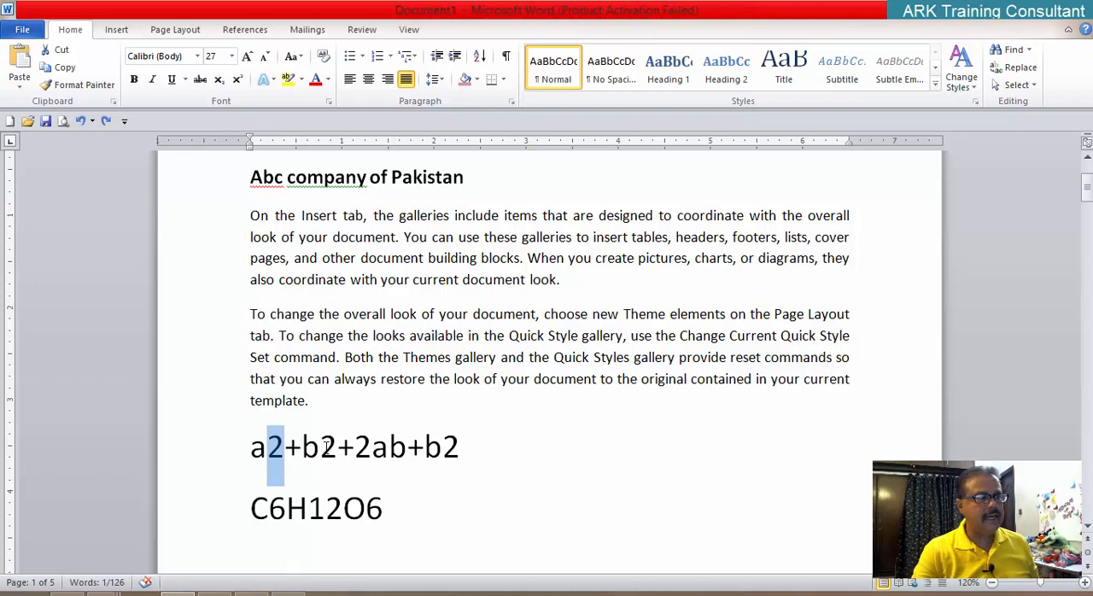
{"action": "left_click_drag", "start_coordinate": [321, 446], "coordinate": [339, 447], "text": "ctrl"}
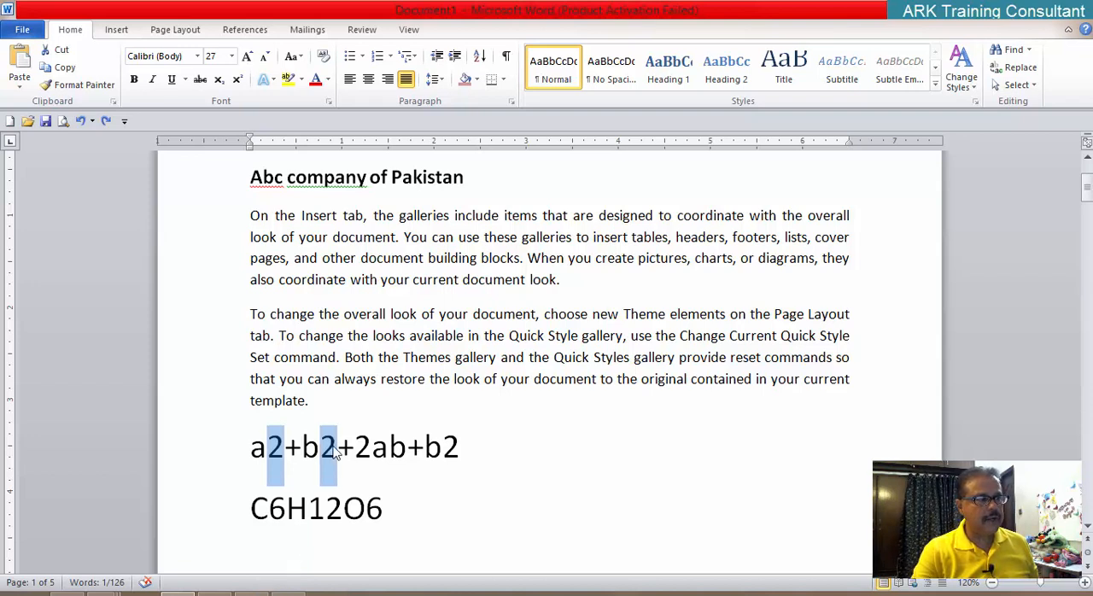
{"action": "left_click", "coordinate": [449, 476]}
{"action": "left_click_drag", "start_coordinate": [268, 448], "coordinate": [282, 449]}
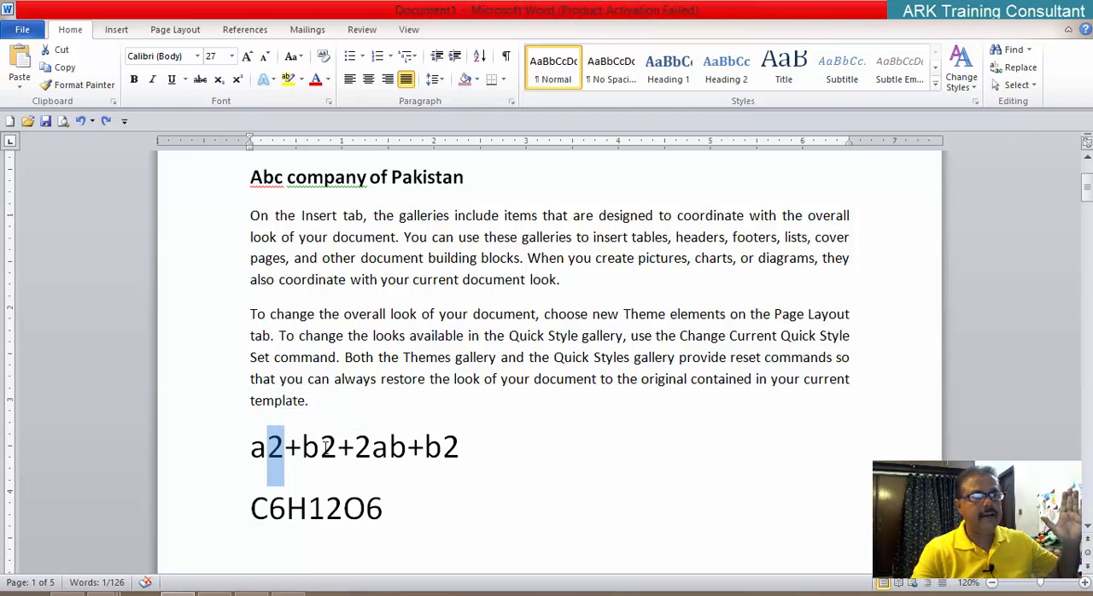
{"action": "left_click_drag", "start_coordinate": [320, 448], "coordinate": [338, 448]}
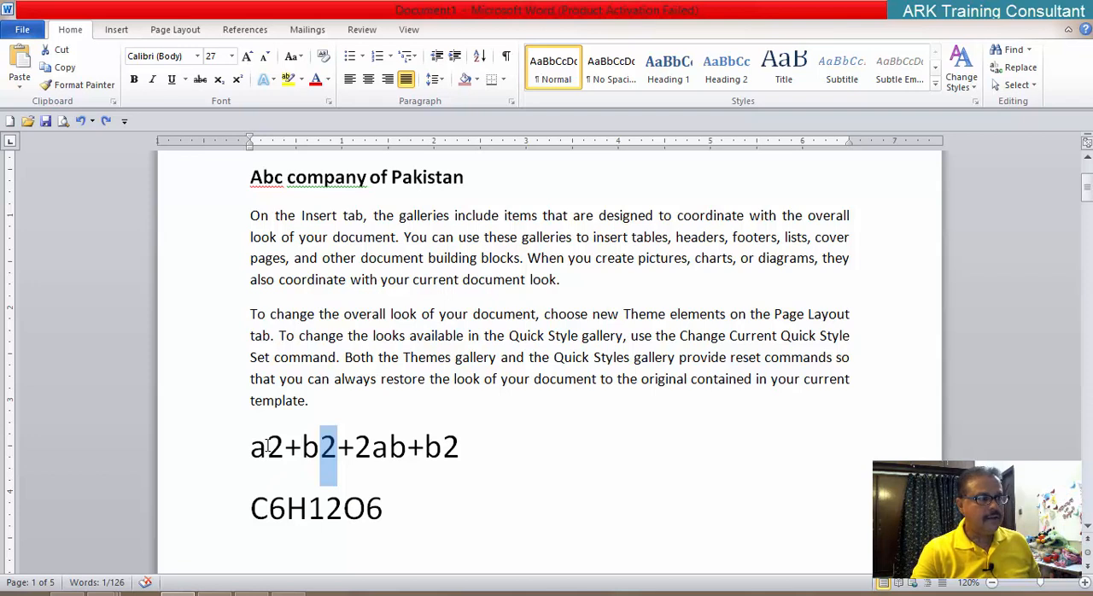
{"action": "left_click_drag", "start_coordinate": [267, 445], "coordinate": [285, 447]}
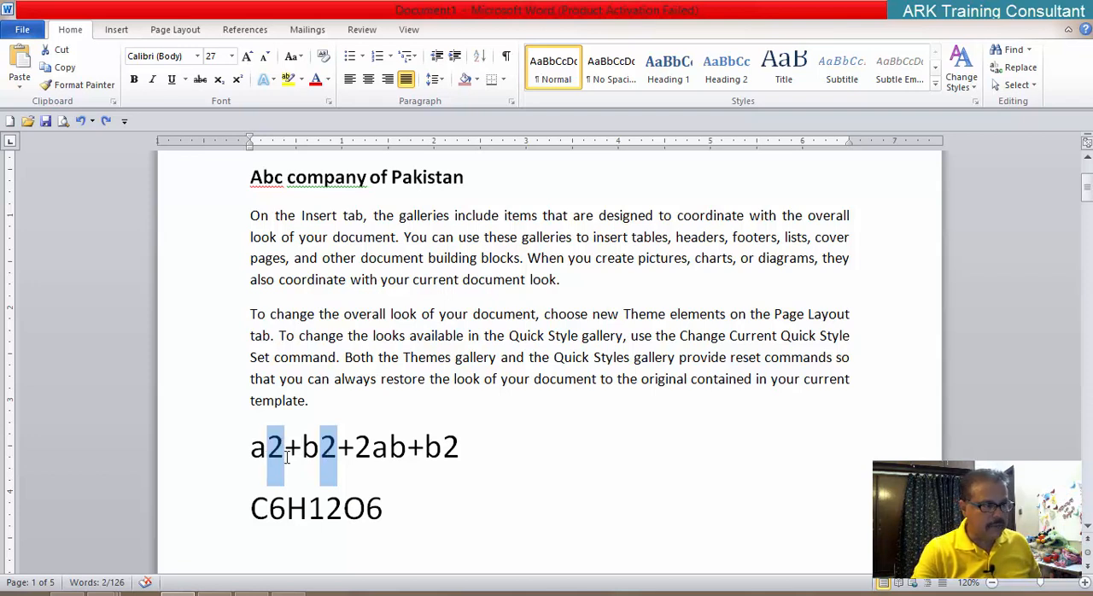
{"action": "left_click", "coordinate": [453, 489]}
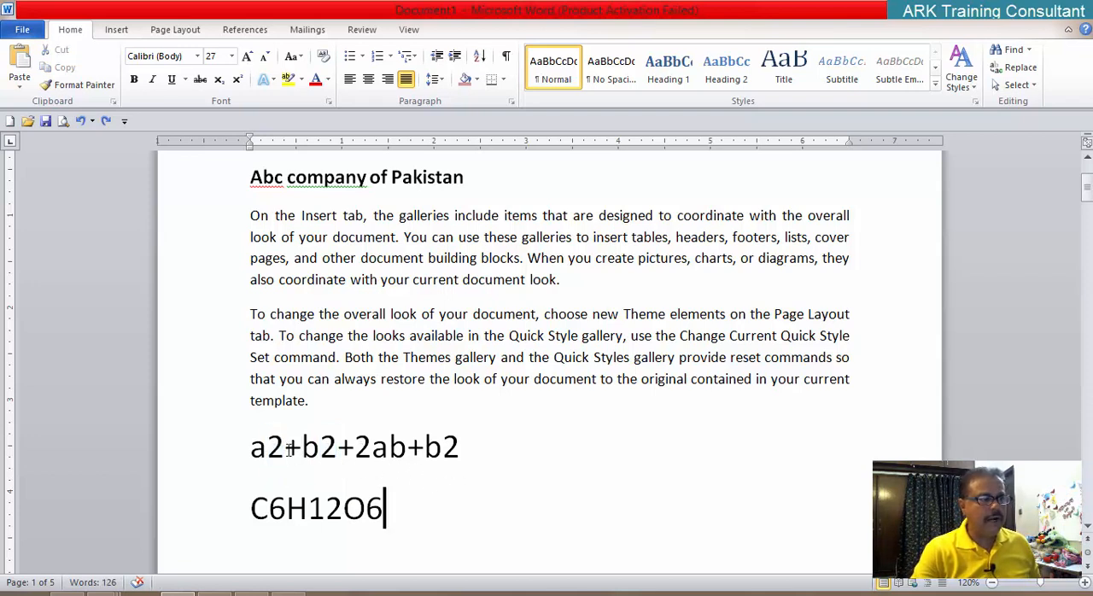
Step: Select the three exponent 2s in the algebraic expression together and format them as superscript in one operation
{"action": "left_click_drag", "start_coordinate": [268, 448], "coordinate": [282, 449]}
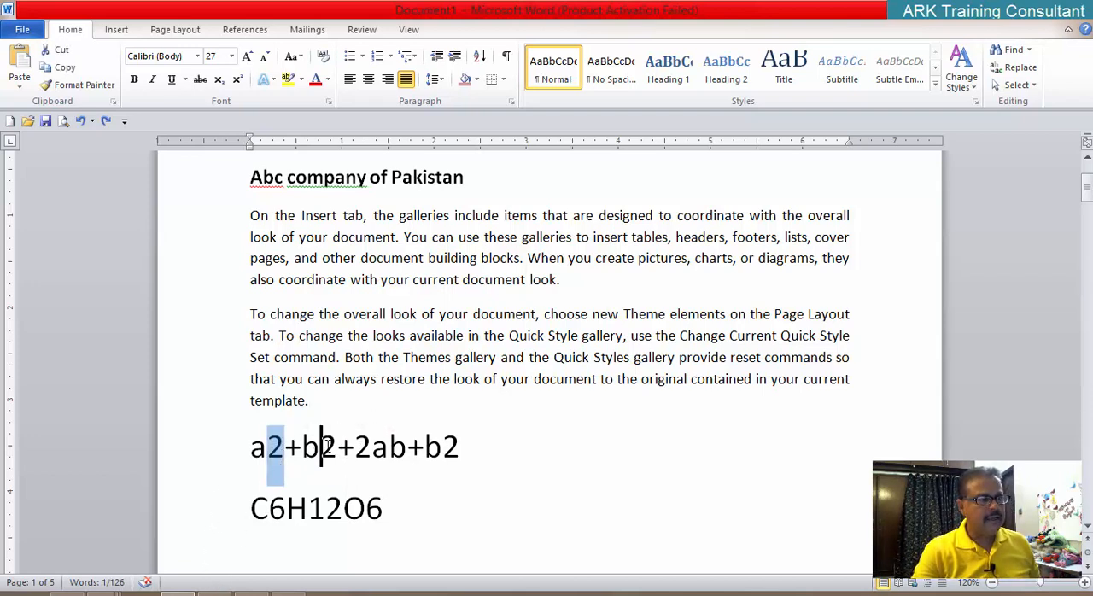
{"action": "left_click_drag", "start_coordinate": [321, 446], "coordinate": [339, 445]}
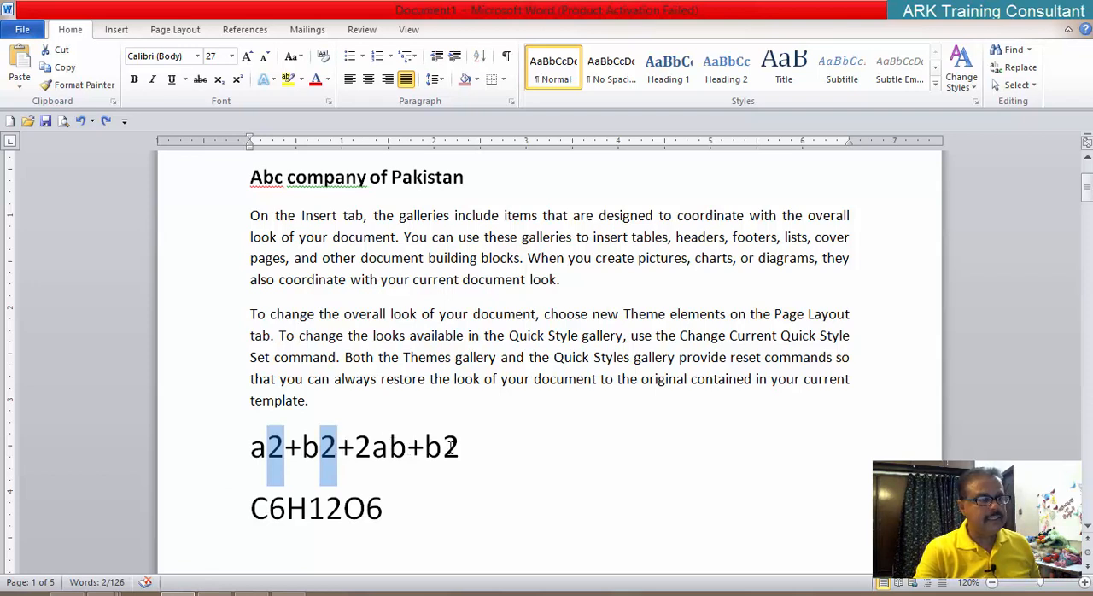
{"action": "left_click_drag", "start_coordinate": [453, 446], "coordinate": [460, 446]}
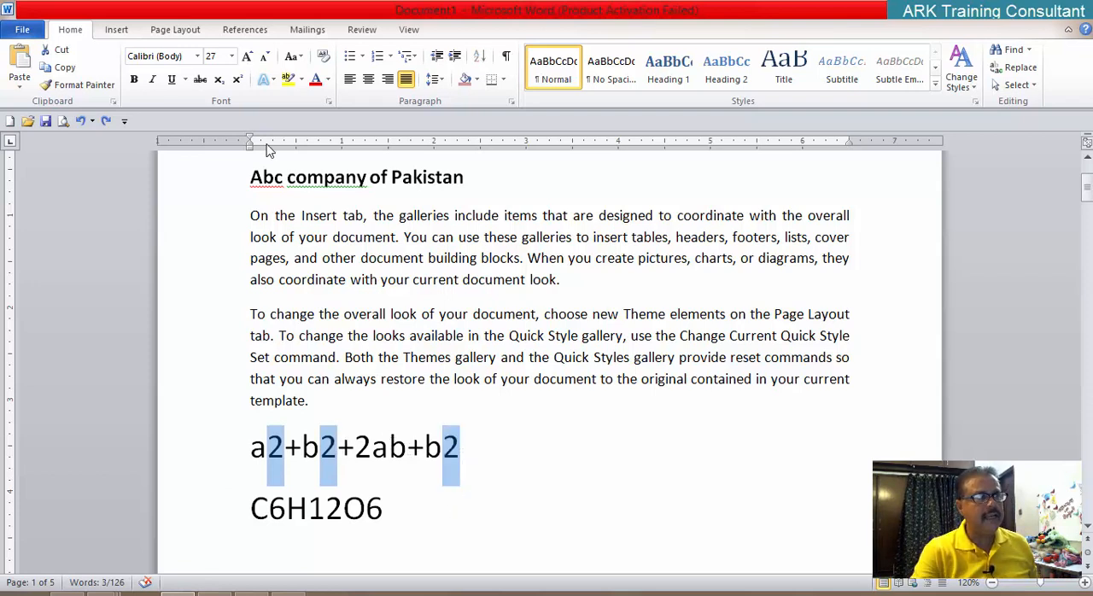
{"action": "left_click", "coordinate": [239, 80]}
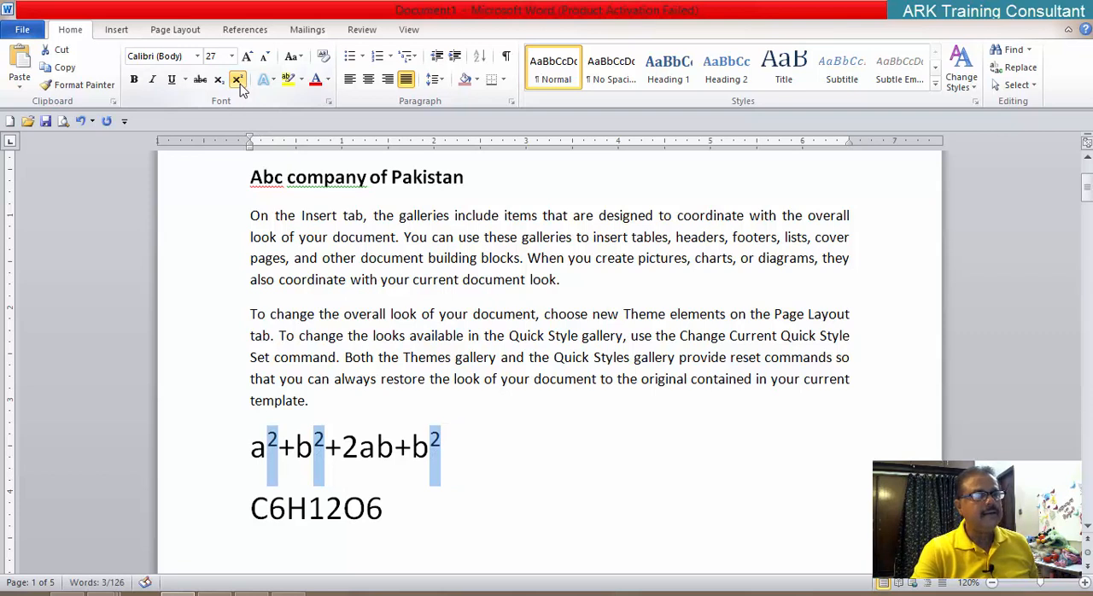
Step: Try entering the test text "DFDFD" directly after the final superscript 2 of the expression, and delete it again
{"action": "left_click", "coordinate": [444, 463]}
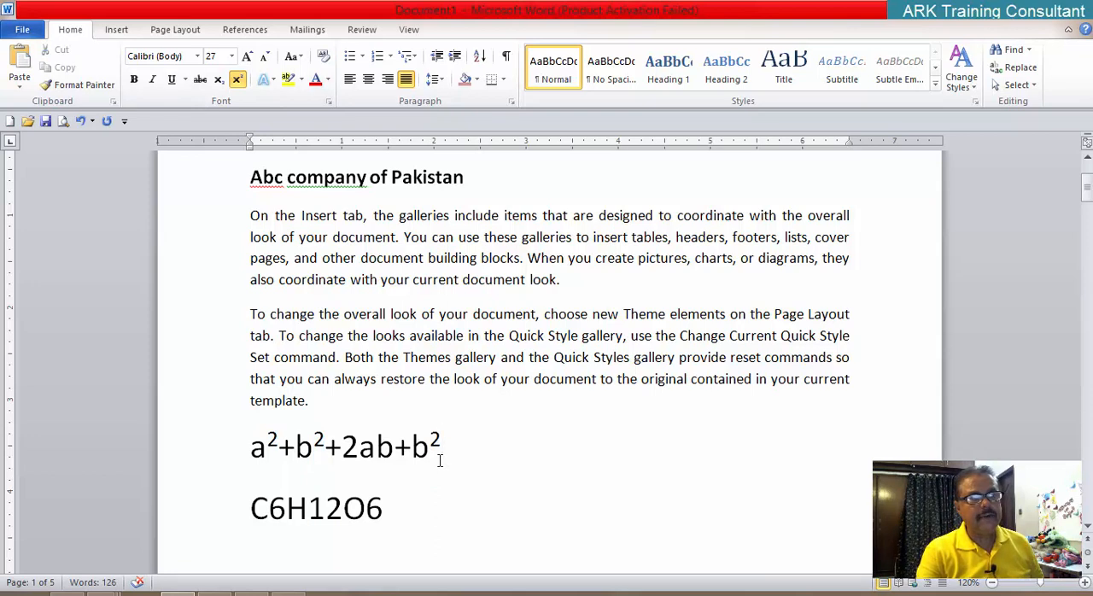
{"action": "type", "text": "DFDFD"}
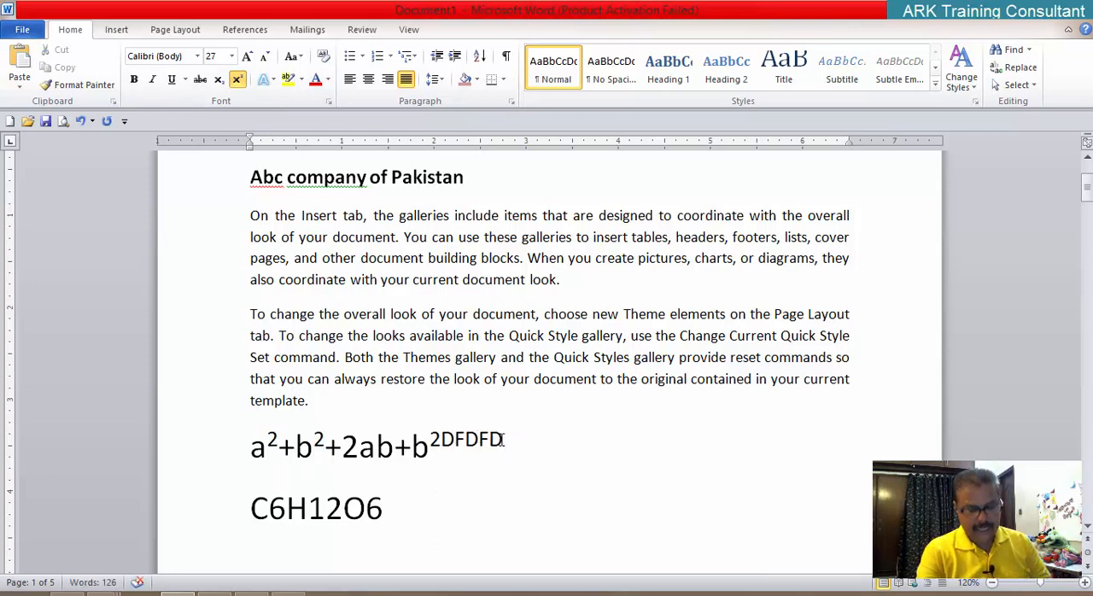
{"action": "key", "text": "BackSpace"}
{"action": "key", "text": "BackSpace"}
{"action": "key", "text": "BackSpace"}
{"action": "key", "text": "BackSpace"}
{"action": "key", "text": "BackSpace"}
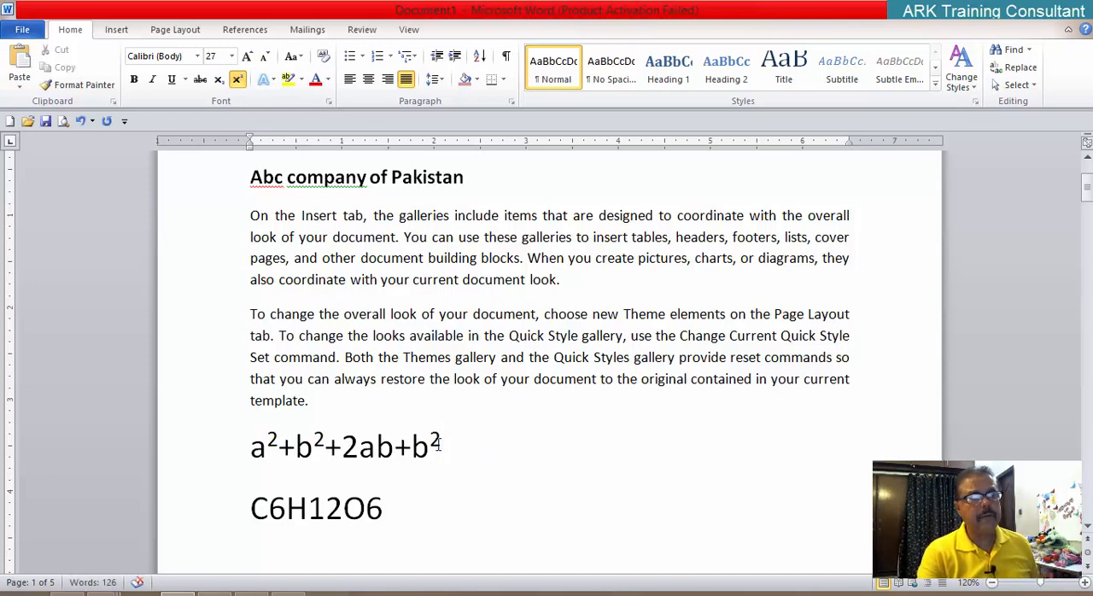
Step: Turn off superscript at the end of the expression, try the test text "GFGFG" there, and delete it again
{"action": "left_click", "coordinate": [239, 83]}
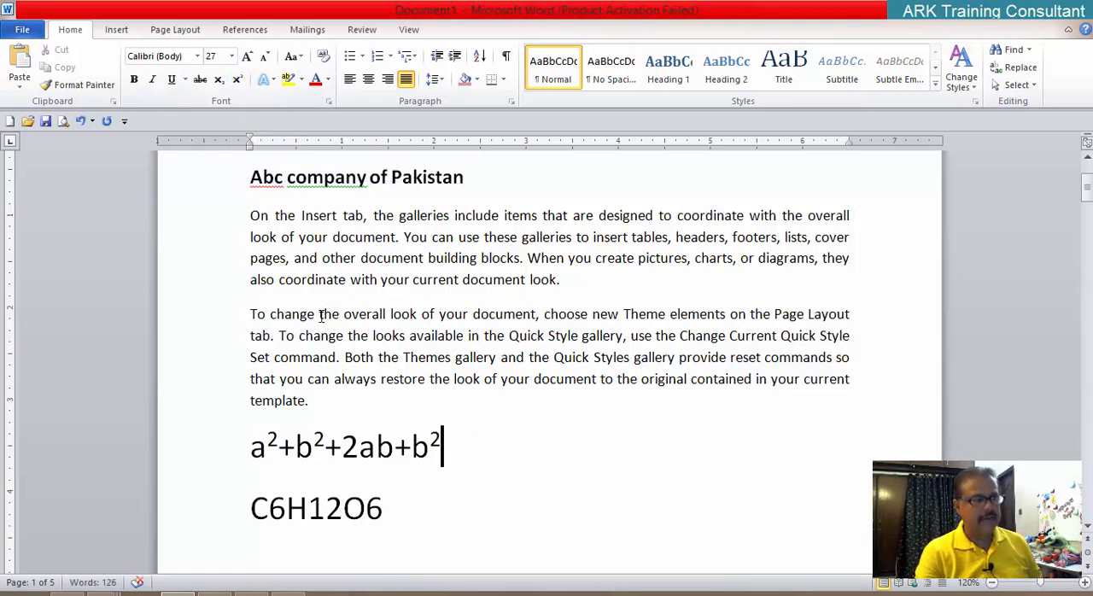
{"action": "type", "text": "GFGFG"}
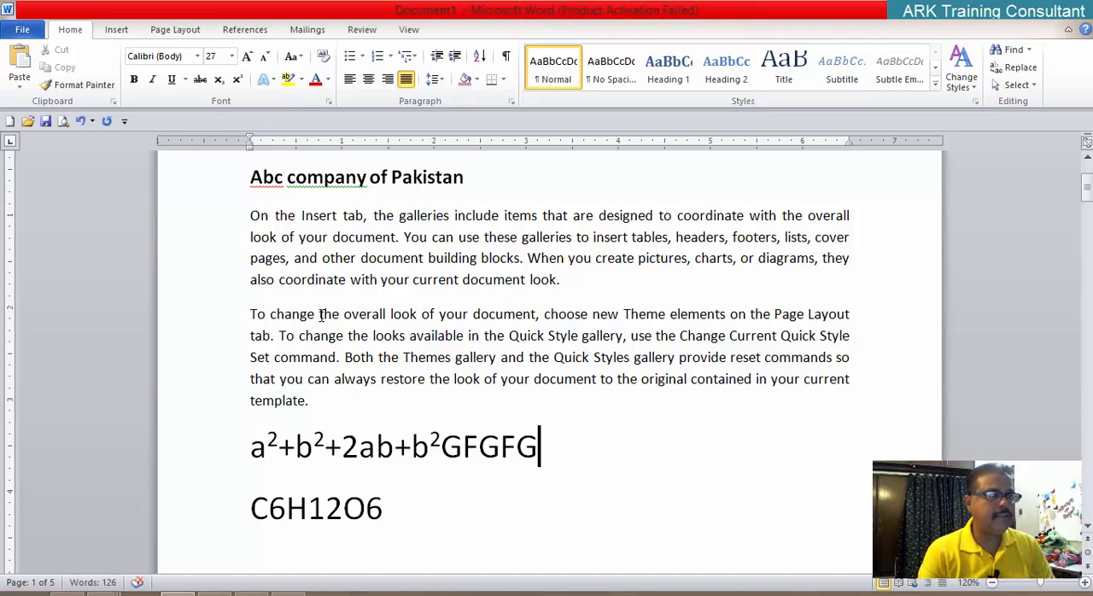
{"action": "key", "text": "BackSpace"}
{"action": "key", "text": "BackSpace"}
{"action": "key", "text": "BackSpace"}
{"action": "key", "text": "BackSpace"}
{"action": "key", "text": "BackSpace"}
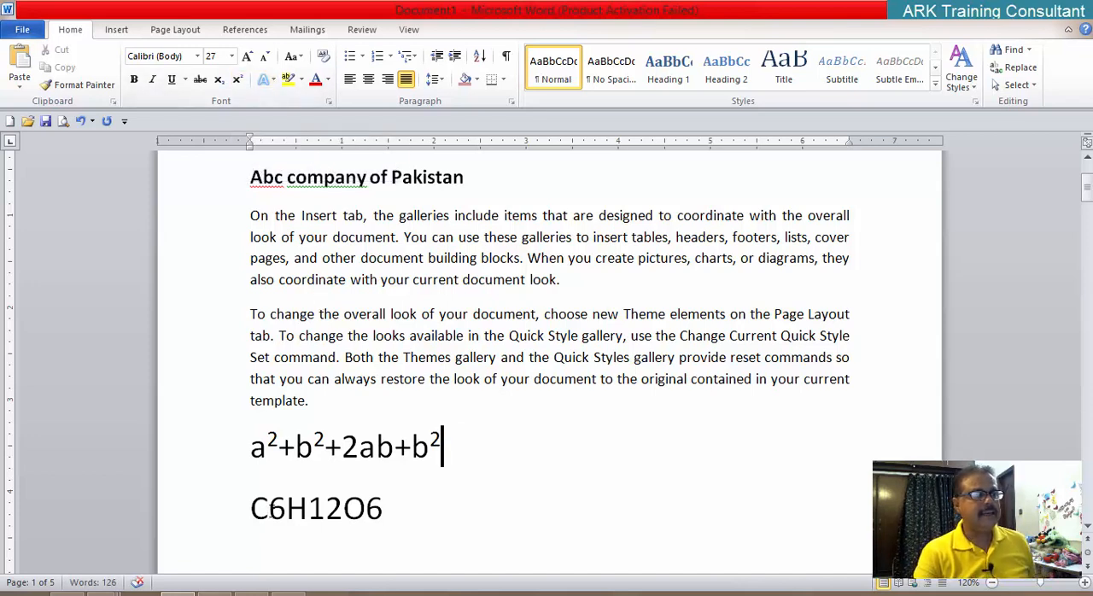
Step: Select the 6, 12 and 6 in the formula "C6H12O6" together and format them as subscript
{"action": "left_click_drag", "start_coordinate": [270, 509], "coordinate": [285, 511]}
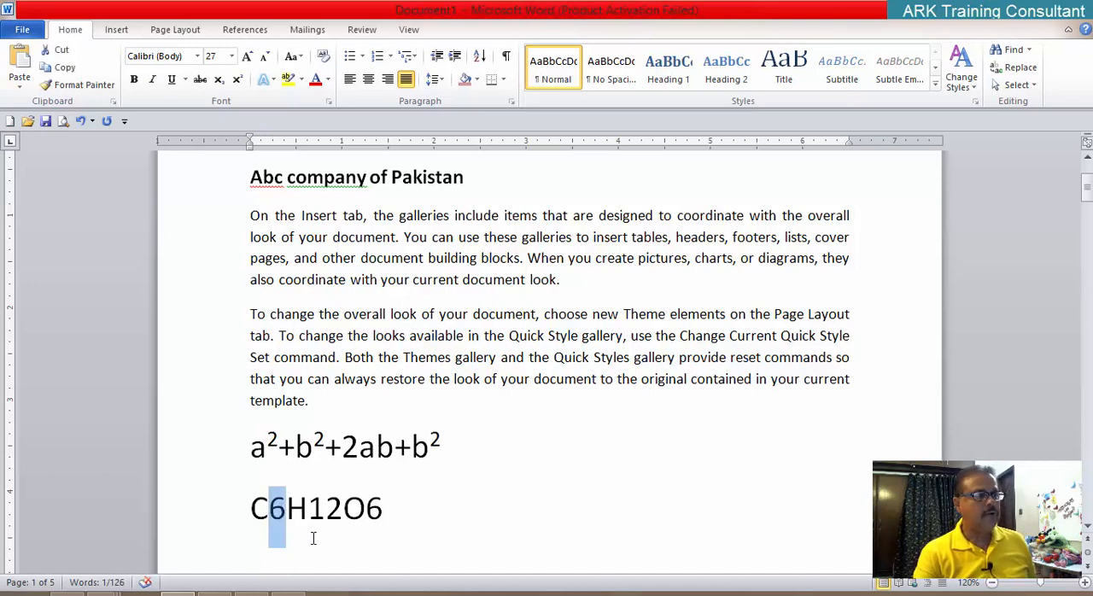
{"action": "left_click_drag", "start_coordinate": [308, 510], "coordinate": [384, 510], "text": "ctrl"}
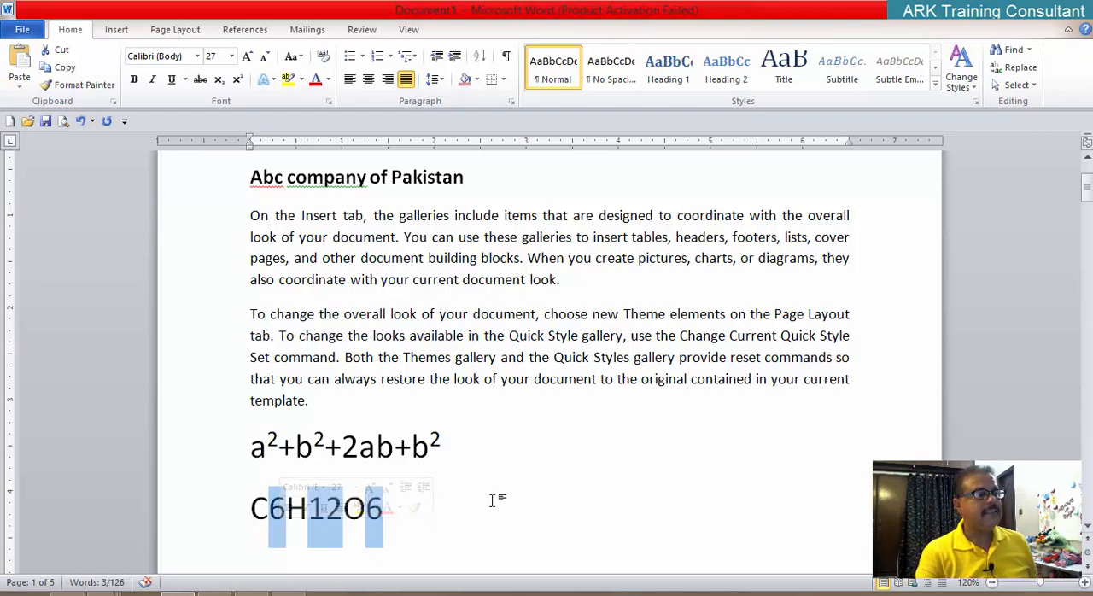
{"action": "left_click", "coordinate": [218, 78]}
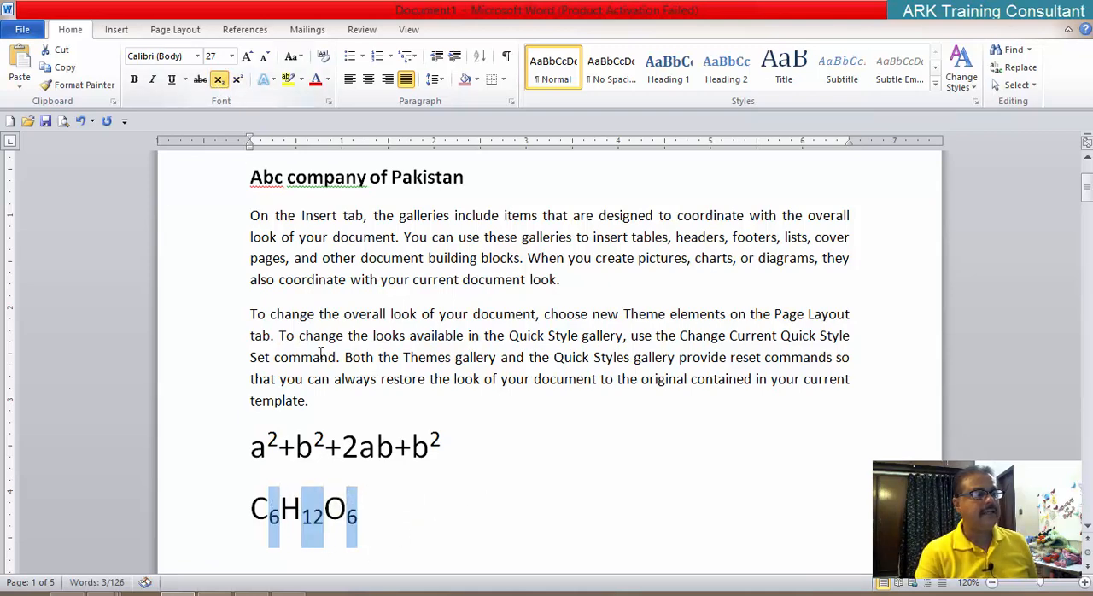
Step: Try entering the test text "DSD" directly after the final subscript 6 of the chemical formula, and delete it again
{"action": "left_click", "coordinate": [397, 517]}
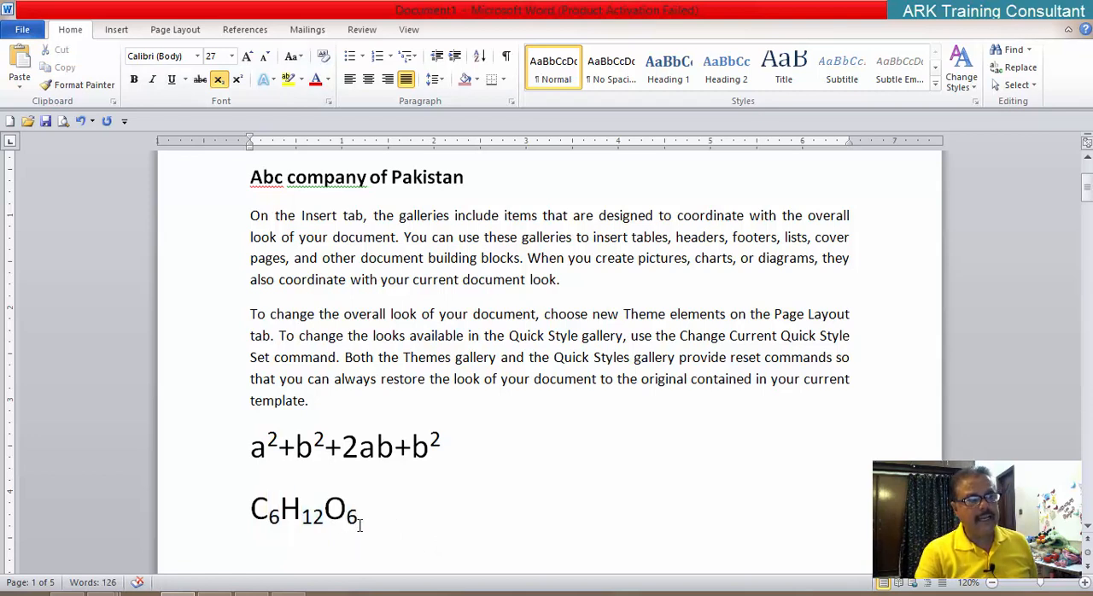
{"action": "type", "text": "PSD"}
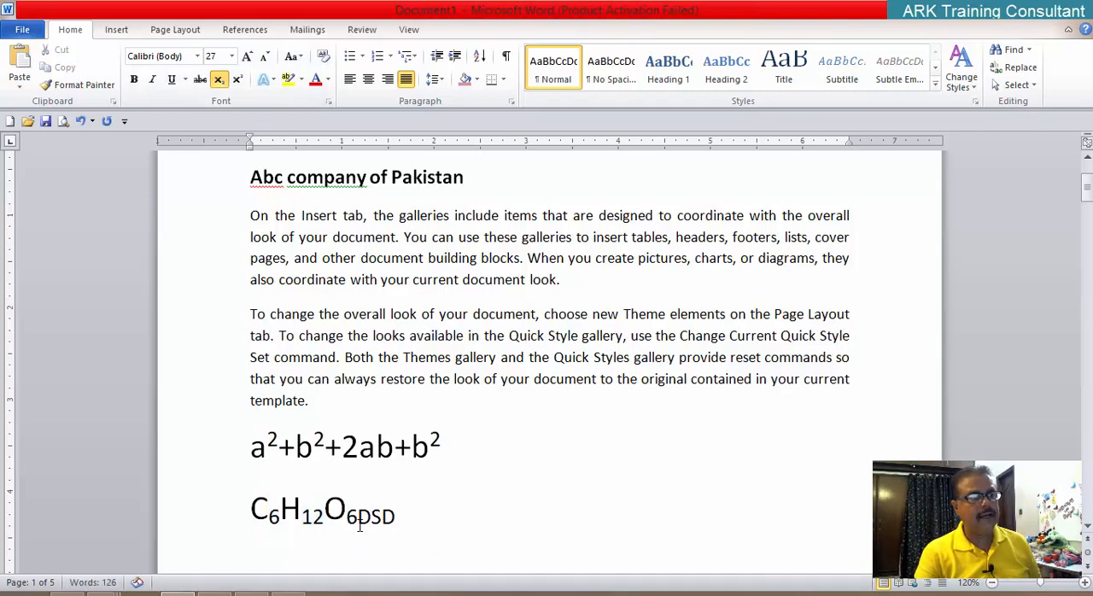
{"action": "key", "text": "BackSpace"}
{"action": "key", "text": "BackSpace"}
{"action": "key", "text": "BackSpace"}
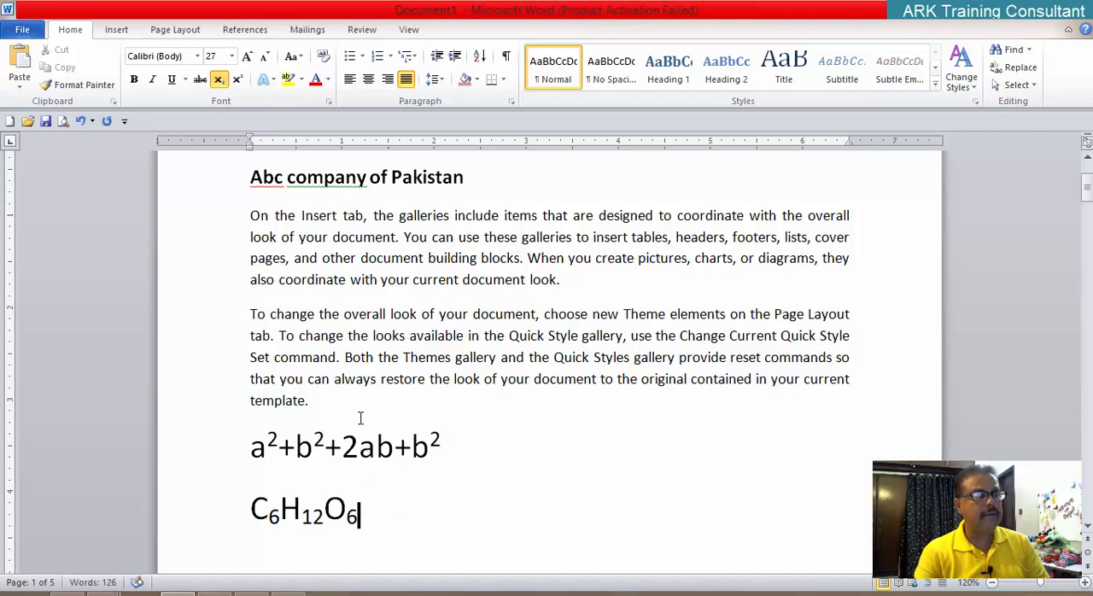
Step: Turn off subscript at the end of the chemical formula, try the test text "SDSDS" there, and delete it again
{"action": "left_click", "coordinate": [219, 80]}
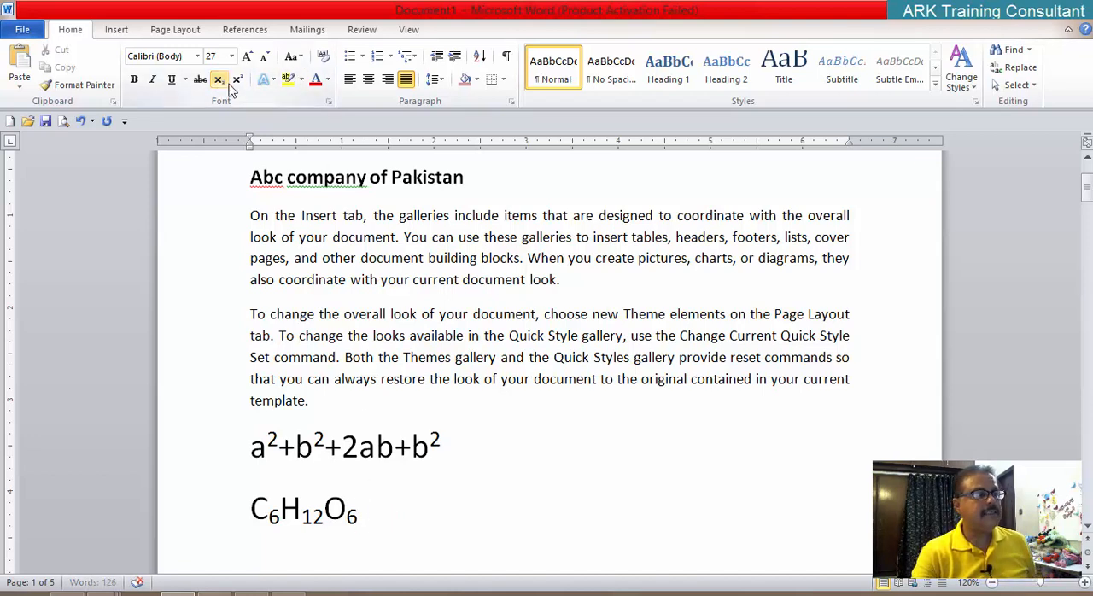
{"action": "type", "text": "SDSDS"}
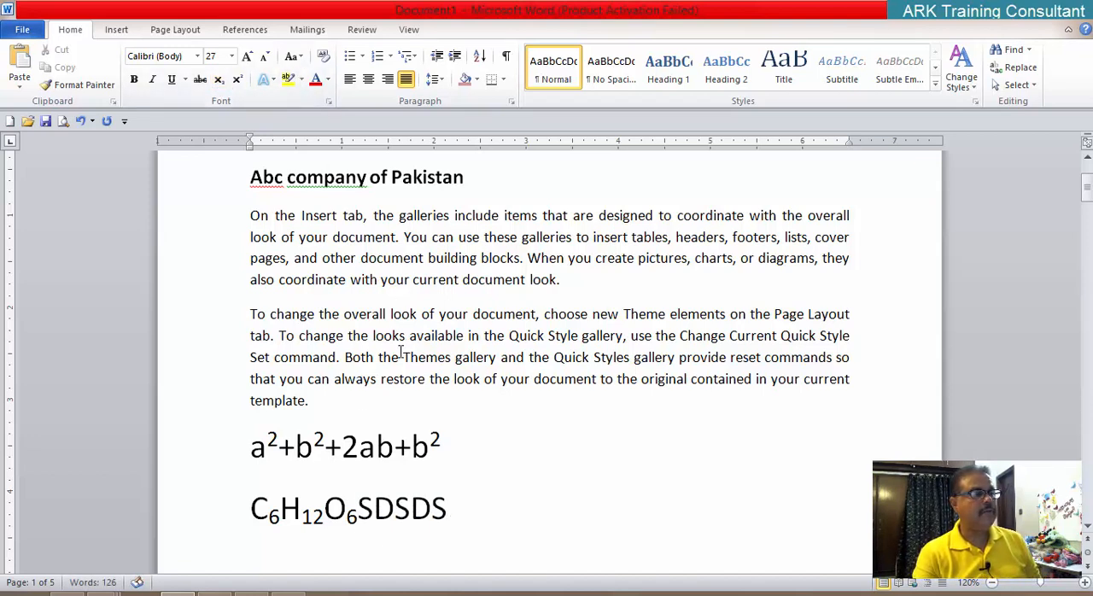
{"action": "key", "text": "BackSpace"}
{"action": "key", "text": "BackSpace"}
{"action": "key", "text": "BackSpace"}
{"action": "key", "text": "BackSpace"}
{"action": "key", "text": "BackSpace"}
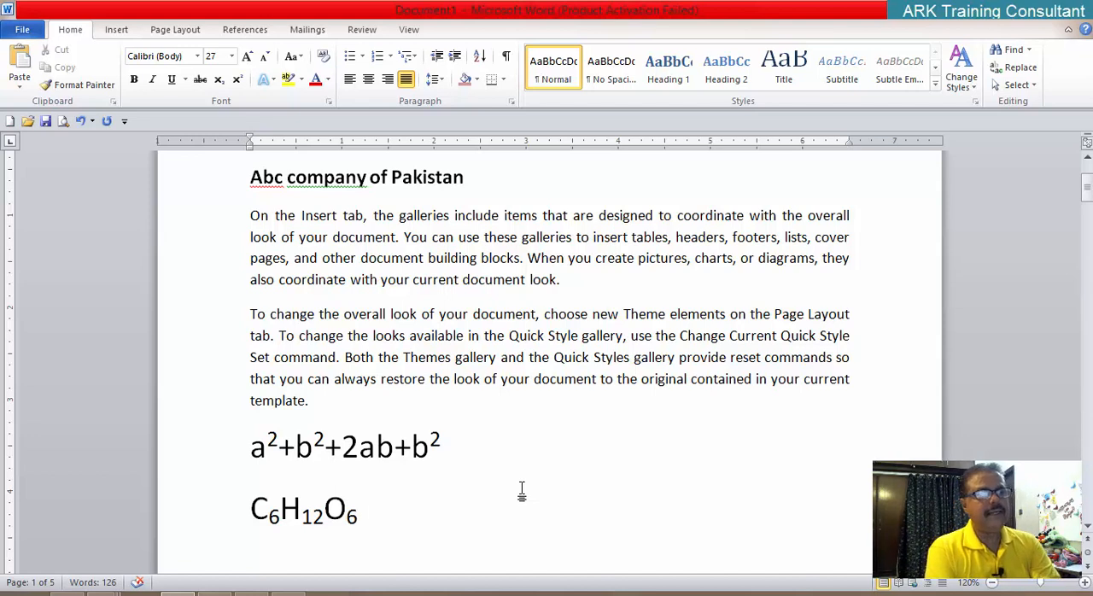
Step: Start a new line below the chemical formula and reduce its font size to 17
{"action": "key", "text": "Return"}
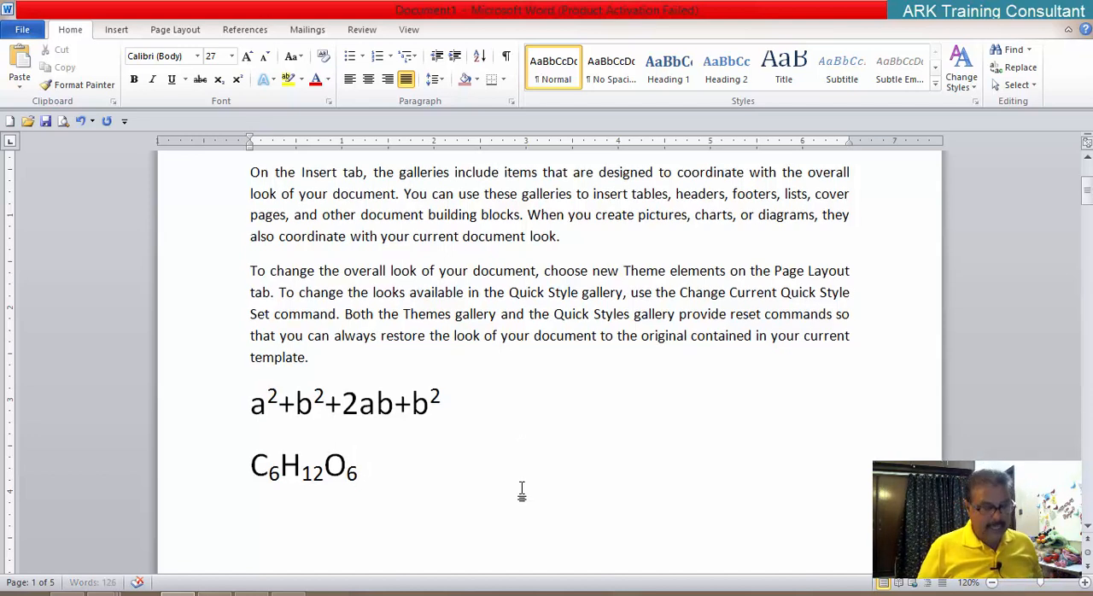
{"action": "key", "text": "ctrl+["}
{"action": "key", "text": "ctrl+["}
{"action": "key", "text": "ctrl+["}
{"action": "key", "text": "ctrl+["}
{"action": "key", "text": "ctrl+["}
{"action": "key", "text": "ctrl+["}
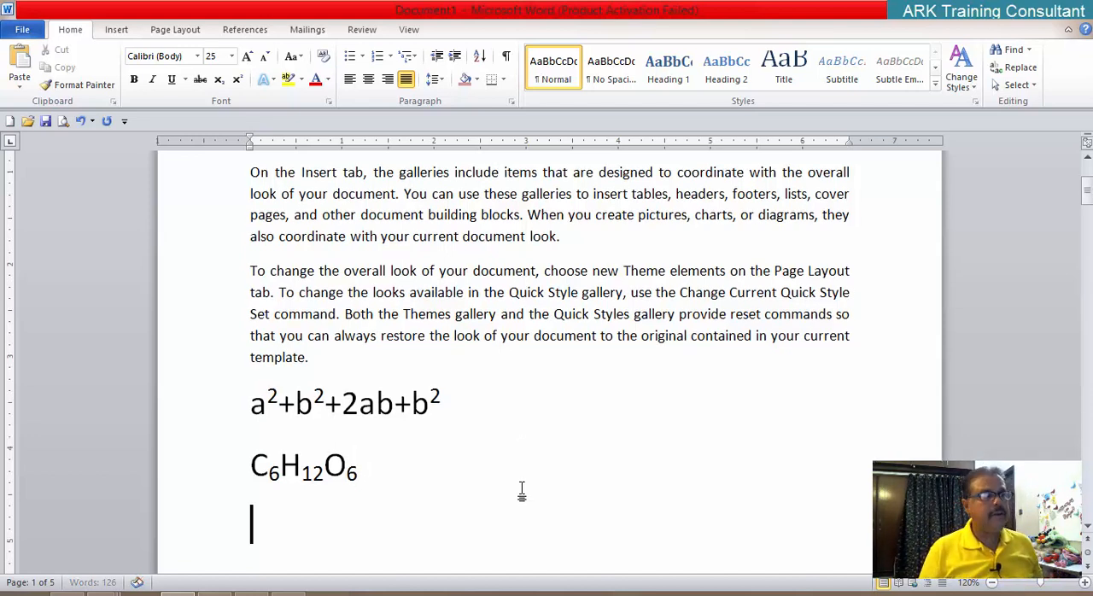
{"action": "key", "text": "ctrl+["}
{"action": "key", "text": "ctrl+["}
{"action": "key", "text": "ctrl+["}
{"action": "key", "text": "ctrl+["}
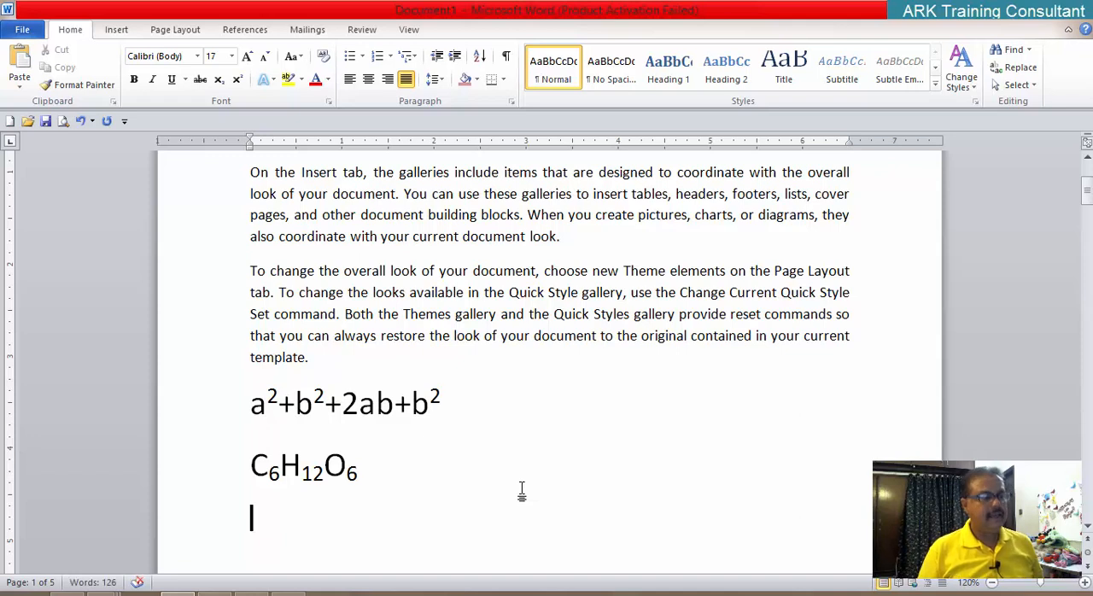
{"action": "type", "text": "mUHAMMA"}
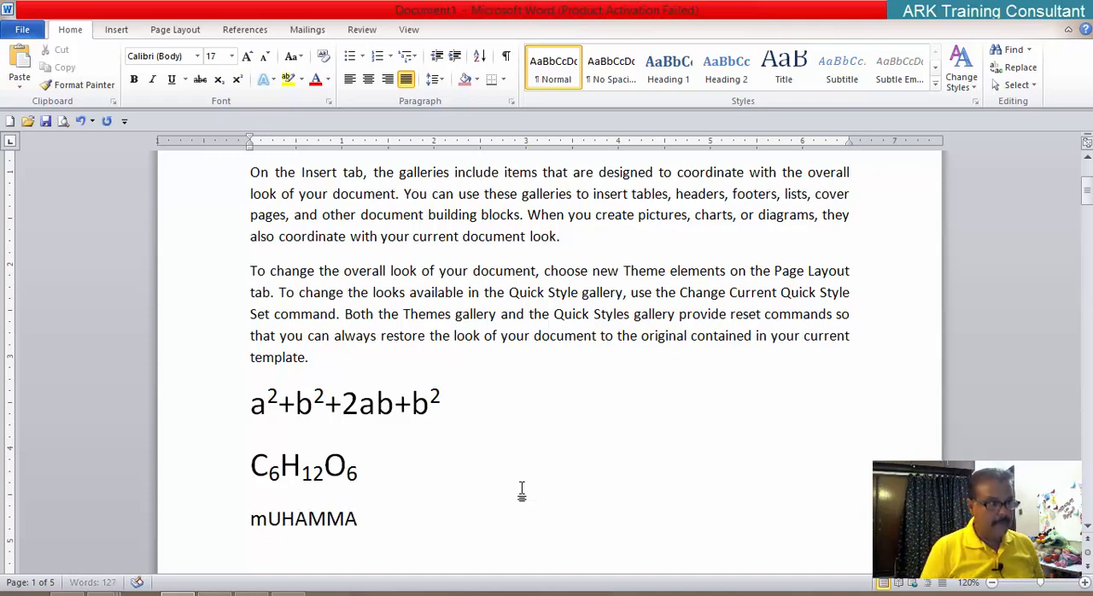
{"action": "key", "text": "BackSpace"}
{"action": "key", "text": "BackSpace"}
{"action": "key", "text": "BackSpace"}
{"action": "key", "text": "BackSpace"}
{"action": "key", "text": "BackSpace"}
{"action": "key", "text": "BackSpace"}
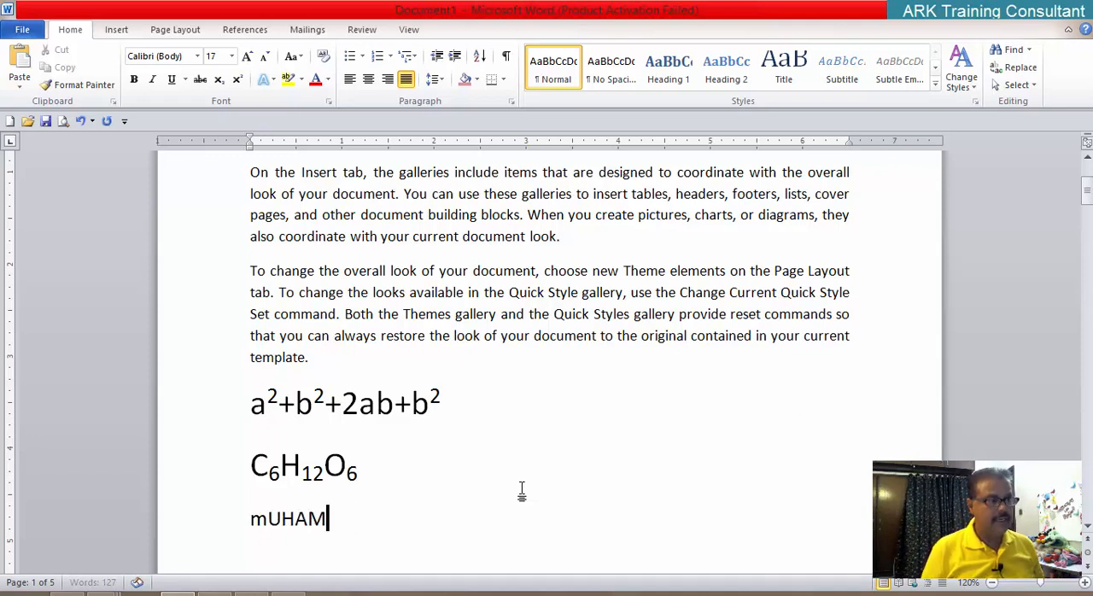
{"action": "key", "text": "BackSpace"}
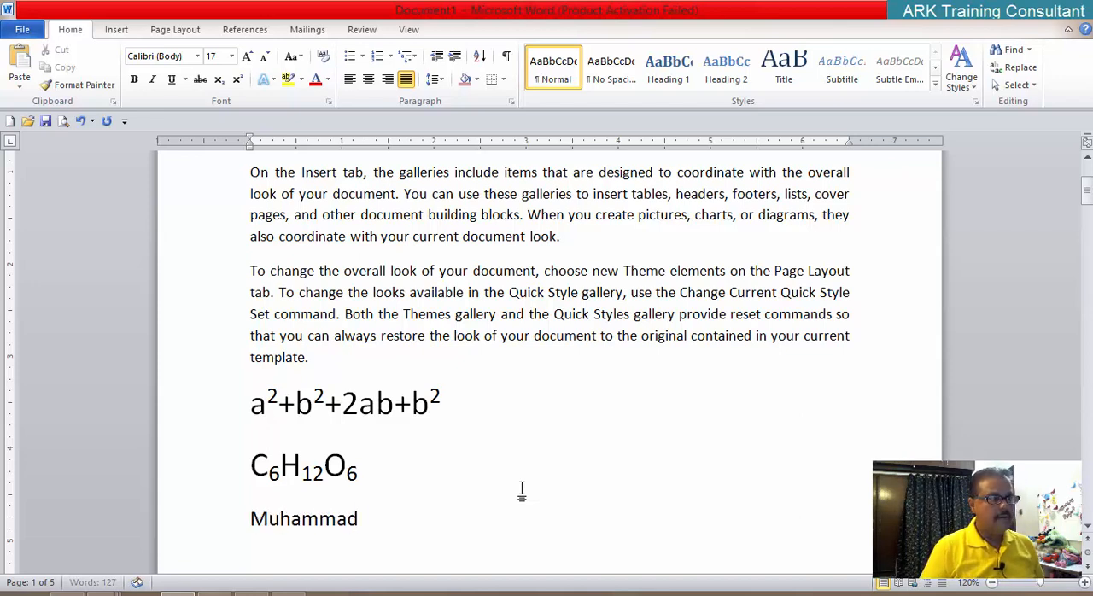
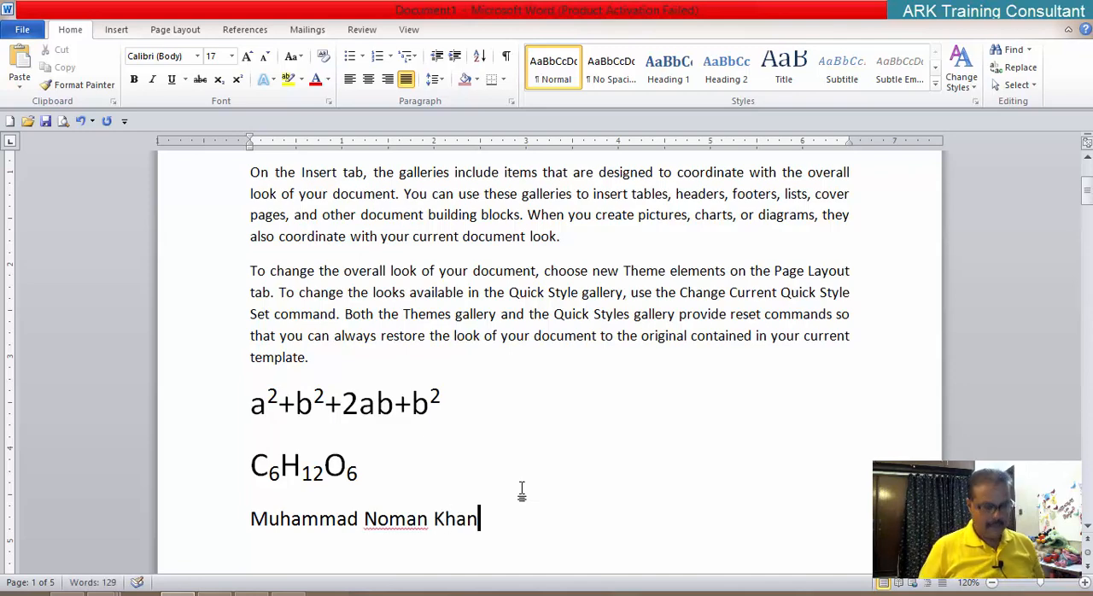
Step: Copy the full-name line and paste a duplicate on the line directly below it
{"action": "key", "text": "Down"}
{"action": "key", "text": "Up"}
{"action": "key", "text": "shift+Down"}
{"action": "key", "text": "ctrl+c"}
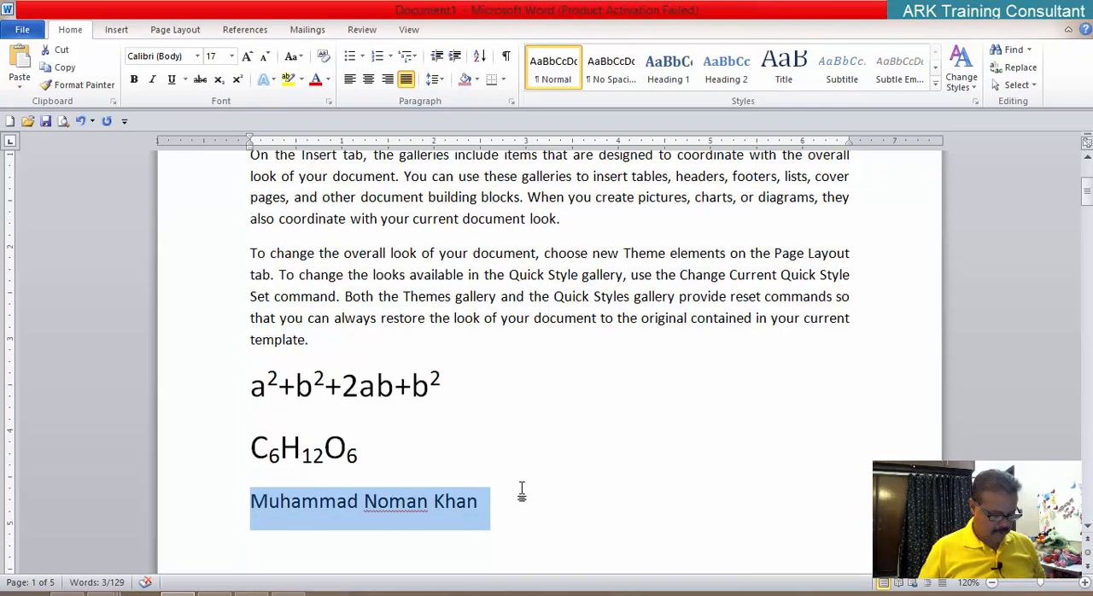
{"action": "key", "text": "Right"}
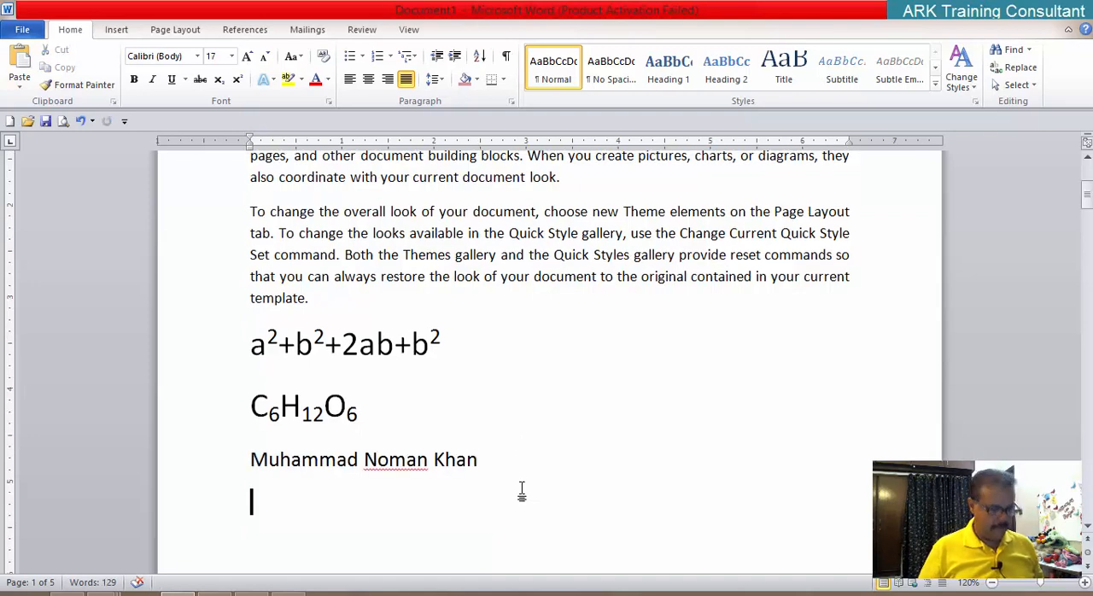
{"action": "key", "text": "ctrl+v"}
{"action": "scroll", "coordinate": [546, 508], "scroll_direction": "down", "scroll_amount": 3}
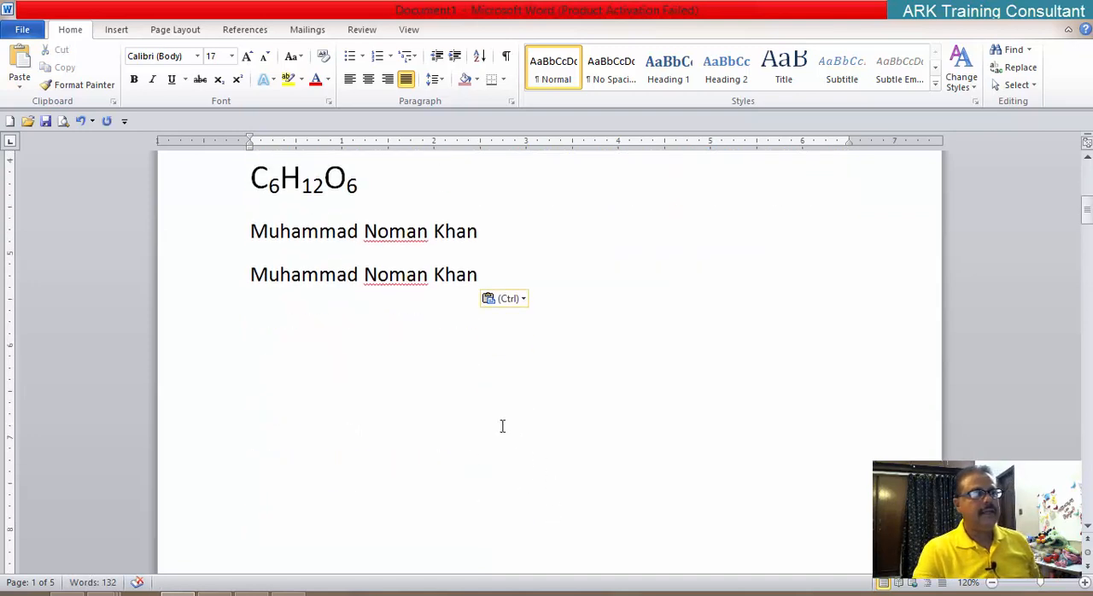
Step: In the first name line, select all letters except each word's initial and format them as superscript
{"action": "left_click", "coordinate": [269, 231]}
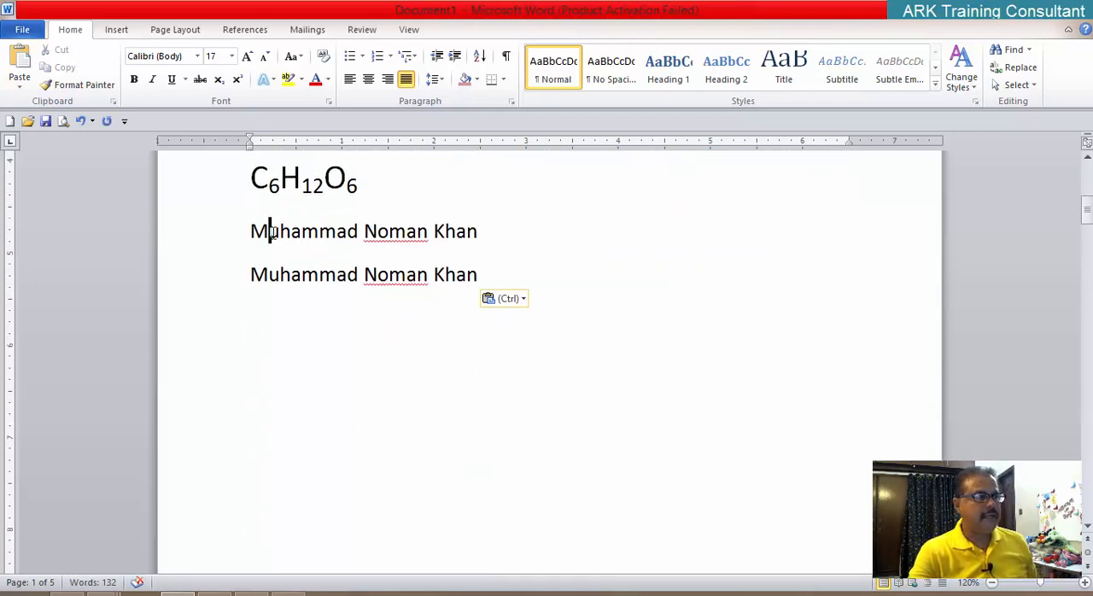
{"action": "left_click_drag", "start_coordinate": [270, 231], "coordinate": [358, 231]}
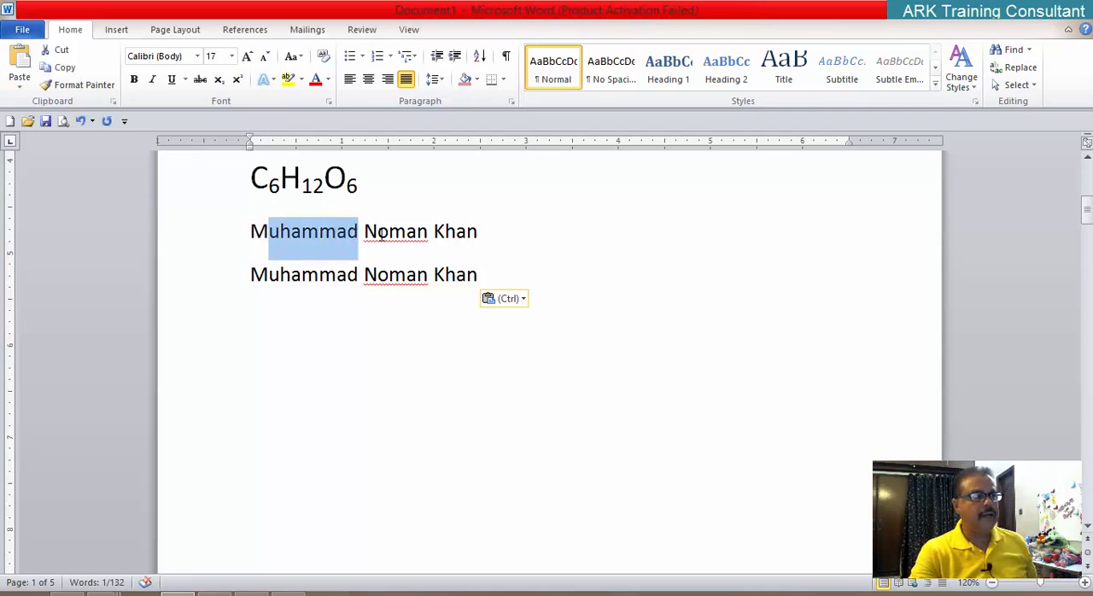
{"action": "left_click_drag", "start_coordinate": [381, 234], "coordinate": [484, 233]}
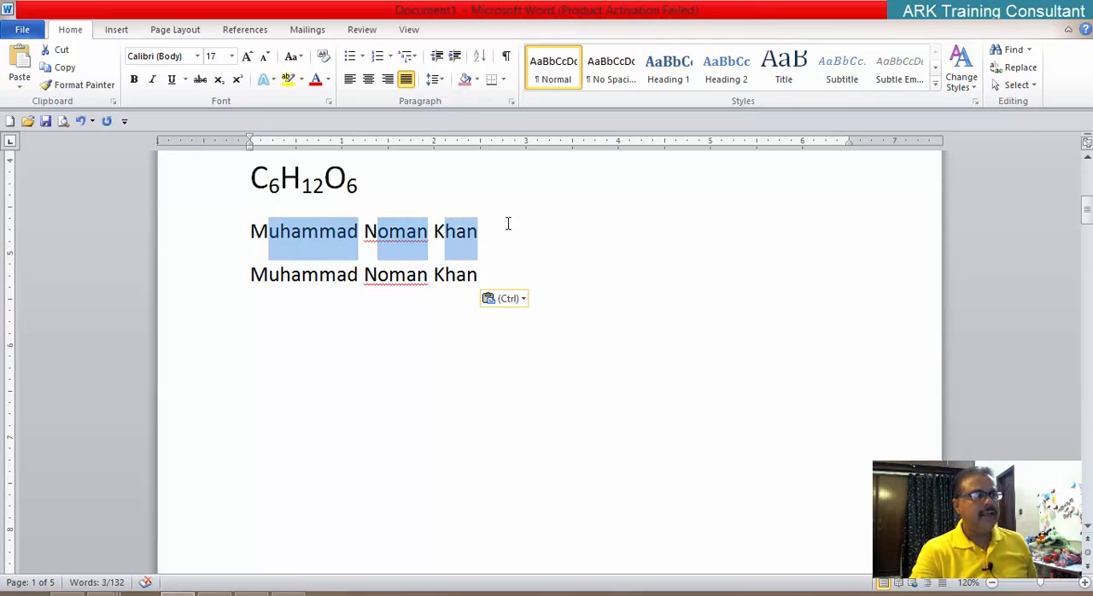
{"action": "left_click", "coordinate": [238, 79]}
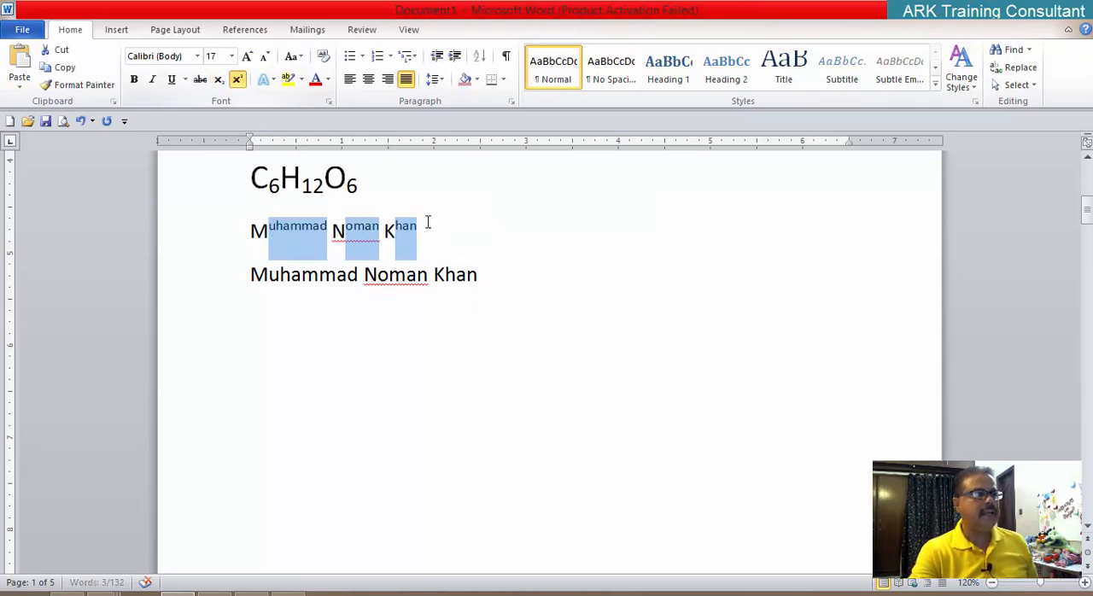
Step: In the second name line, select all letters except each word's initial and format them as subscript
{"action": "left_click", "coordinate": [522, 271]}
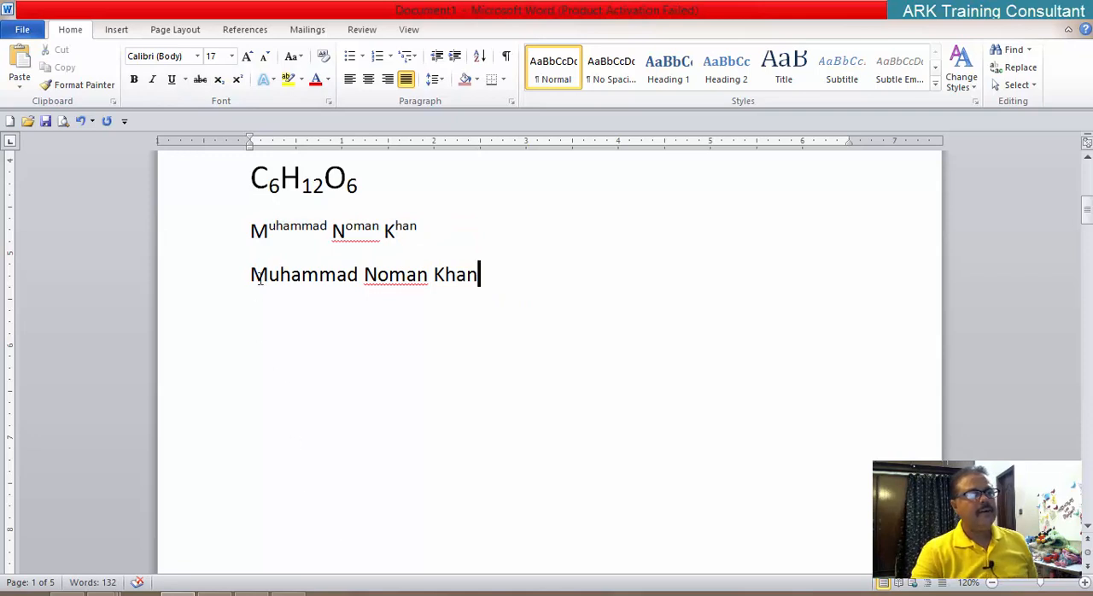
{"action": "left_click_drag", "start_coordinate": [269, 279], "coordinate": [479, 275]}
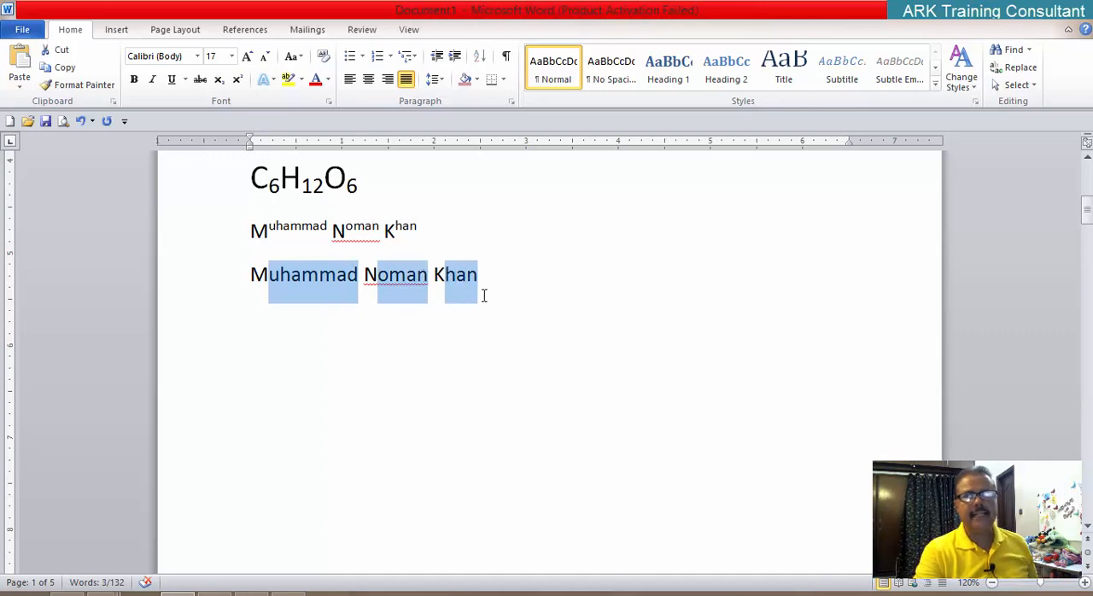
{"action": "left_click", "coordinate": [222, 86]}
{"action": "left_click", "coordinate": [330, 374]}
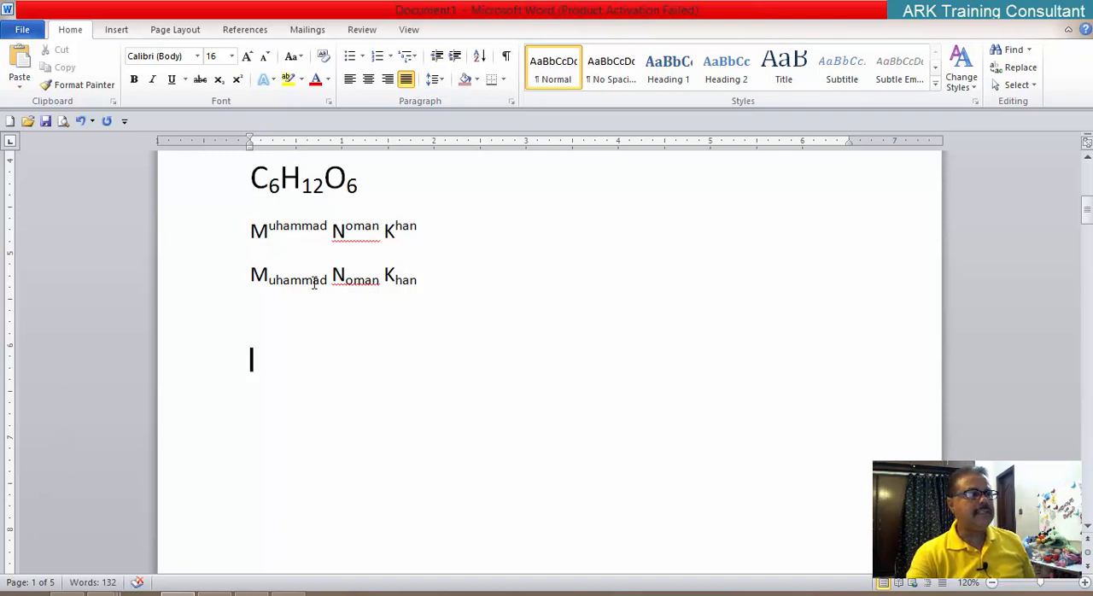
Step: Select both name lines together and enlarge their text to font size 29
{"action": "scroll", "coordinate": [314, 280], "scroll_direction": "up", "scroll_amount": 2}
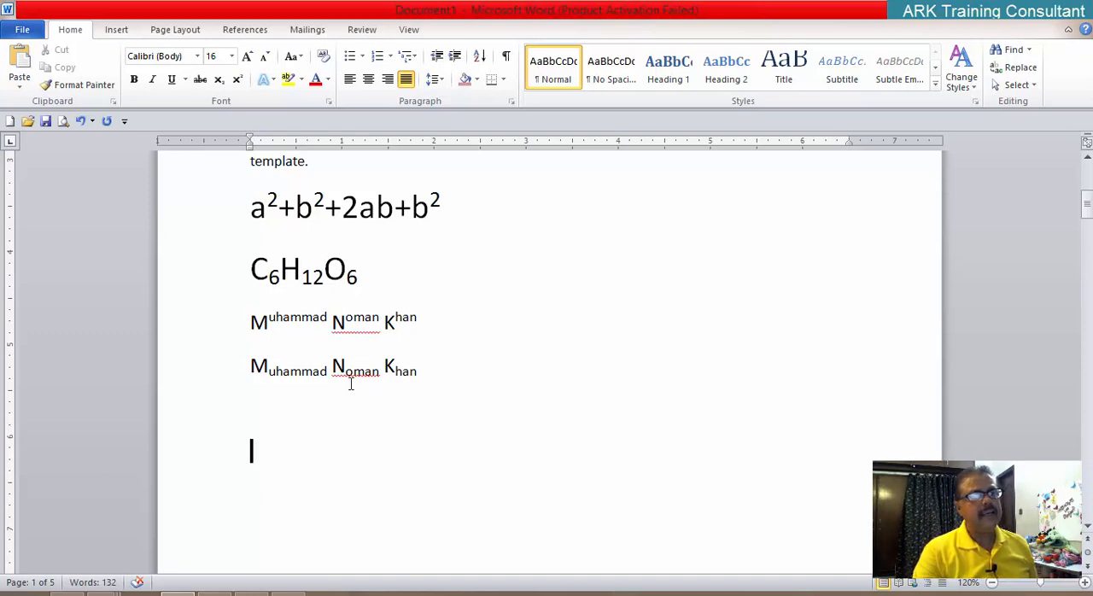
{"action": "left_click_drag", "start_coordinate": [250, 322], "coordinate": [432, 376]}
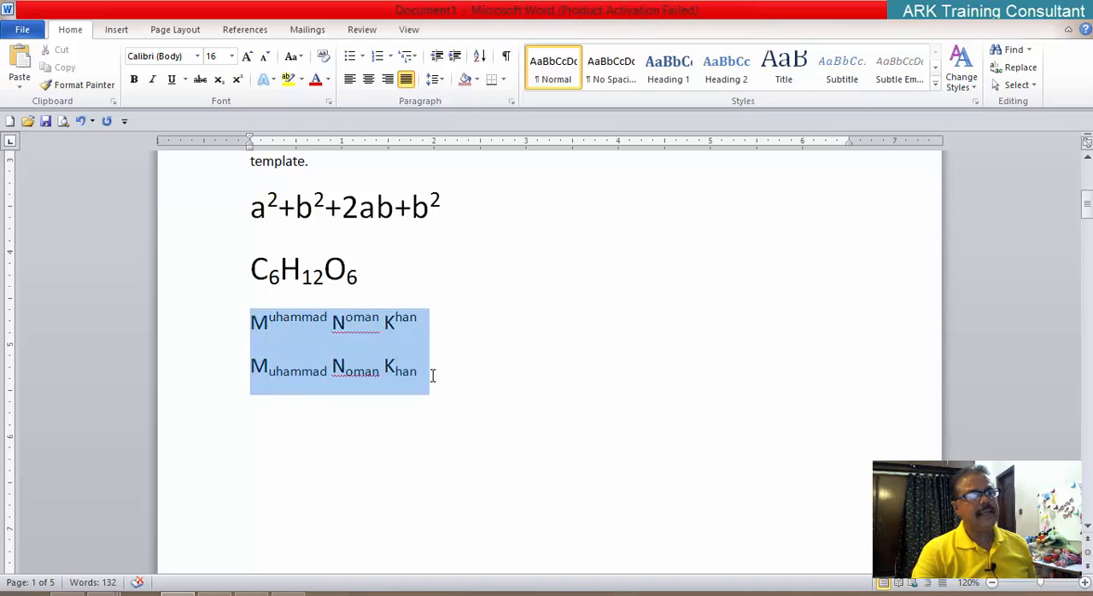
{"action": "key", "text": "ctrl+]"}
{"action": "key", "text": "ctrl+]"}
{"action": "key", "text": "ctrl+]"}
{"action": "key", "text": "ctrl+]"}
{"action": "key", "text": "ctrl+]"}
{"action": "key", "text": "ctrl+]"}
{"action": "key", "text": "ctrl+]"}
{"action": "key", "text": "ctrl+]"}
{"action": "key", "text": "ctrl+]"}
{"action": "key", "text": "ctrl+]"}
{"action": "key", "text": "ctrl+]"}
{"action": "key", "text": "ctrl+]"}
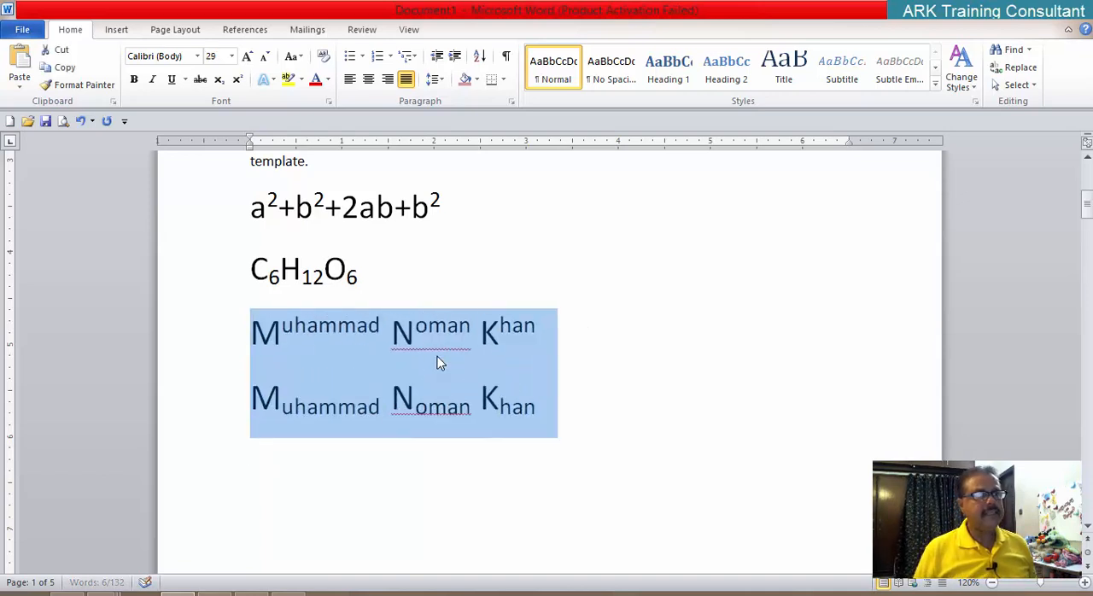
{"action": "left_click", "coordinate": [589, 427]}
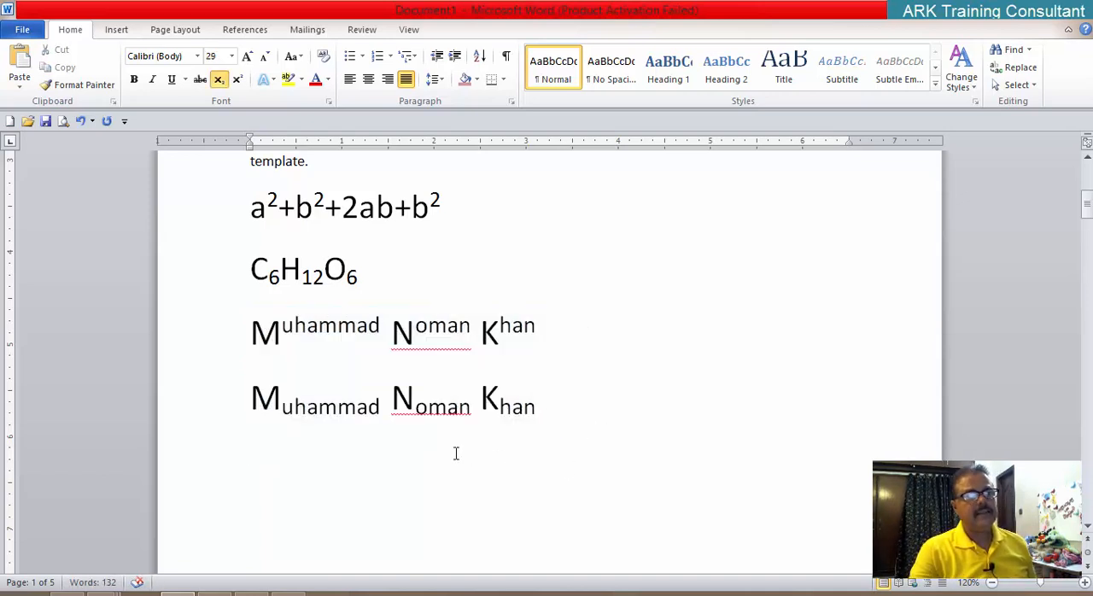
Step: Examine the Effects options in the Font dialog and the formatted examples in the document, leaving the dialog without applying changes
{"action": "left_click", "coordinate": [329, 104]}
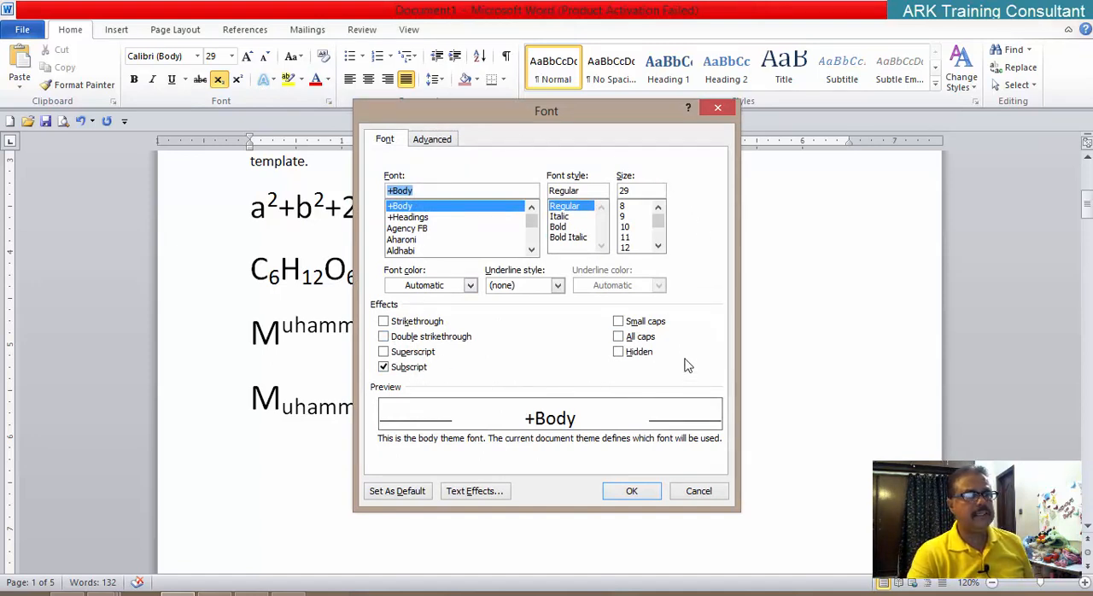
{"action": "left_click", "coordinate": [705, 496]}
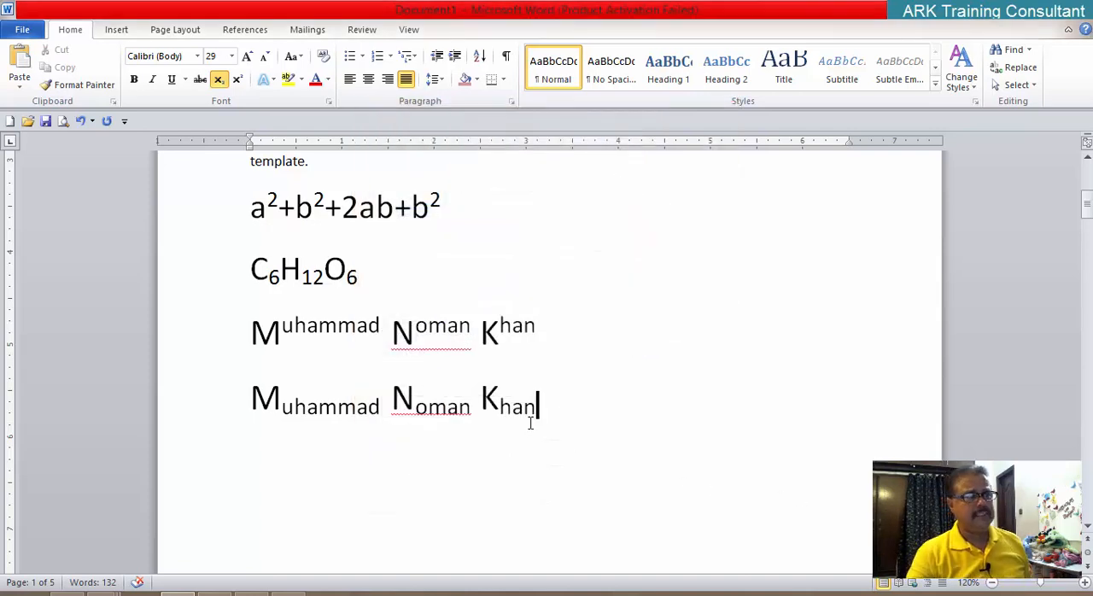
{"action": "scroll", "coordinate": [530, 424], "scroll_direction": "up", "scroll_amount": 1}
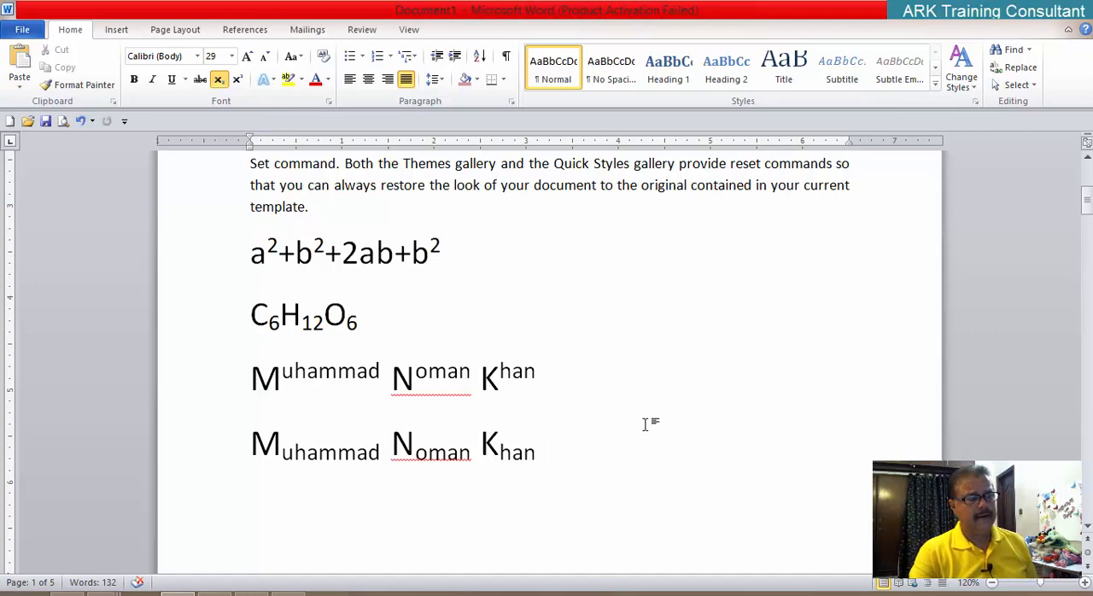
{"action": "scroll", "coordinate": [645, 424], "scroll_direction": "up", "scroll_amount": 1}
{"action": "scroll", "coordinate": [645, 424], "scroll_direction": "up", "scroll_amount": 1}
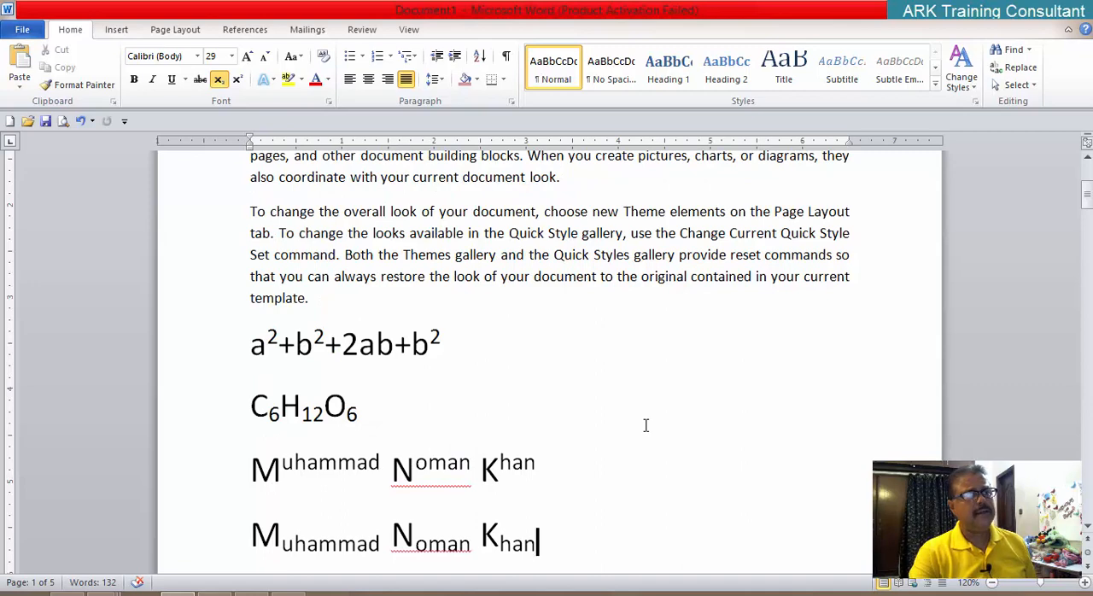
{"action": "scroll", "coordinate": [646, 426], "scroll_direction": "up", "scroll_amount": 3}
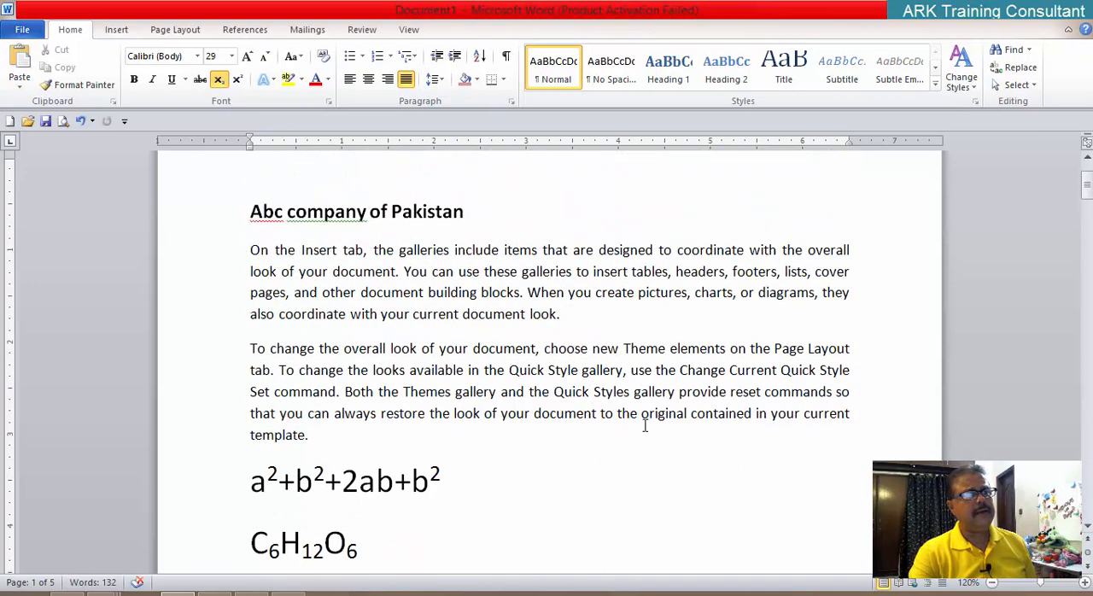
{"action": "left_click", "coordinate": [328, 102]}
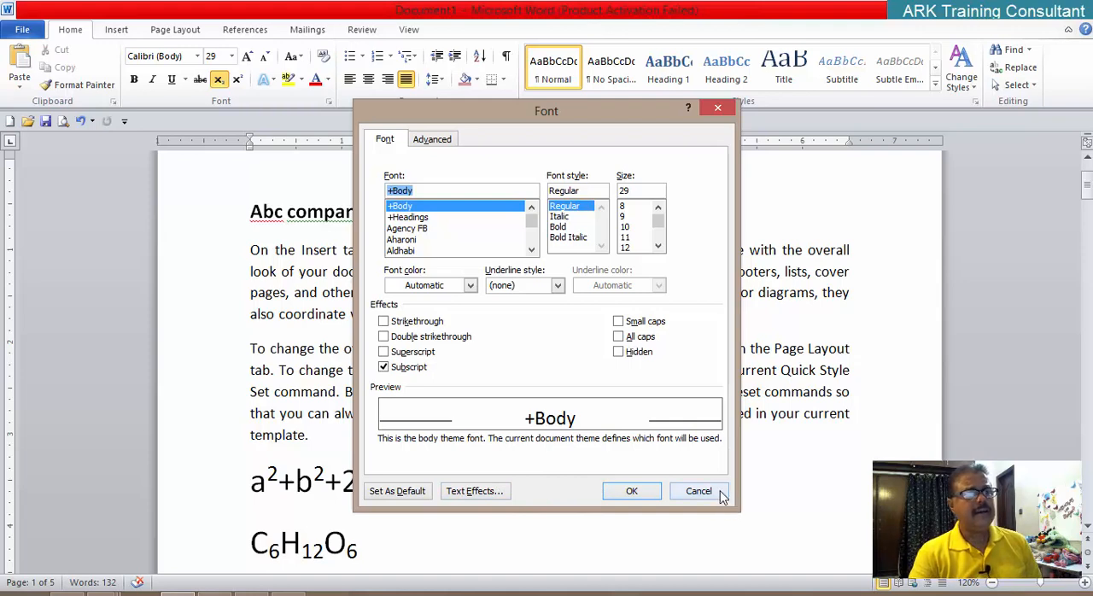
{"action": "left_click", "coordinate": [694, 493]}
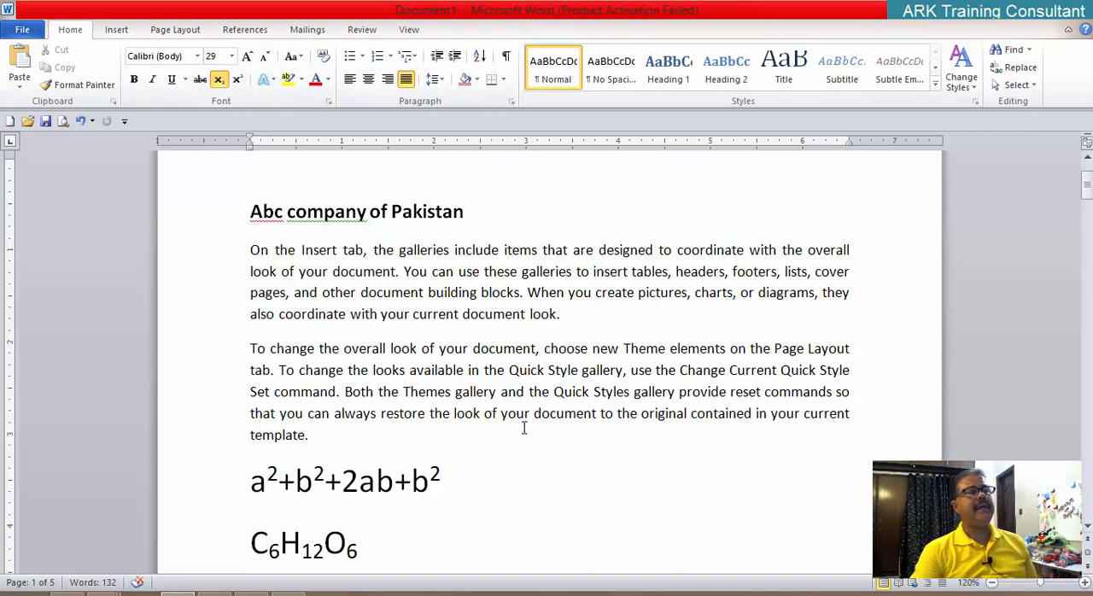
{"action": "scroll", "coordinate": [523, 427], "scroll_direction": "down", "scroll_amount": 4}
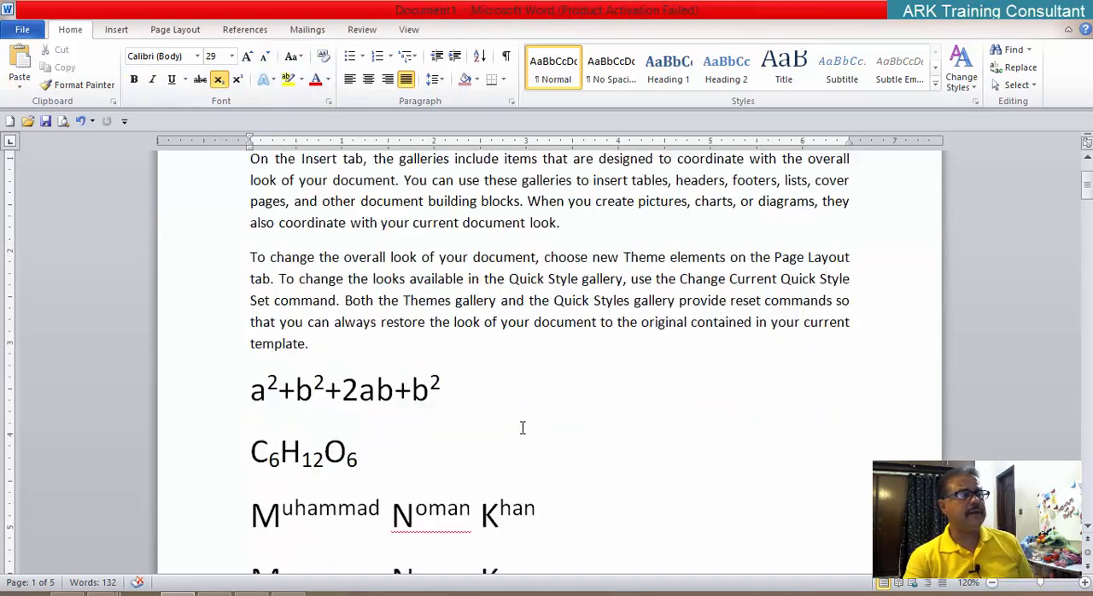